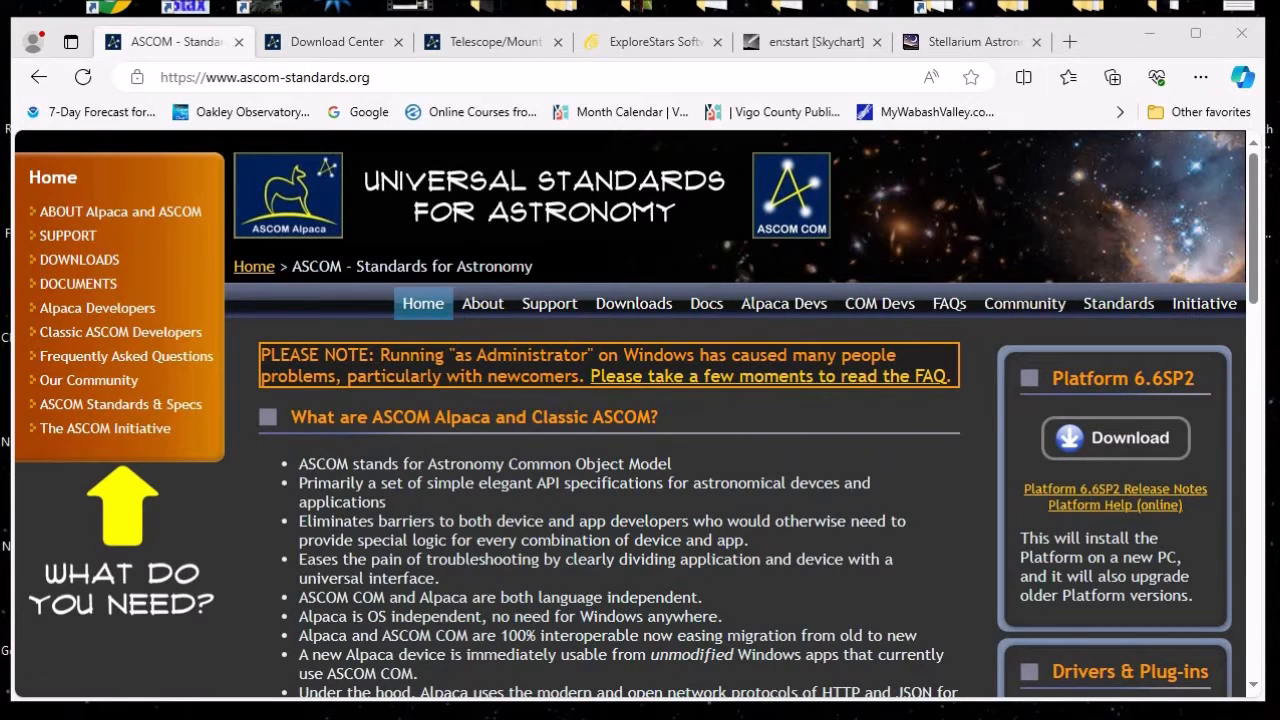
- Switch to the Downloads folder in File Explorer and select the AscomPlatform662.4195 installer
{"action": "mouse_move", "coordinate": [1005, 712]}
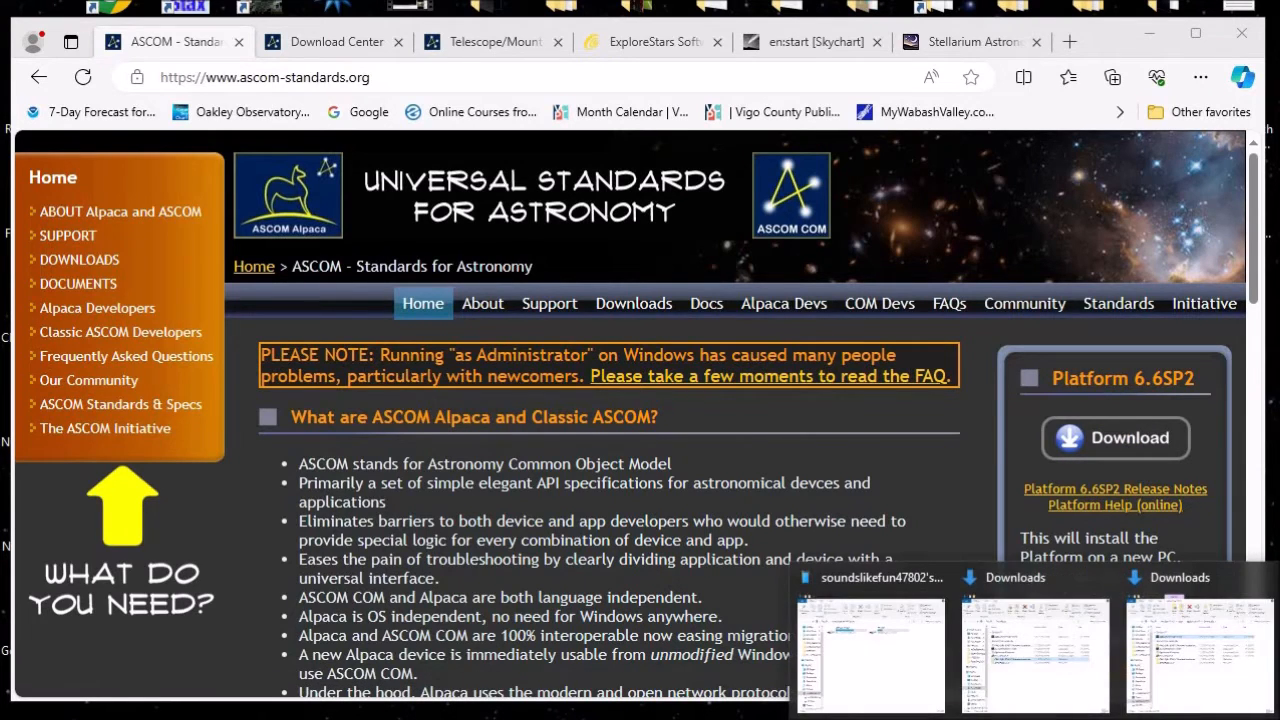
{"action": "left_click", "coordinate": [1053, 628]}
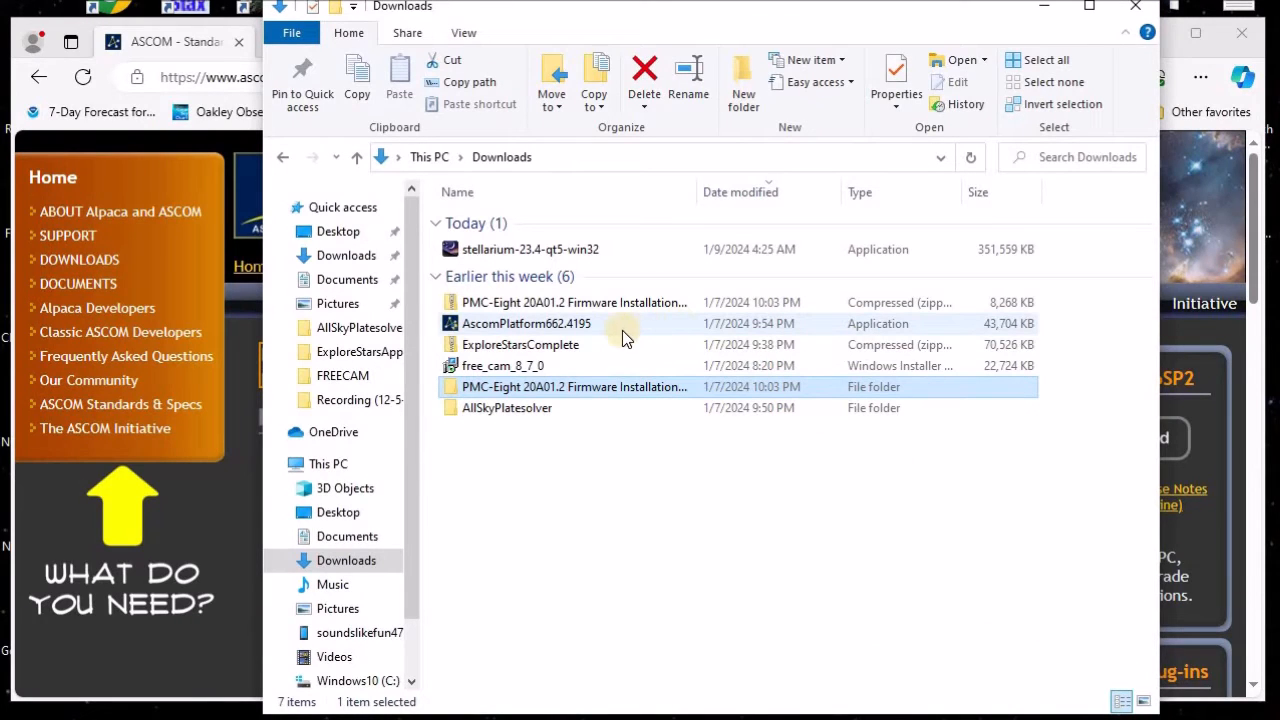
{"action": "double_click", "coordinate": [527, 326]}
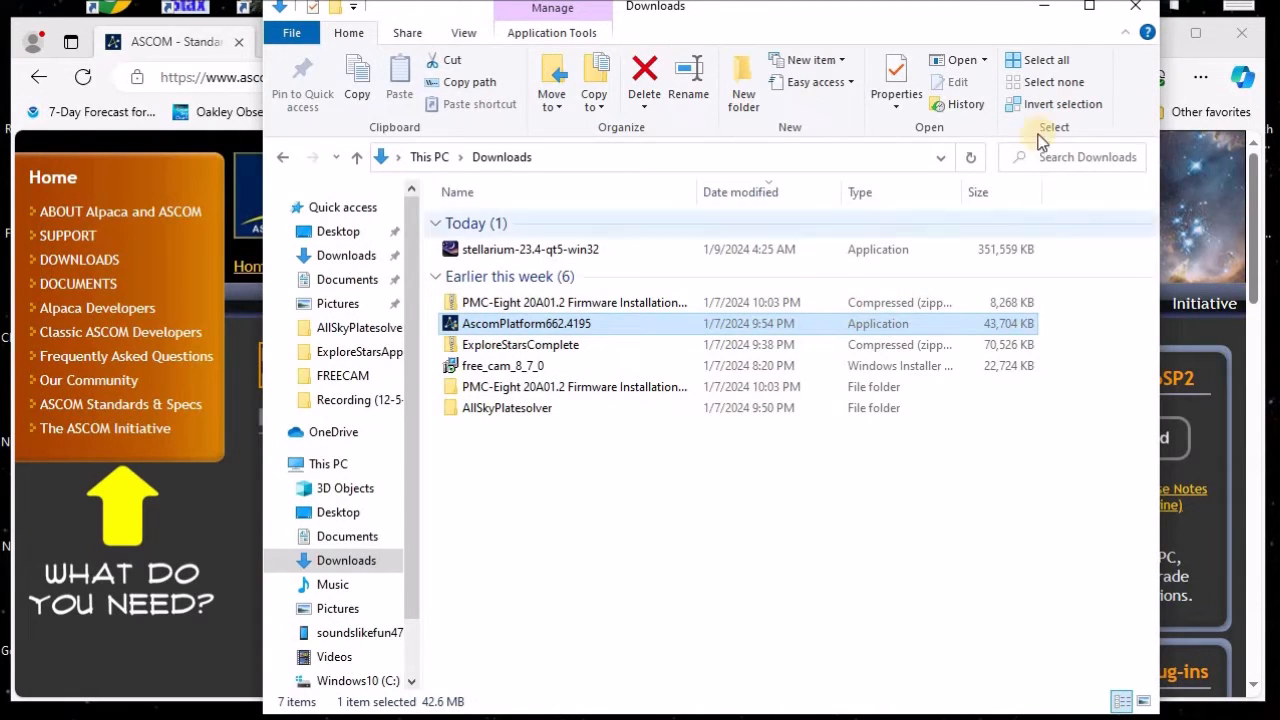
- Minimize the open windows and locate the ASCOM Diagnostics and Profile Explorer shortcuts on the desktop
{"action": "left_click", "coordinate": [1047, 12]}
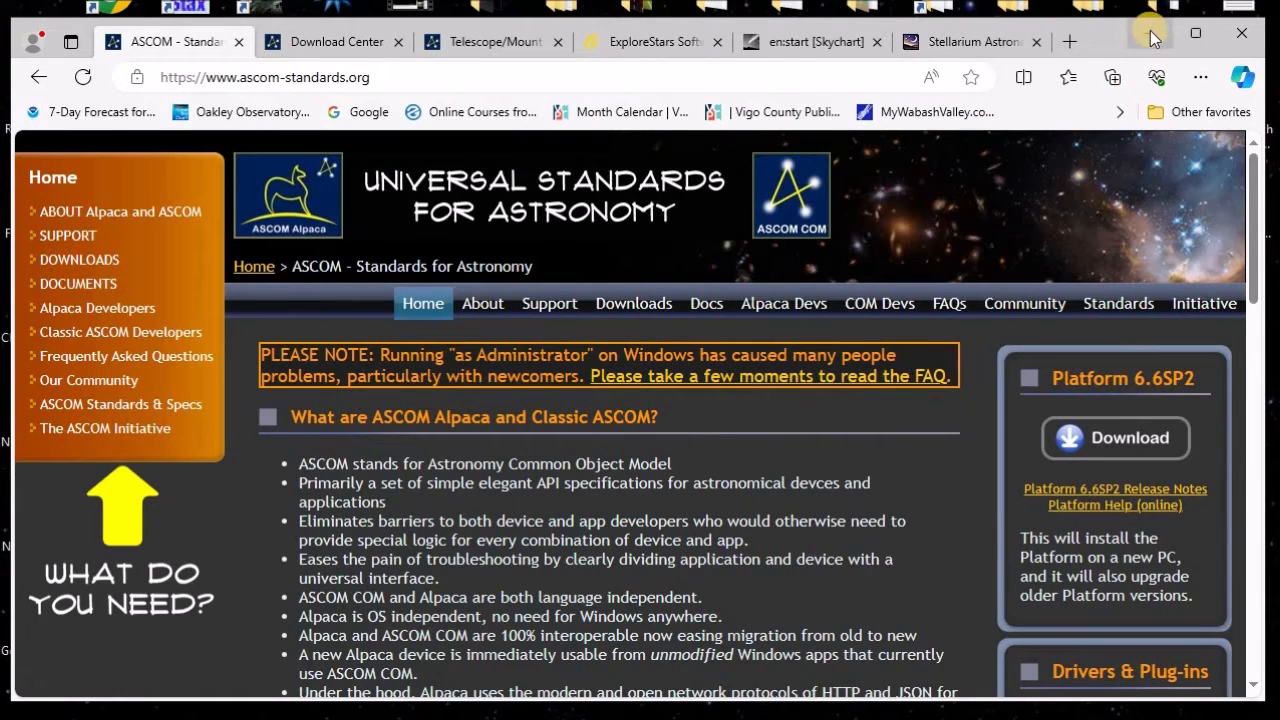
{"action": "left_click", "coordinate": [1149, 30]}
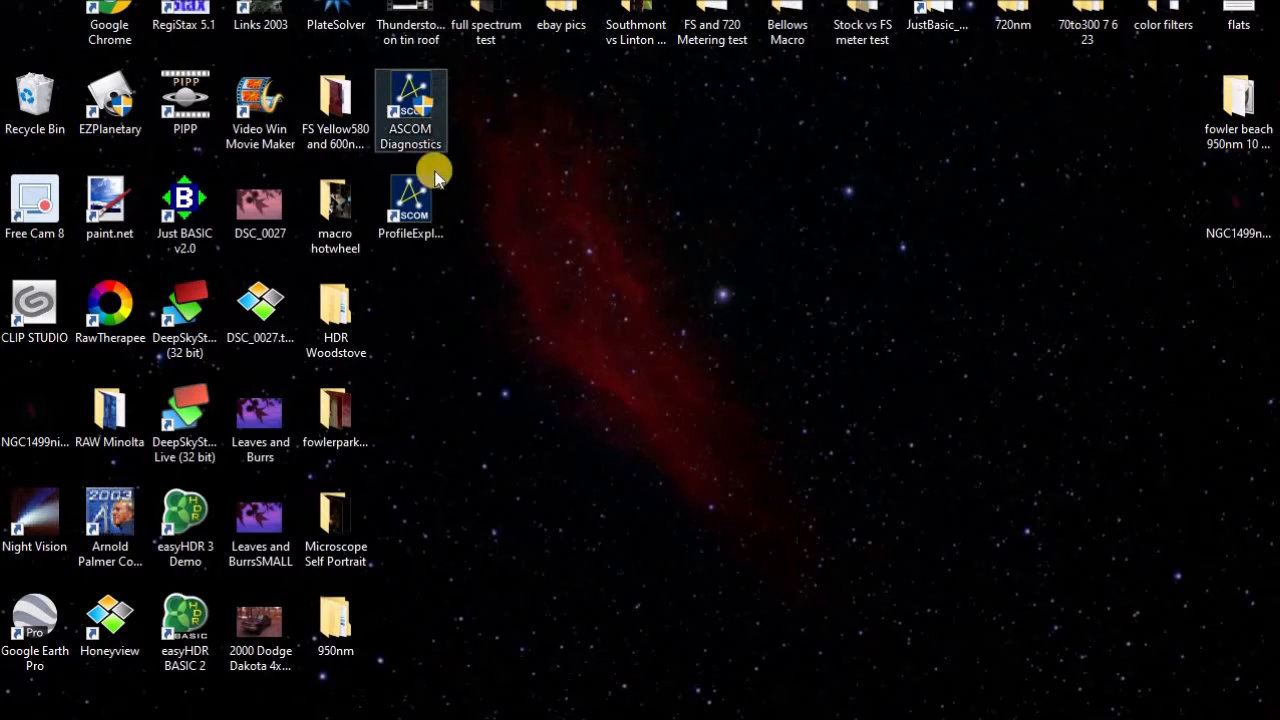
{"action": "left_click", "coordinate": [427, 208]}
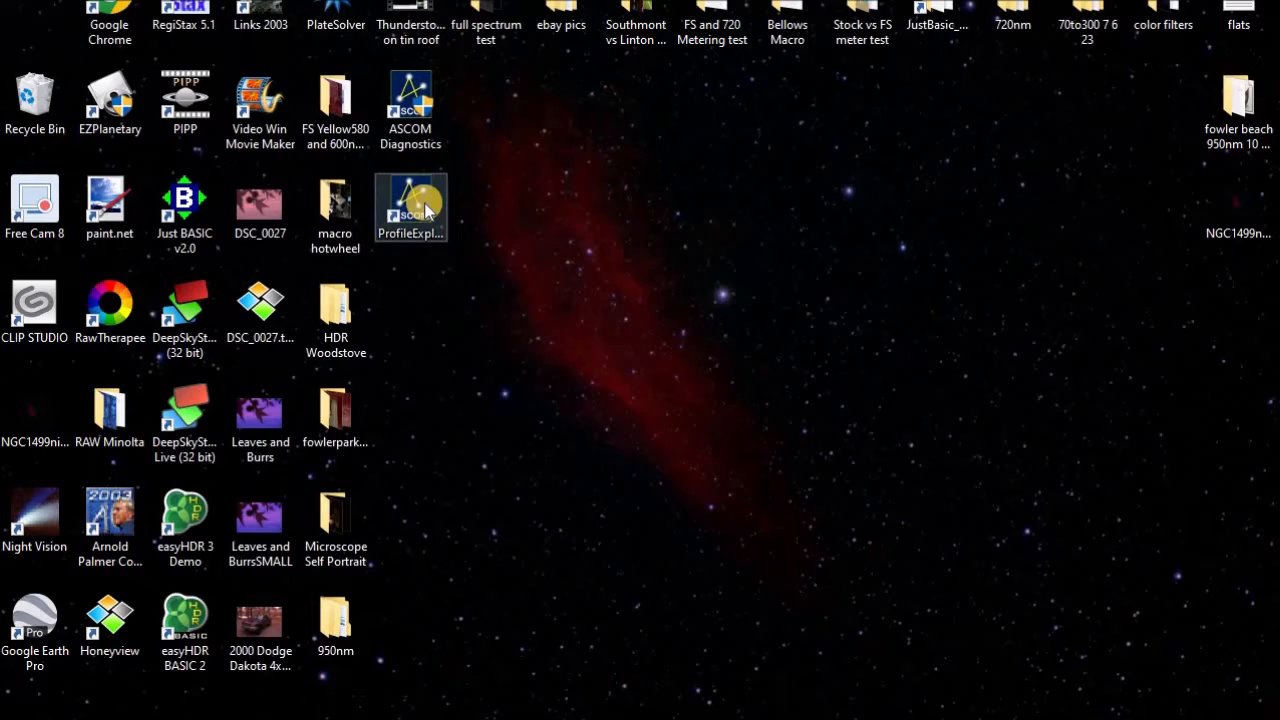
{"action": "left_click", "coordinate": [425, 115]}
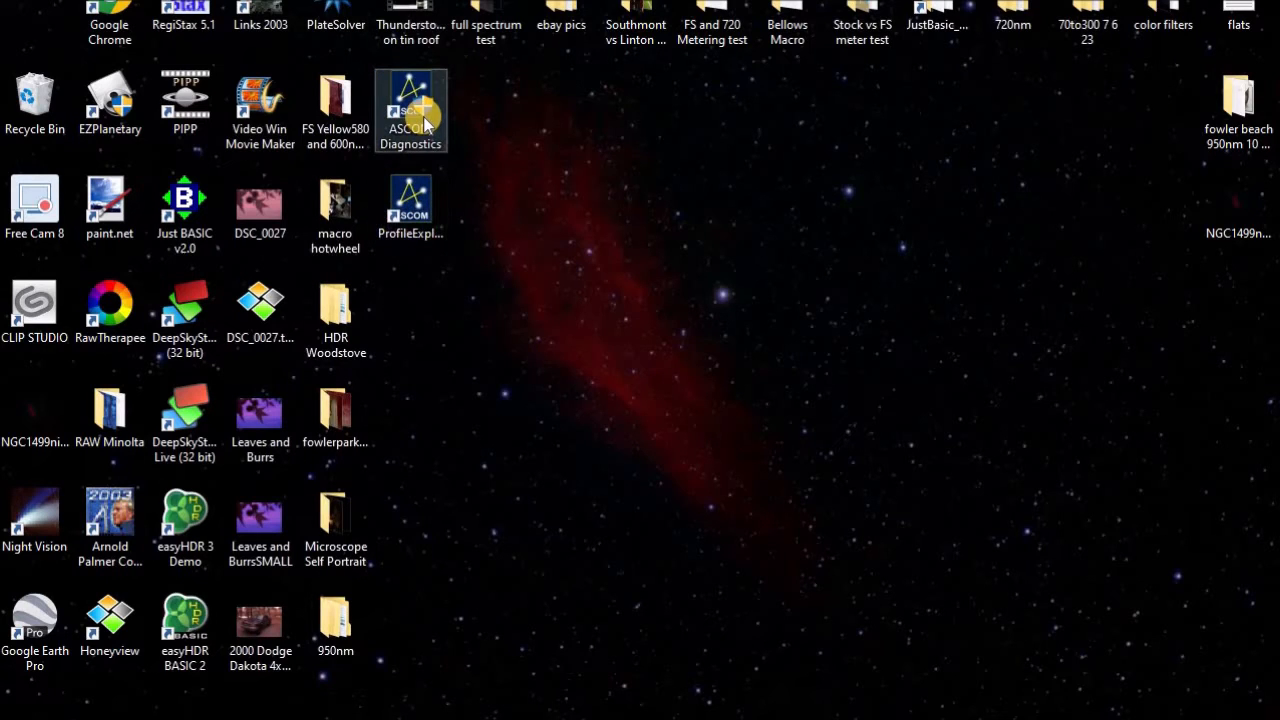
{"action": "left_click", "coordinate": [479, 118]}
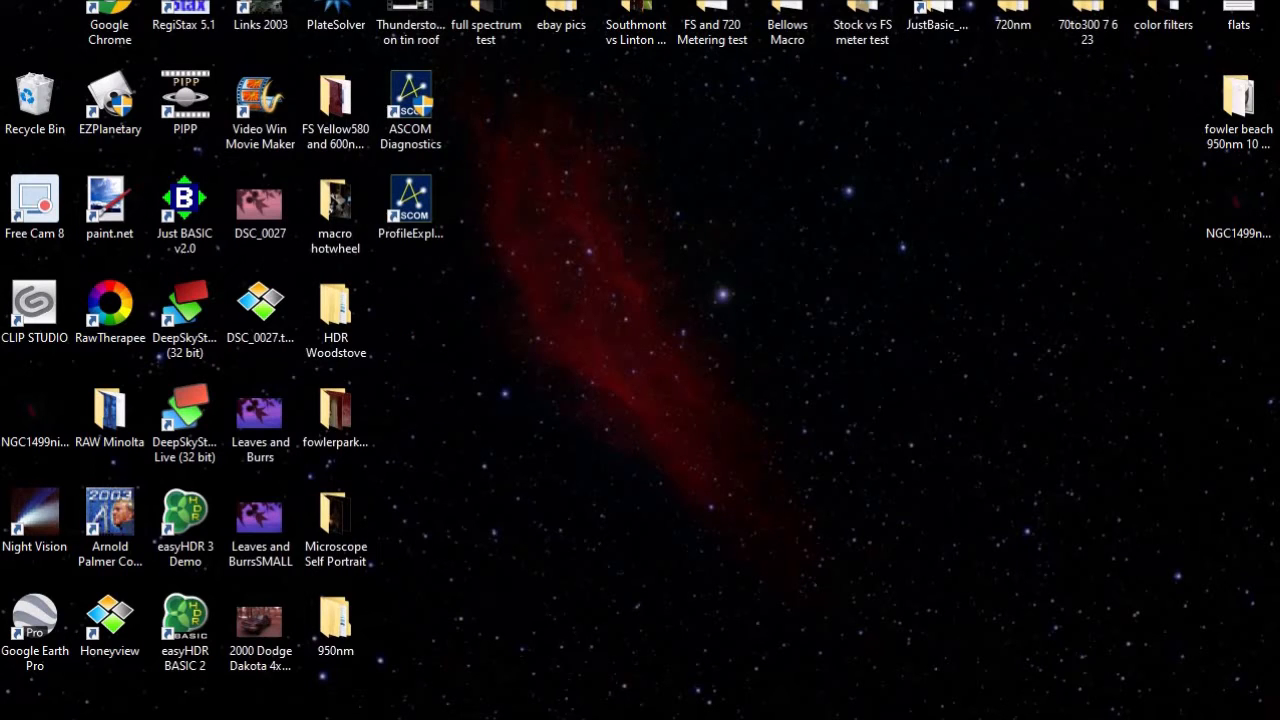
- Return to the ASCOM home page in the browser and find the Platform 6.6SP2 download and the Drivers & Plug-ins link
{"action": "mouse_move", "coordinate": [546, 719]}
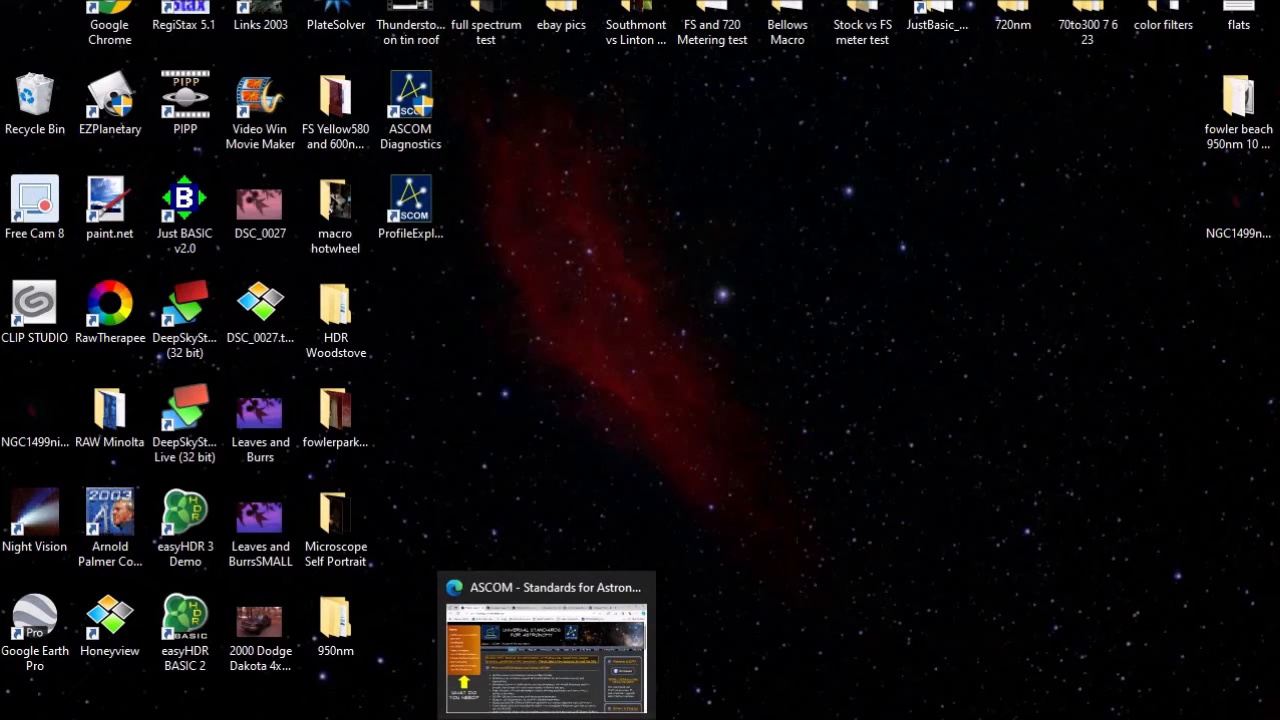
{"action": "left_click", "coordinate": [546, 650]}
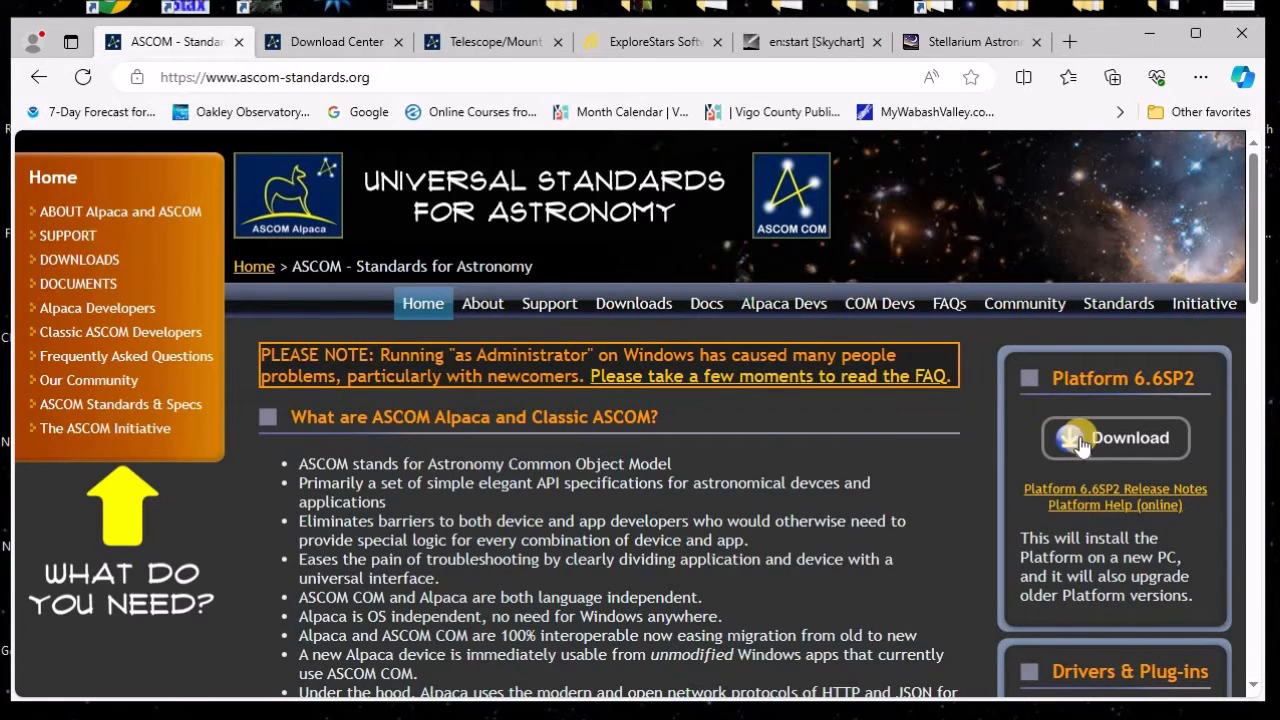
{"action": "scroll", "coordinate": [975, 380], "scroll_direction": "down", "scroll_amount": 1}
{"action": "scroll", "coordinate": [932, 374], "scroll_direction": "down", "scroll_amount": 1}
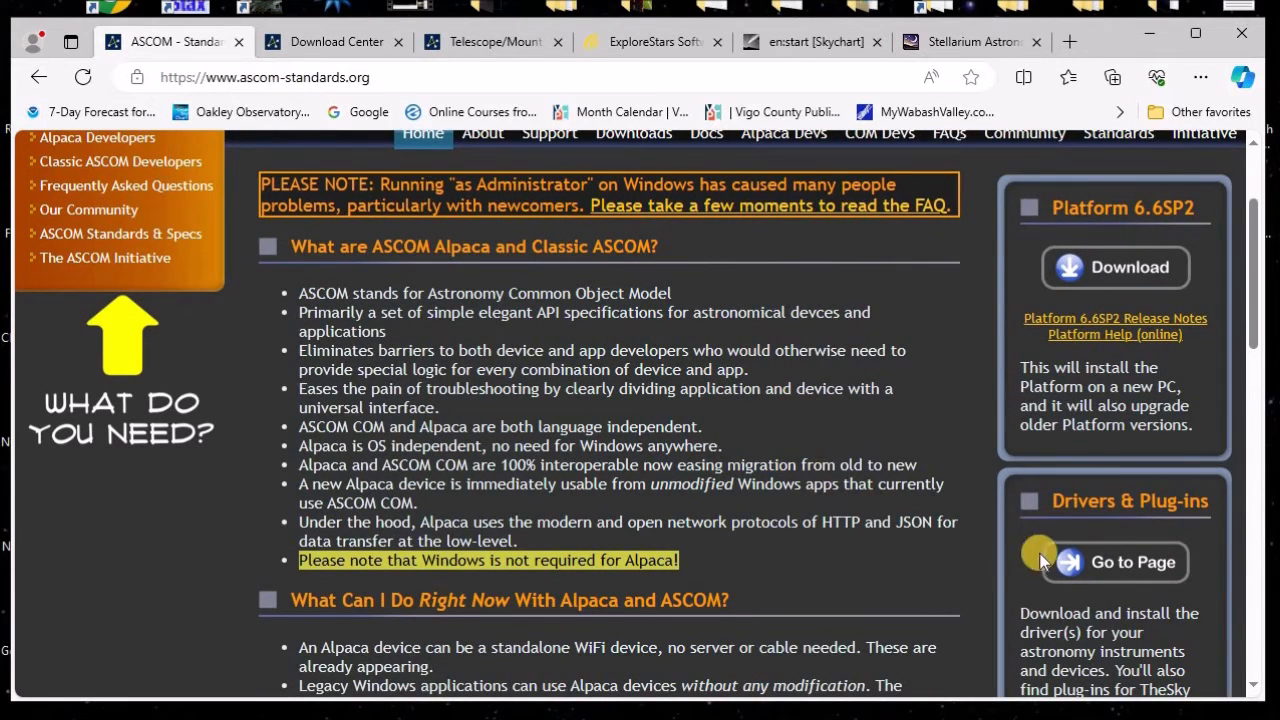
{"action": "scroll", "coordinate": [1107, 523], "scroll_direction": "down", "scroll_amount": 2}
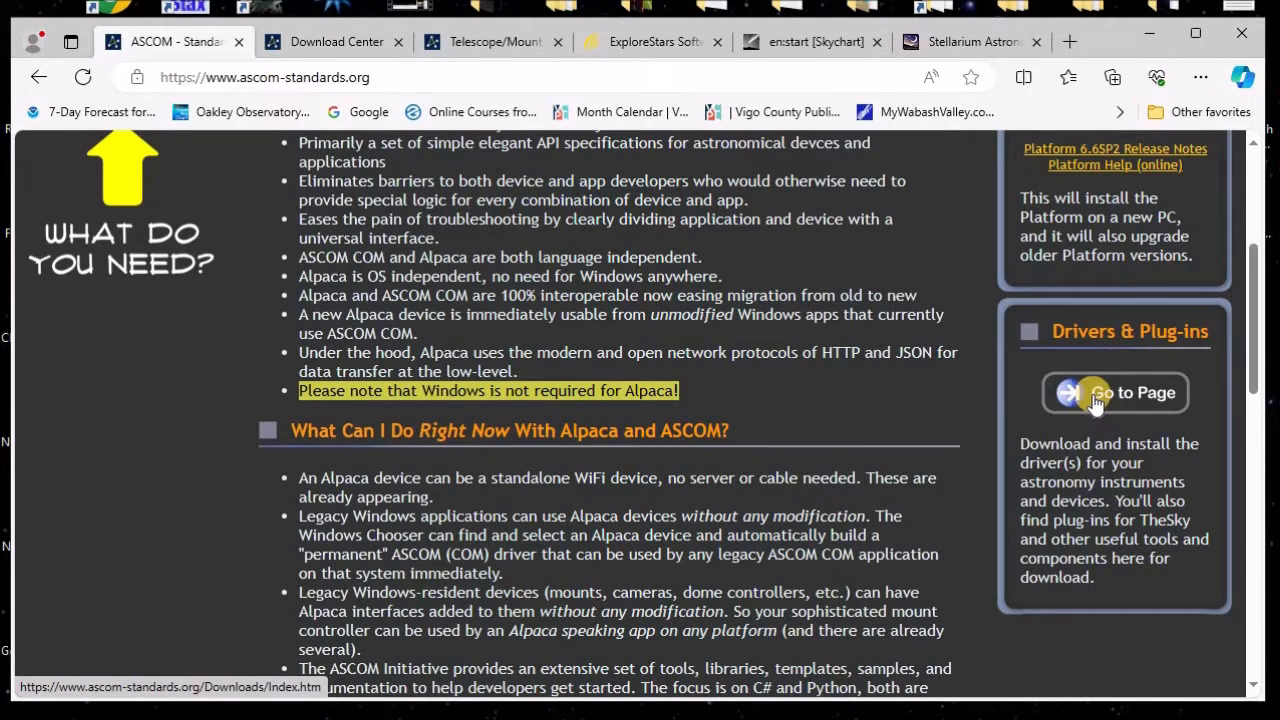
- Go through the ASCOM Download Center to the Telescope/Mount Drivers page and find the Explore Scientific PMC-Eight Mount Controller Driver entry
{"action": "left_click", "coordinate": [338, 44]}
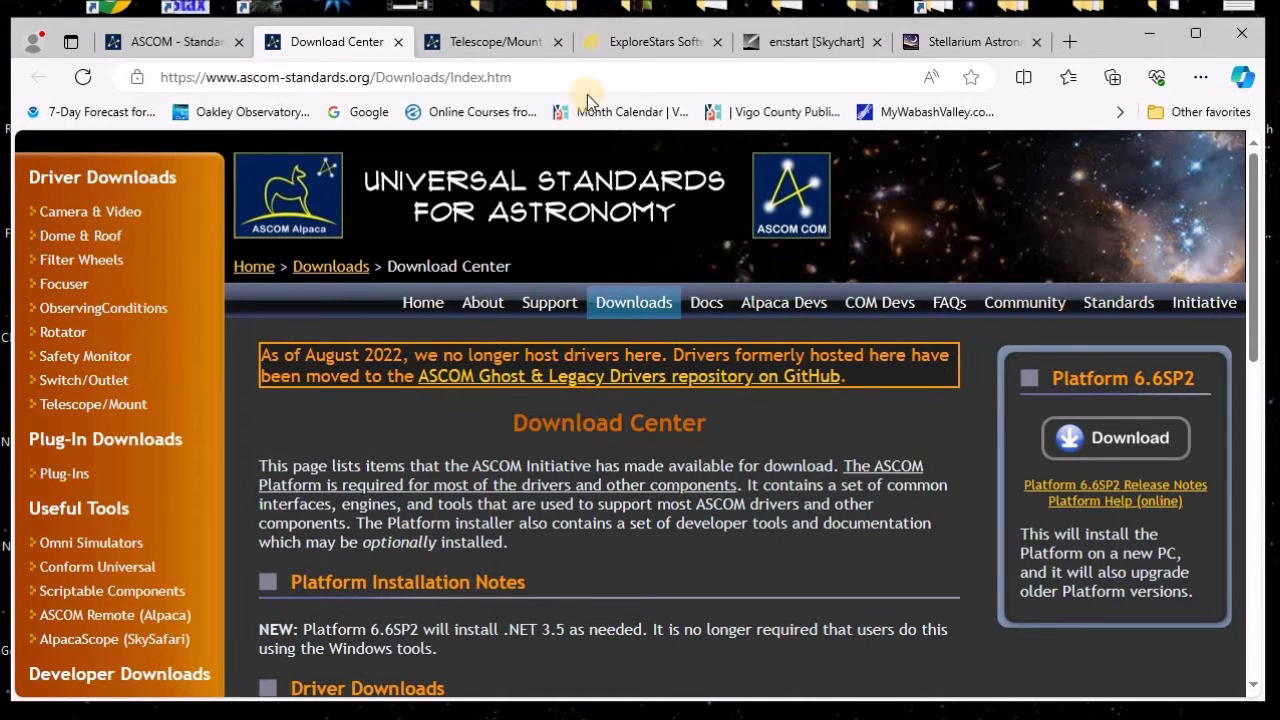
{"action": "left_click", "coordinate": [505, 40]}
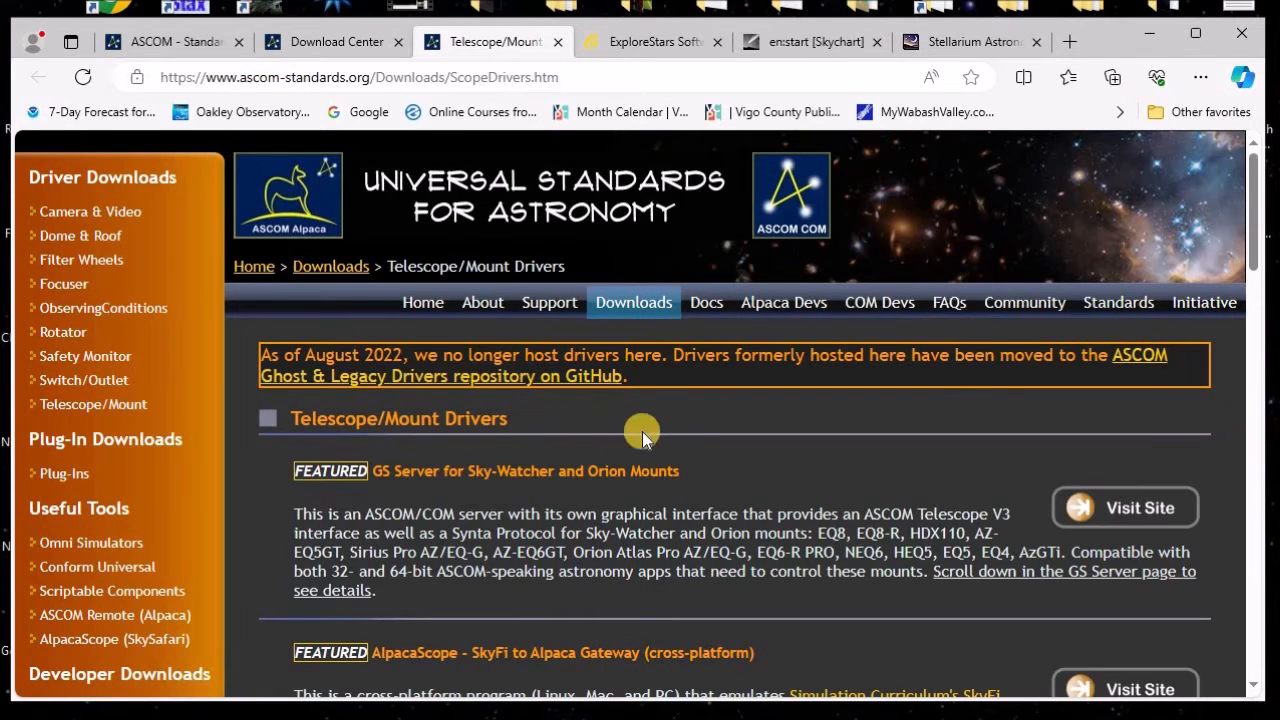
{"action": "scroll", "coordinate": [763, 413], "scroll_direction": "down", "scroll_amount": 3}
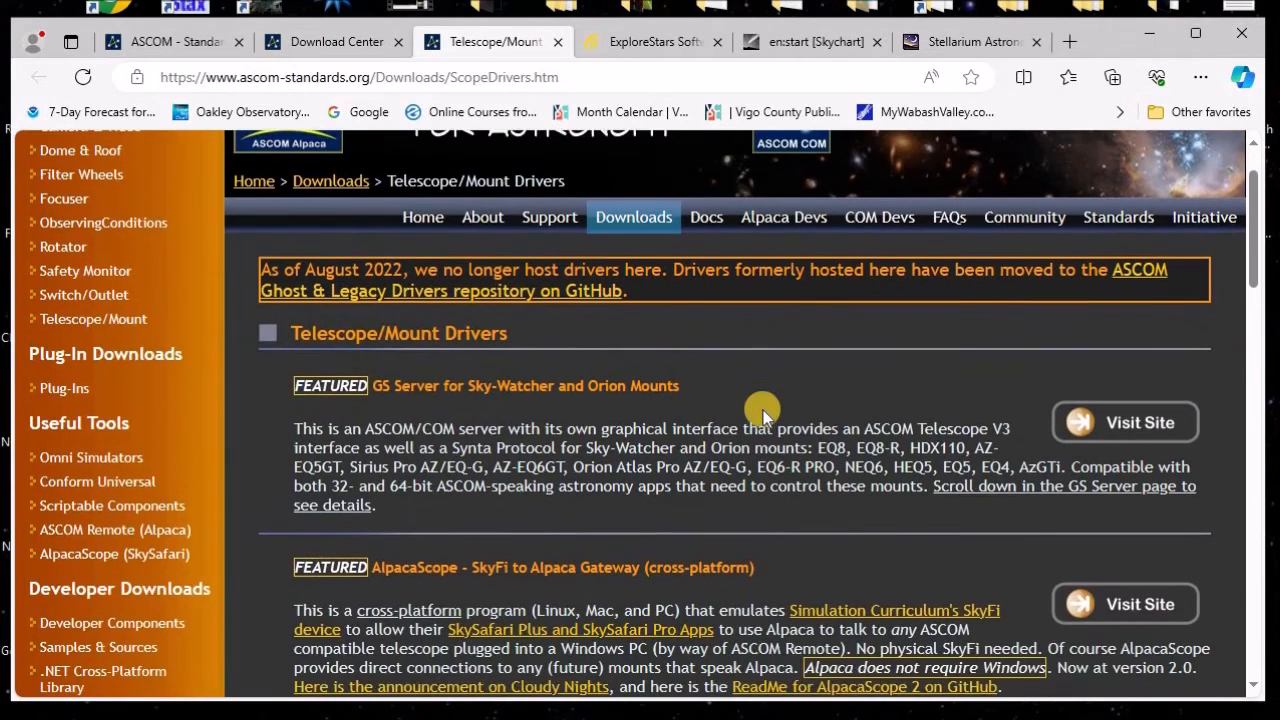
{"action": "scroll", "coordinate": [803, 339], "scroll_direction": "down", "scroll_amount": 6}
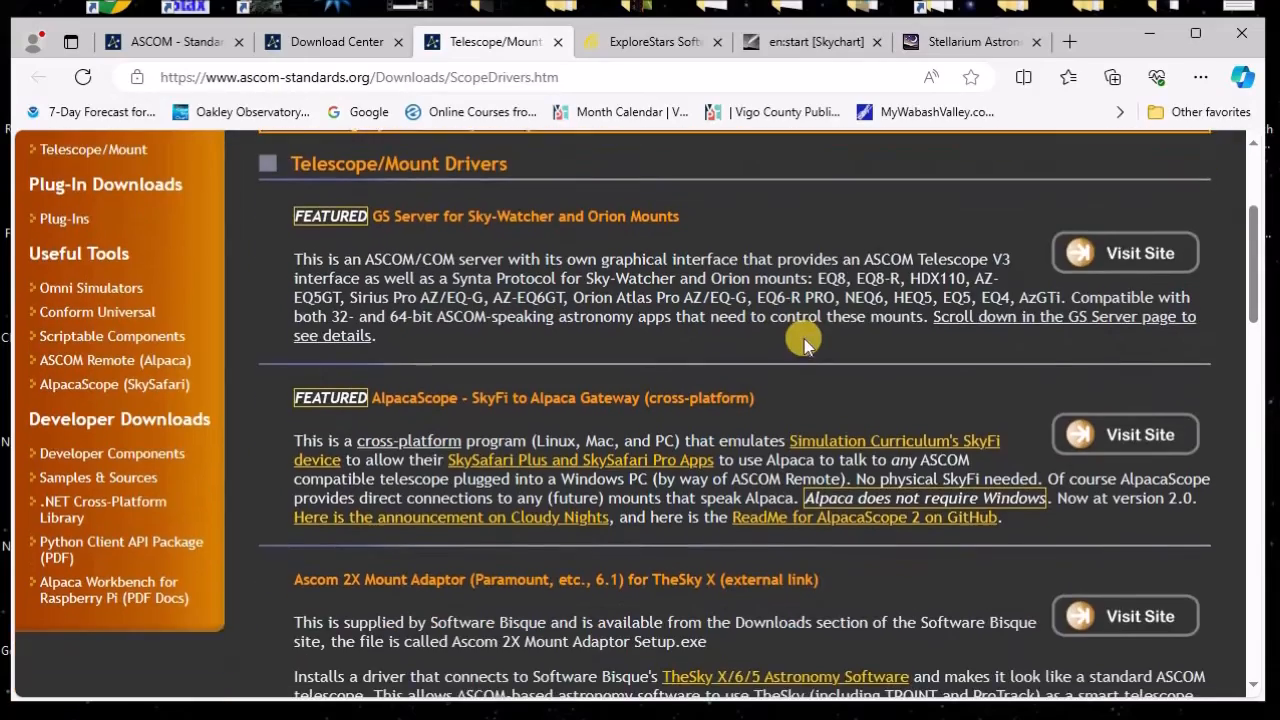
{"action": "scroll", "coordinate": [803, 339], "scroll_direction": "down", "scroll_amount": 6}
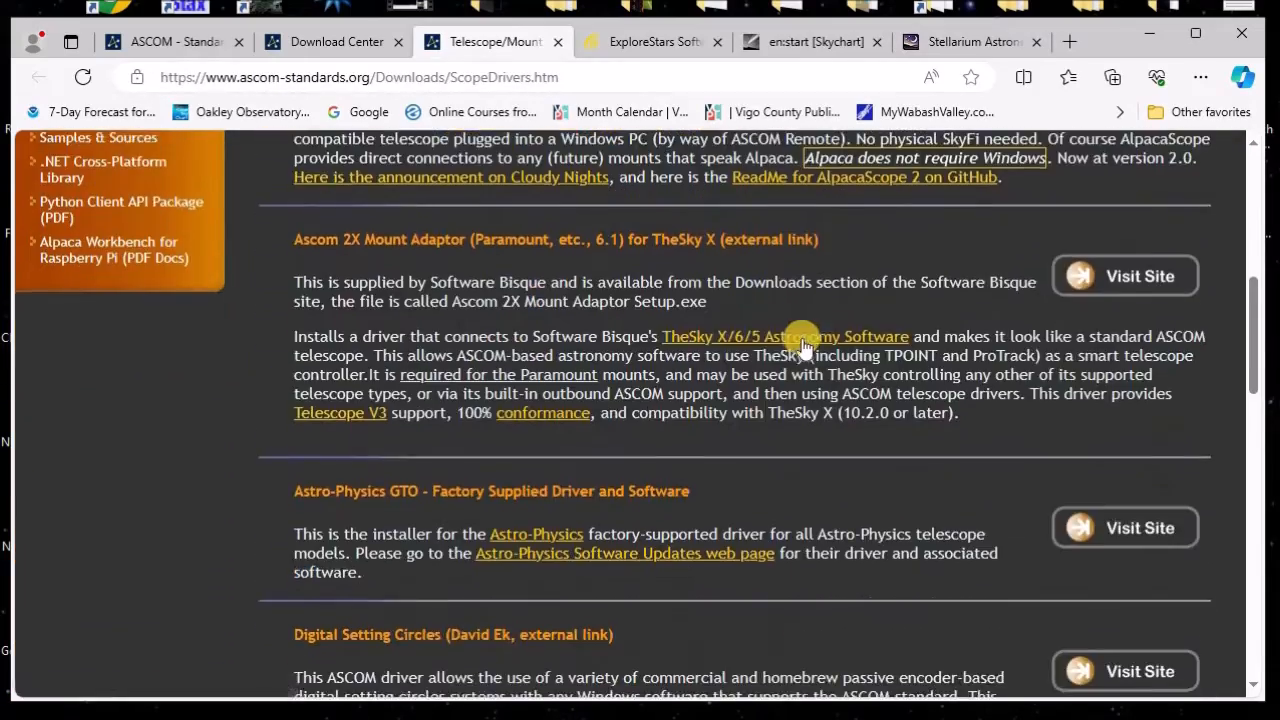
{"action": "scroll", "coordinate": [790, 341], "scroll_direction": "down", "scroll_amount": 3}
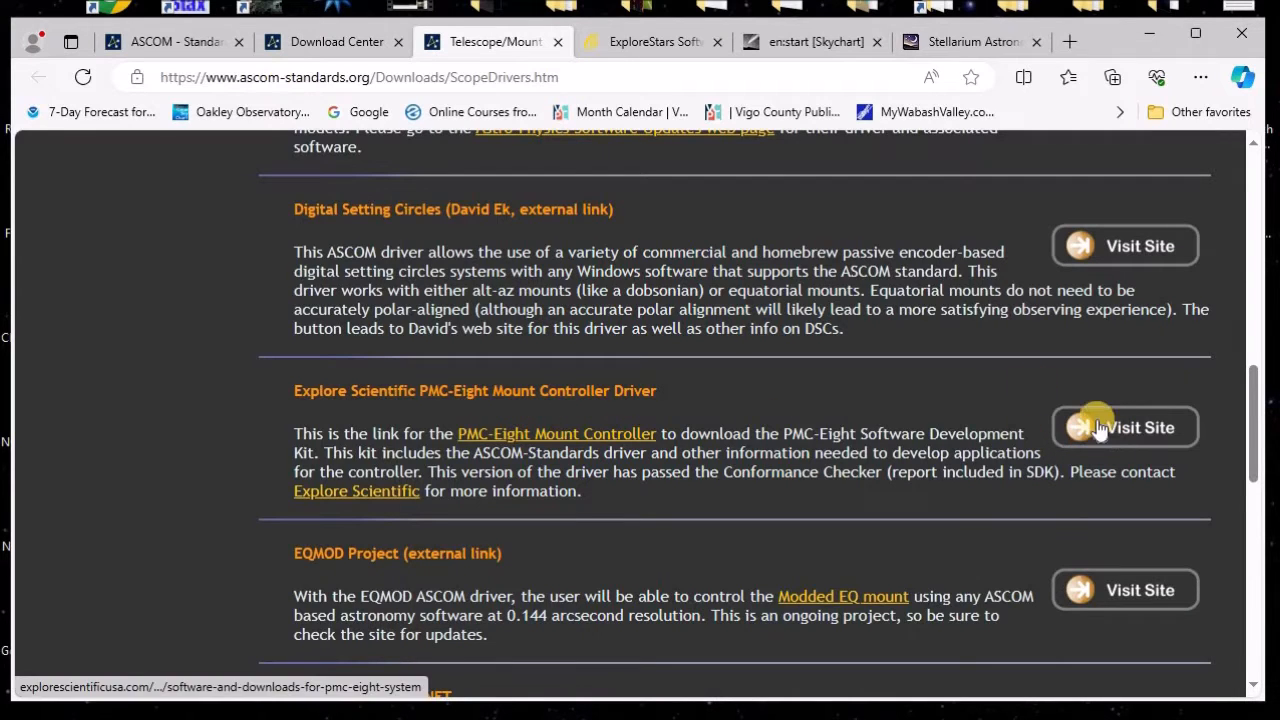
- Open the Explore Scientific ExploreStars downloads page and look through the app information down to the PMC-Eight System Downloads section
{"action": "left_click", "coordinate": [638, 40]}
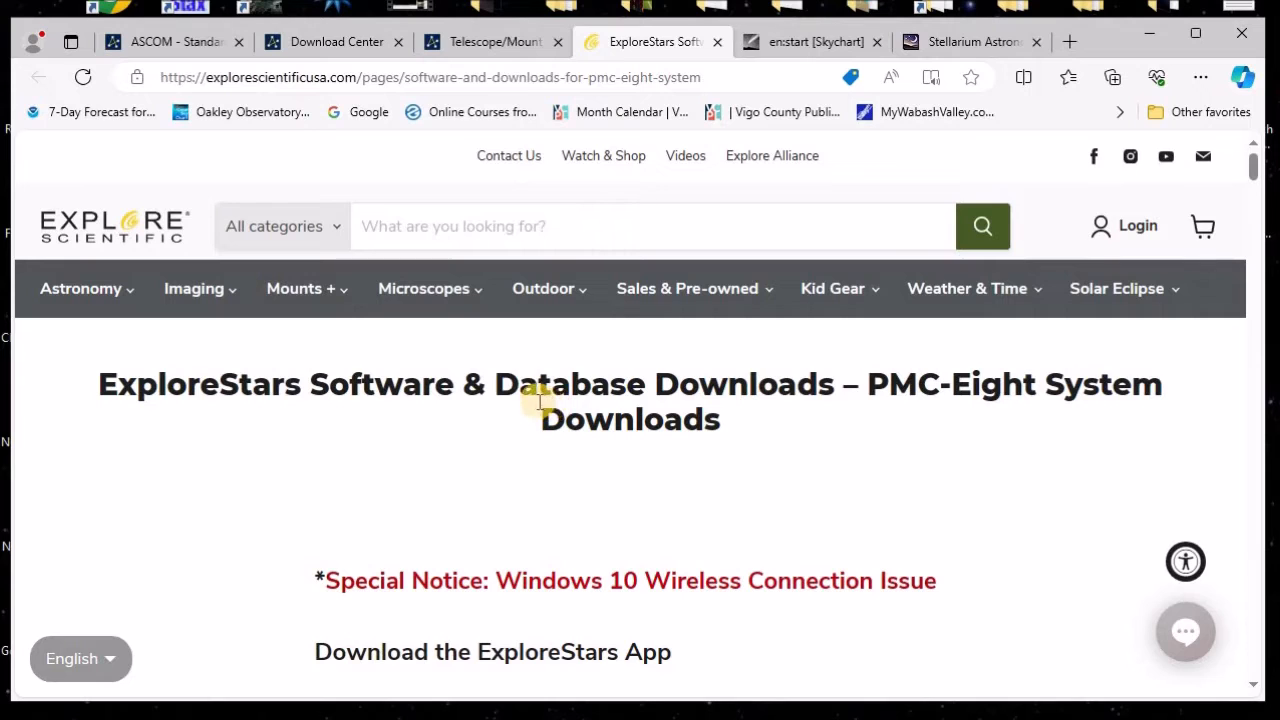
{"action": "scroll", "coordinate": [460, 420], "scroll_direction": "down", "scroll_amount": 3}
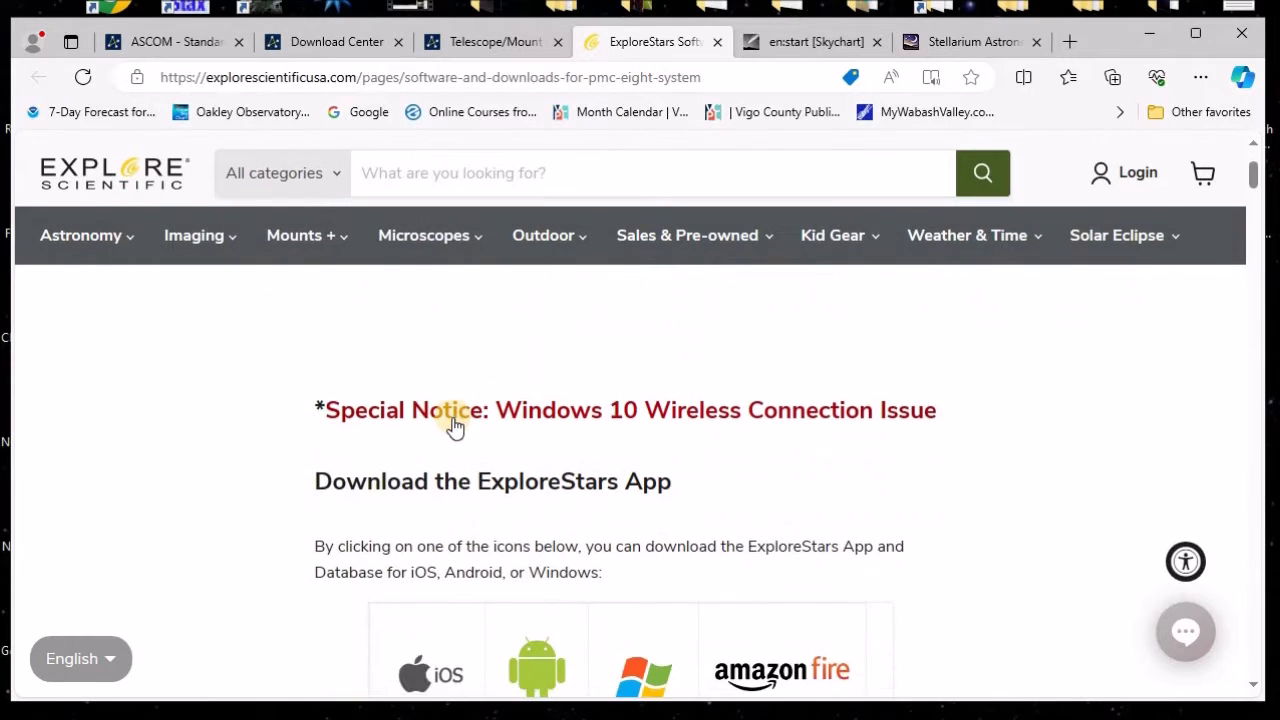
{"action": "scroll", "coordinate": [433, 427], "scroll_direction": "down", "scroll_amount": 3}
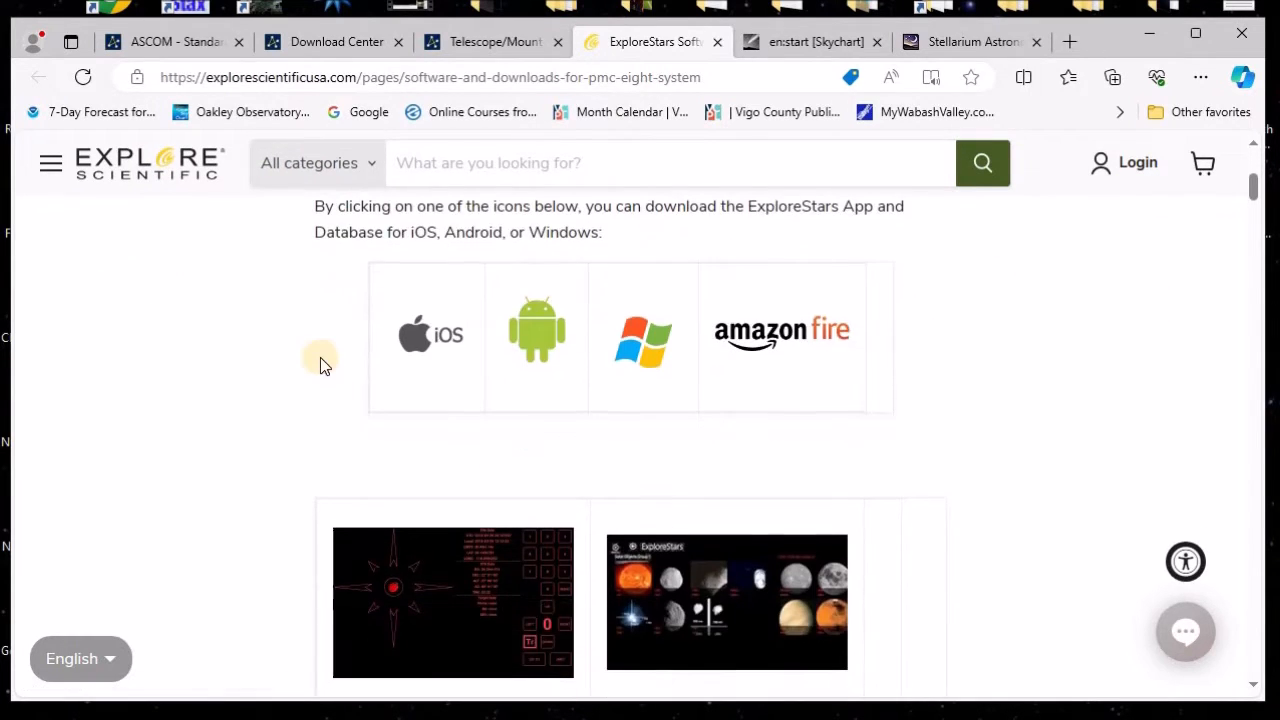
{"action": "scroll", "coordinate": [304, 326], "scroll_direction": "up", "scroll_amount": 1}
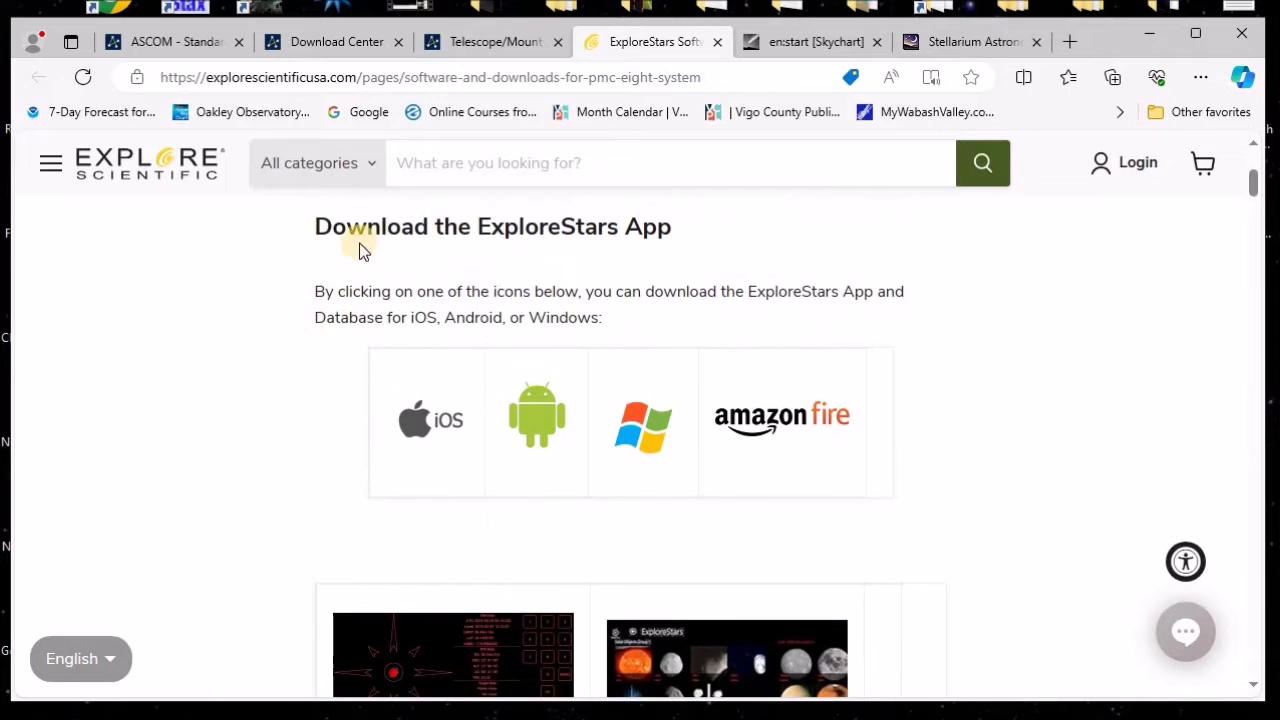
{"action": "scroll", "coordinate": [372, 300], "scroll_direction": "down", "scroll_amount": 1}
{"action": "scroll", "coordinate": [329, 316], "scroll_direction": "down", "scroll_amount": 3}
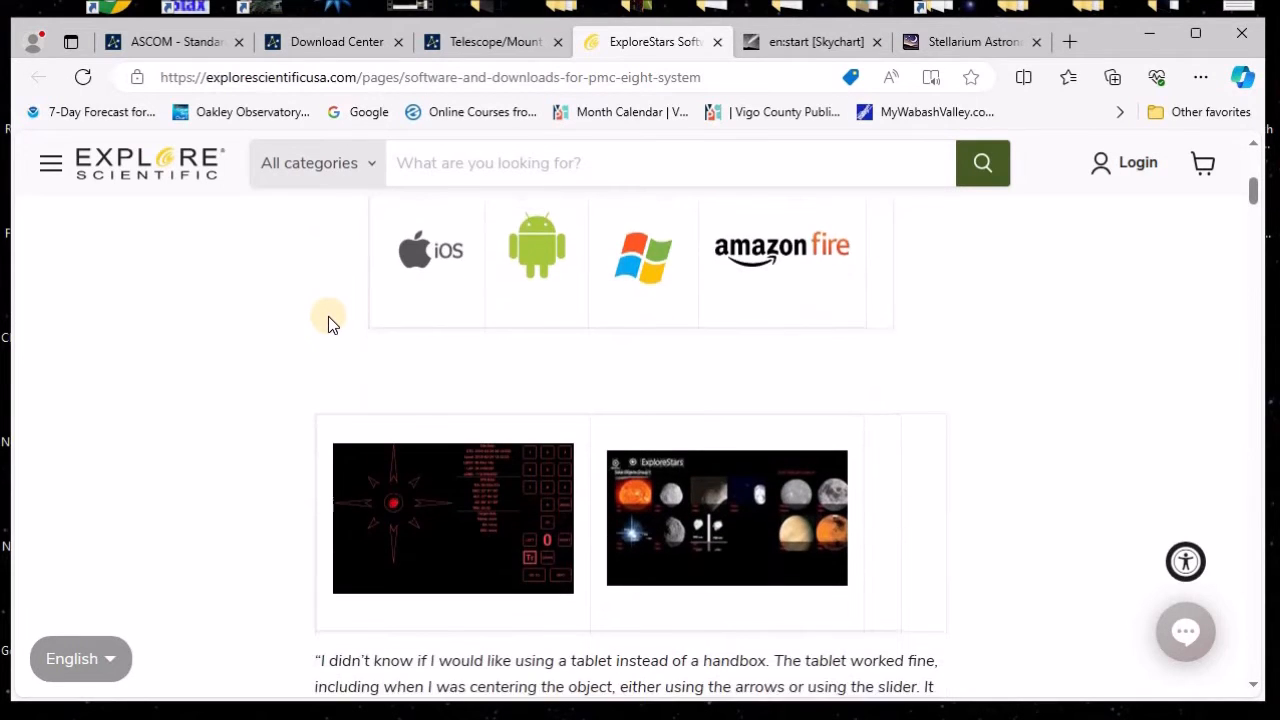
{"action": "scroll", "coordinate": [328, 316], "scroll_direction": "down", "scroll_amount": 4}
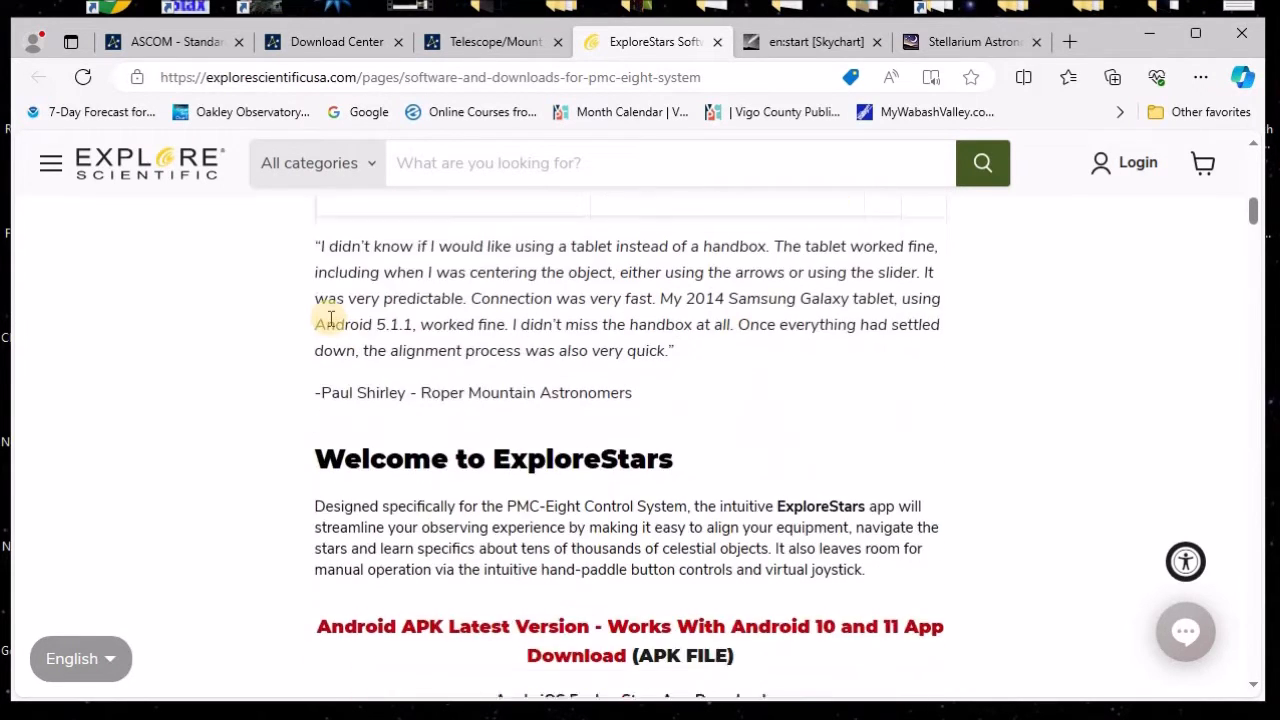
{"action": "scroll", "coordinate": [330, 320], "scroll_direction": "down", "scroll_amount": 7}
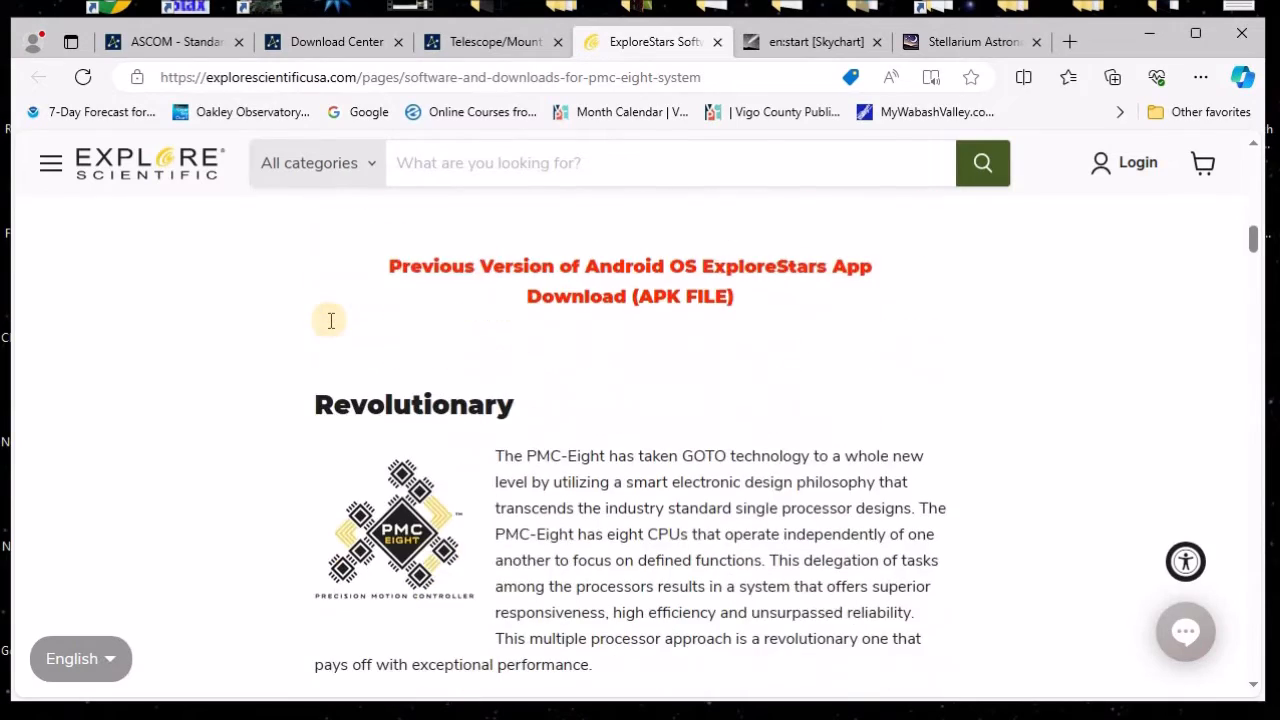
{"action": "scroll", "coordinate": [331, 322], "scroll_direction": "down", "scroll_amount": 9}
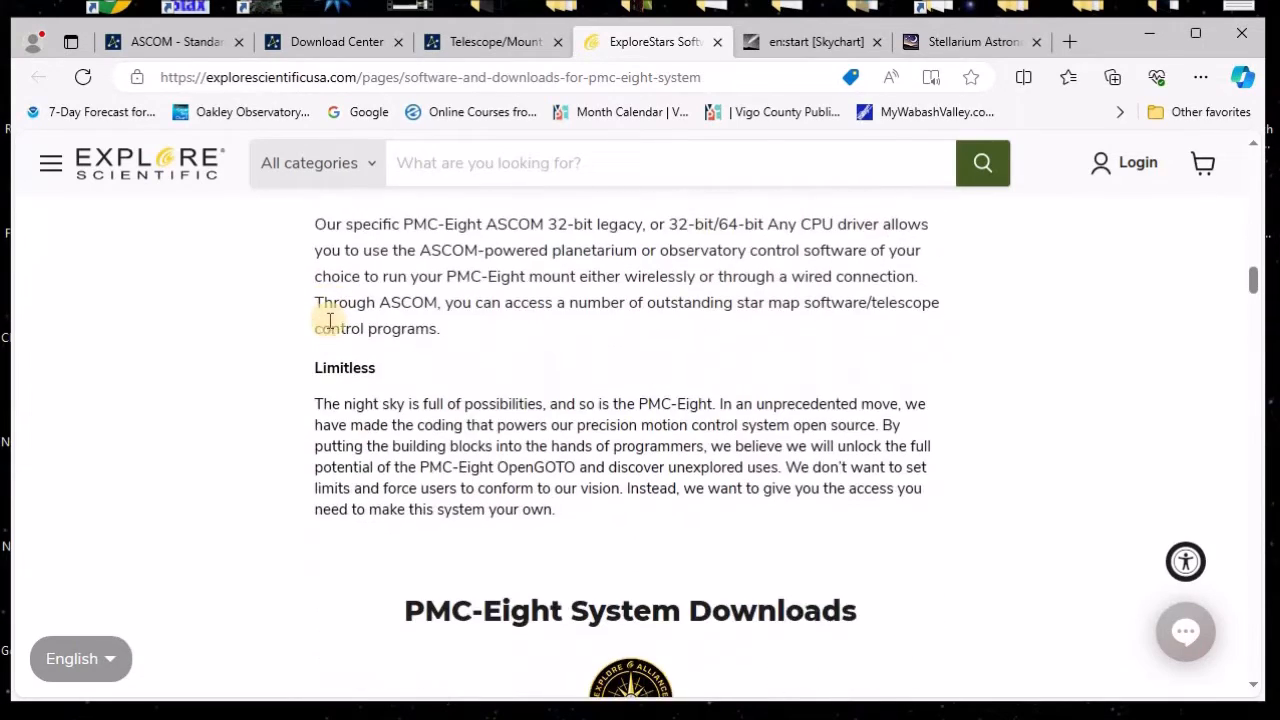
- Examine the PMC-Eight Universal Firmware Configuration Tool 1.3 section and the Universal Firmware 20A01.2 Software Installation Kit section
{"action": "scroll", "coordinate": [330, 320], "scroll_direction": "down", "scroll_amount": 2}
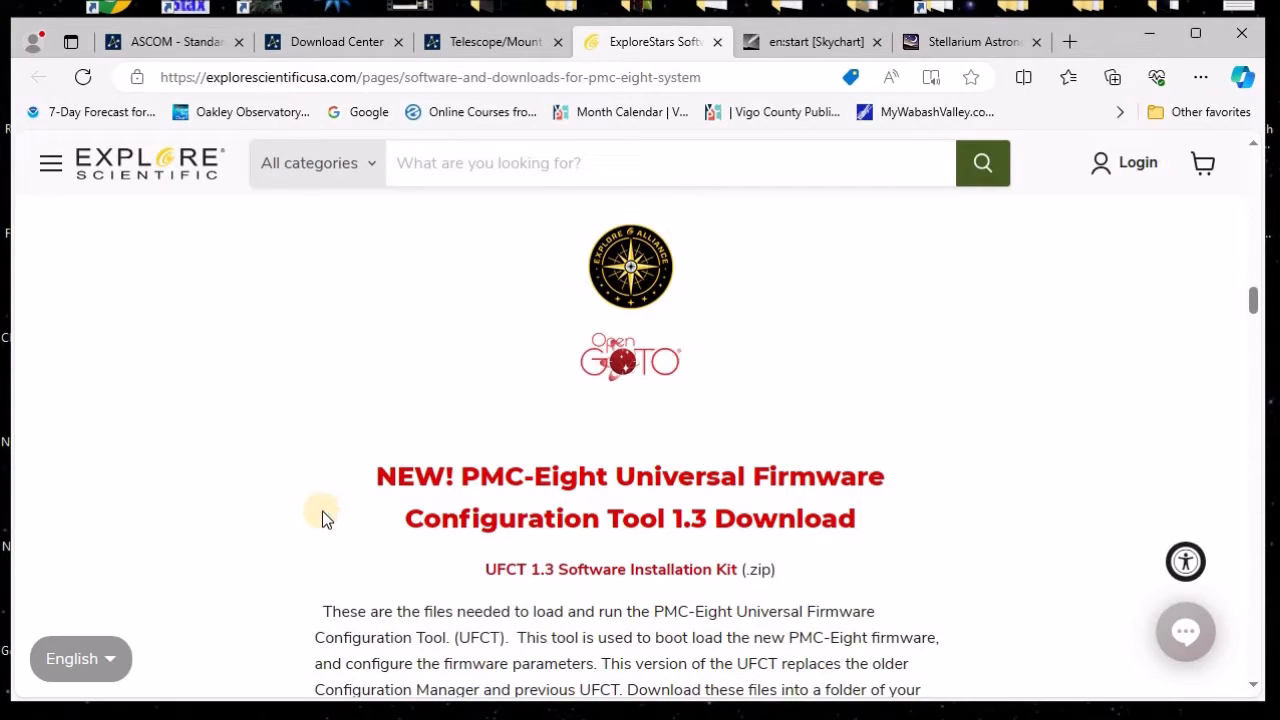
{"action": "scroll", "coordinate": [322, 511], "scroll_direction": "down", "scroll_amount": 1}
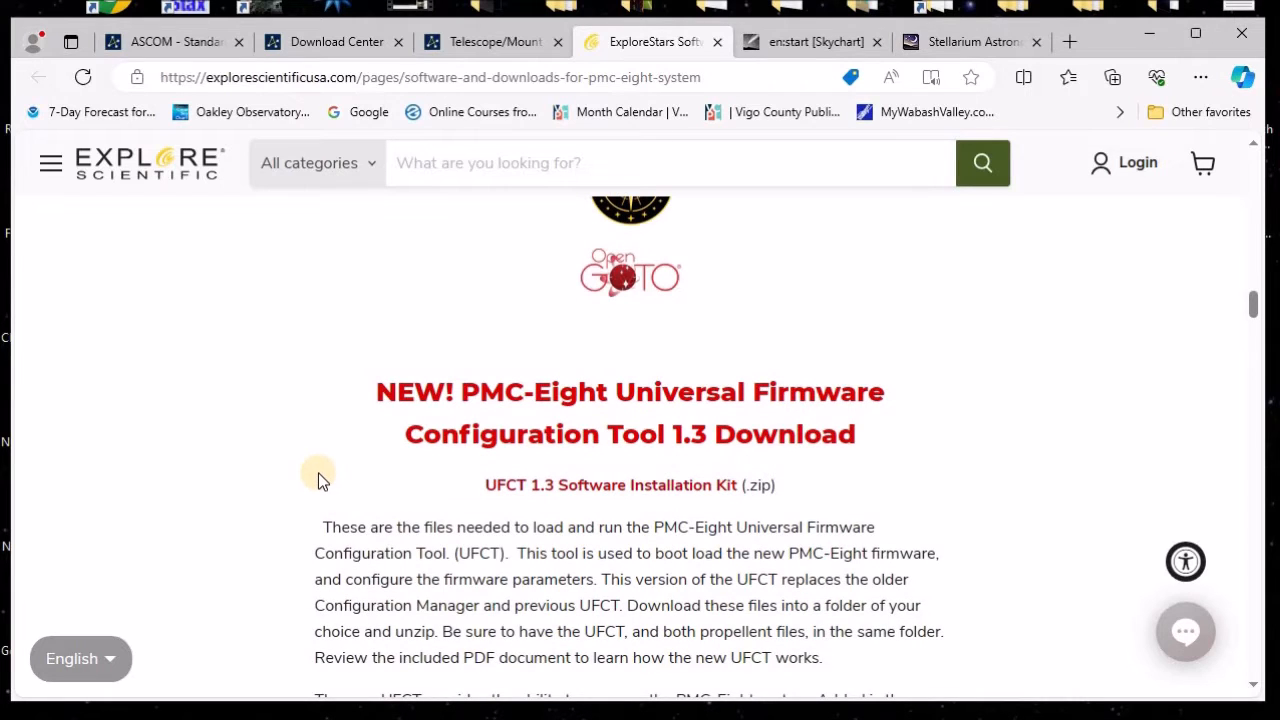
{"action": "scroll", "coordinate": [318, 472], "scroll_direction": "down", "scroll_amount": 2}
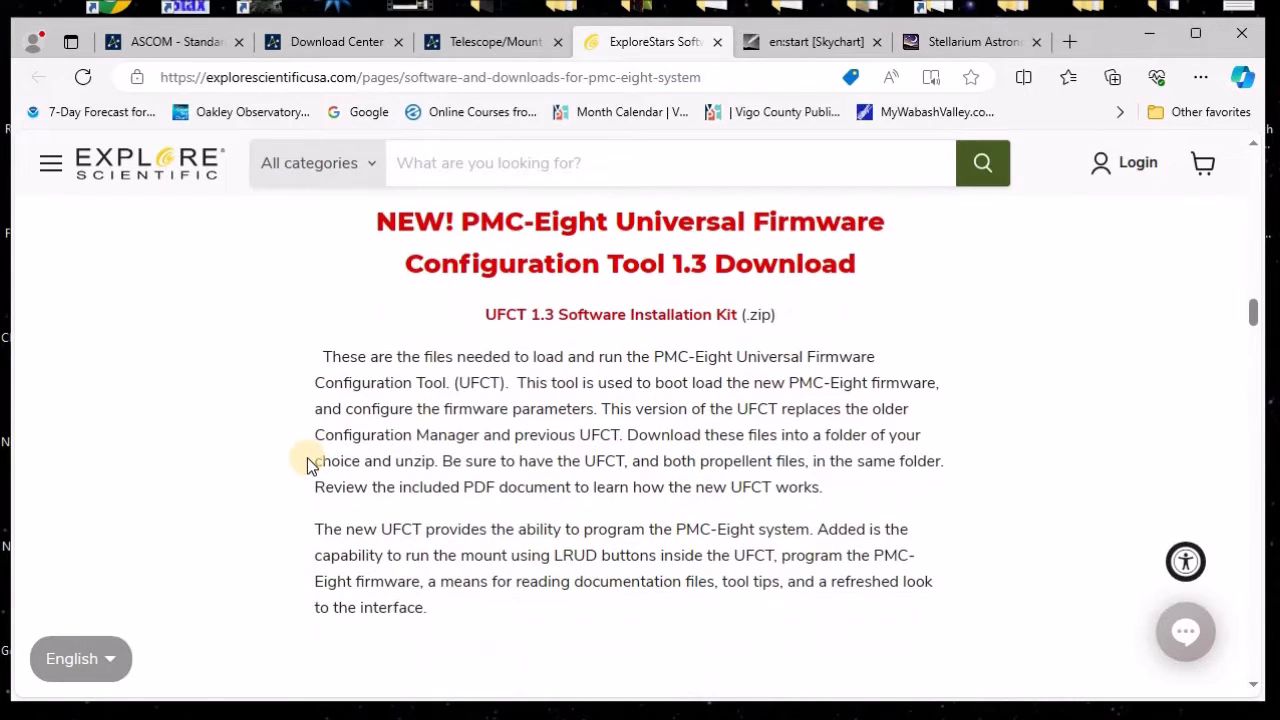
{"action": "scroll", "coordinate": [307, 463], "scroll_direction": "down", "scroll_amount": 1}
{"action": "scroll", "coordinate": [305, 463], "scroll_direction": "down", "scroll_amount": 1}
{"action": "scroll", "coordinate": [304, 461], "scroll_direction": "down", "scroll_amount": 2}
{"action": "scroll", "coordinate": [302, 461], "scroll_direction": "down", "scroll_amount": 1}
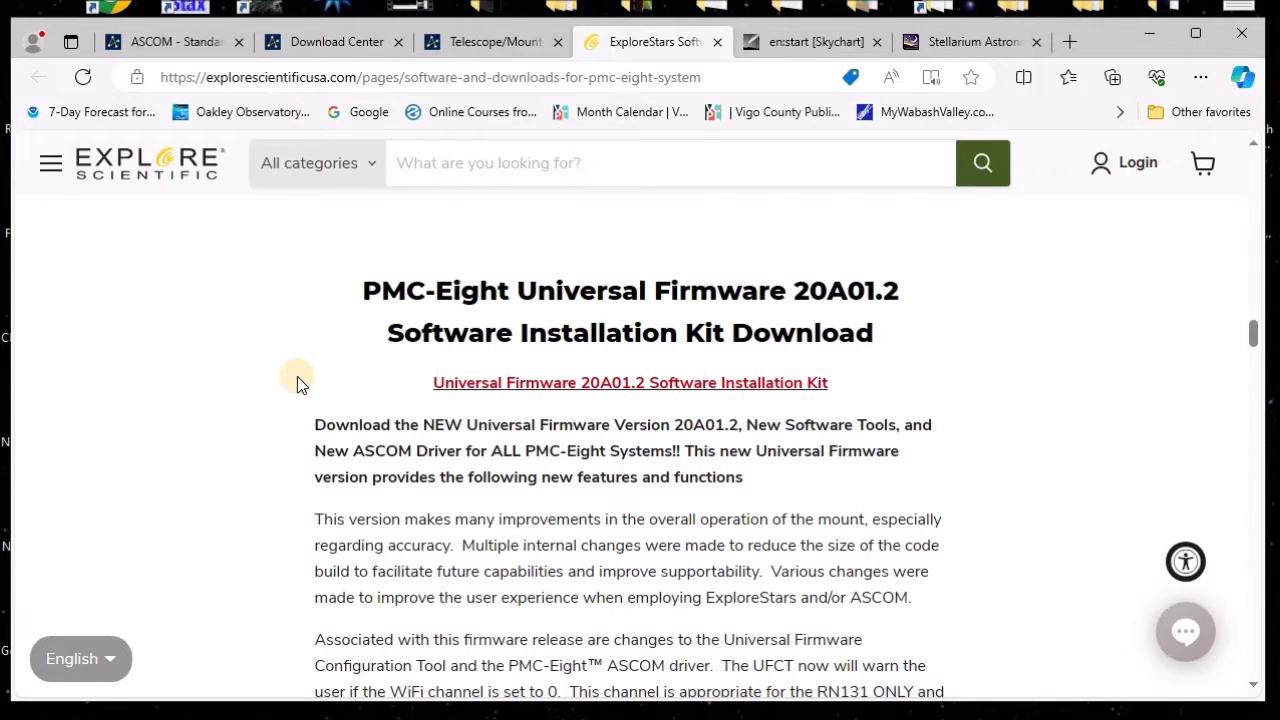
{"action": "scroll", "coordinate": [298, 378], "scroll_direction": "down", "scroll_amount": 1}
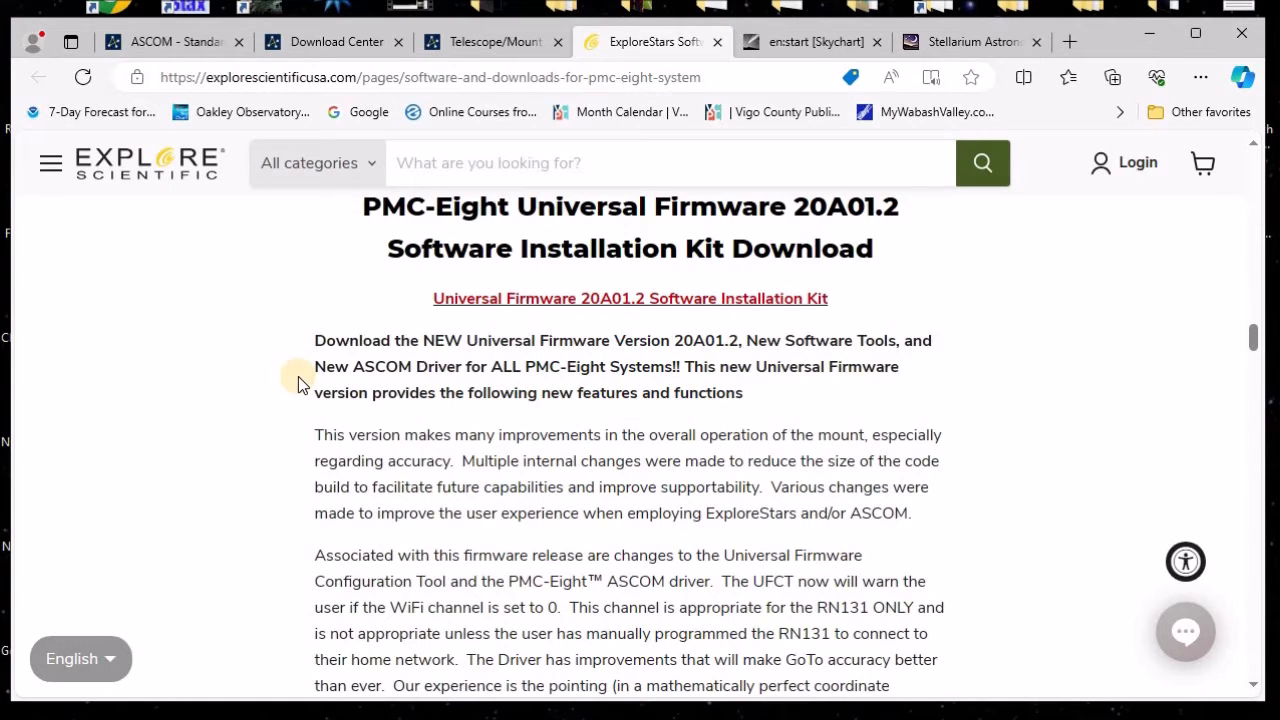
- Recheck the UFCT 1.3 download section, then read the description of the Universal Firmware 20A01.2 Software Installation Kit
{"action": "scroll", "coordinate": [298, 380], "scroll_direction": "up", "scroll_amount": 6}
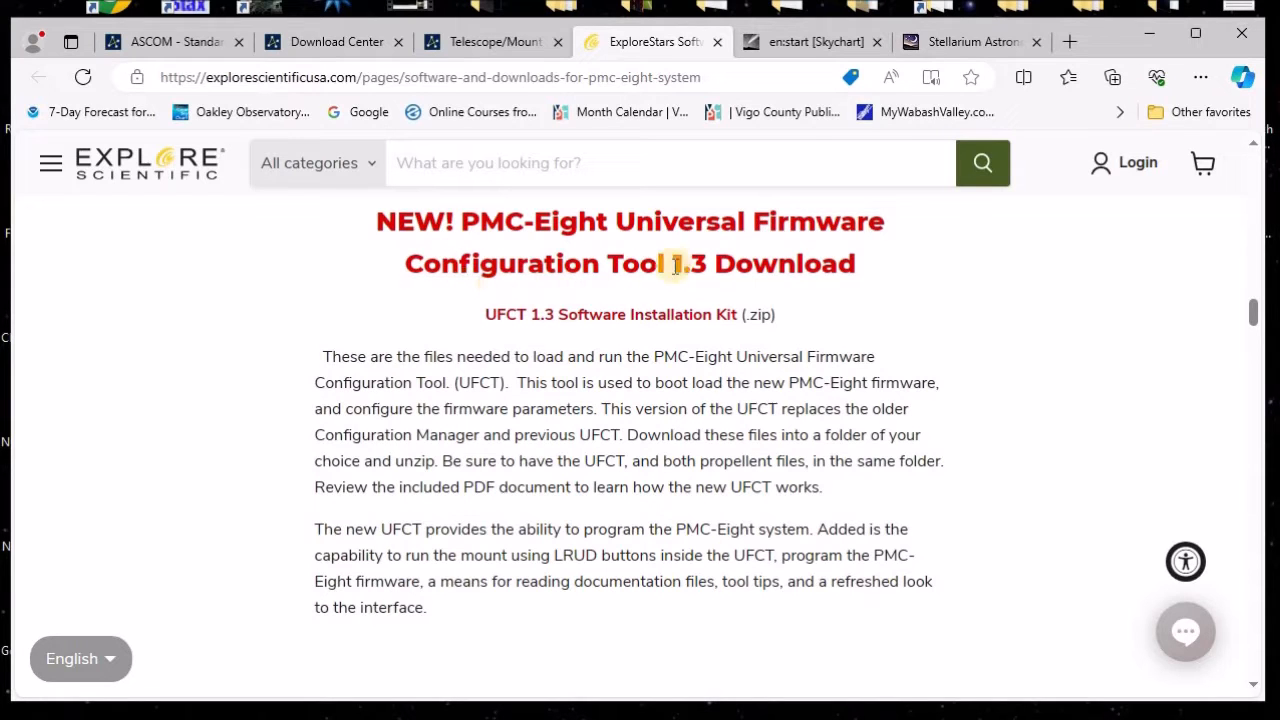
{"action": "scroll", "coordinate": [417, 337], "scroll_direction": "down", "scroll_amount": 3}
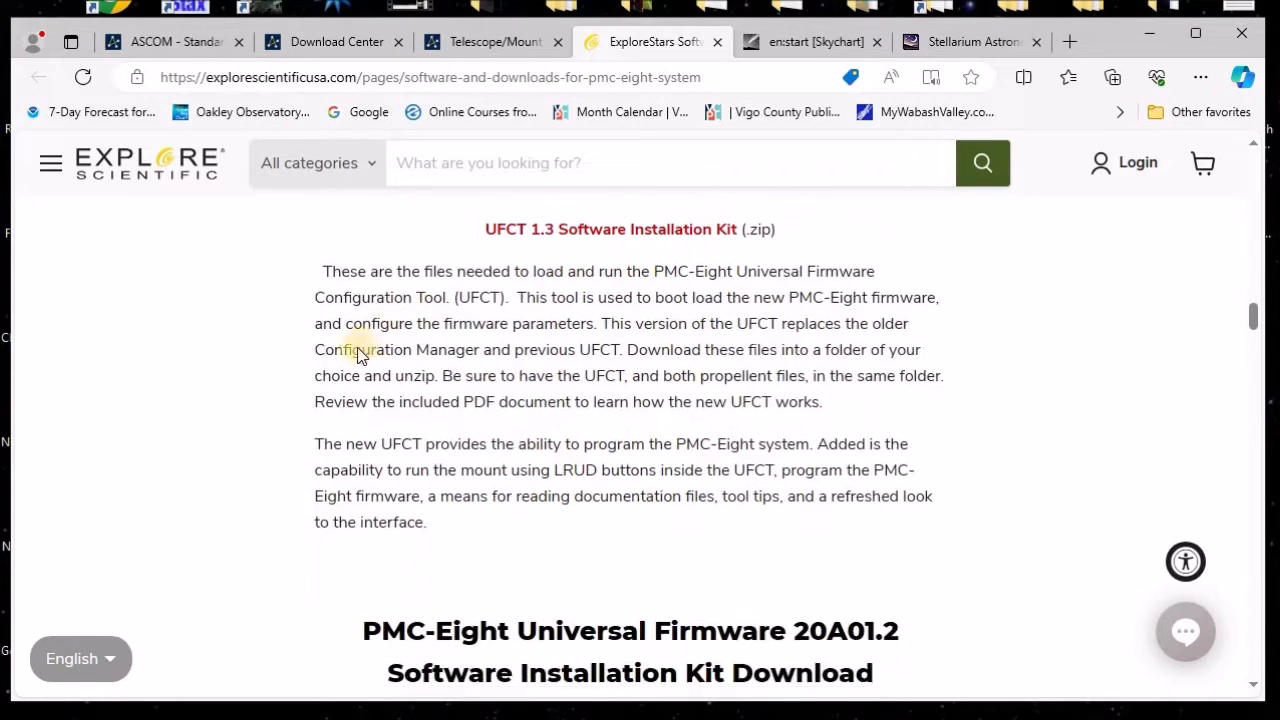
{"action": "scroll", "coordinate": [340, 362], "scroll_direction": "down", "scroll_amount": 2}
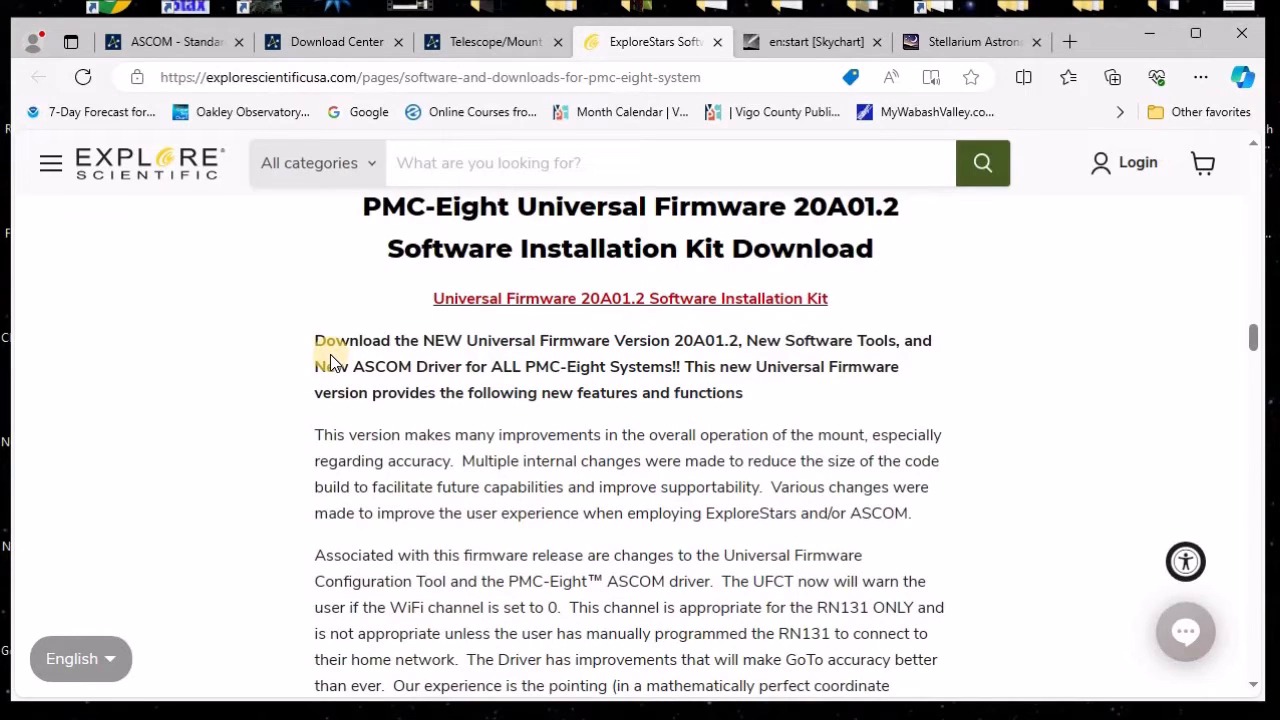
{"action": "scroll", "coordinate": [330, 362], "scroll_direction": "down", "scroll_amount": 1}
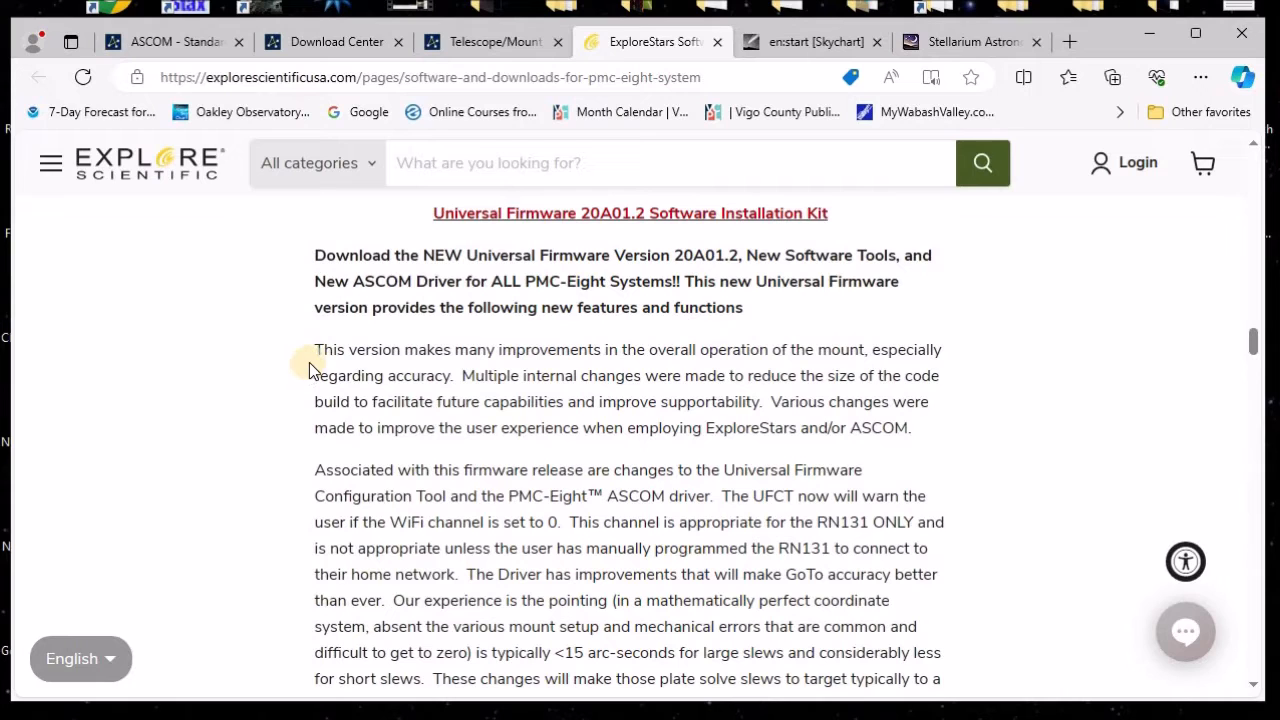
- Open the extracted PMC-Eight 20A01.2 Firmware Installation Kit folder in Downloads and select the PMC-Eight ASCOM Setup 20220617 installer
{"action": "scroll", "coordinate": [310, 368], "scroll_direction": "down", "scroll_amount": 1}
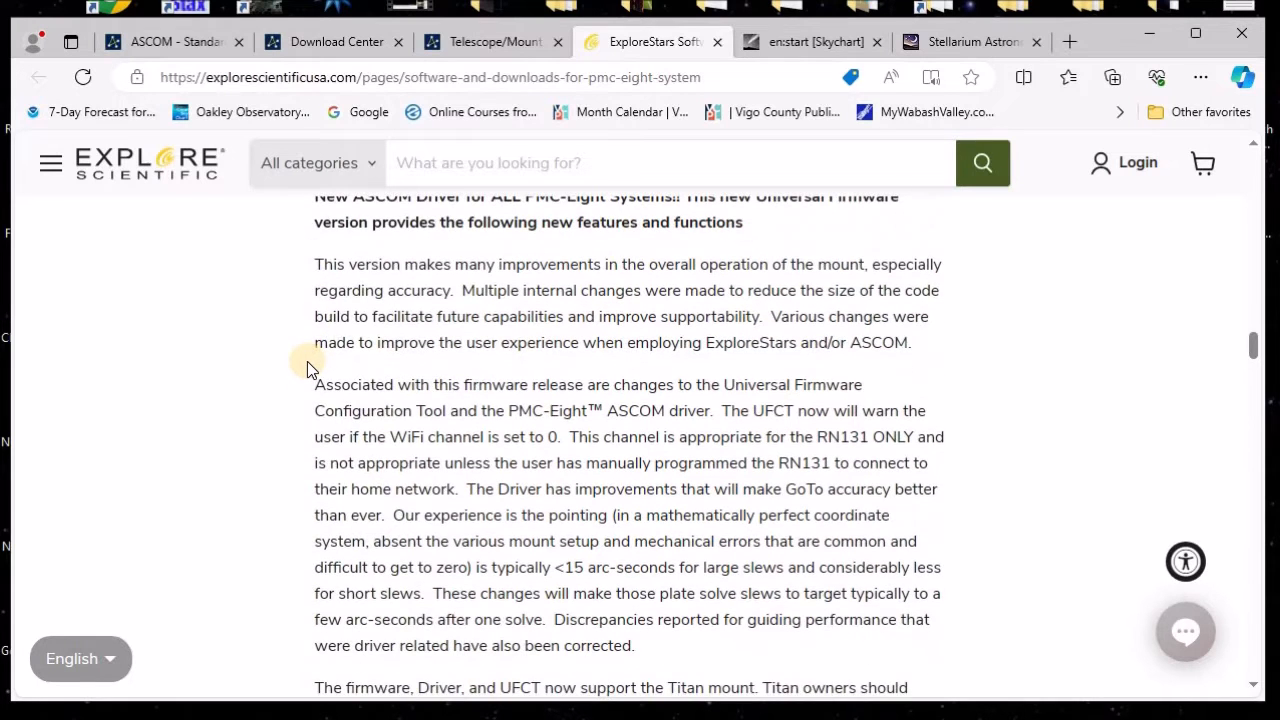
{"action": "scroll", "coordinate": [307, 368], "scroll_direction": "up", "scroll_amount": 1}
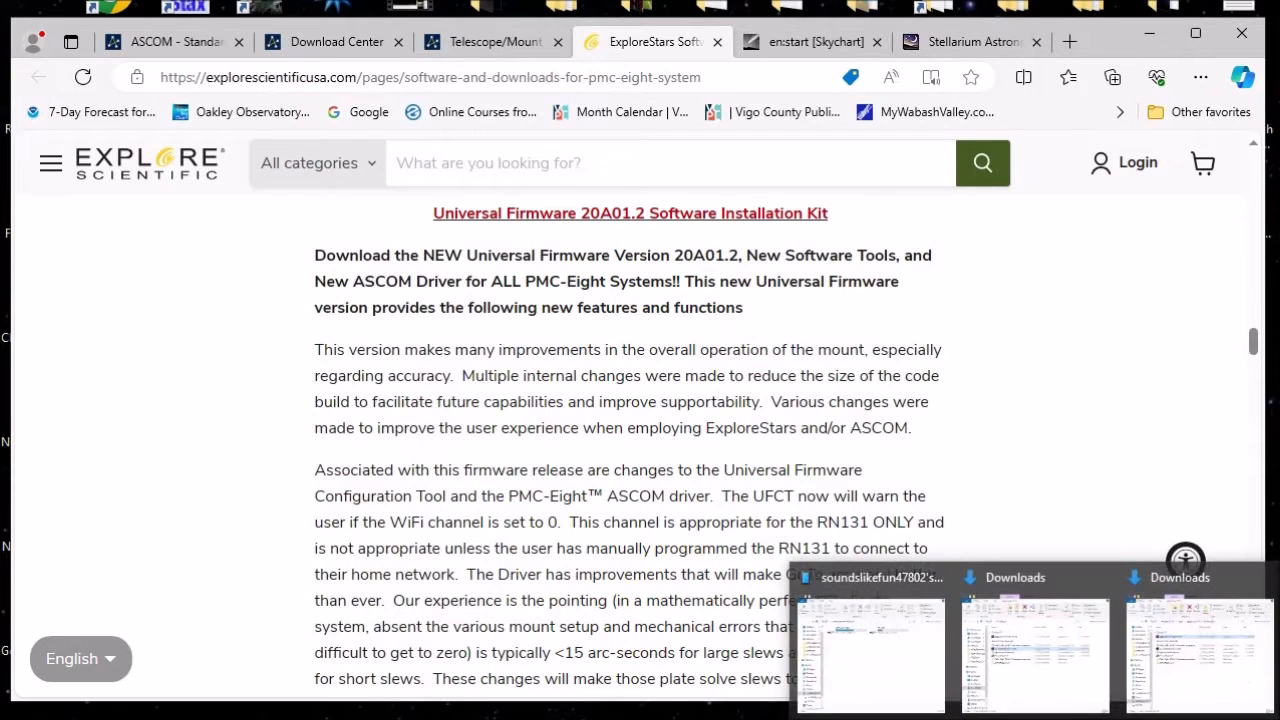
{"action": "left_click", "coordinate": [1034, 676]}
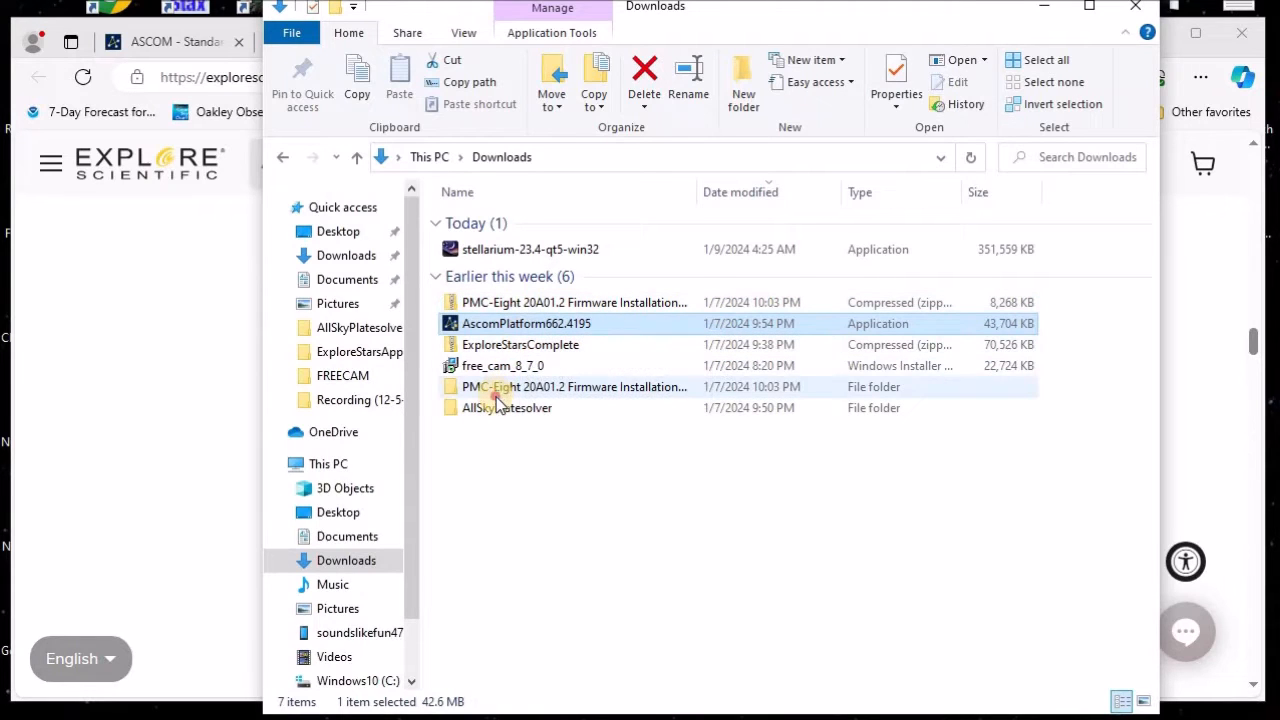
{"action": "left_click", "coordinate": [495, 390]}
{"action": "double_click", "coordinate": [458, 390]}
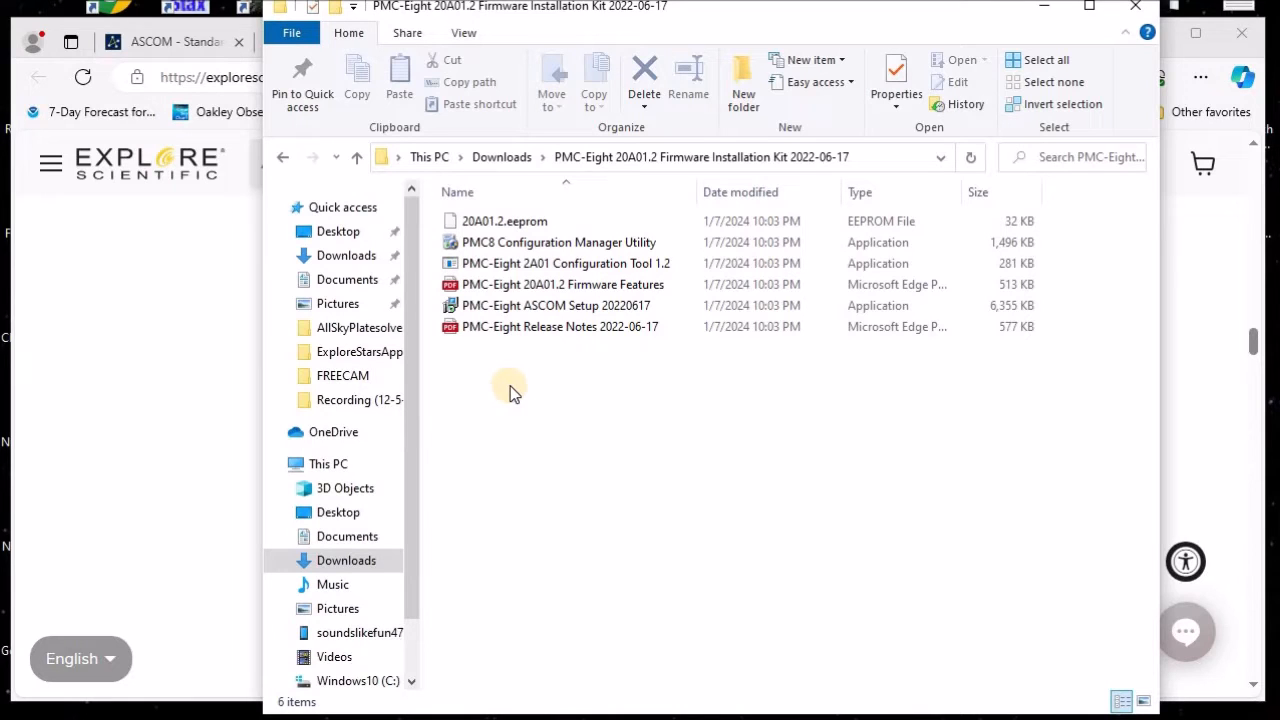
{"action": "left_click", "coordinate": [447, 310]}
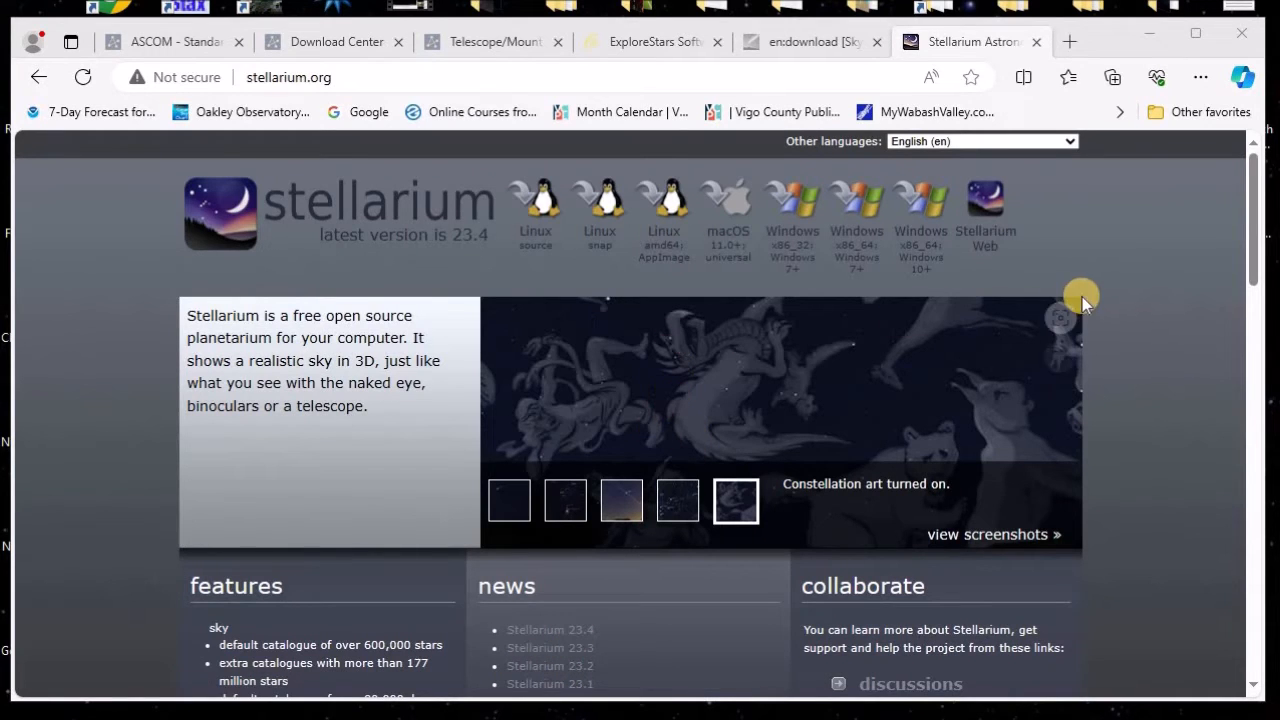
- From the Stellarium download page, check the Downloads folder for the stellarium-23.4-qt5-win32 installer, then put the folder away
{"action": "left_click", "coordinate": [1129, 278]}
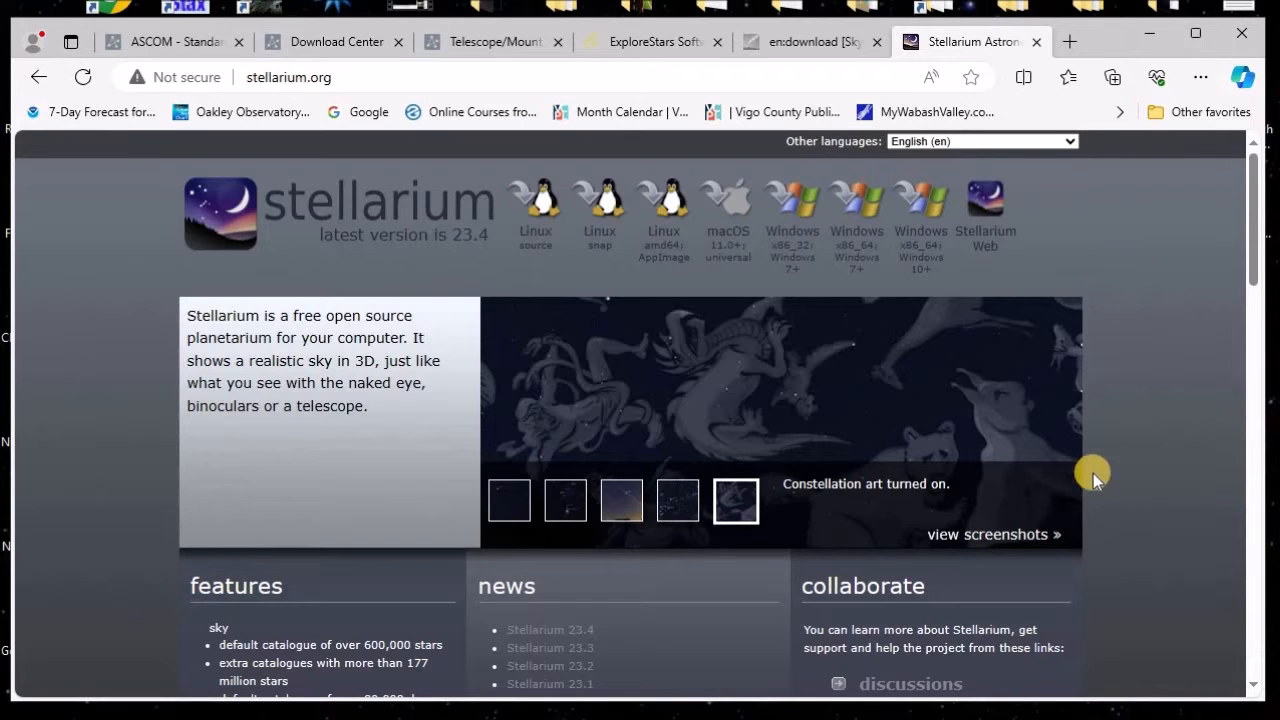
{"action": "mouse_move", "coordinate": [956, 719]}
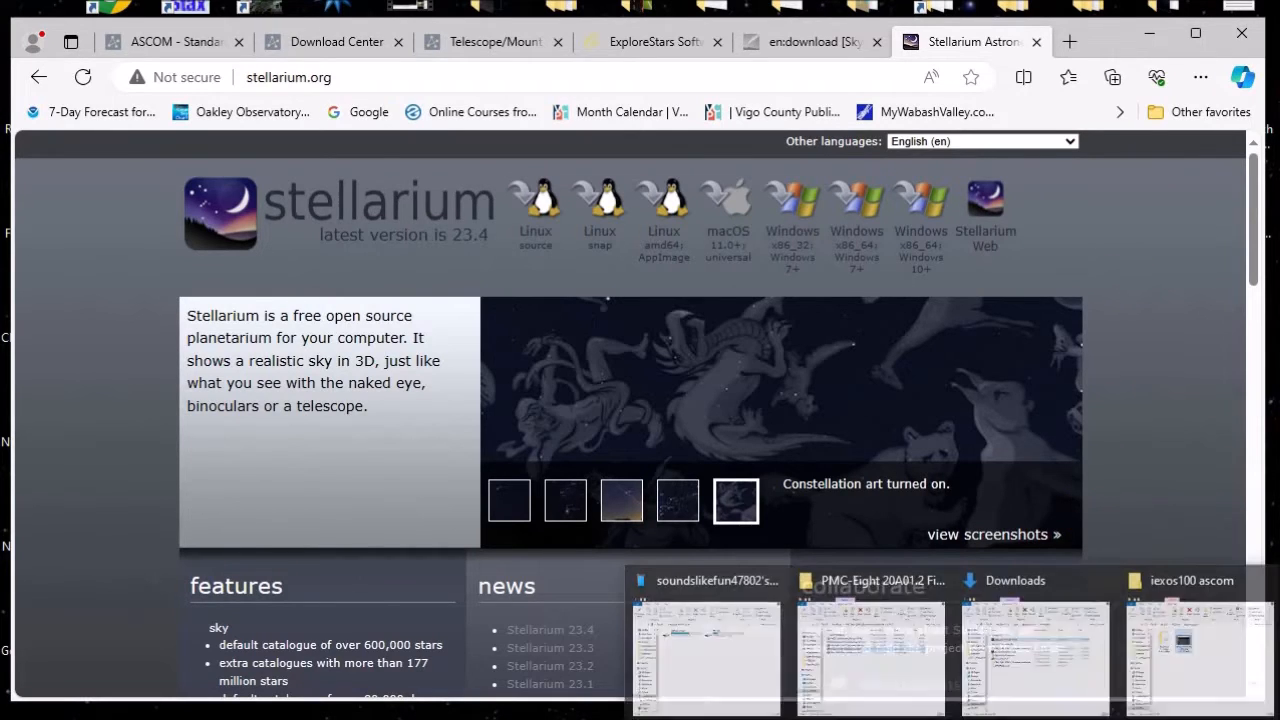
{"action": "left_click", "coordinate": [1020, 663]}
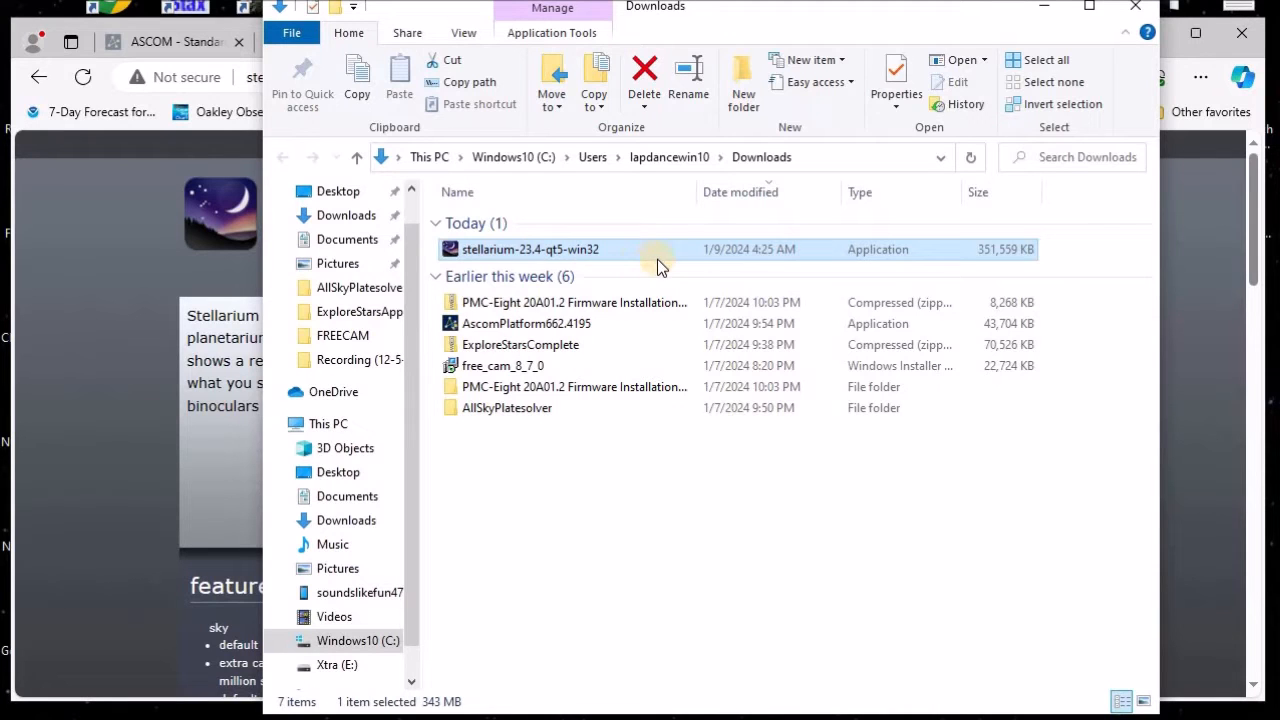
{"action": "left_click", "coordinate": [1048, 9]}
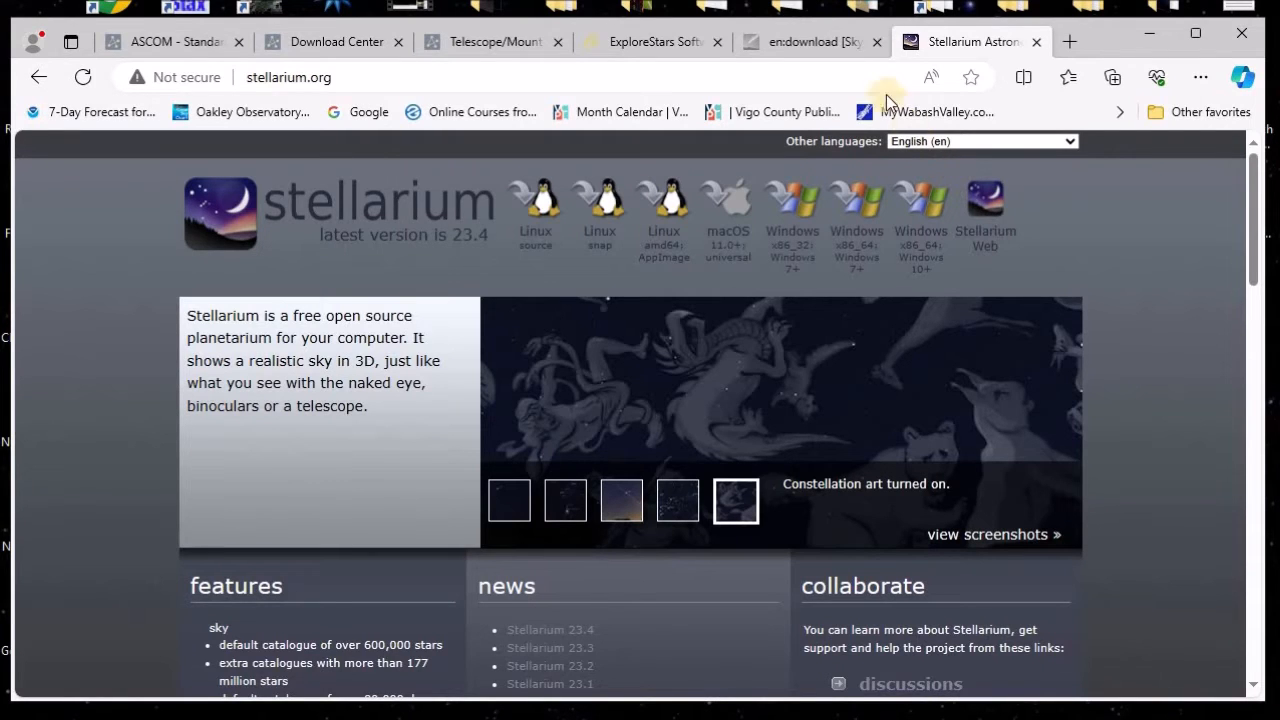
- Look through the Cartes du Ciel download page from the Skychart 4.2.1 setup files down to the Additional Catalog section
{"action": "left_click", "coordinate": [815, 40]}
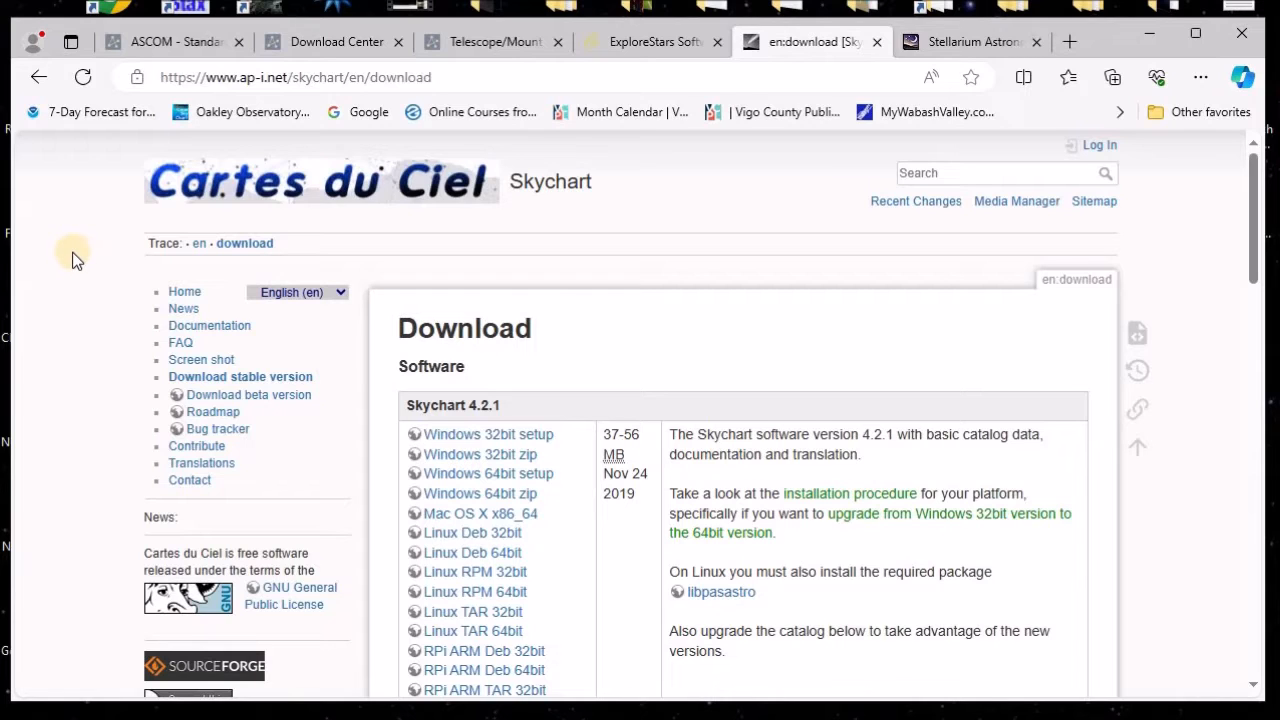
{"action": "scroll", "coordinate": [155, 325], "scroll_direction": "down", "scroll_amount": 1}
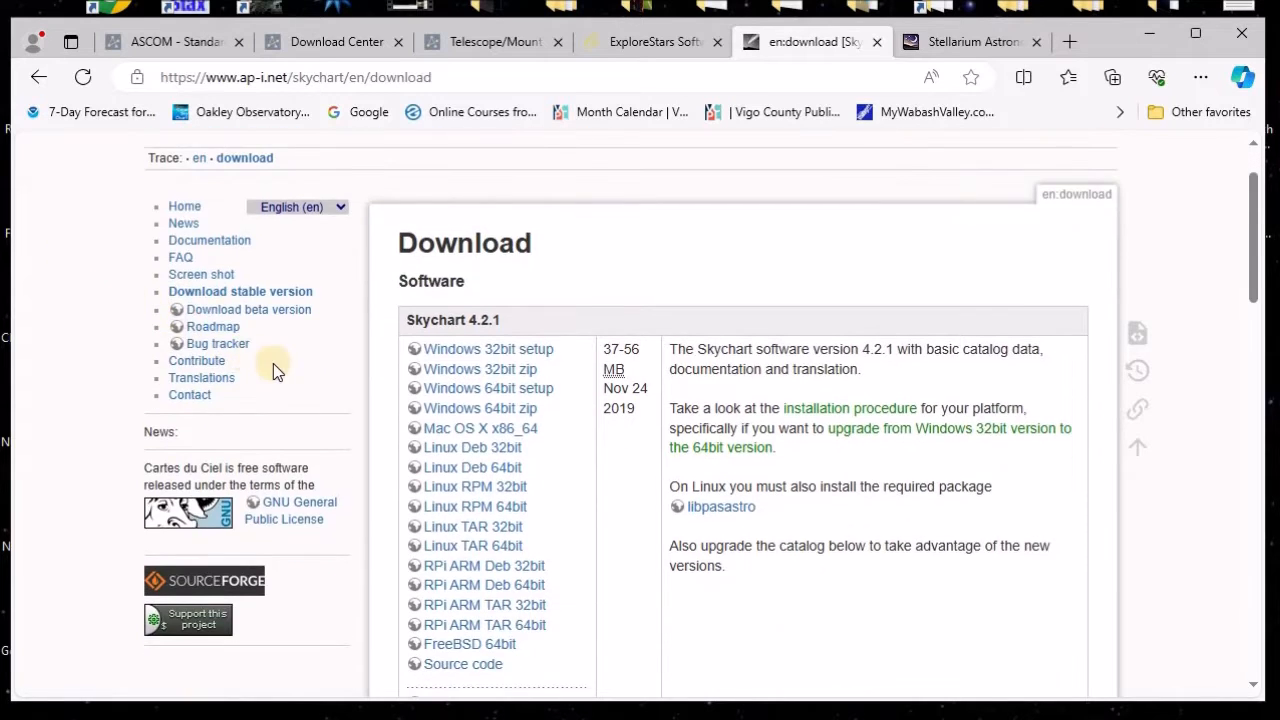
{"action": "scroll", "coordinate": [258, 290], "scroll_direction": "up", "scroll_amount": 1}
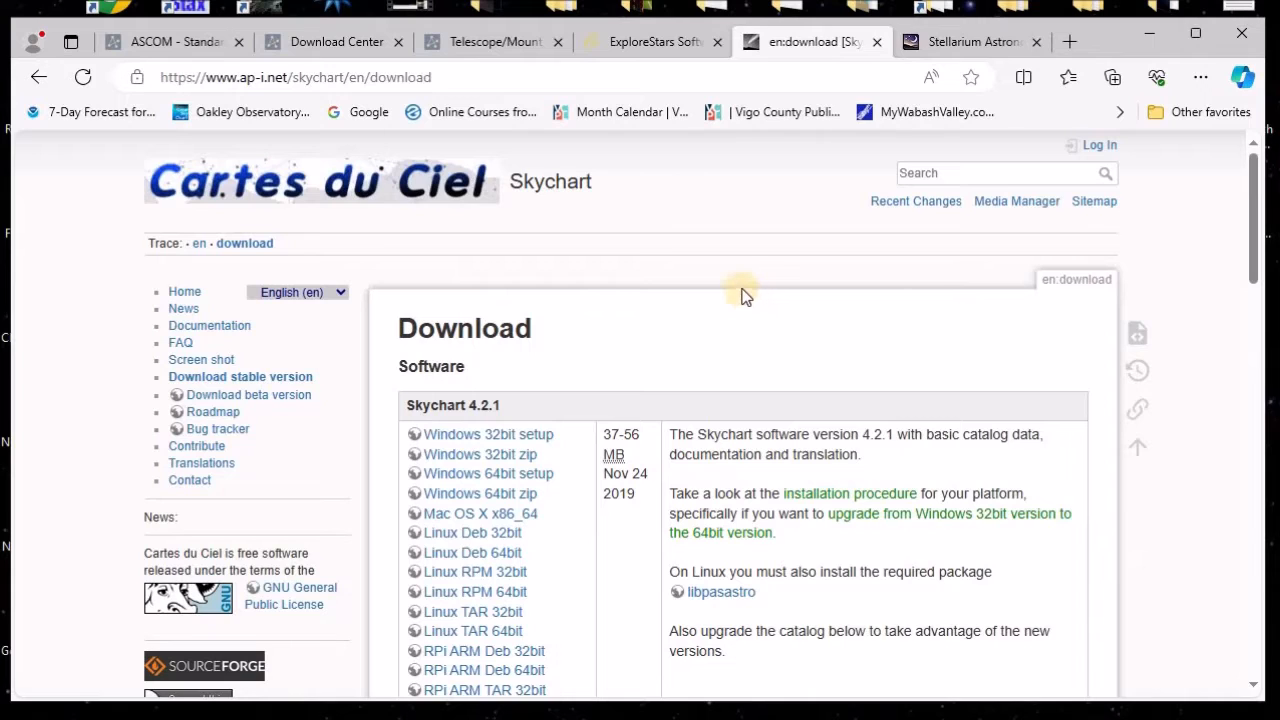
{"action": "scroll", "coordinate": [742, 296], "scroll_direction": "down", "scroll_amount": 1}
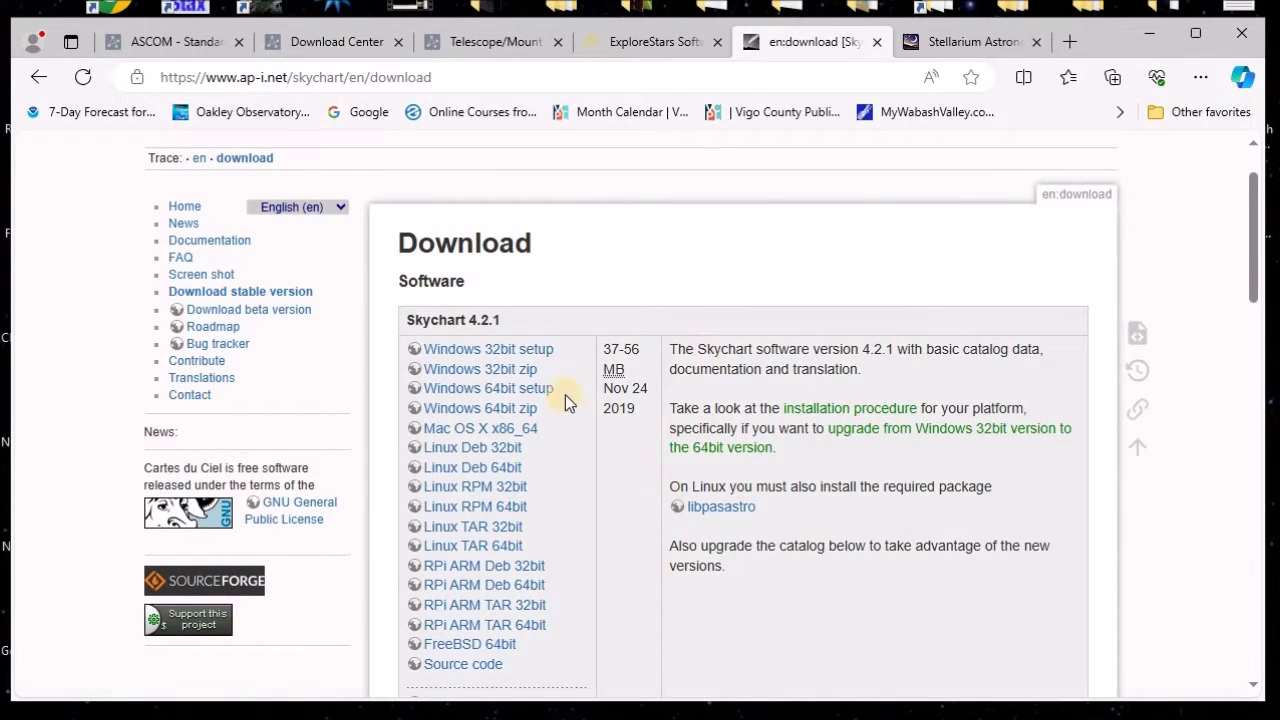
{"action": "scroll", "coordinate": [570, 360], "scroll_direction": "down", "scroll_amount": 1}
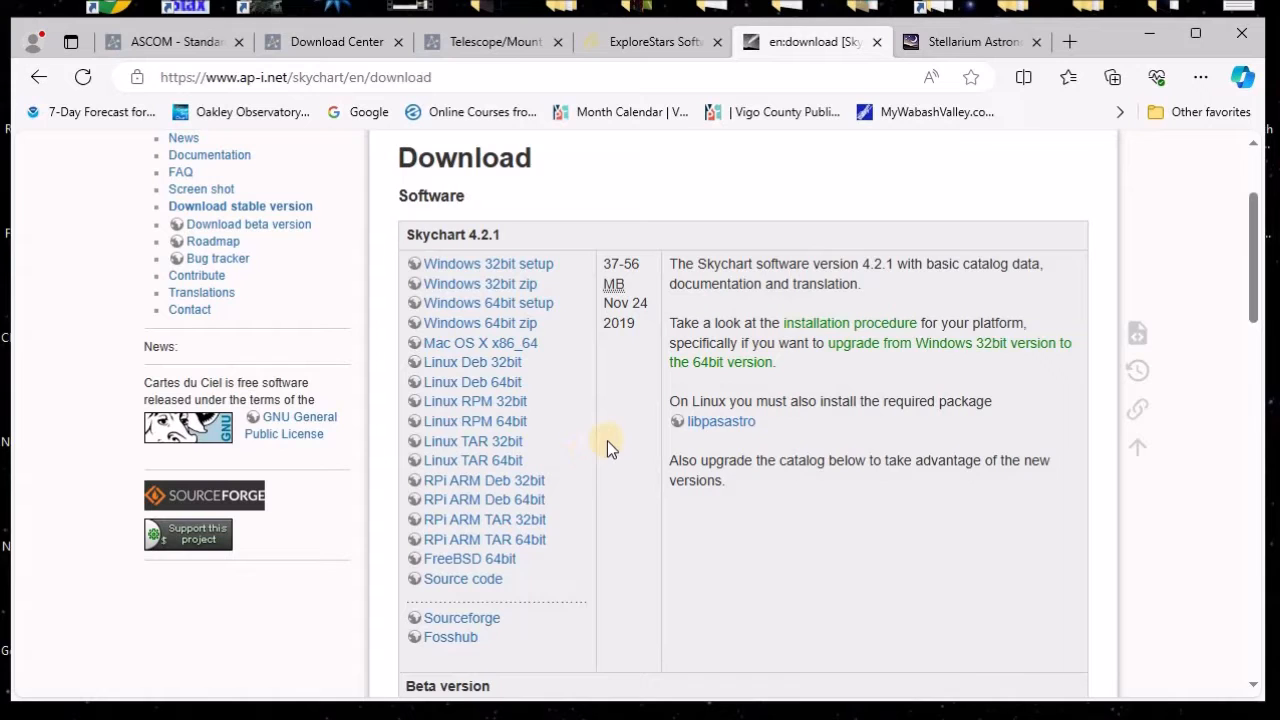
{"action": "scroll", "coordinate": [613, 439], "scroll_direction": "down", "scroll_amount": 2}
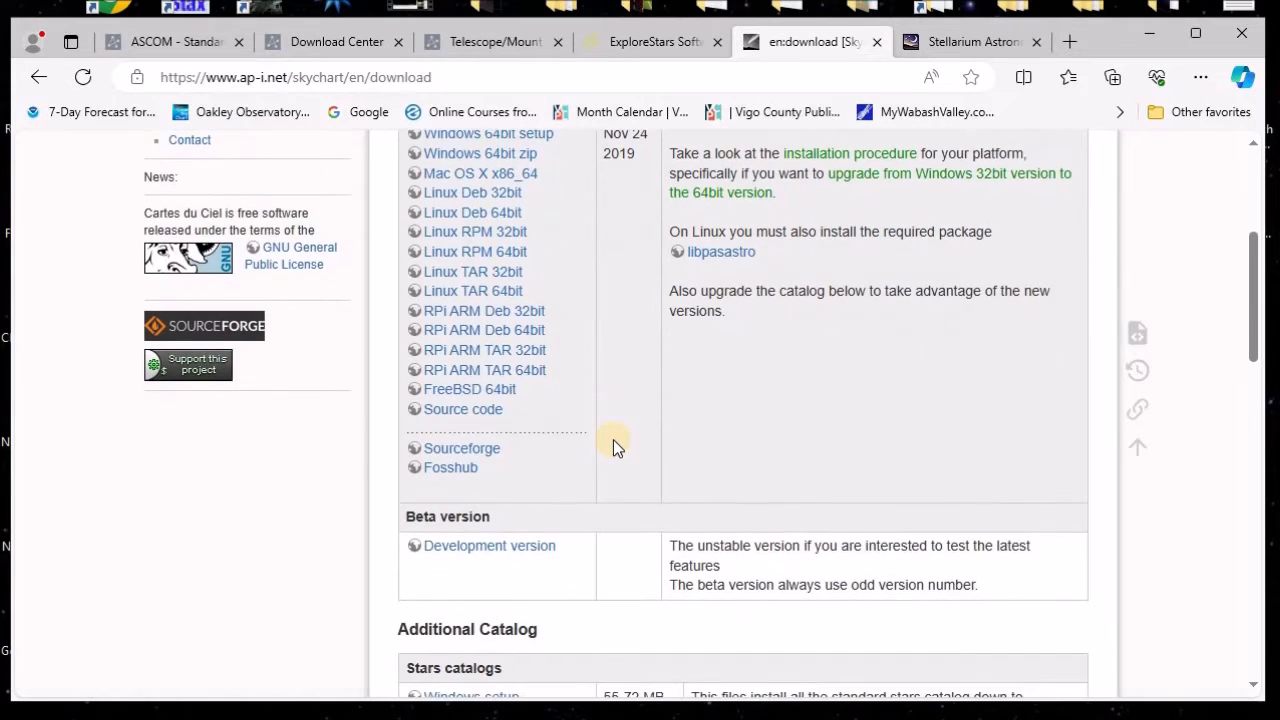
{"action": "scroll", "coordinate": [613, 439], "scroll_direction": "down", "scroll_amount": 1}
{"action": "scroll", "coordinate": [620, 437], "scroll_direction": "down", "scroll_amount": 3}
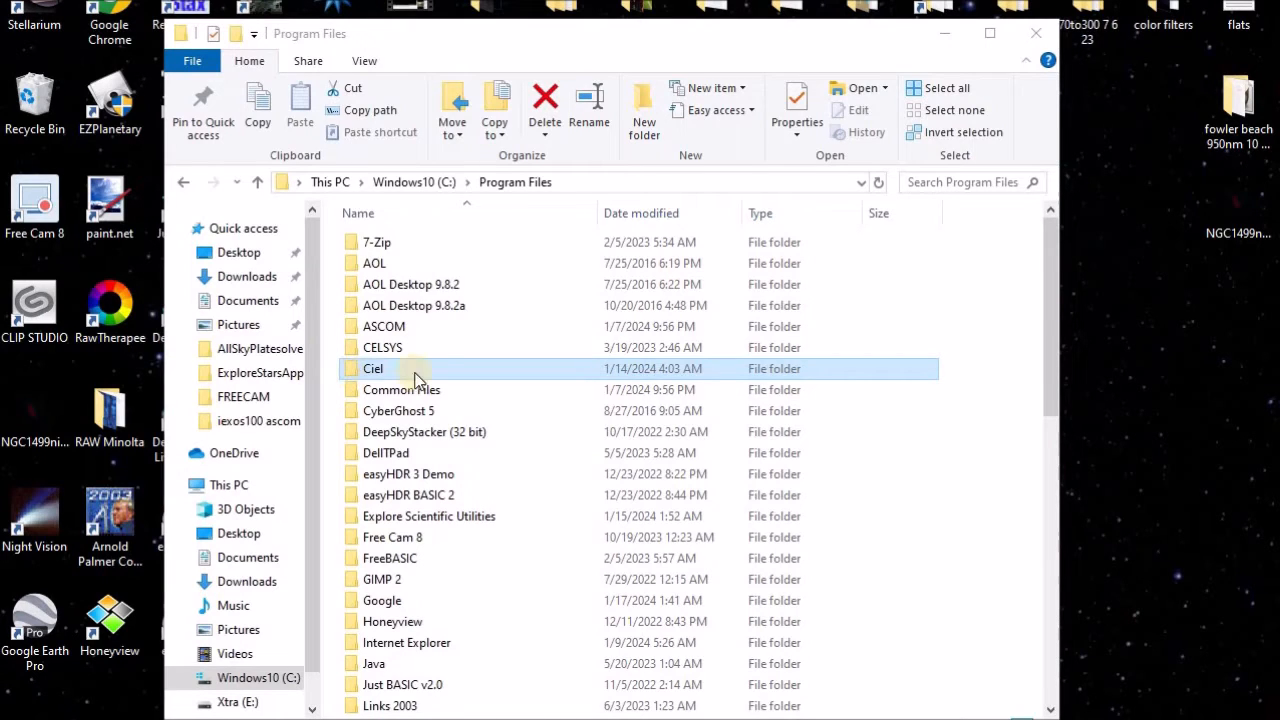
- Open the cat folder inside the Ciel installation folder under Program Files
{"action": "double_click", "coordinate": [349, 372]}
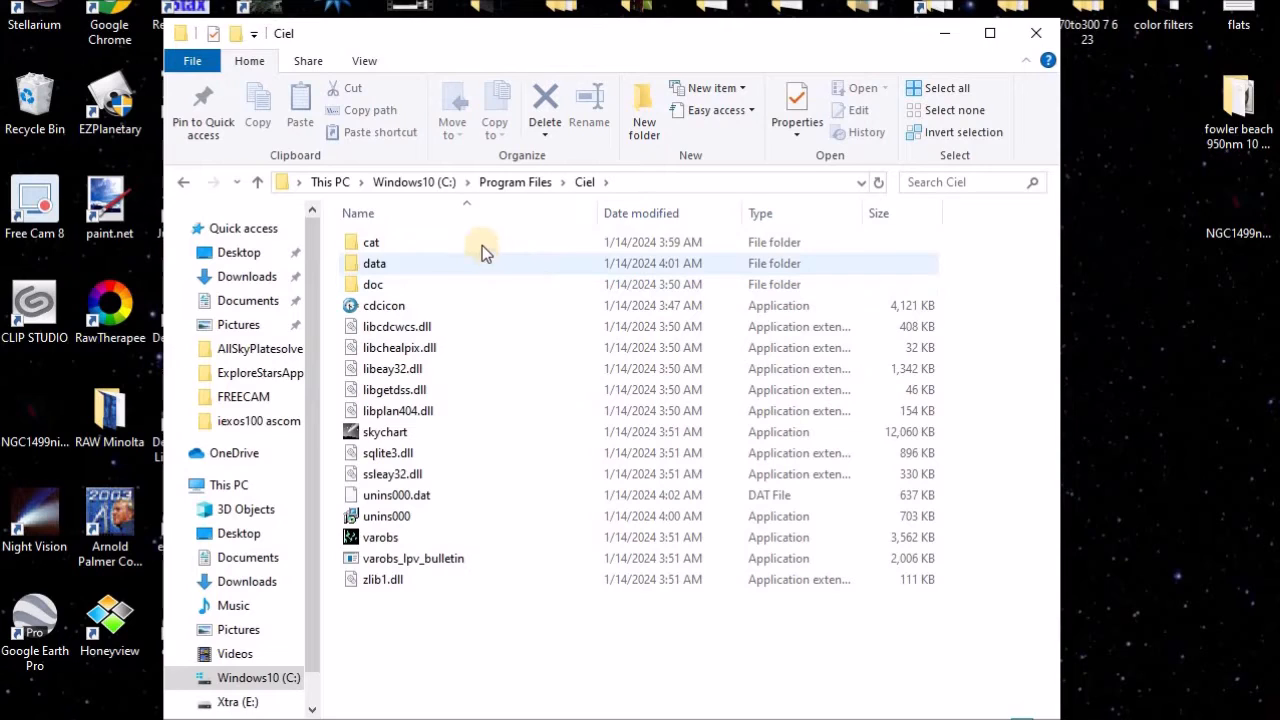
{"action": "left_click", "coordinate": [352, 250]}
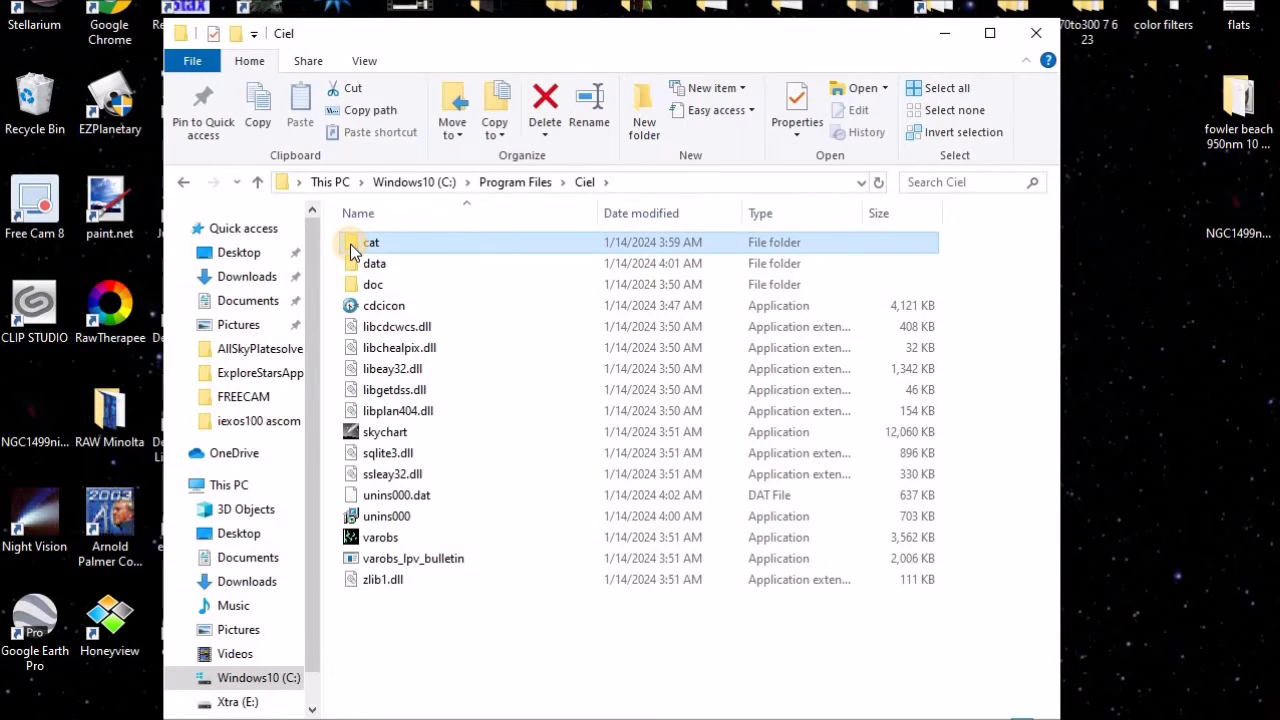
{"action": "double_click", "coordinate": [352, 250]}
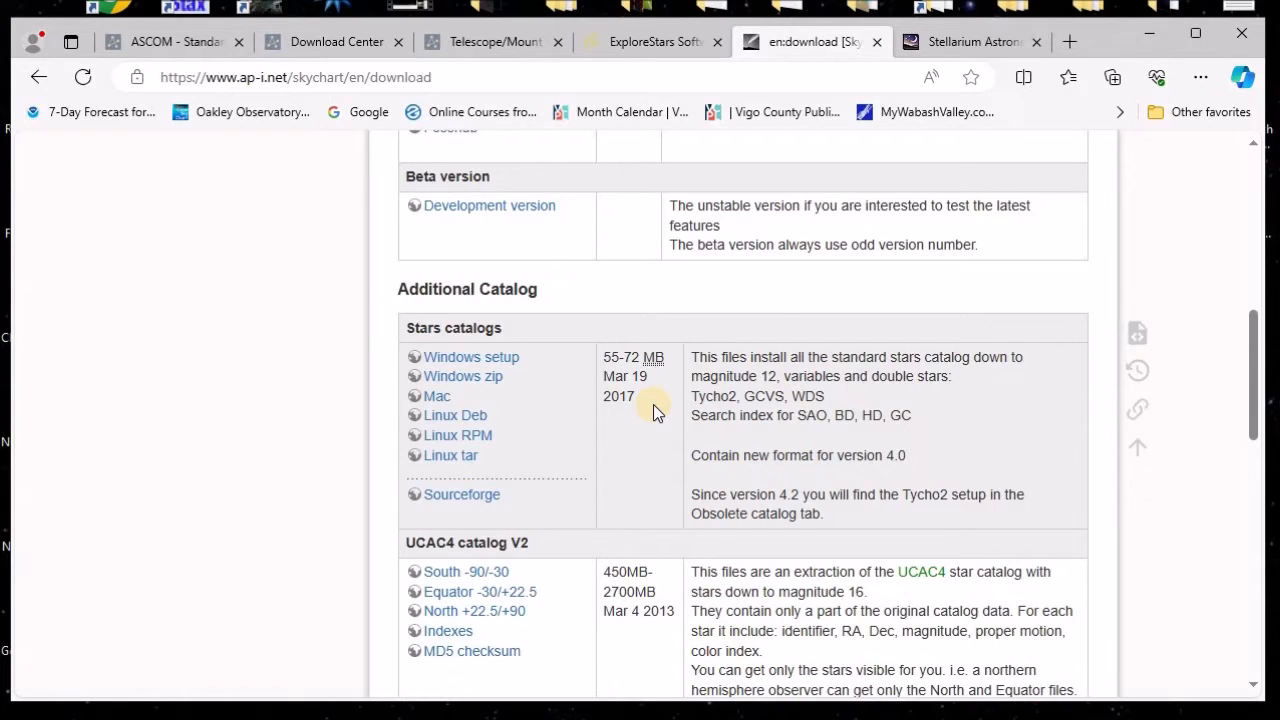
- Examine the Skychart add-on downloads for Stars, UCAC4 V2, GAIA DR2 and DSO catalogs and DSO pictures, then return up the page
{"action": "scroll", "coordinate": [653, 404], "scroll_direction": "down", "scroll_amount": 3}
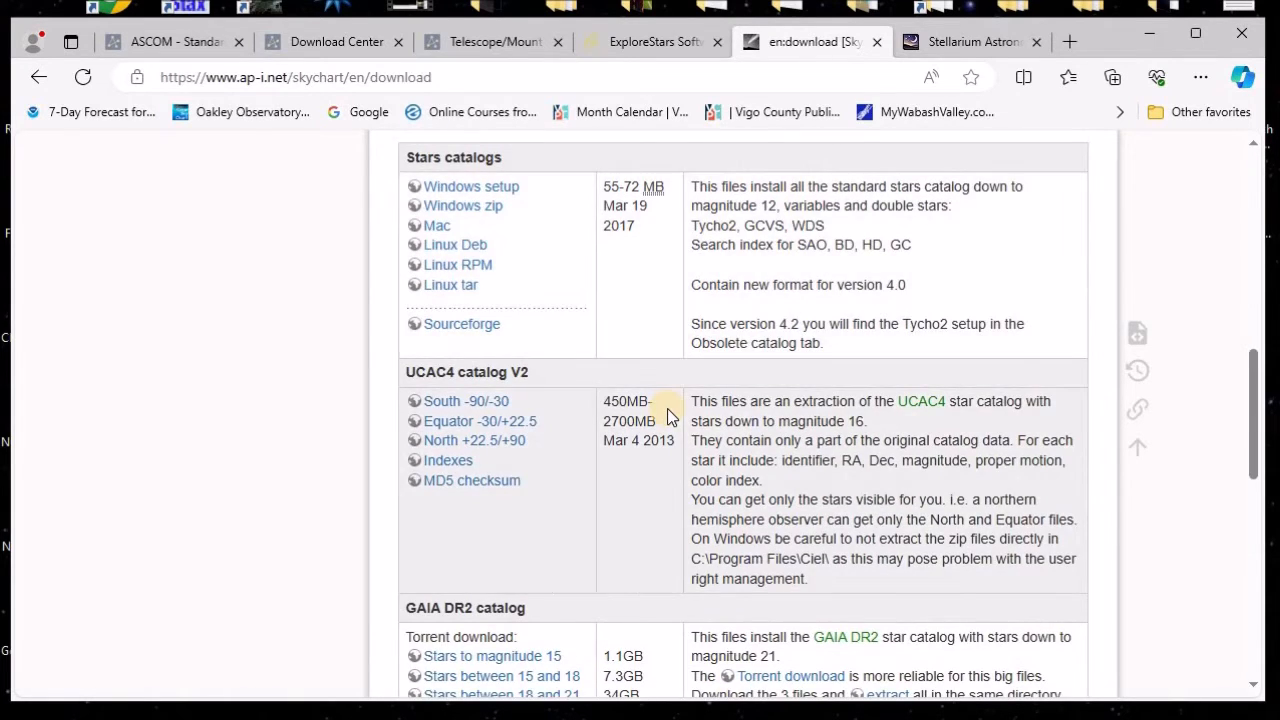
{"action": "scroll", "coordinate": [673, 410], "scroll_direction": "down", "scroll_amount": 1}
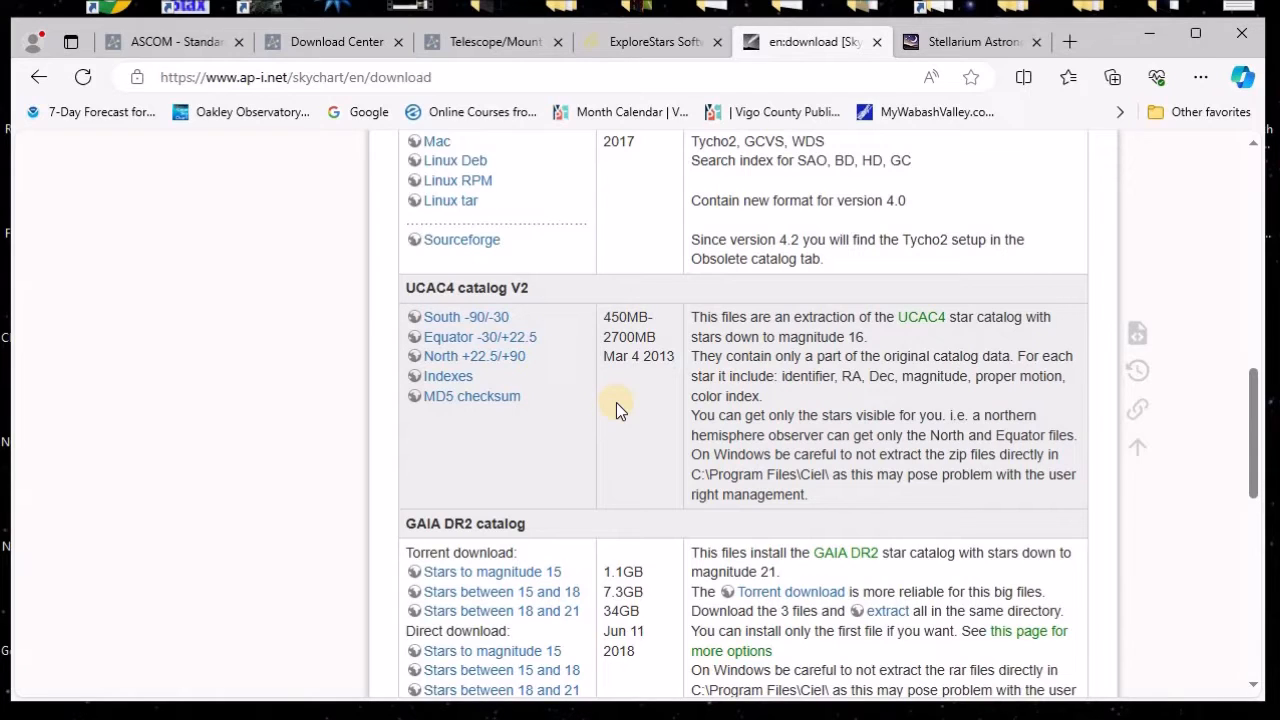
{"action": "scroll", "coordinate": [616, 410], "scroll_direction": "down", "scroll_amount": 1}
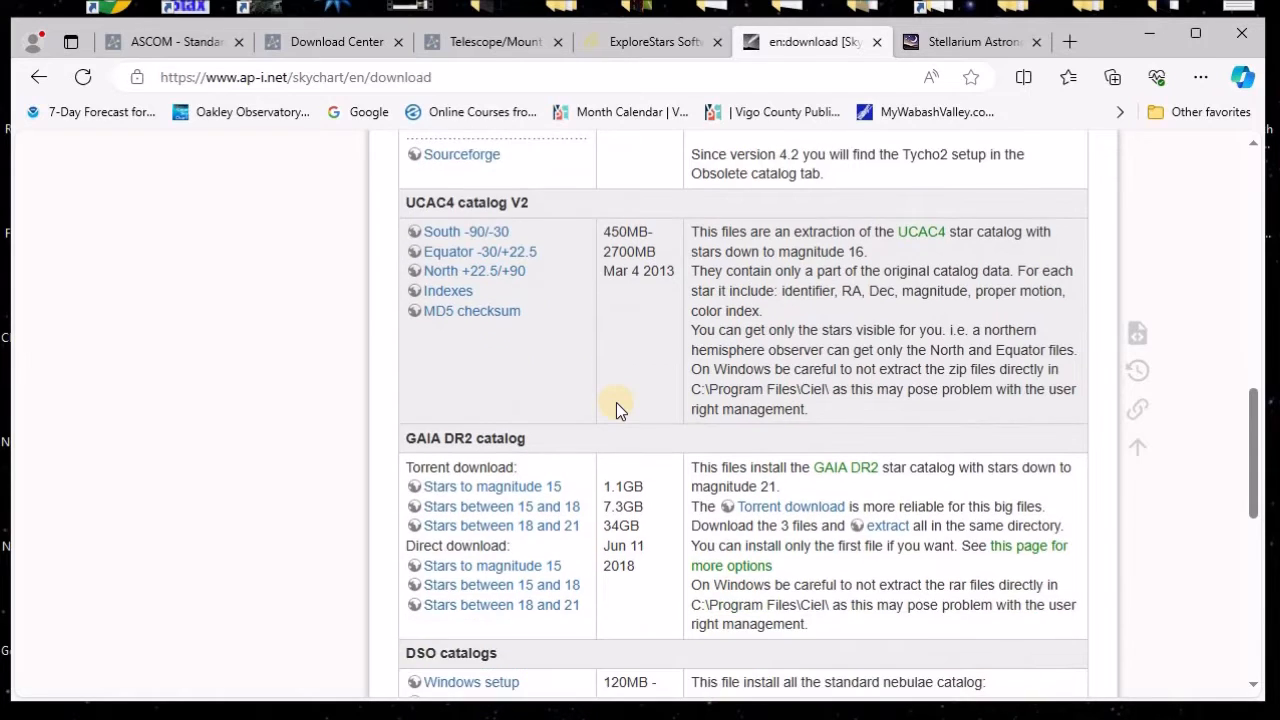
{"action": "scroll", "coordinate": [616, 405], "scroll_direction": "down", "scroll_amount": 2}
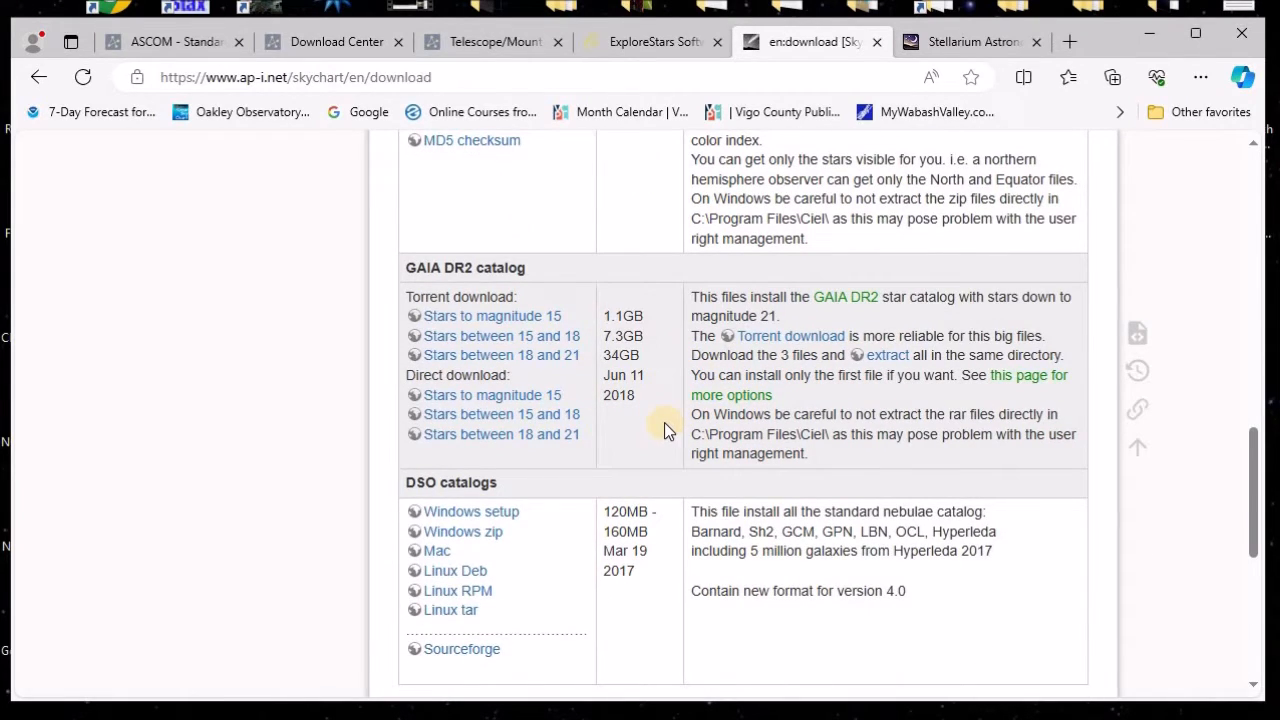
{"action": "scroll", "coordinate": [664, 422], "scroll_direction": "down", "scroll_amount": 1}
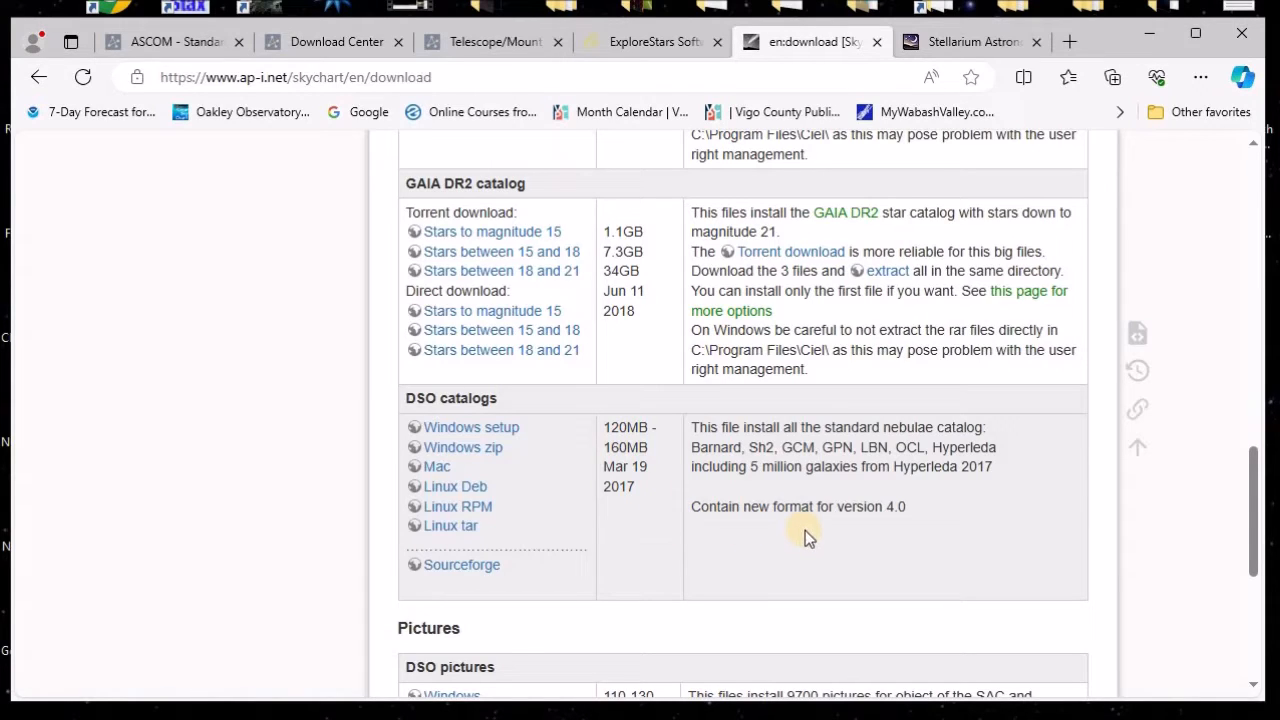
{"action": "scroll", "coordinate": [804, 530], "scroll_direction": "down", "scroll_amount": 1}
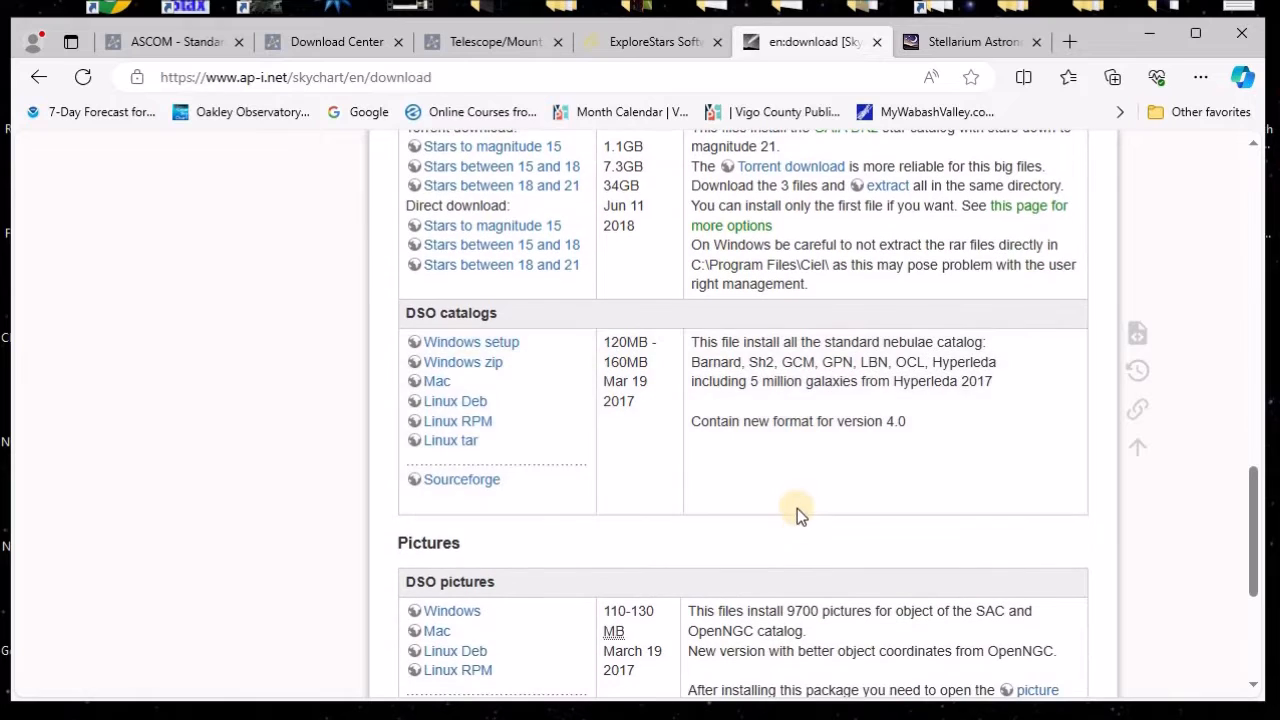
{"action": "scroll", "coordinate": [794, 502], "scroll_direction": "down", "scroll_amount": 1}
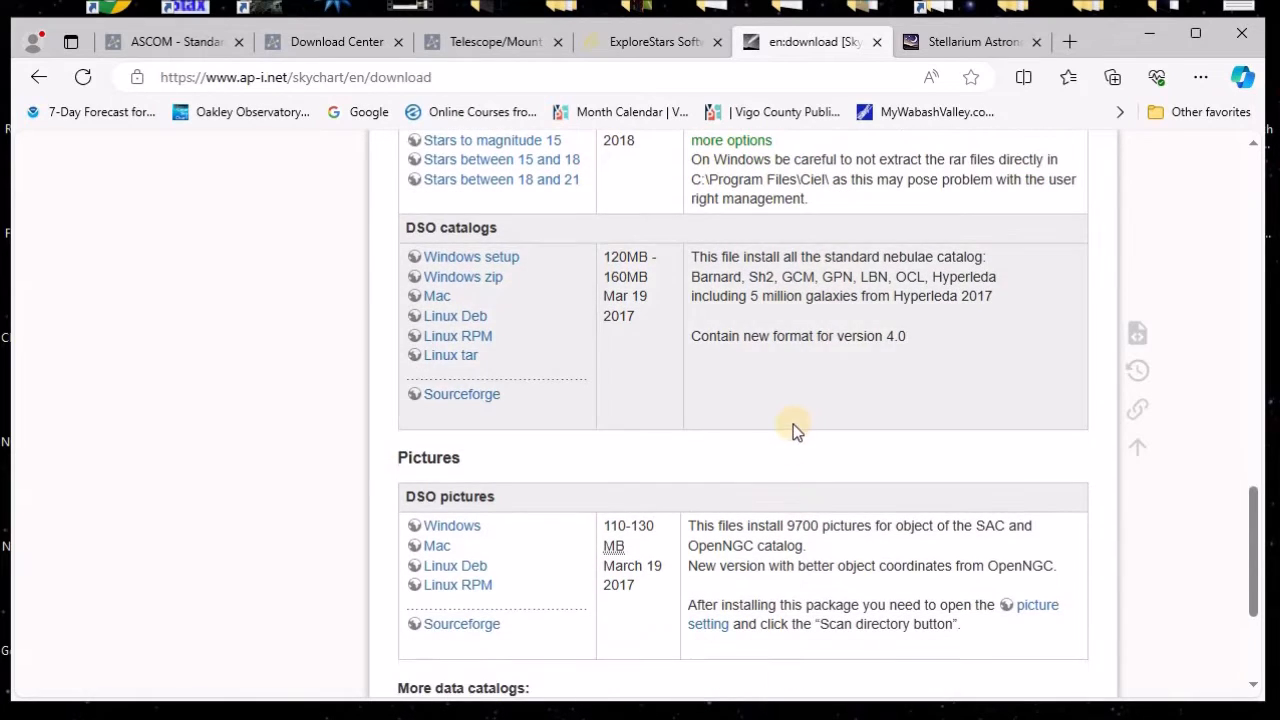
{"action": "scroll", "coordinate": [781, 407], "scroll_direction": "down", "scroll_amount": 1}
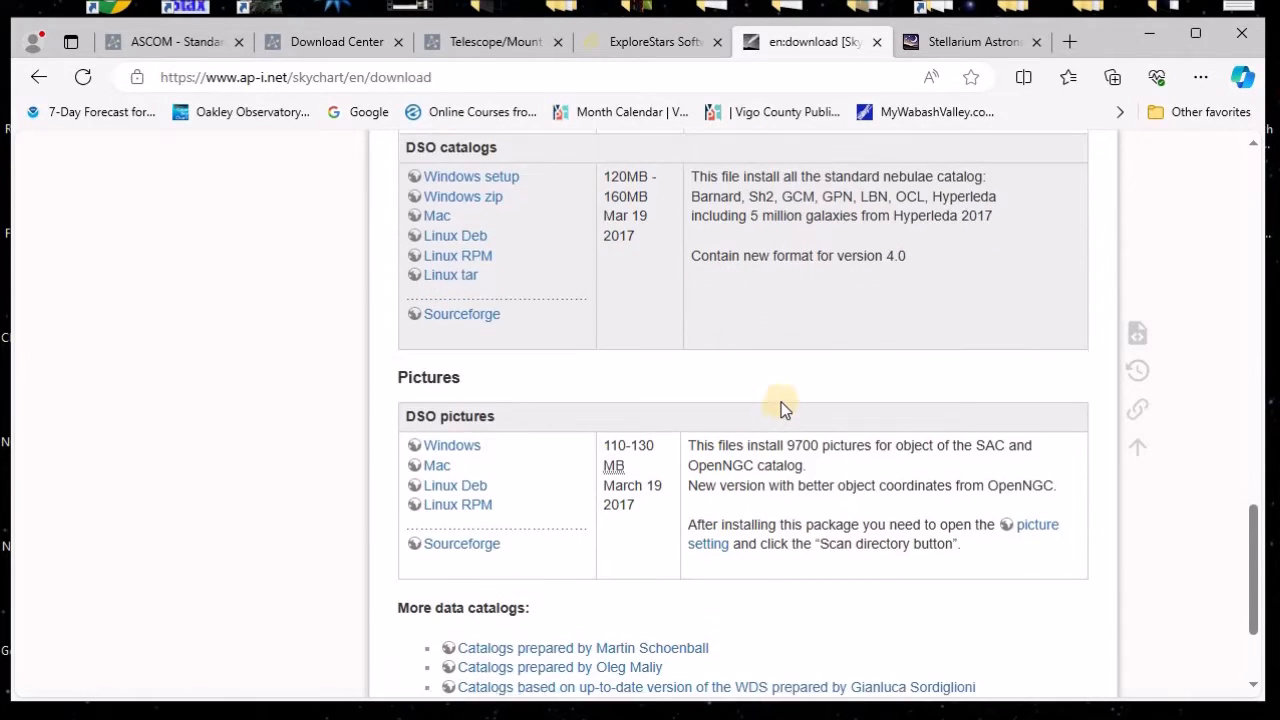
{"action": "scroll", "coordinate": [780, 408], "scroll_direction": "down", "scroll_amount": 1}
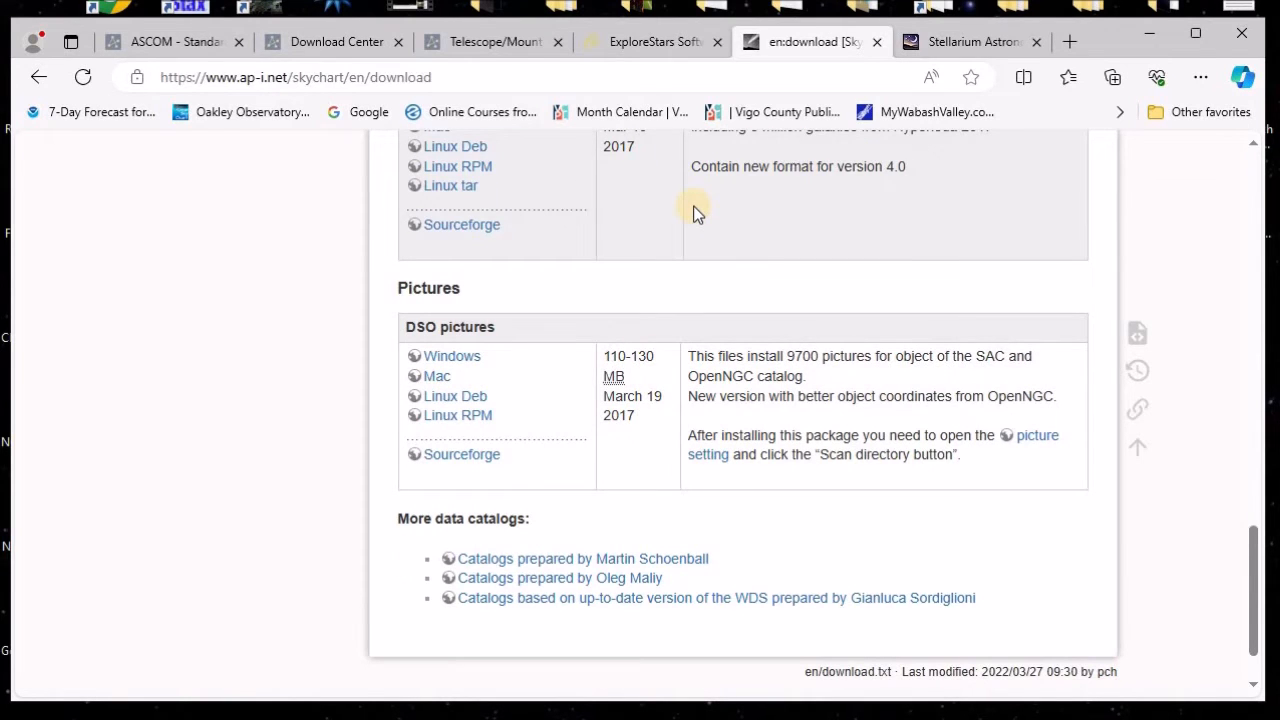
{"action": "scroll", "coordinate": [697, 213], "scroll_direction": "up", "scroll_amount": 3}
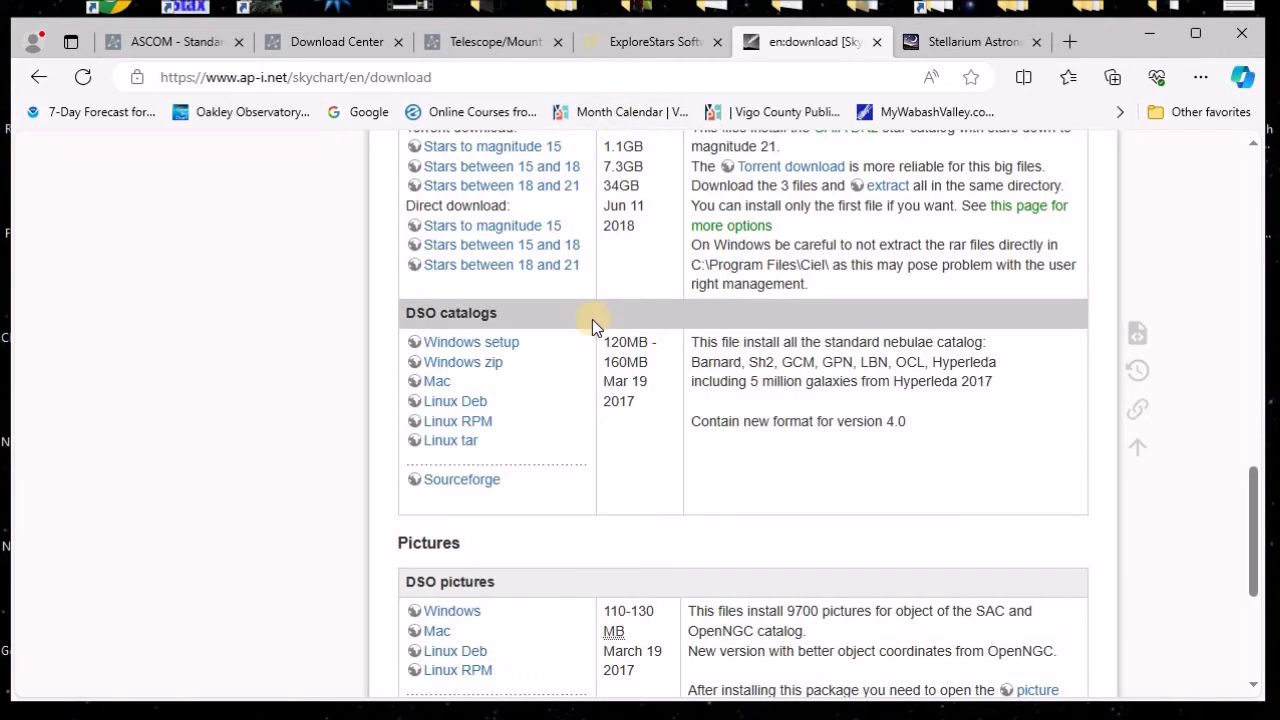
{"action": "scroll", "coordinate": [770, 603], "scroll_direction": "up", "scroll_amount": 14}
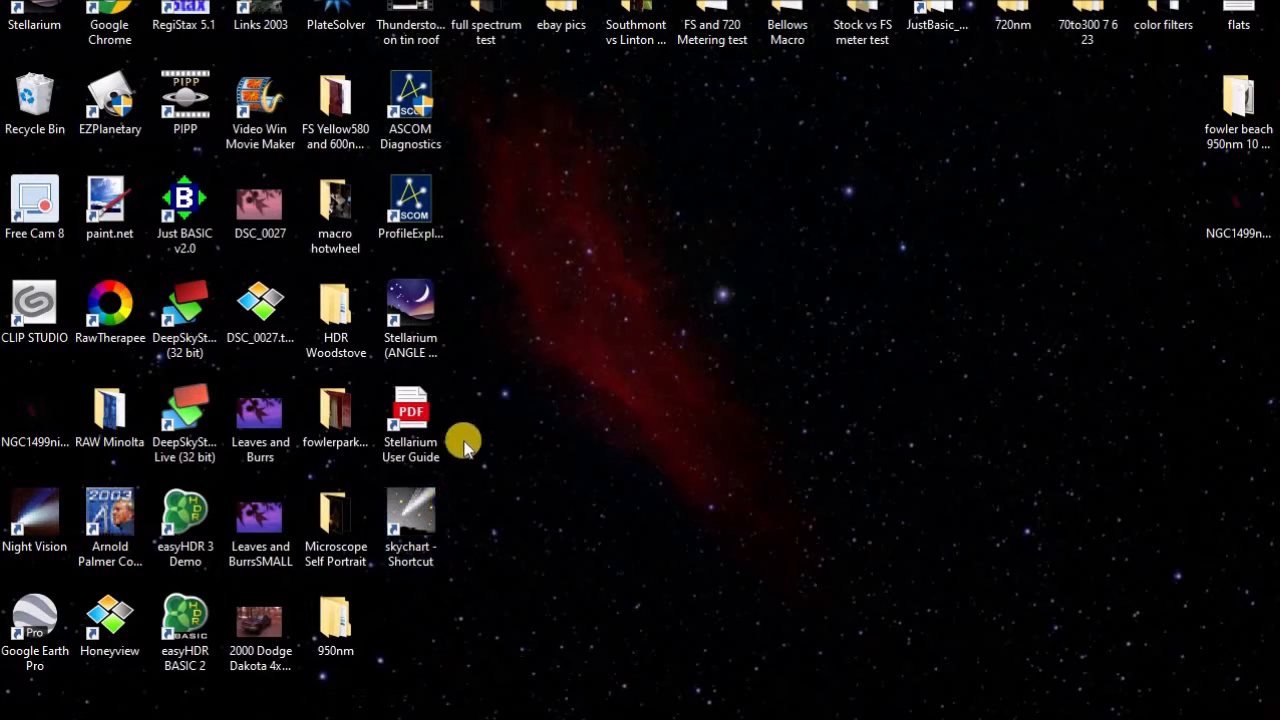
- Launch ASCOM Diagnostics from the desktop and run the platform diagnostics
{"action": "double_click", "coordinate": [430, 106]}
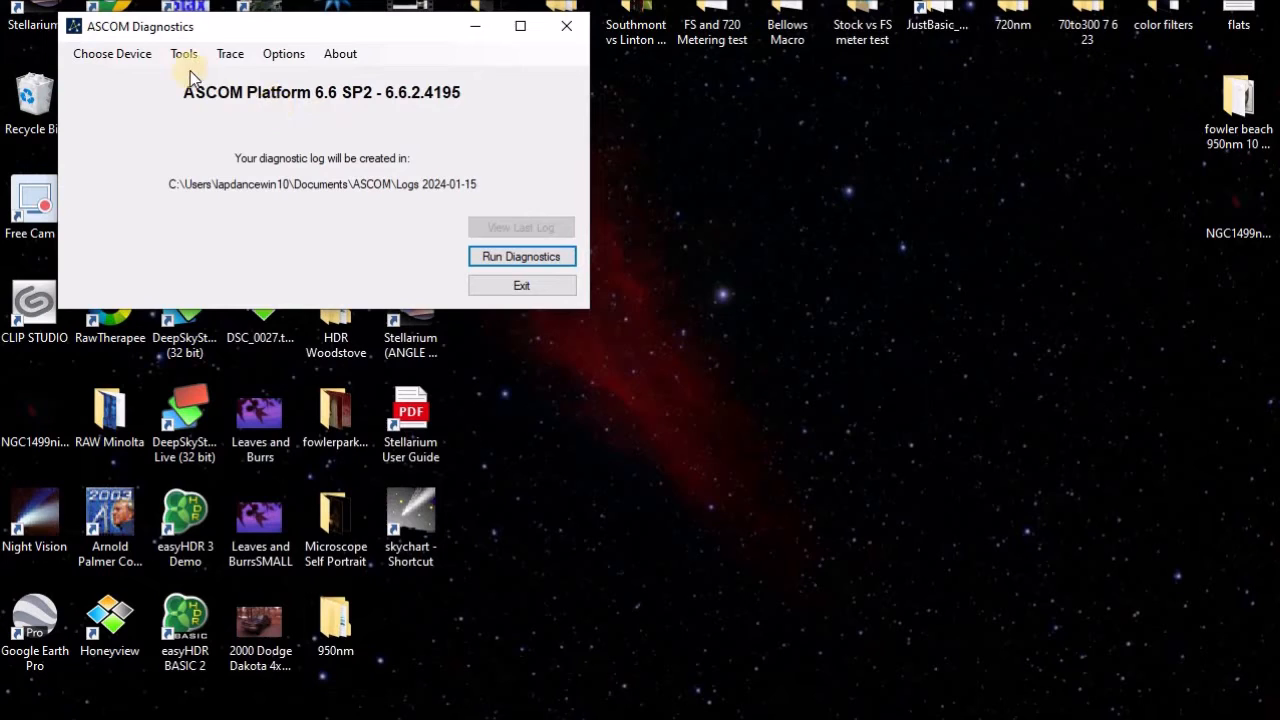
{"action": "left_click", "coordinate": [499, 258]}
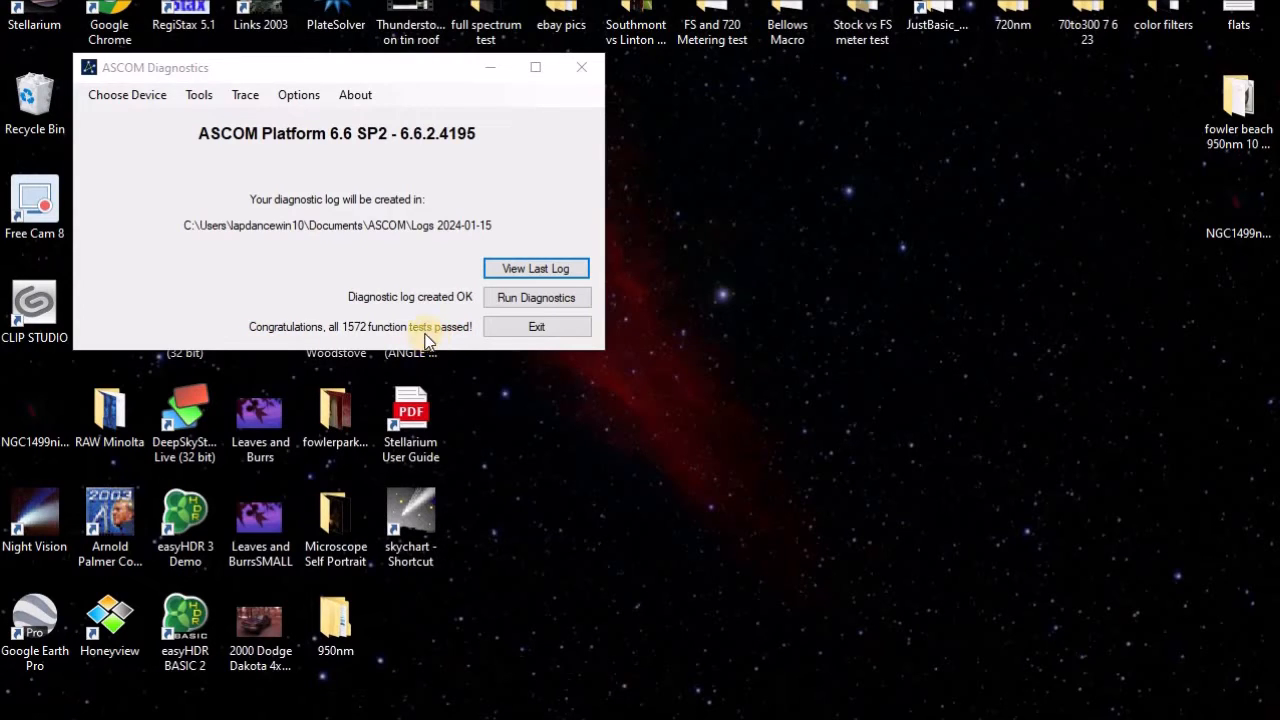
- Open the 32-bit Device Connection Tester and bring up the setup of the Telescope Simulator for .NET driver
{"action": "left_click", "coordinate": [143, 93]}
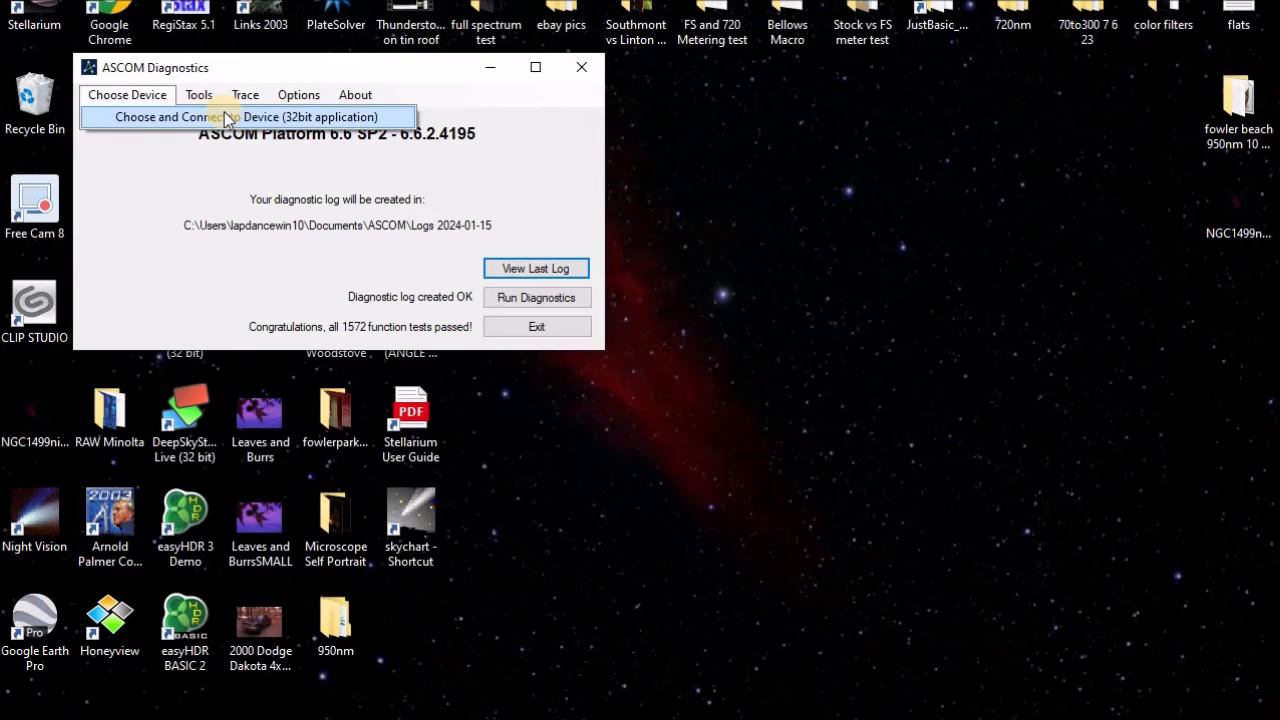
{"action": "left_click", "coordinate": [226, 117]}
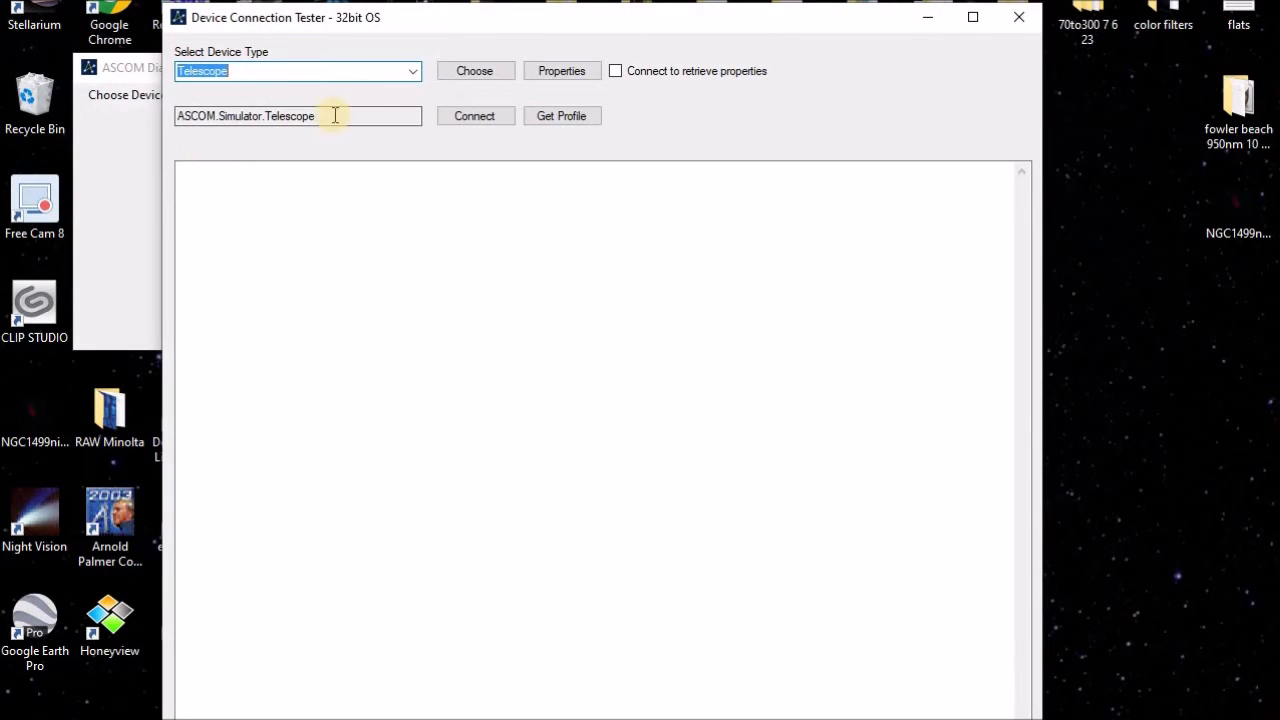
{"action": "left_click", "coordinate": [476, 72]}
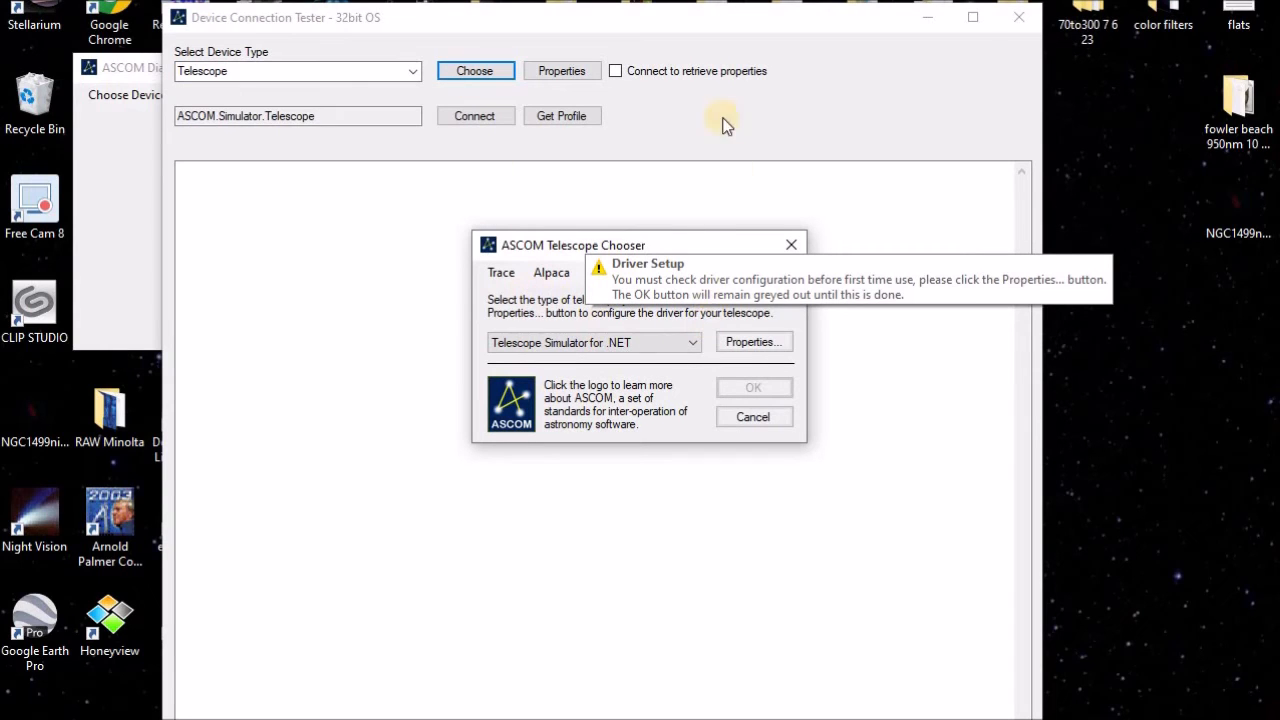
{"action": "left_click_drag", "start_coordinate": [704, 248], "coordinate": [646, 246]}
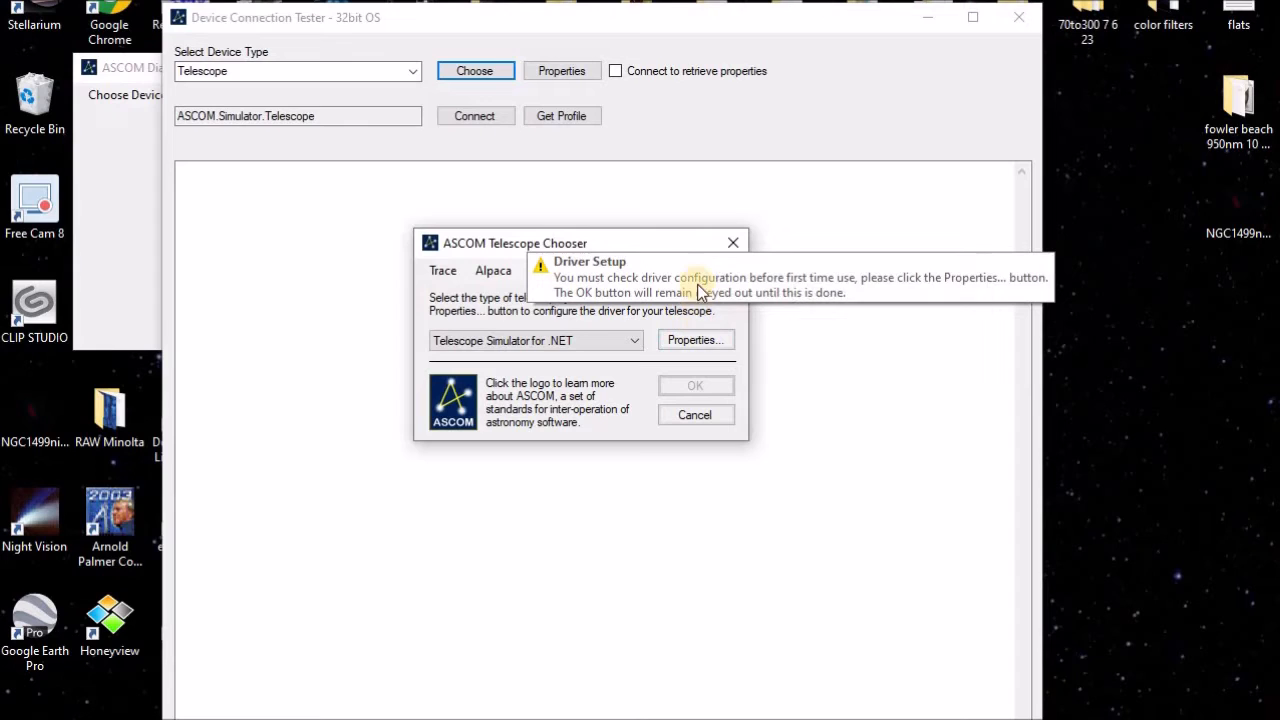
{"action": "left_click", "coordinate": [690, 341]}
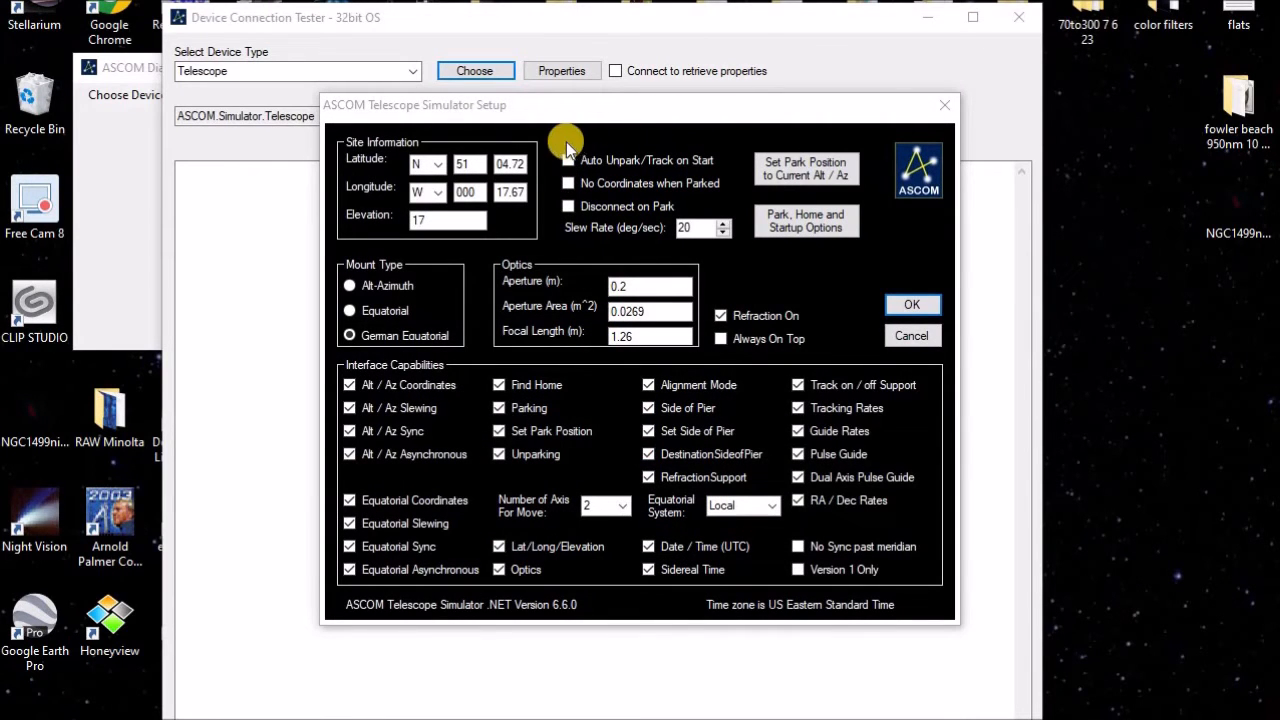
{"action": "left_click_drag", "start_coordinate": [500, 106], "coordinate": [460, 111]}
- Set the simulator site's latitude degrees to 39 and its longitude degrees to 87
{"action": "left_click", "coordinate": [424, 166]}
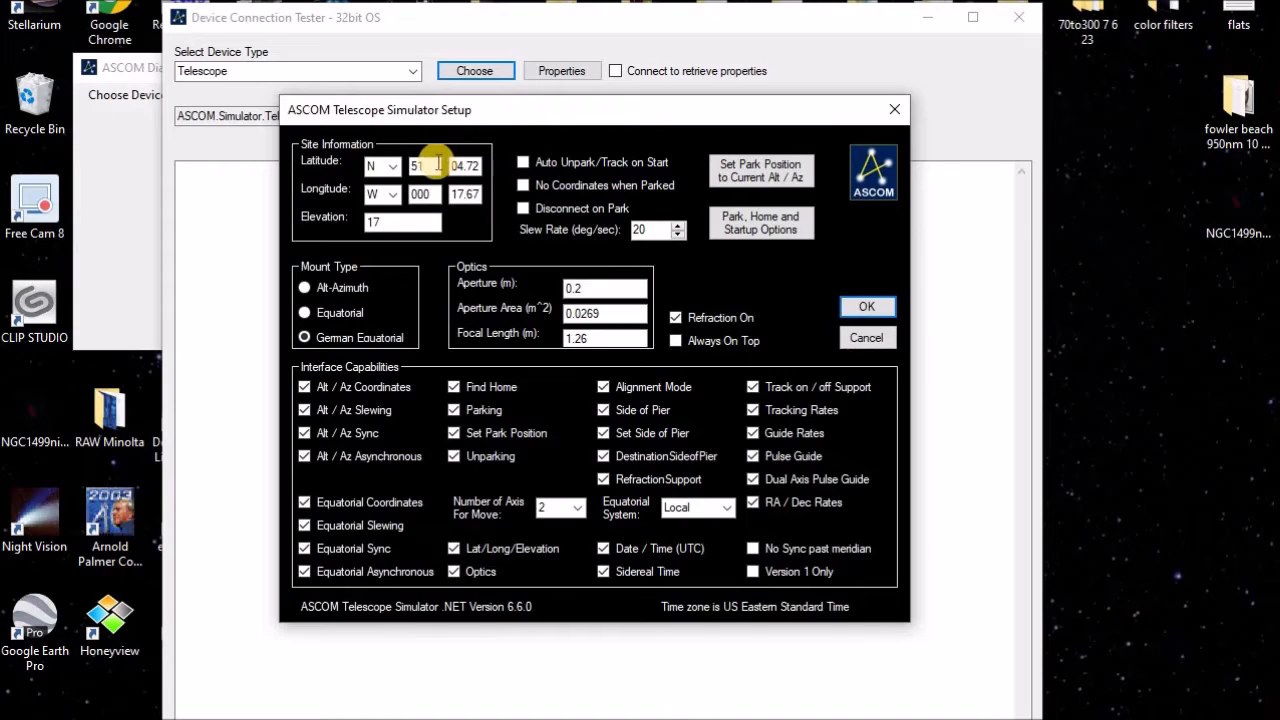
{"action": "left_click", "coordinate": [425, 167]}
{"action": "left_click", "coordinate": [418, 167]}
{"action": "left_click_drag", "start_coordinate": [418, 167], "coordinate": [407, 167]}
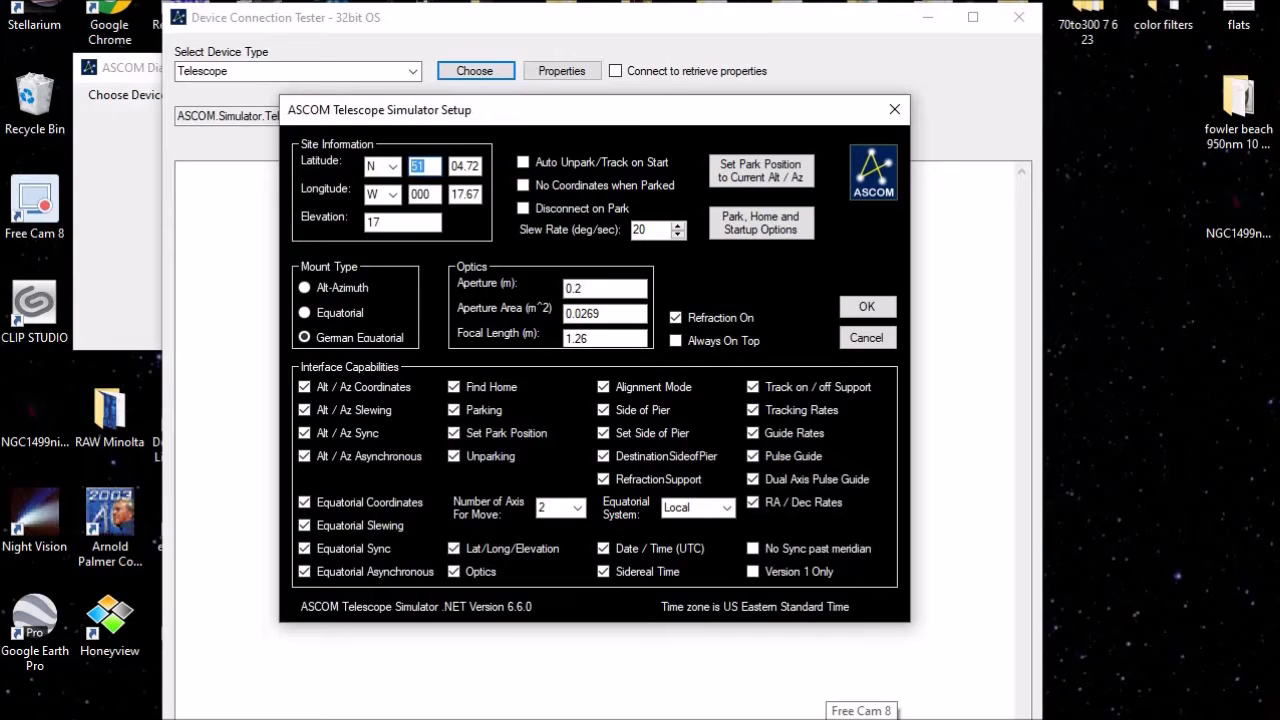
{"action": "type", "text": "39"}
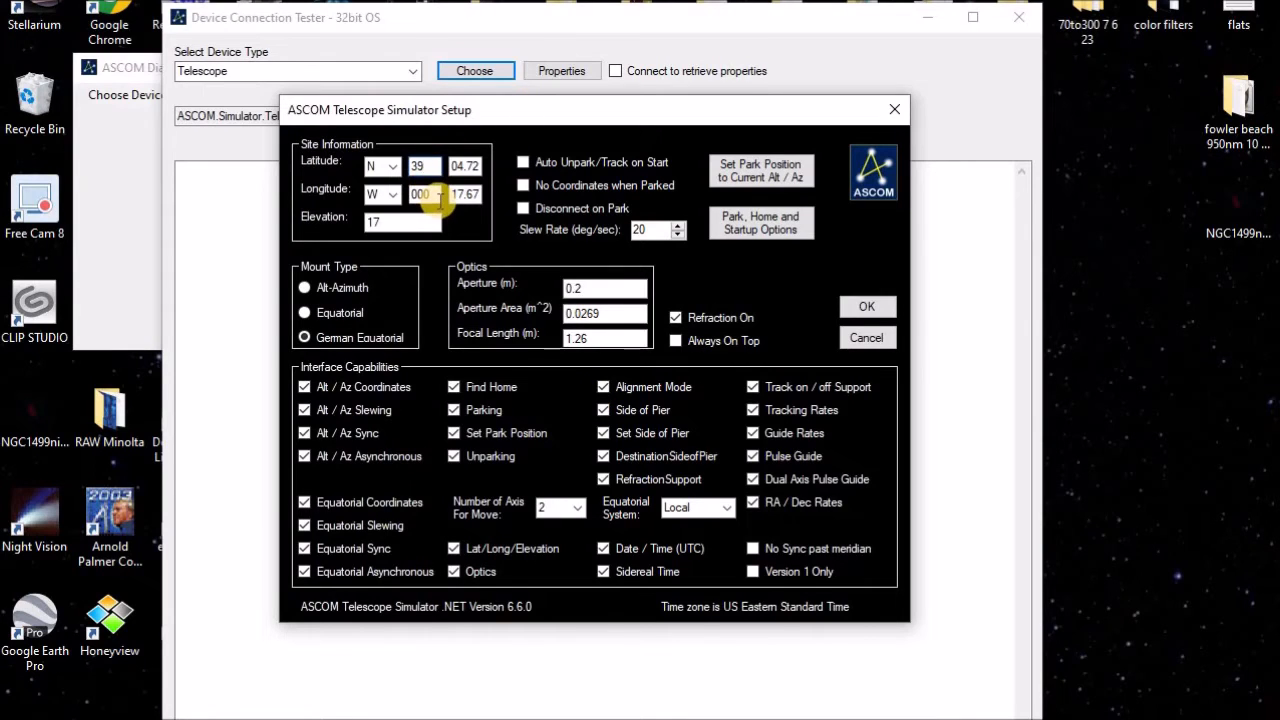
{"action": "left_click_drag", "start_coordinate": [438, 194], "coordinate": [397, 197]}
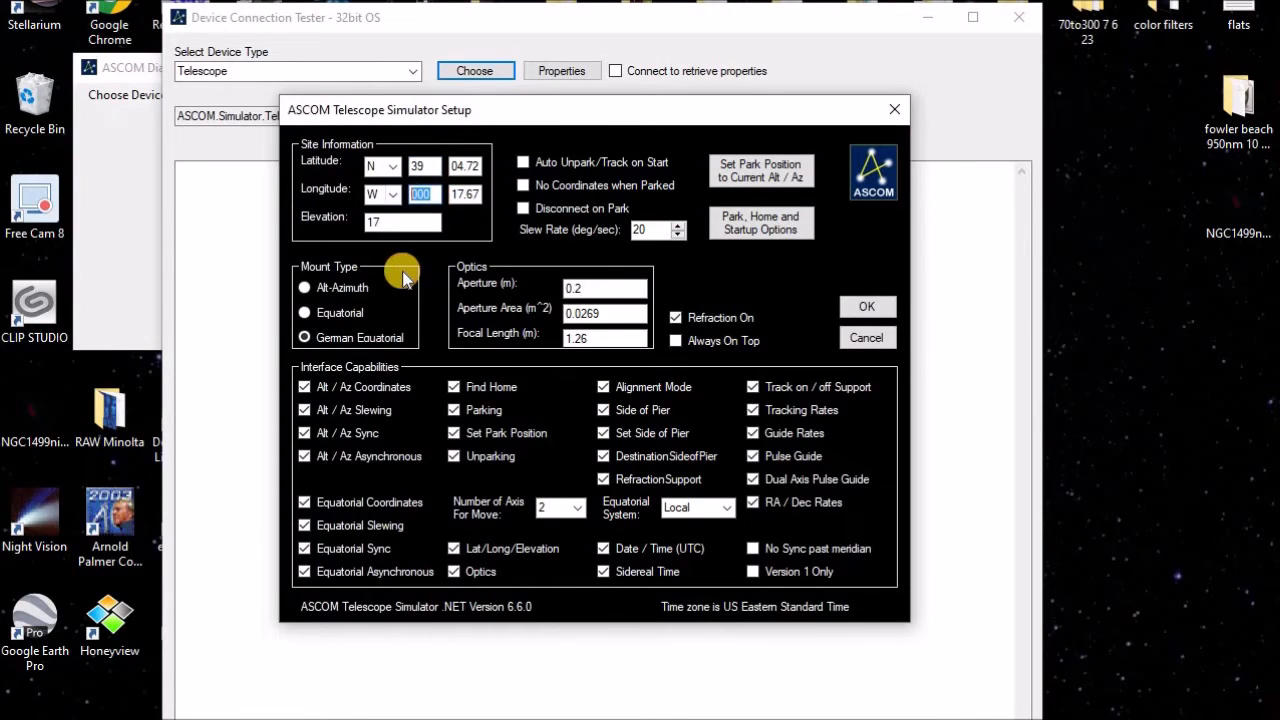
{"action": "type", "text": "87"}
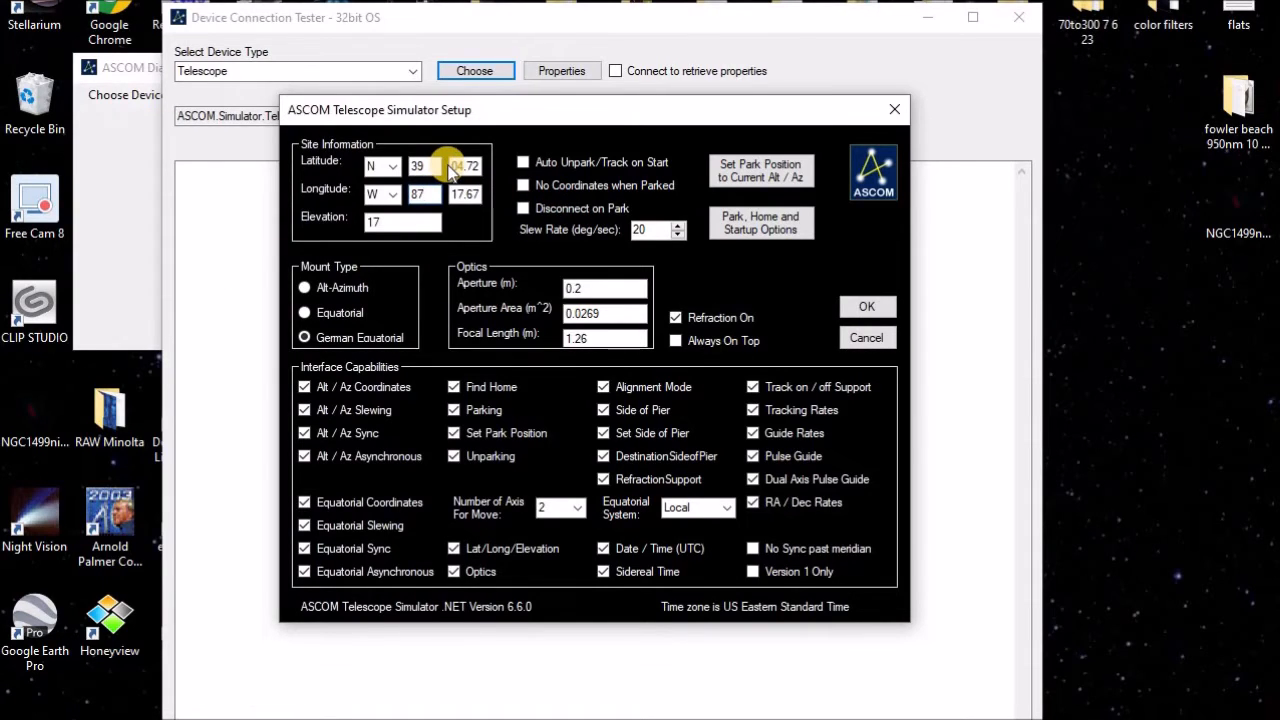
- Set the simulator site's elevation to 200 and save the telescope simulator setup
{"action": "double_click", "coordinate": [378, 223]}
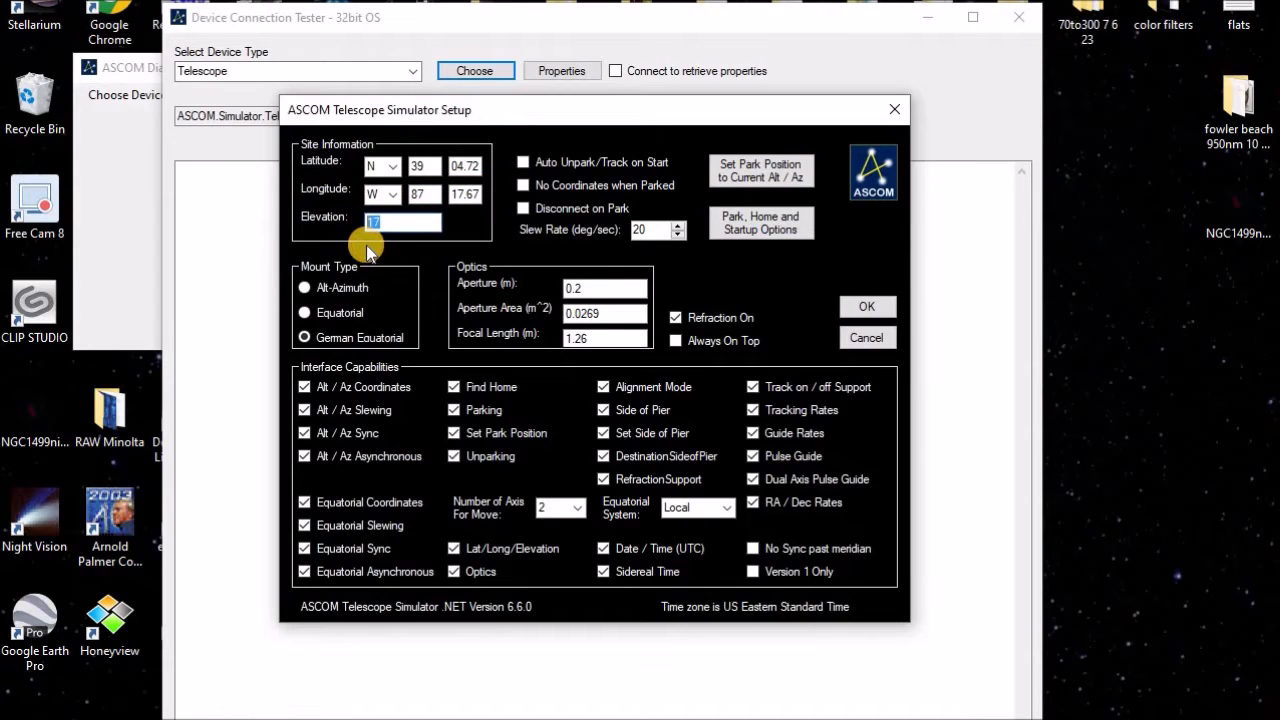
{"action": "type", "text": "200"}
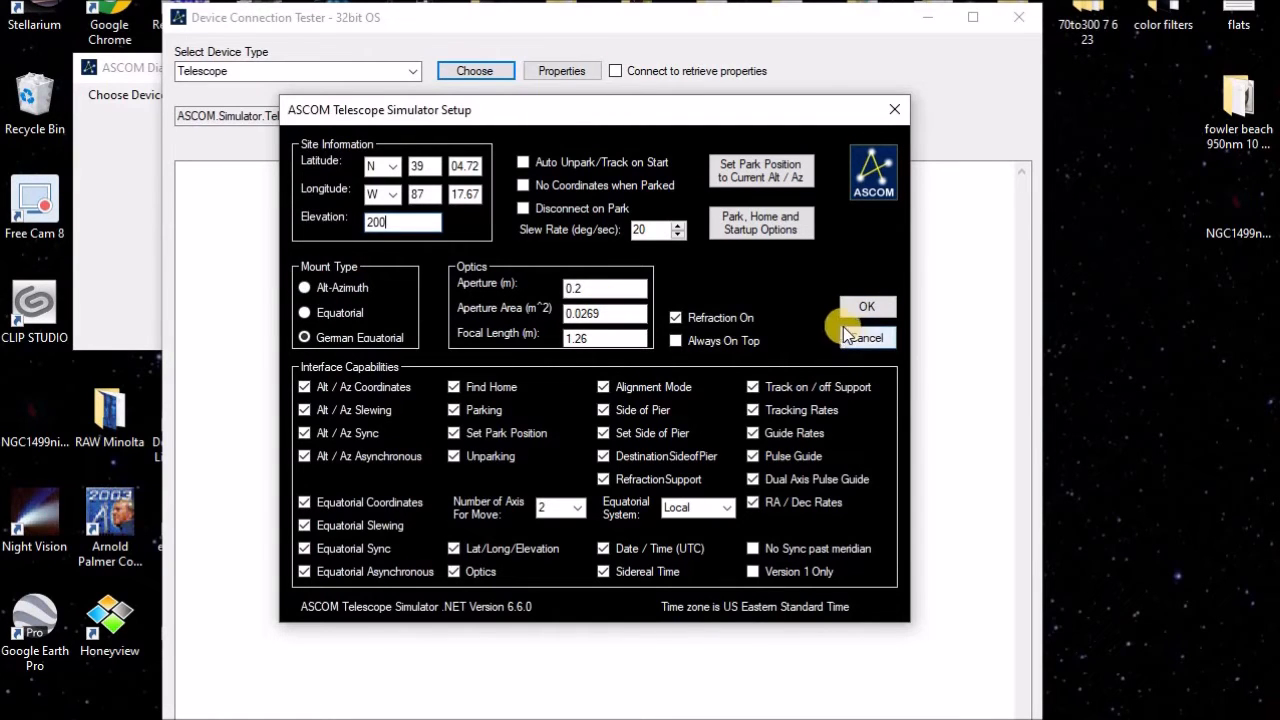
{"action": "left_click", "coordinate": [864, 306]}
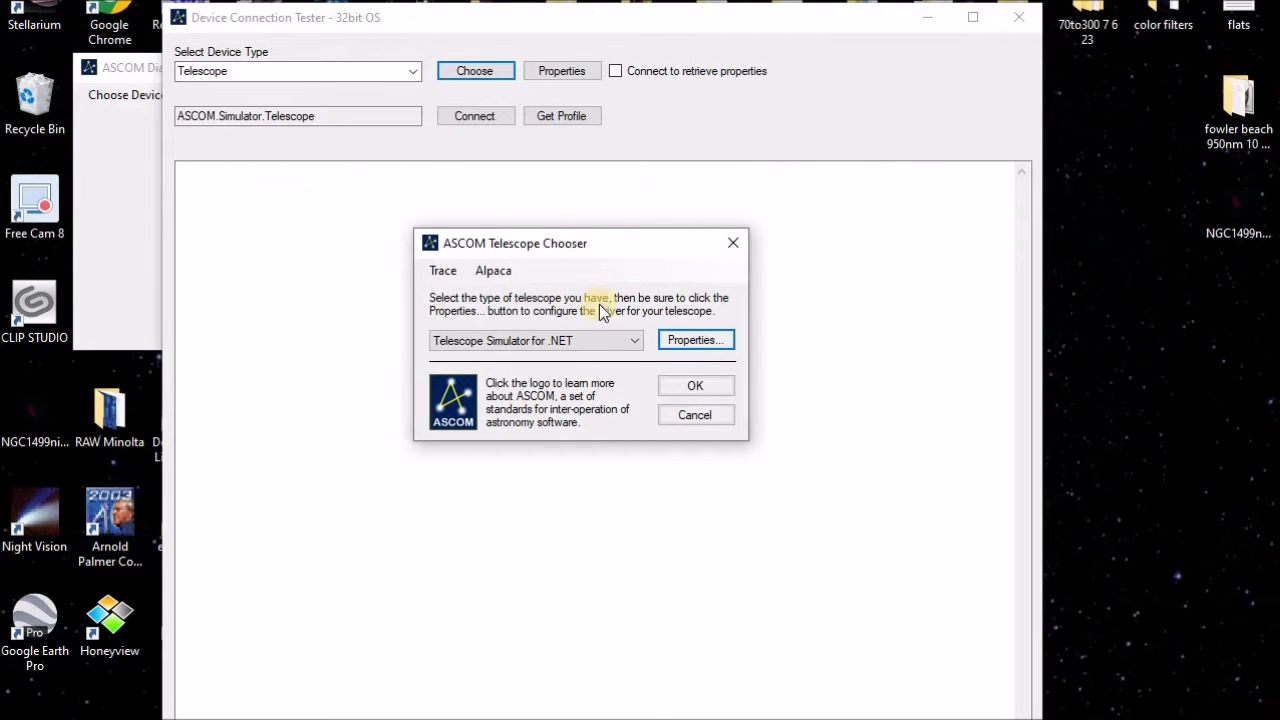
- Choose ES_PMC8 Telescope as the telescope driver and open its properties
{"action": "left_click", "coordinate": [634, 341]}
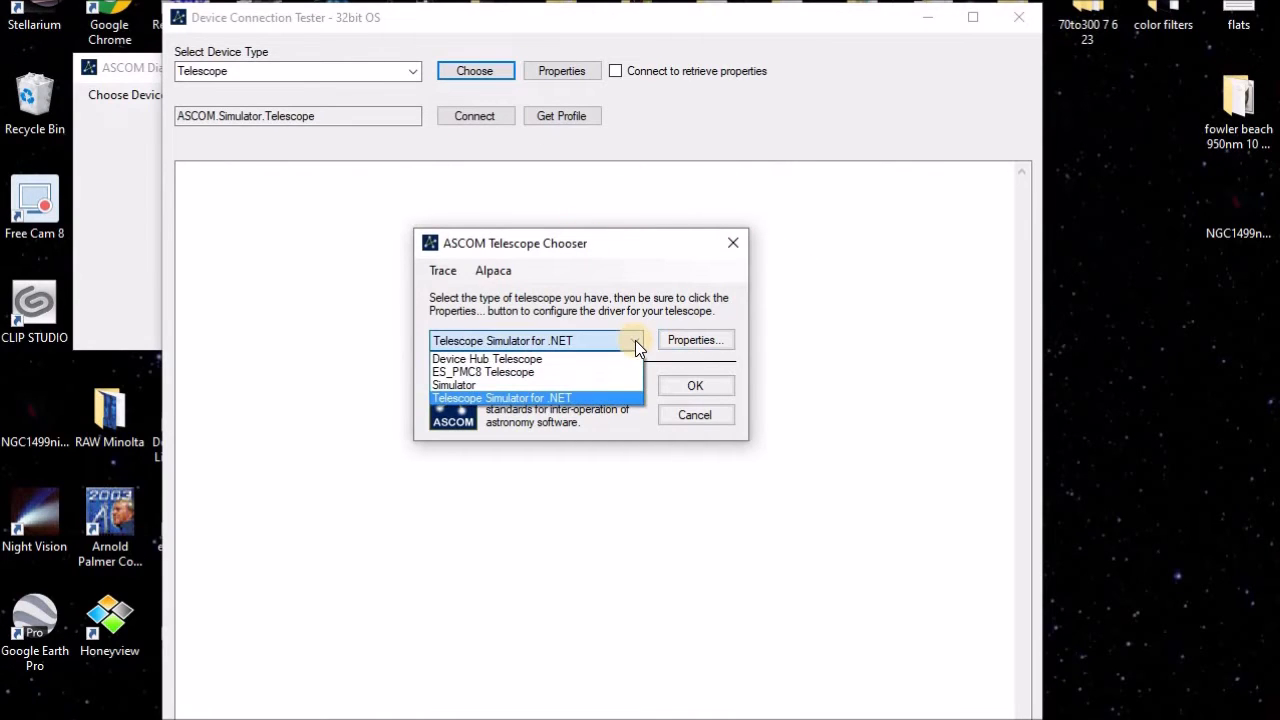
{"action": "left_click", "coordinate": [553, 371]}
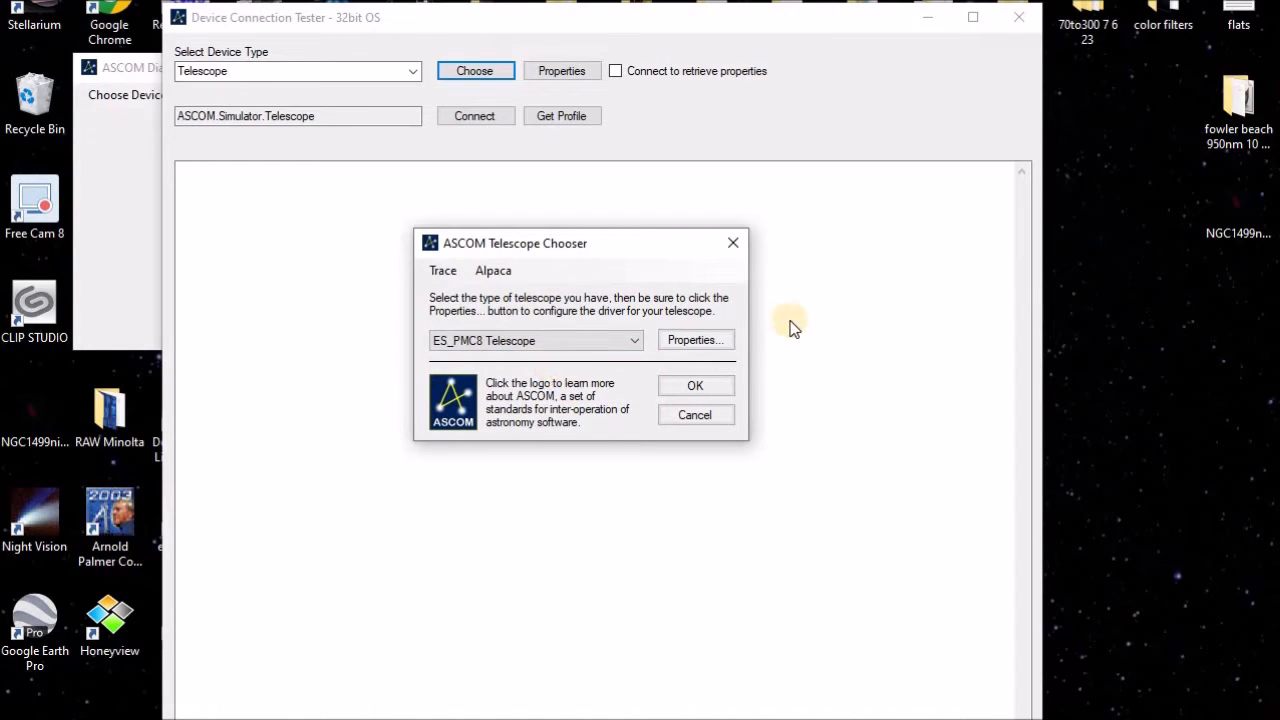
{"action": "left_click", "coordinate": [709, 344]}
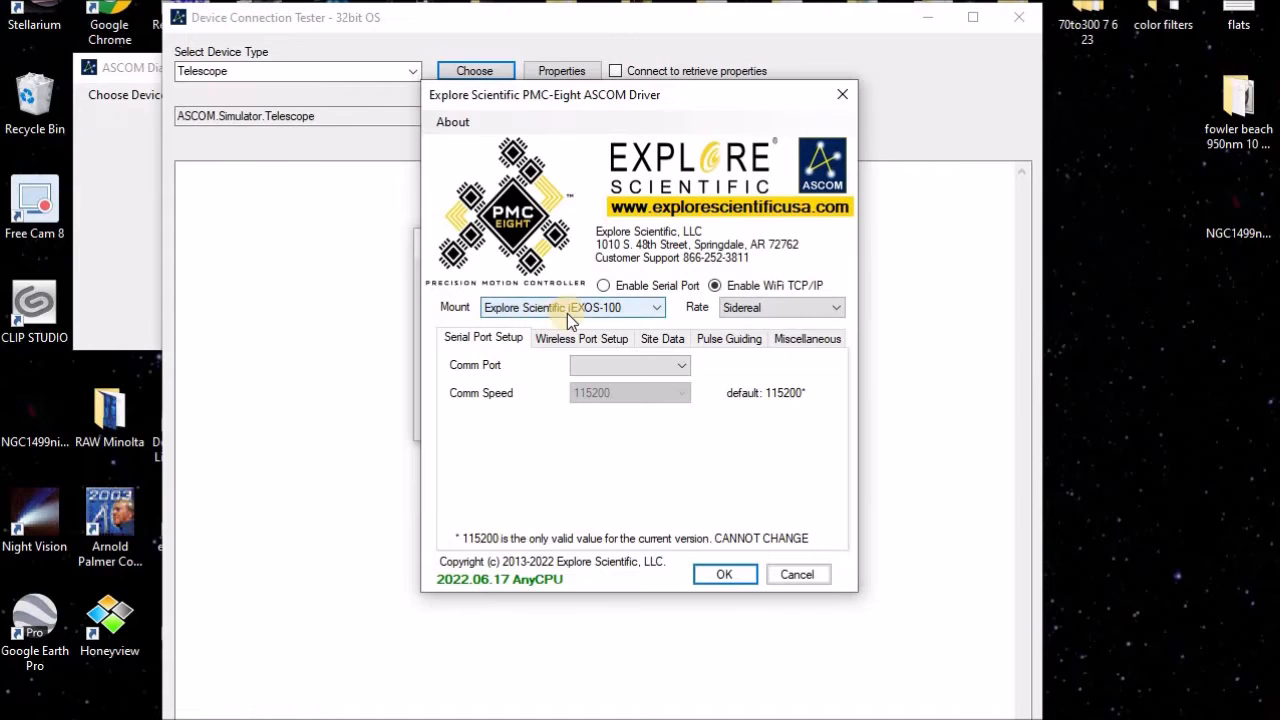
- Enable the serial port connection in the PMC-Eight driver, assign Comm Port COM1, and save the changes
{"action": "left_click", "coordinate": [604, 286]}
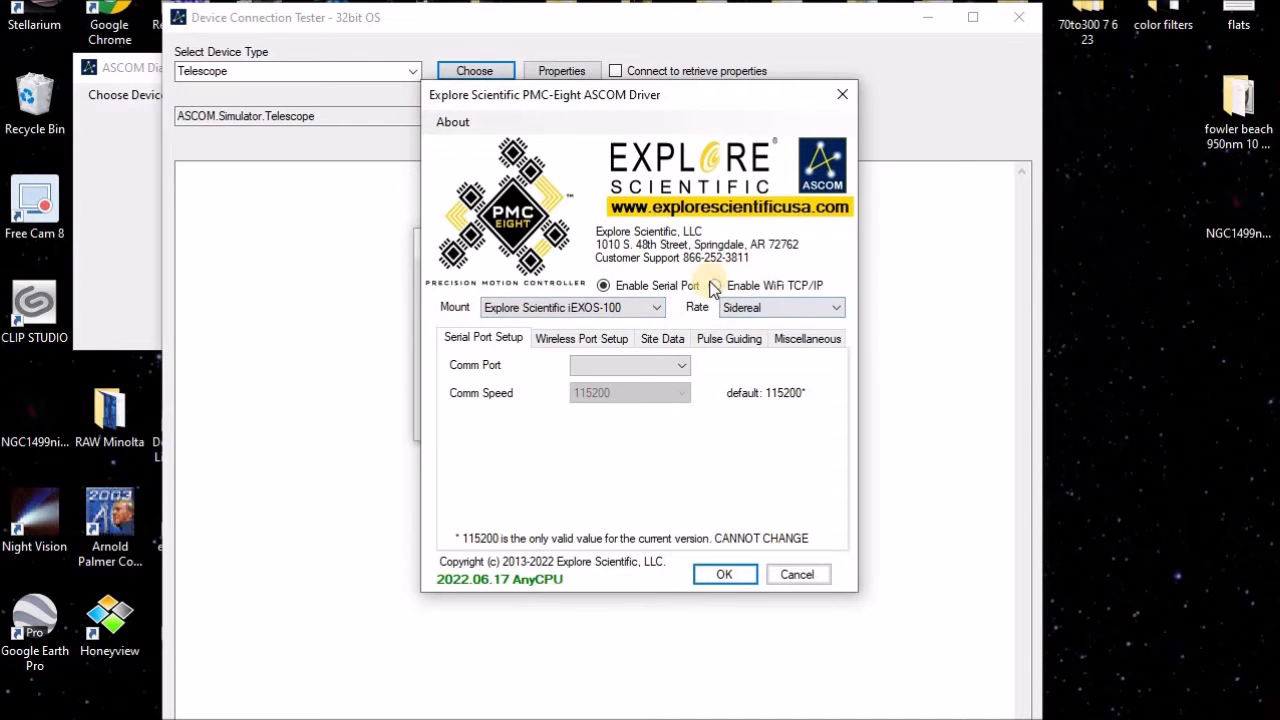
{"action": "left_click", "coordinate": [680, 367]}
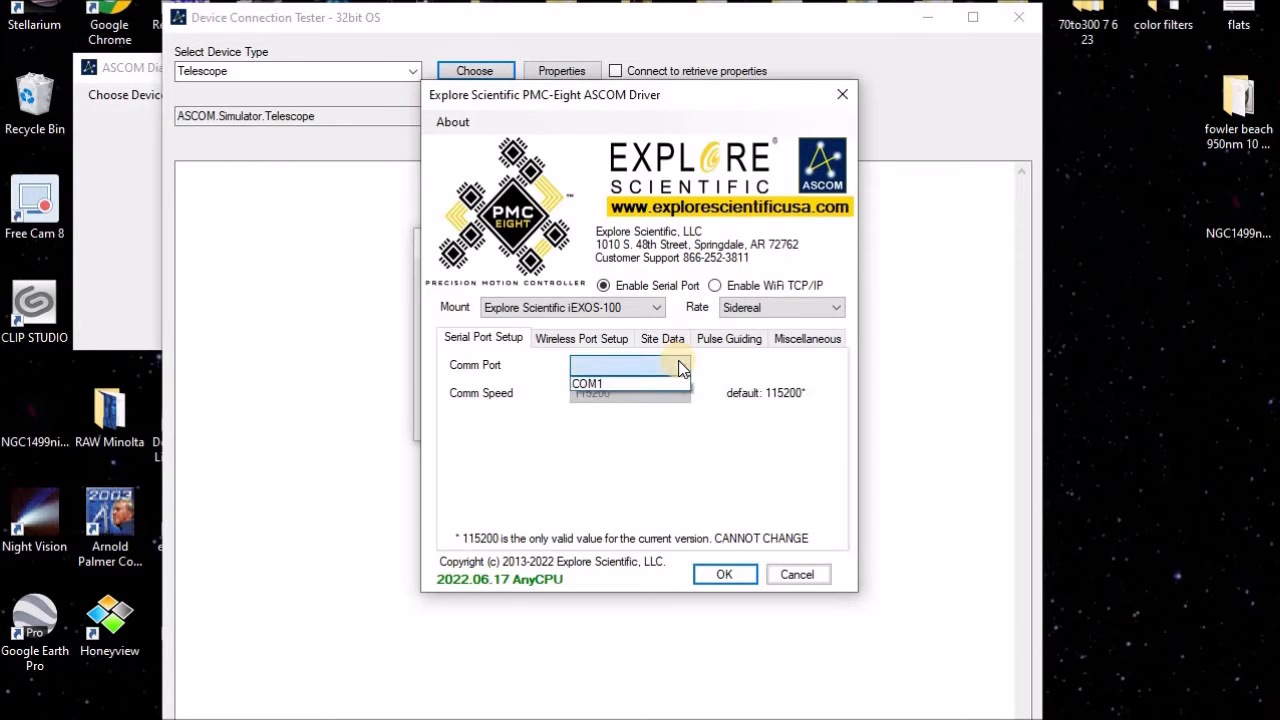
{"action": "left_click", "coordinate": [667, 385]}
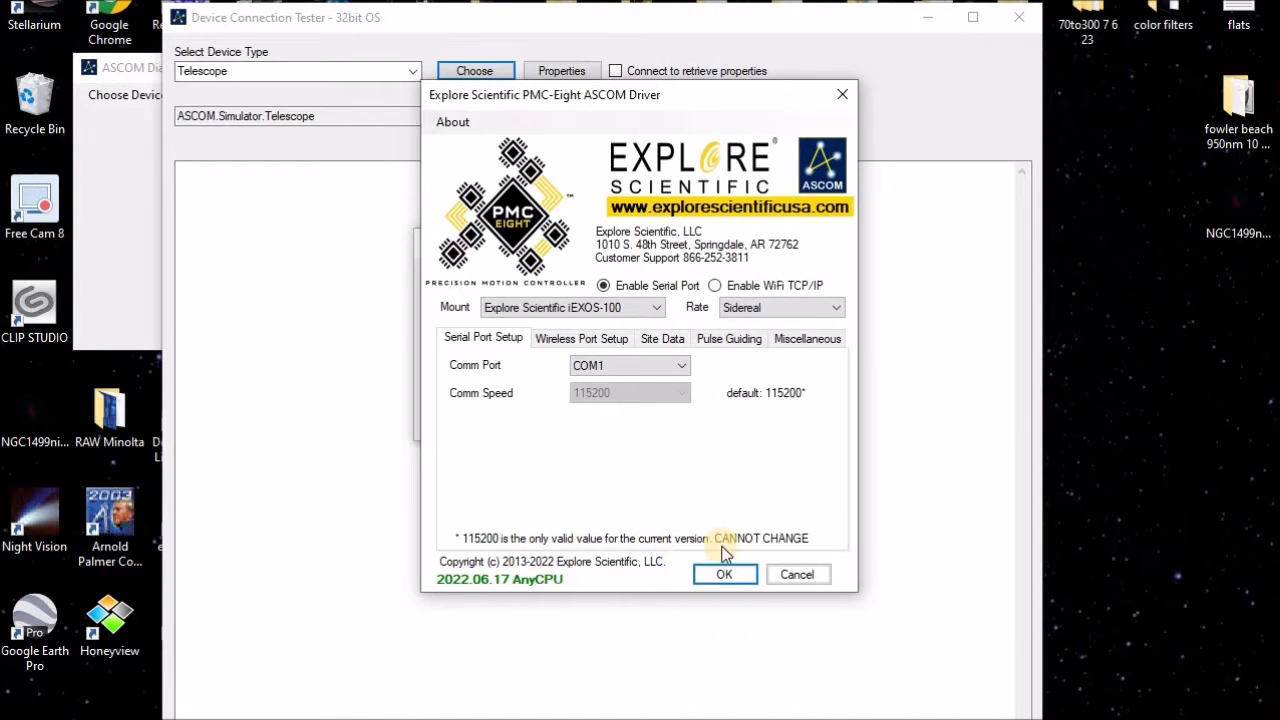
{"action": "left_click", "coordinate": [738, 578]}
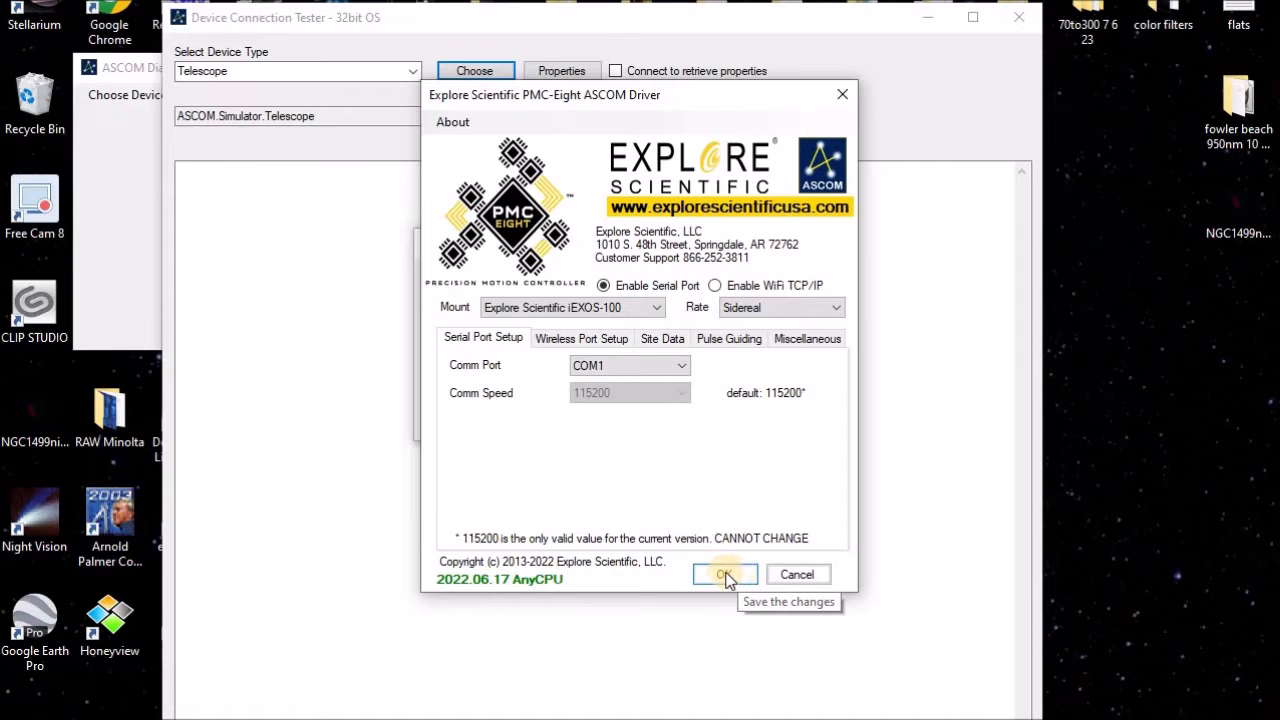
{"action": "left_click", "coordinate": [726, 577]}
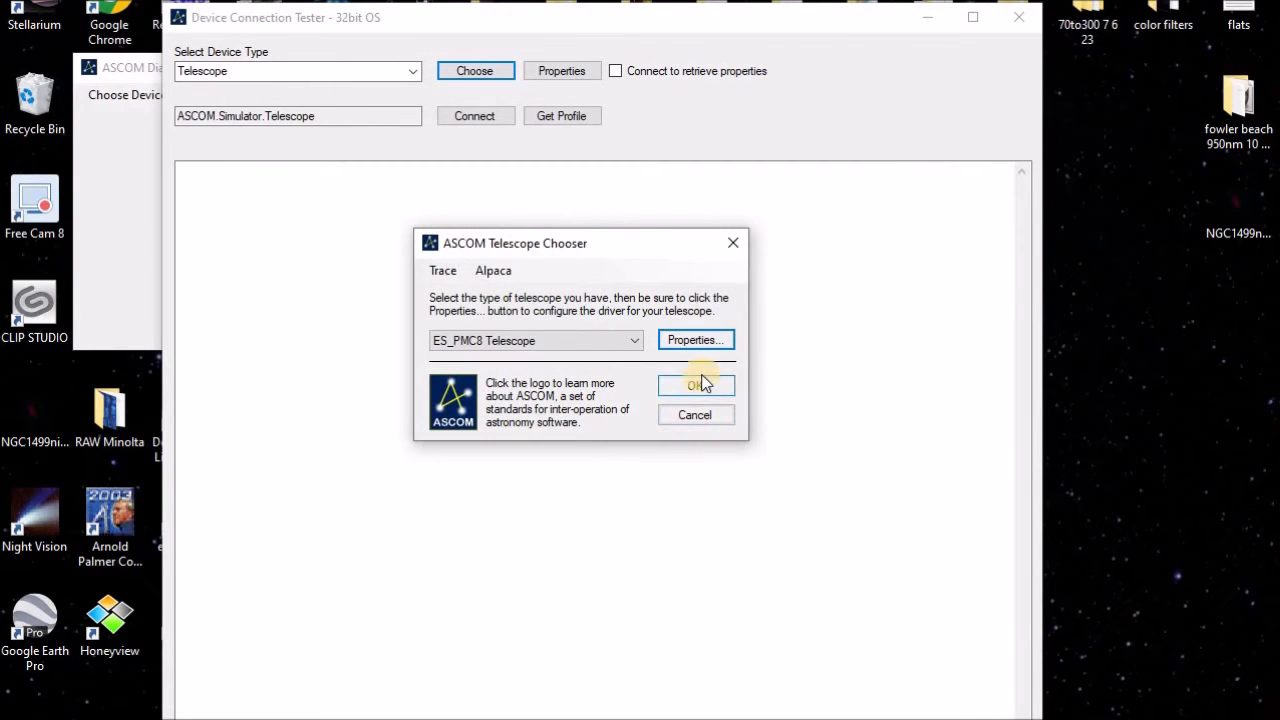
- Accept ES_PMC8 Telescope as the chosen device and try to connect to it
{"action": "left_click", "coordinate": [703, 383]}
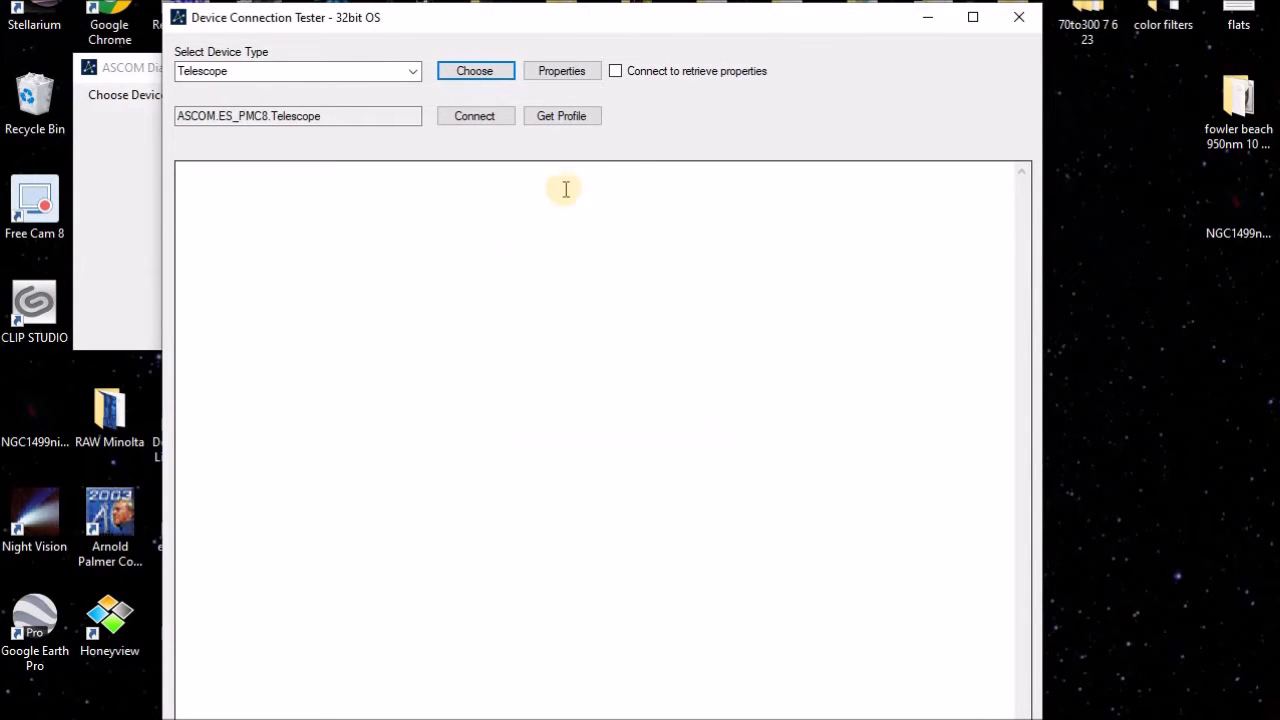
{"action": "left_click", "coordinate": [478, 118]}
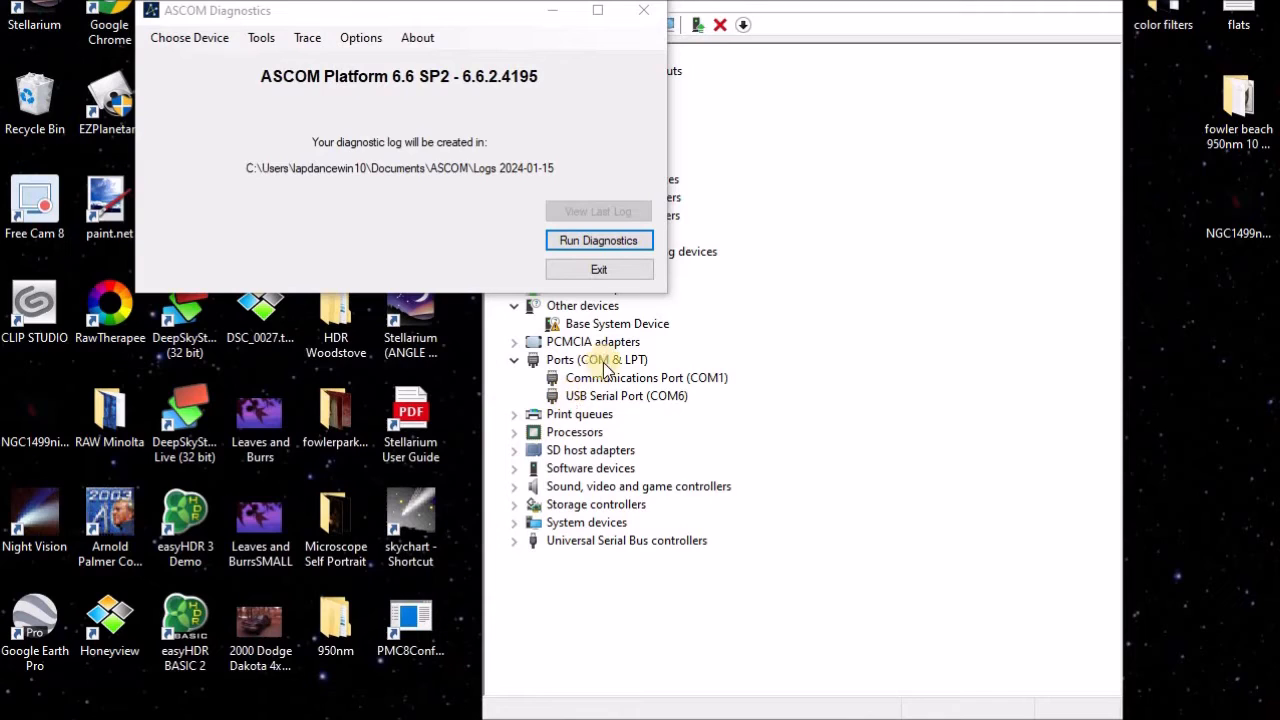
- Check the mount's USB serial port under Ports (COM & LPT) in Device Manager, and bring ASCOM Diagnostics back in front
{"action": "left_click", "coordinate": [660, 1]}
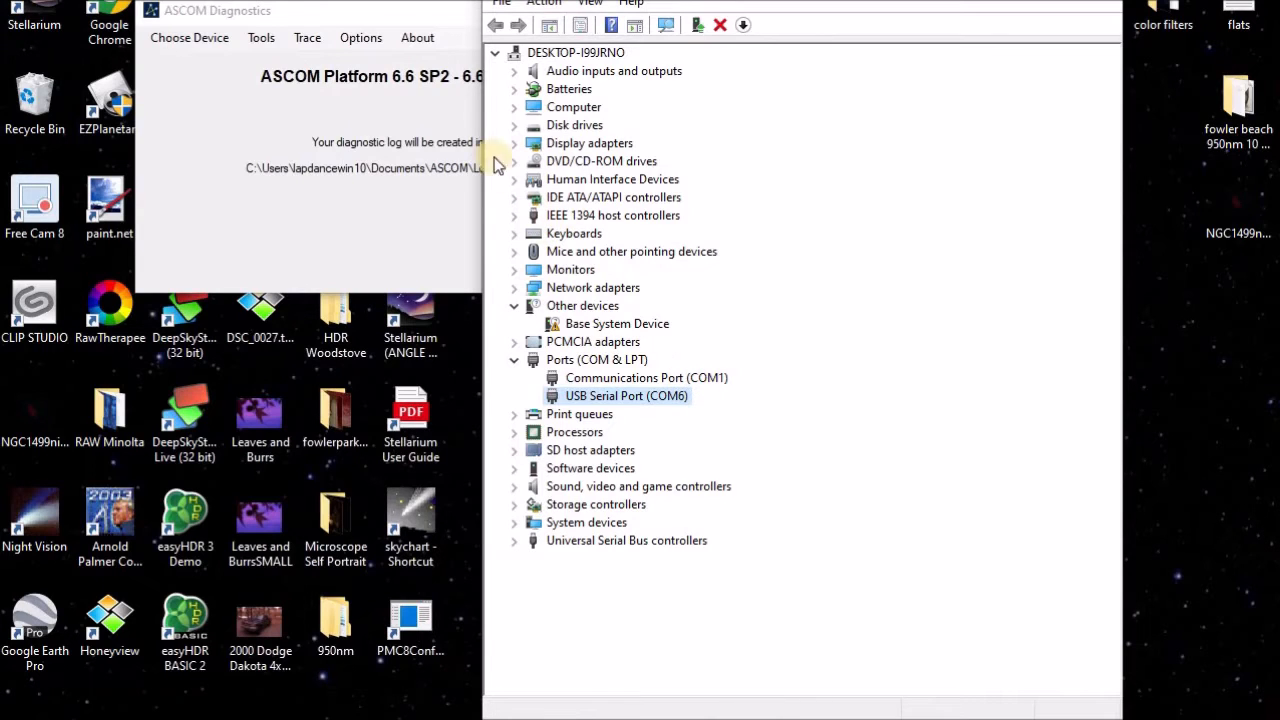
{"action": "left_click", "coordinate": [330, 17]}
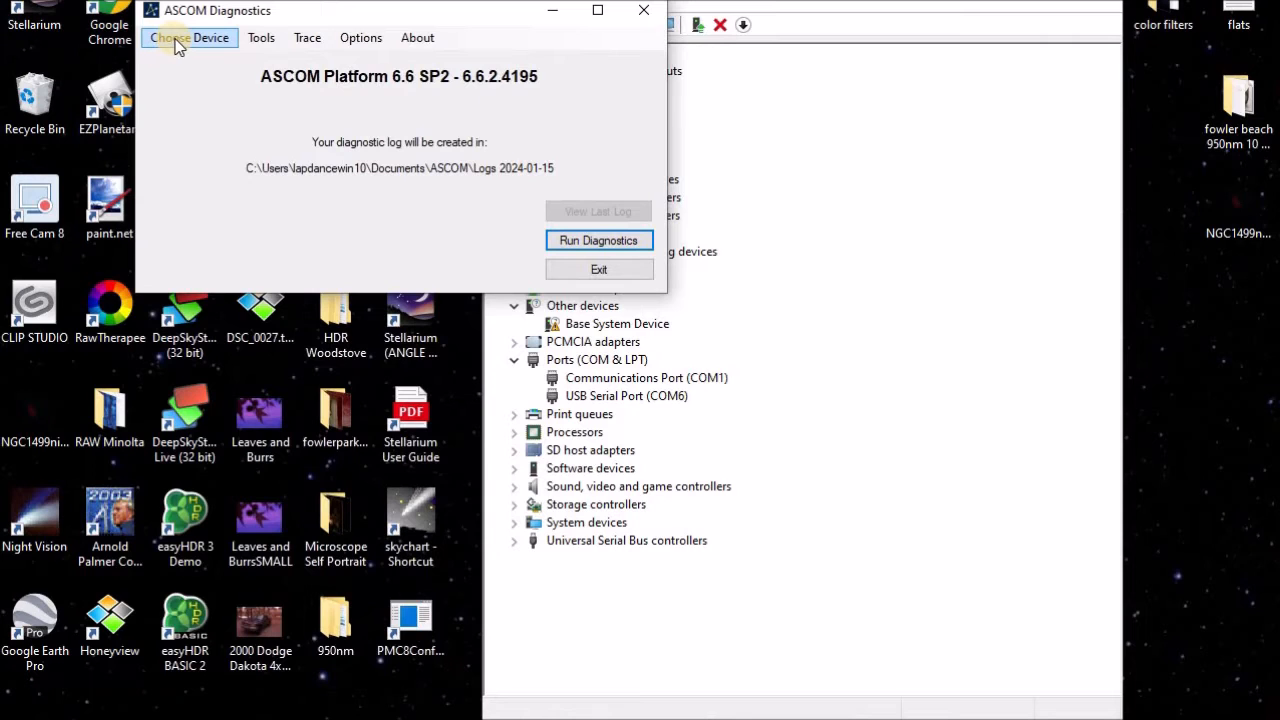
{"action": "left_click_drag", "start_coordinate": [334, 14], "coordinate": [570, 166]}
{"action": "mouse_move", "coordinate": [648, 215]}
{"action": "left_mouse_down"}
{"action": "mouse_move", "coordinate": [713, 244]}
{"action": "mouse_move", "coordinate": [664, 202]}
{"action": "left_mouse_up"}
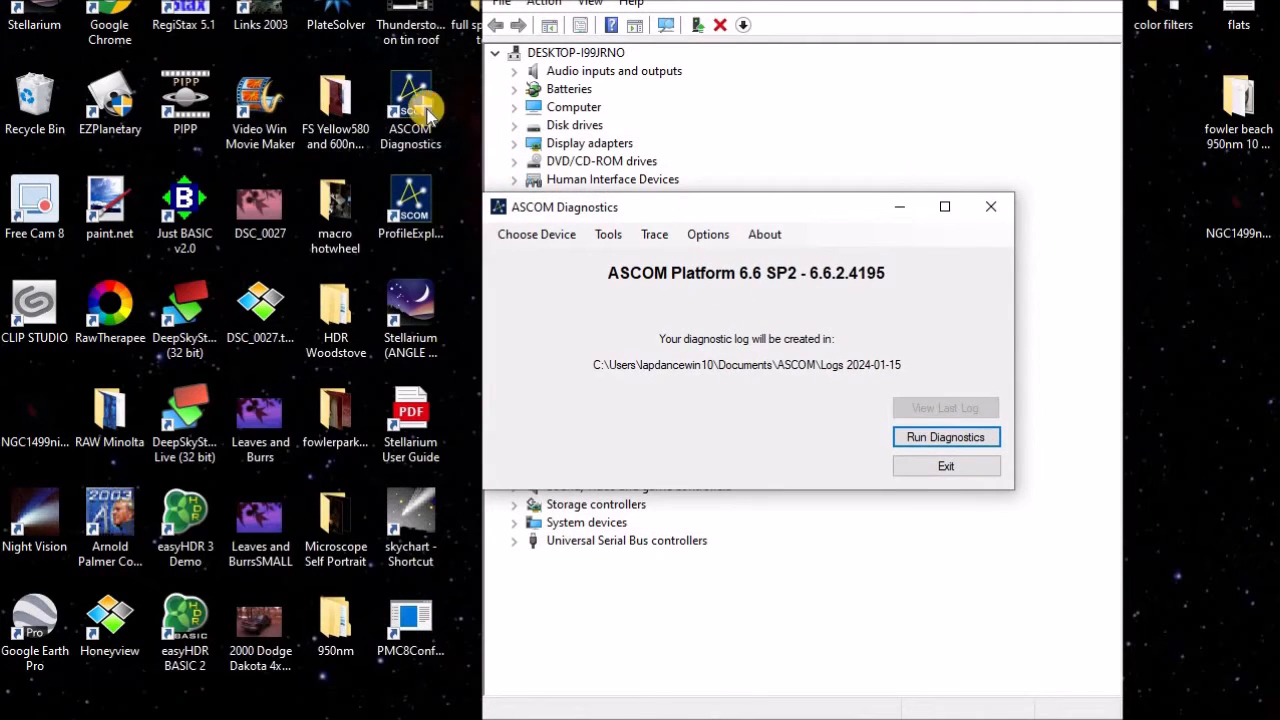
{"action": "left_click_drag", "start_coordinate": [691, 217], "coordinate": [368, 83]}
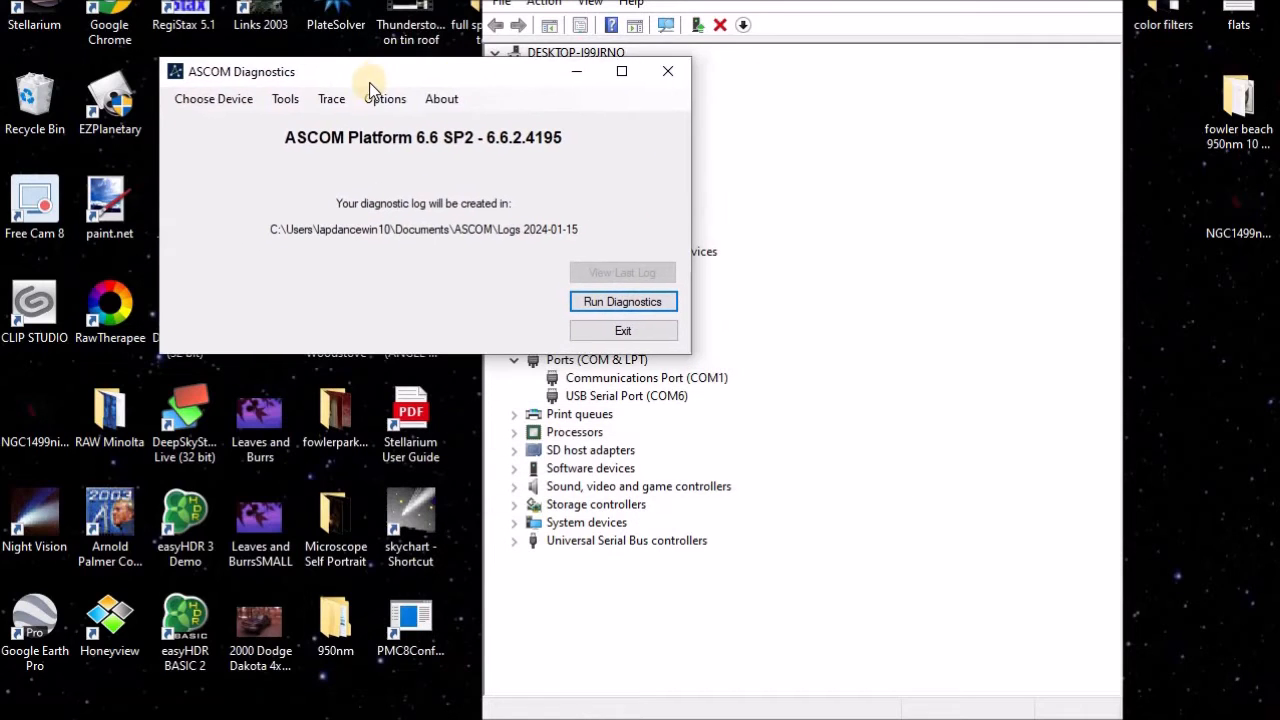
- Open the Device Connection Tester again and review the device types, keeping Telescope selected
{"action": "left_click", "coordinate": [220, 103]}
{"action": "left_click", "coordinate": [310, 122]}
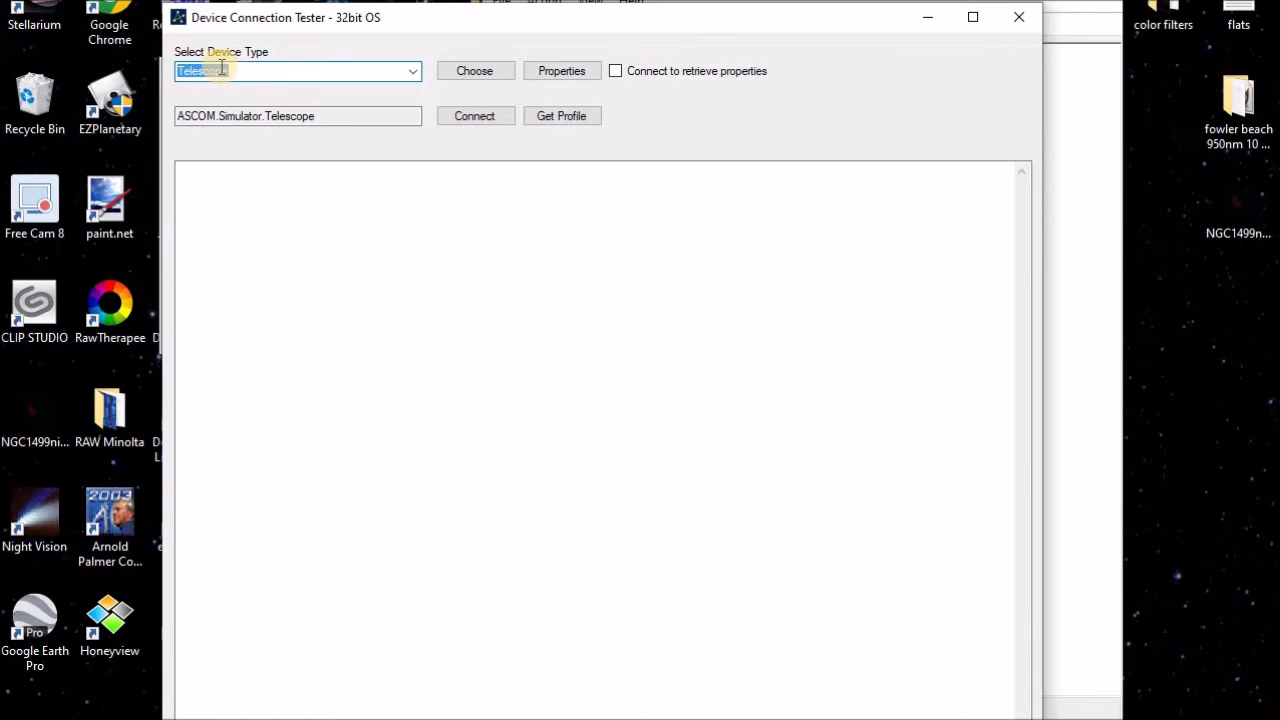
{"action": "left_click", "coordinate": [268, 71]}
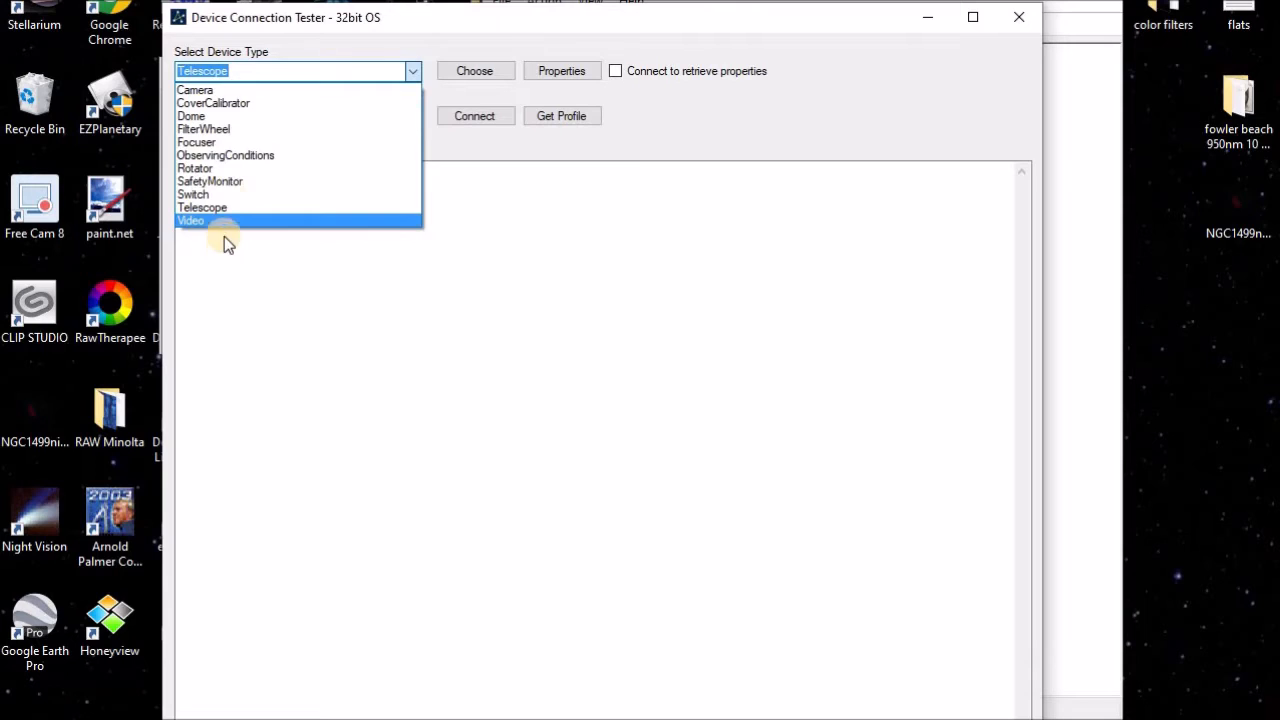
{"action": "left_click", "coordinate": [280, 66]}
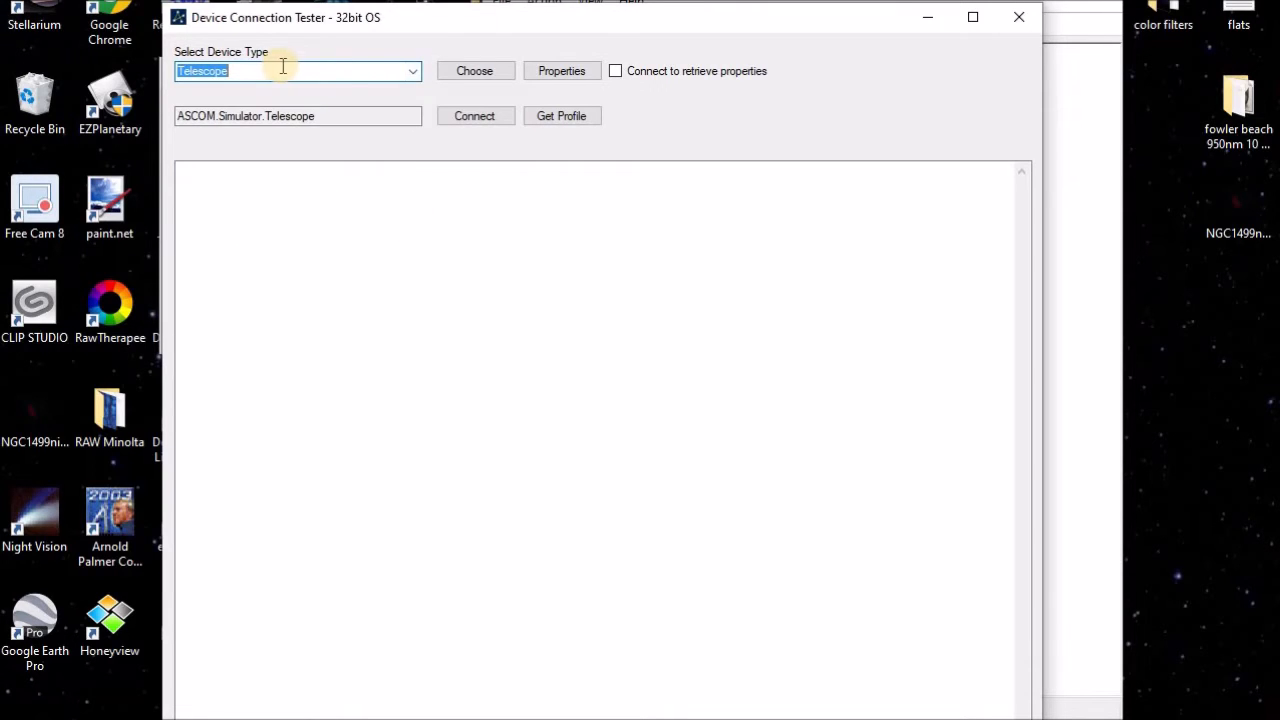
- Select ES_PMC8 Telescope as the telescope driver and set its serial Comm Port to COM6 in the driver properties
{"action": "left_click", "coordinate": [475, 72]}
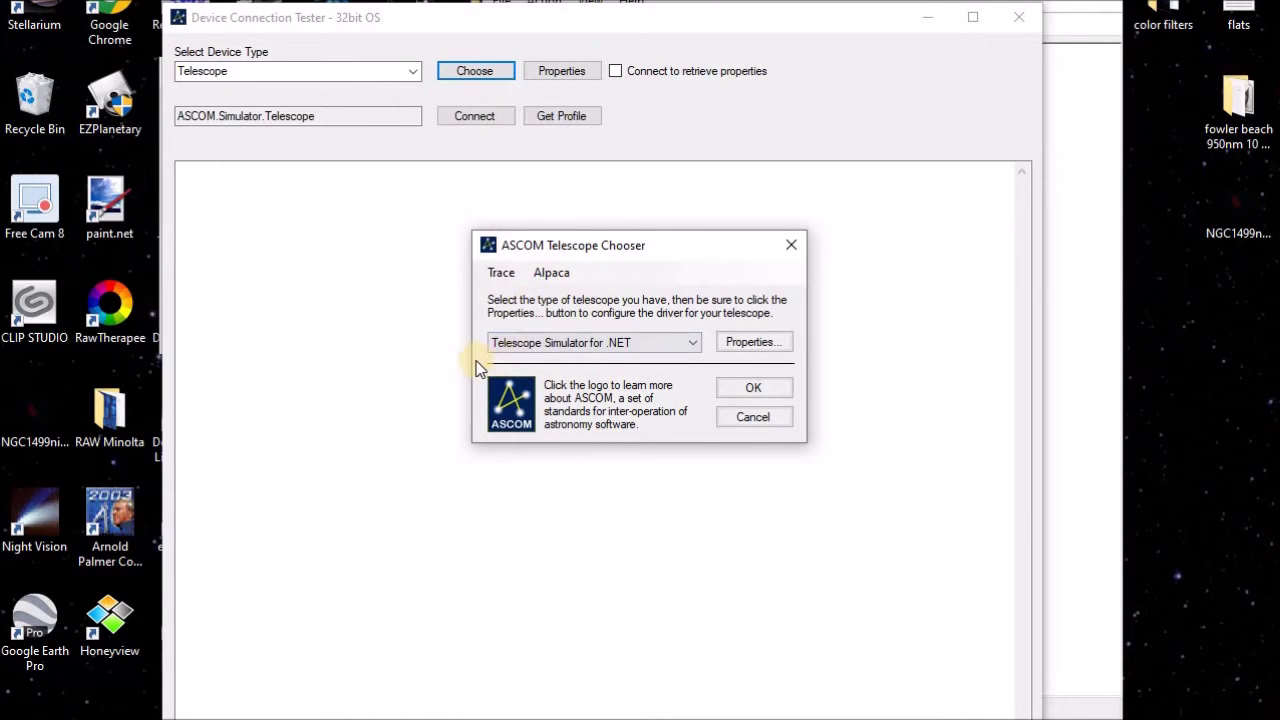
{"action": "left_click", "coordinate": [690, 343]}
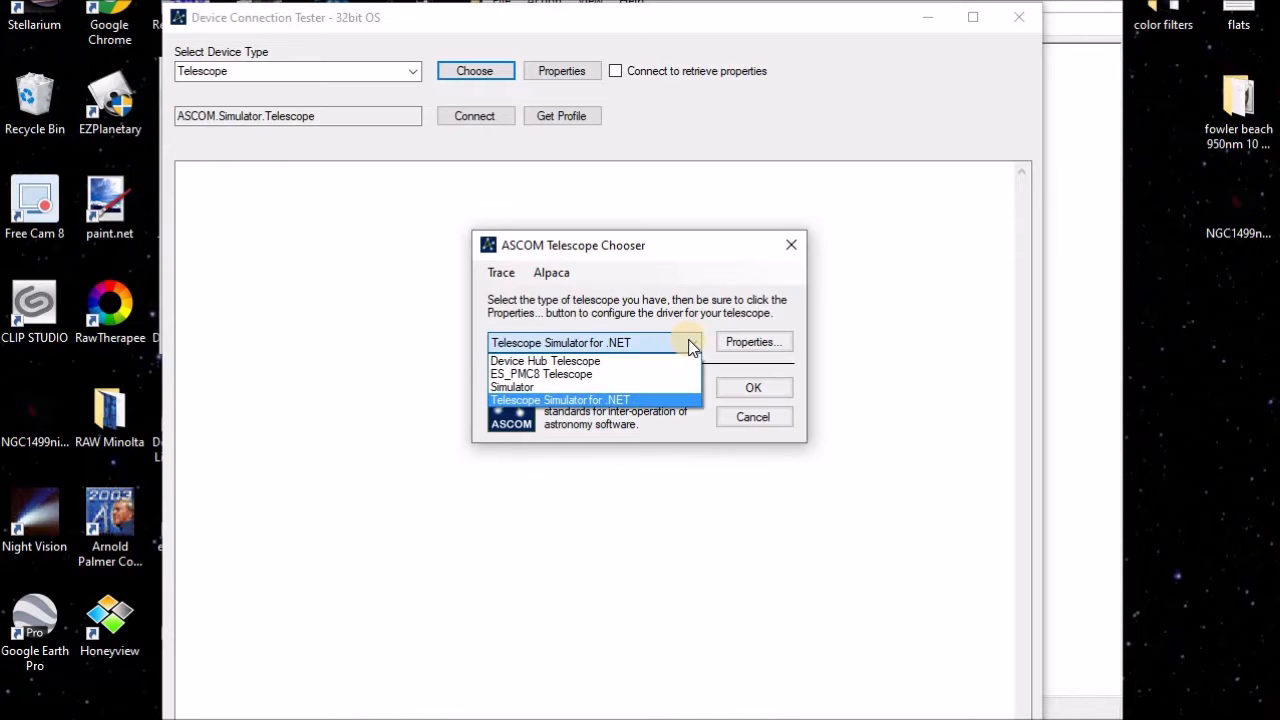
{"action": "left_click", "coordinate": [600, 377]}
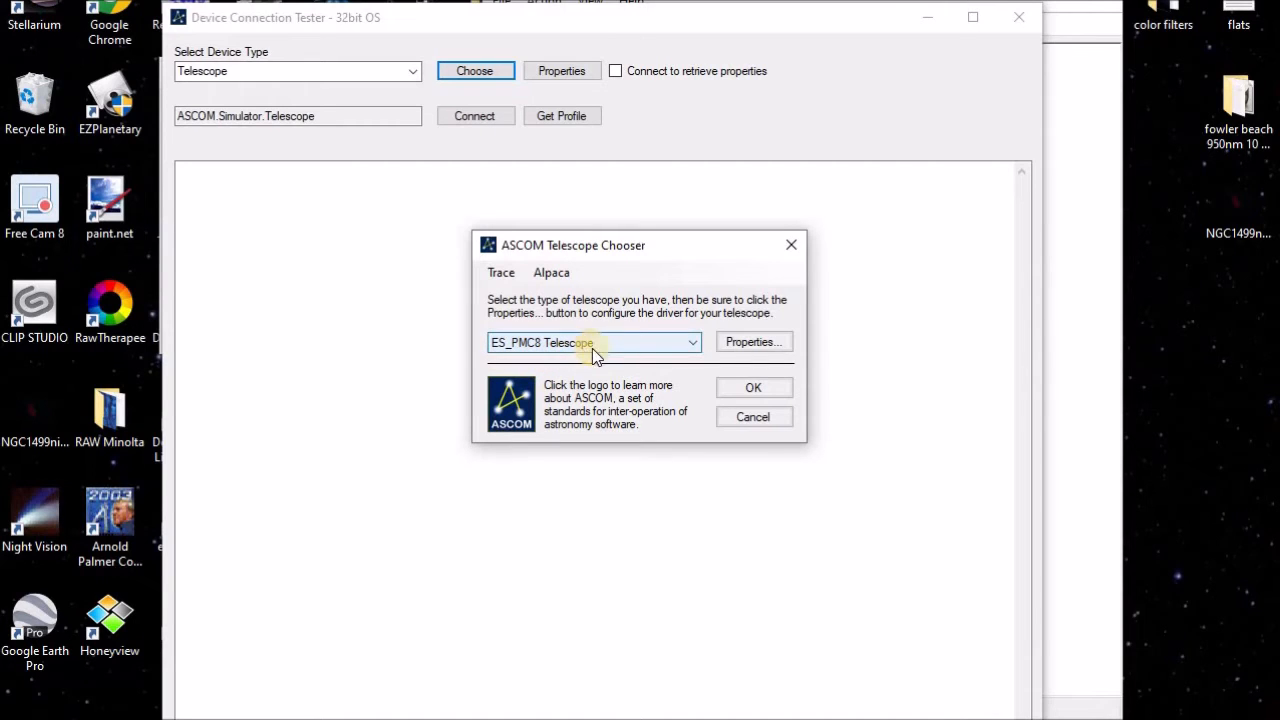
{"action": "left_click", "coordinate": [757, 342]}
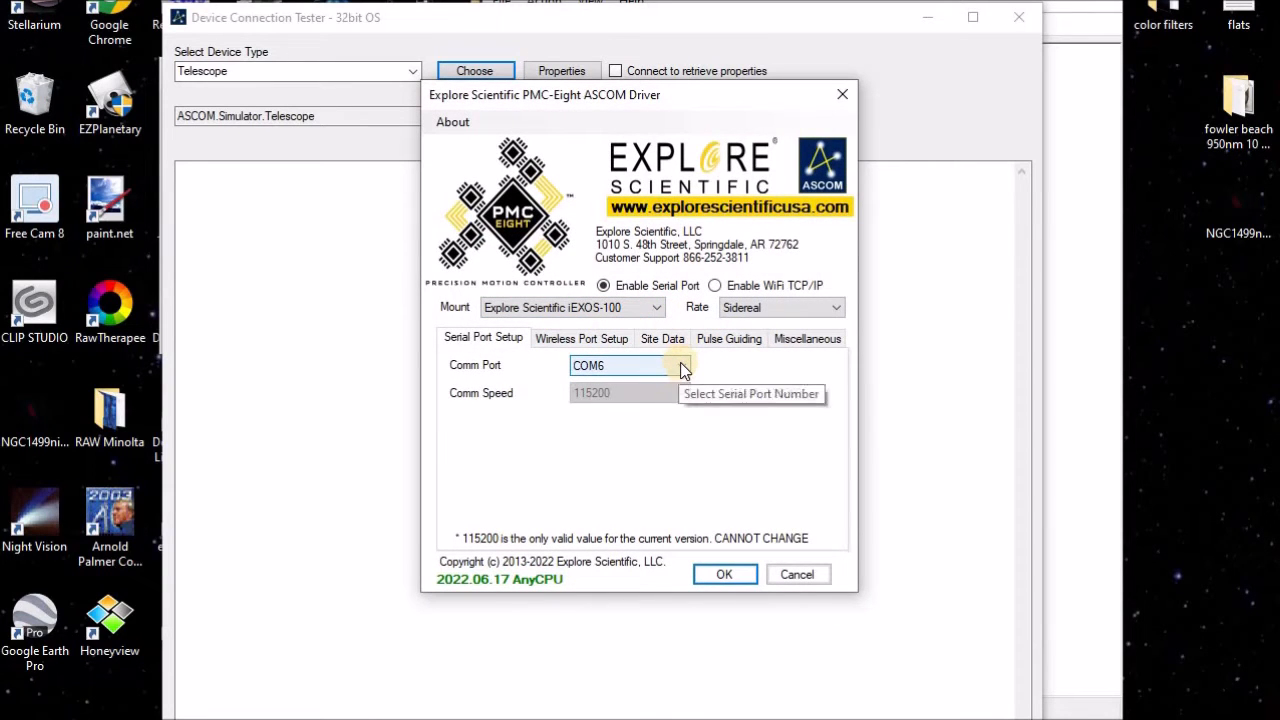
{"action": "left_click", "coordinate": [679, 368]}
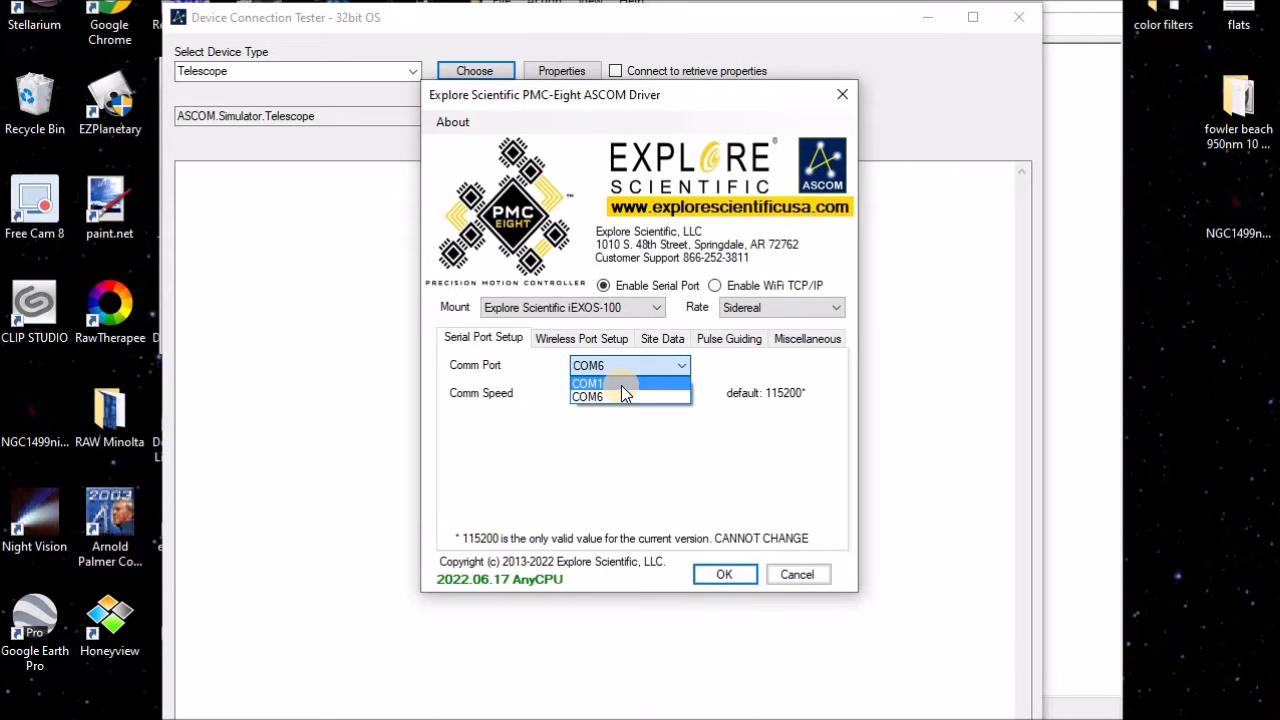
{"action": "left_click", "coordinate": [636, 363]}
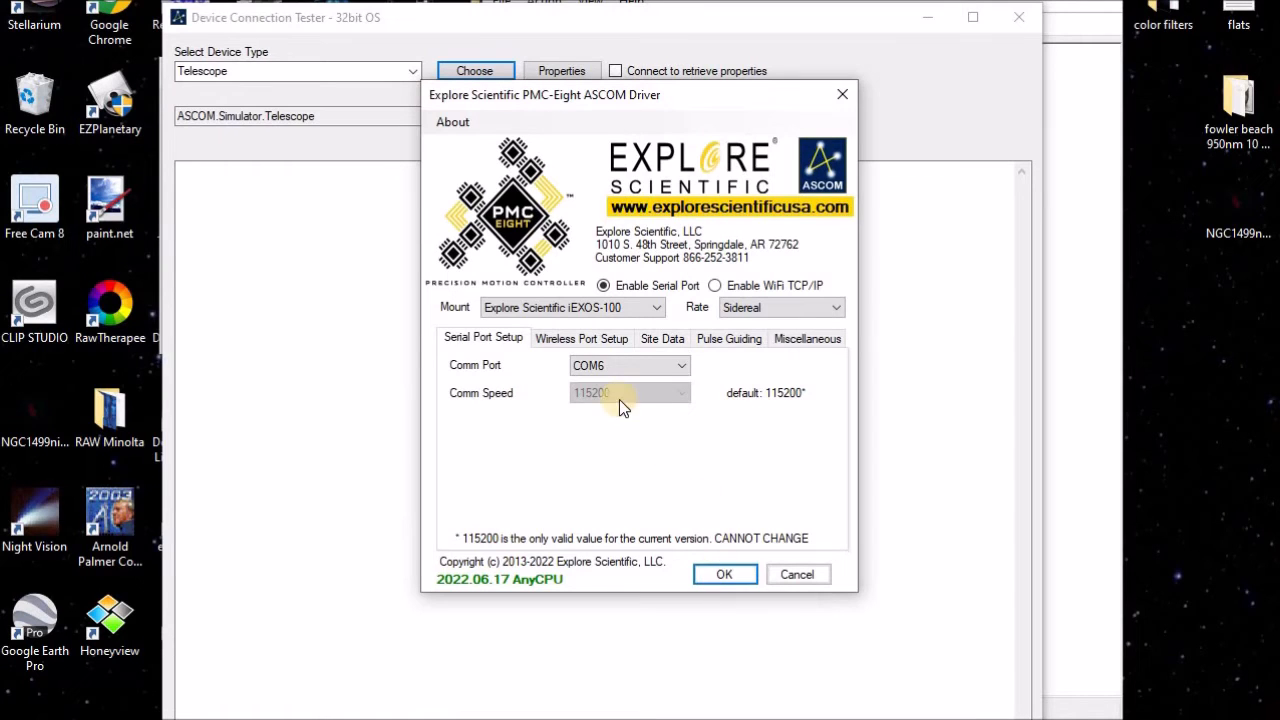
- Check the driver's wireless port settings, and set the site latitude to 39, longitude to -87 and elevation to 200 m
{"action": "left_click", "coordinate": [590, 340]}
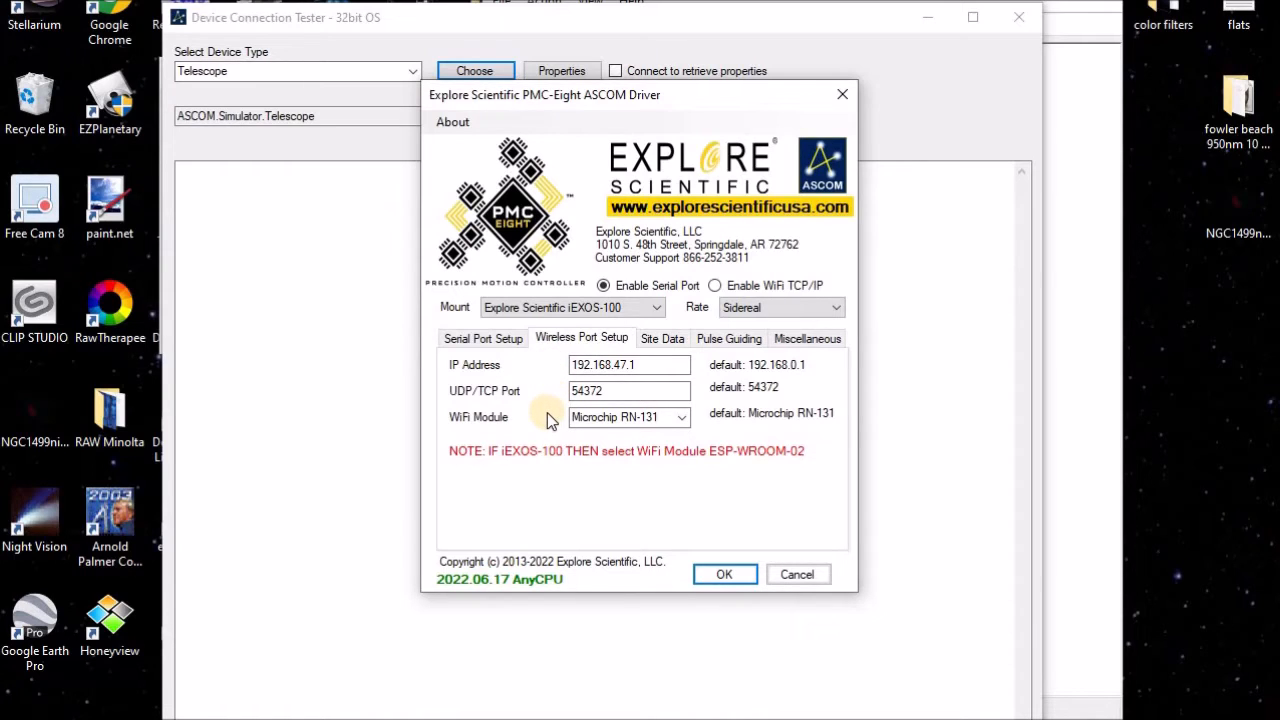
{"action": "left_click", "coordinate": [667, 345]}
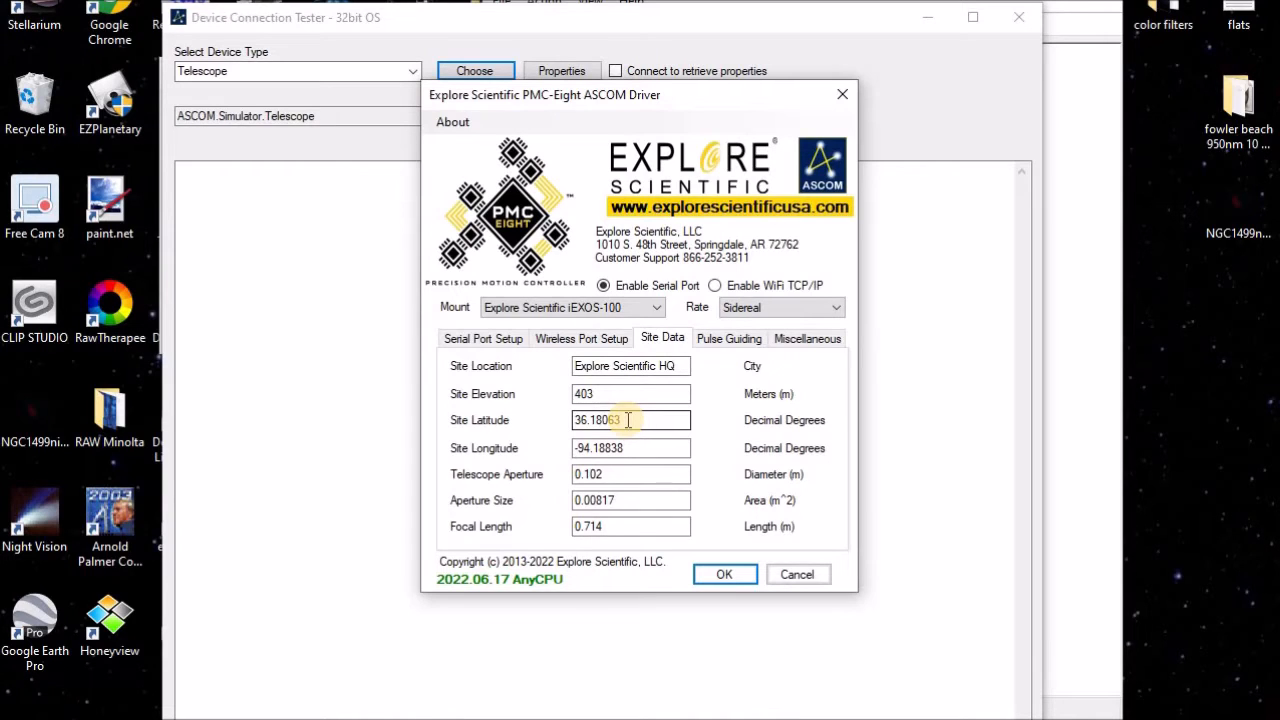
{"action": "left_click_drag", "start_coordinate": [628, 420], "coordinate": [545, 421]}
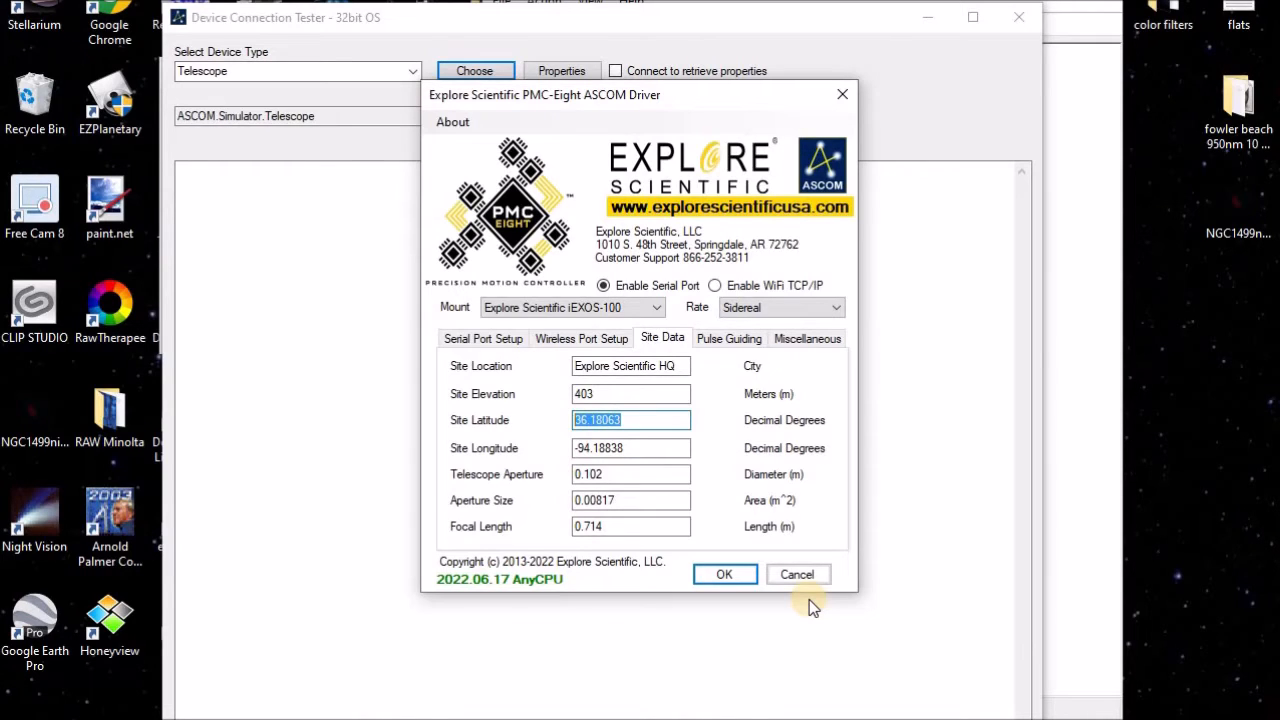
{"action": "type", "text": "3"}
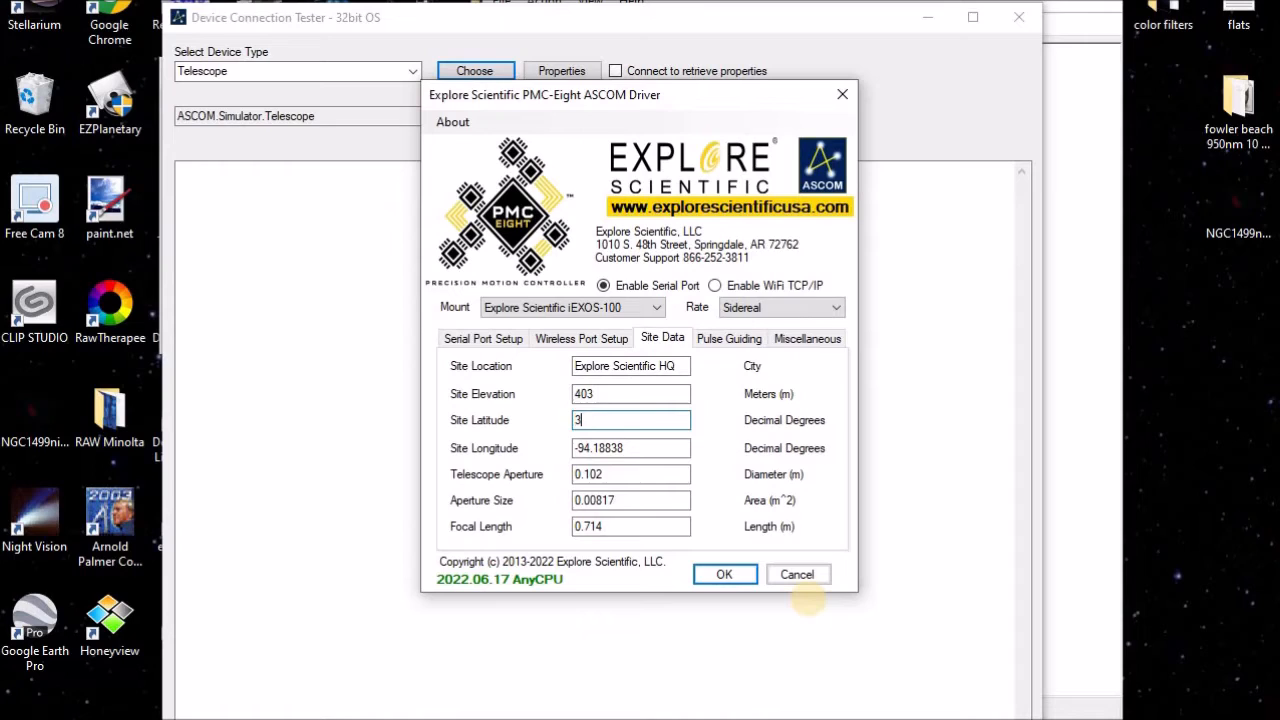
{"action": "type", "text": "9"}
{"action": "left_click_drag", "start_coordinate": [634, 448], "coordinate": [562, 450]}
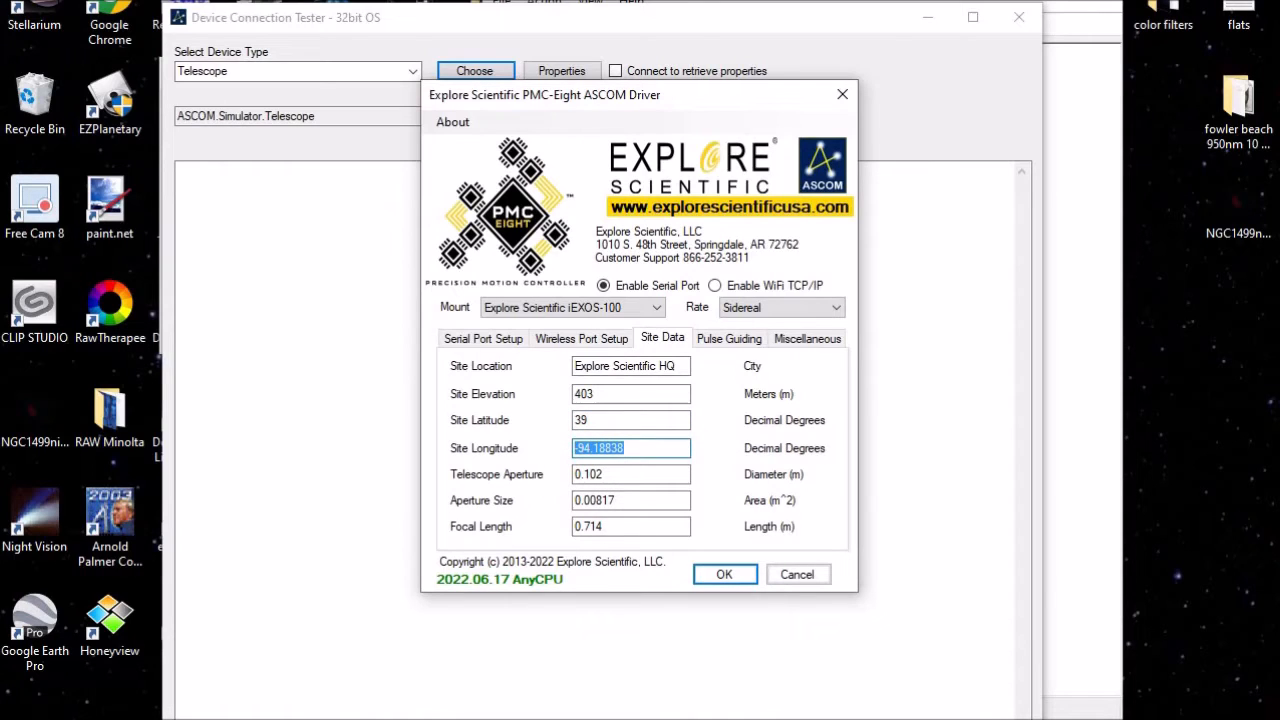
{"action": "type", "text": "-87"}
{"action": "double_click", "coordinate": [576, 394]}
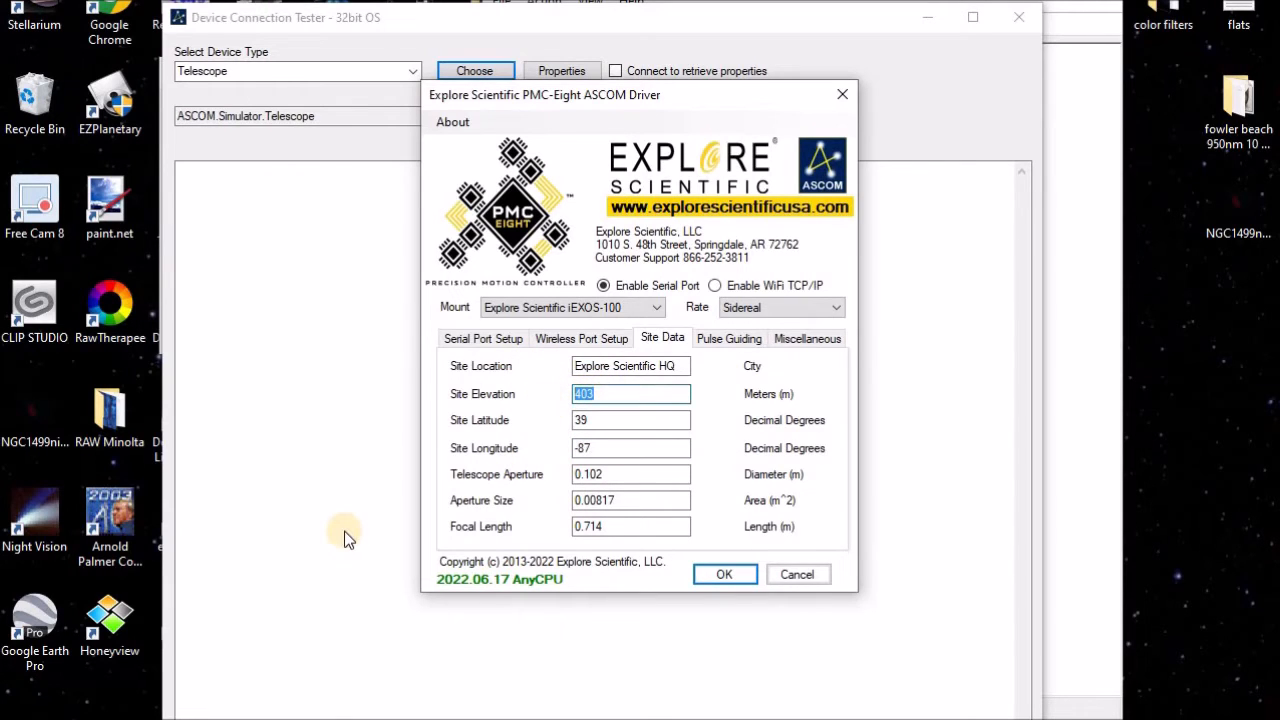
{"action": "type", "text": "200"}
- Save the driver settings, accept ES_PMC8 Telescope as the chosen device, and test the connection to it
{"action": "left_click", "coordinate": [723, 574]}
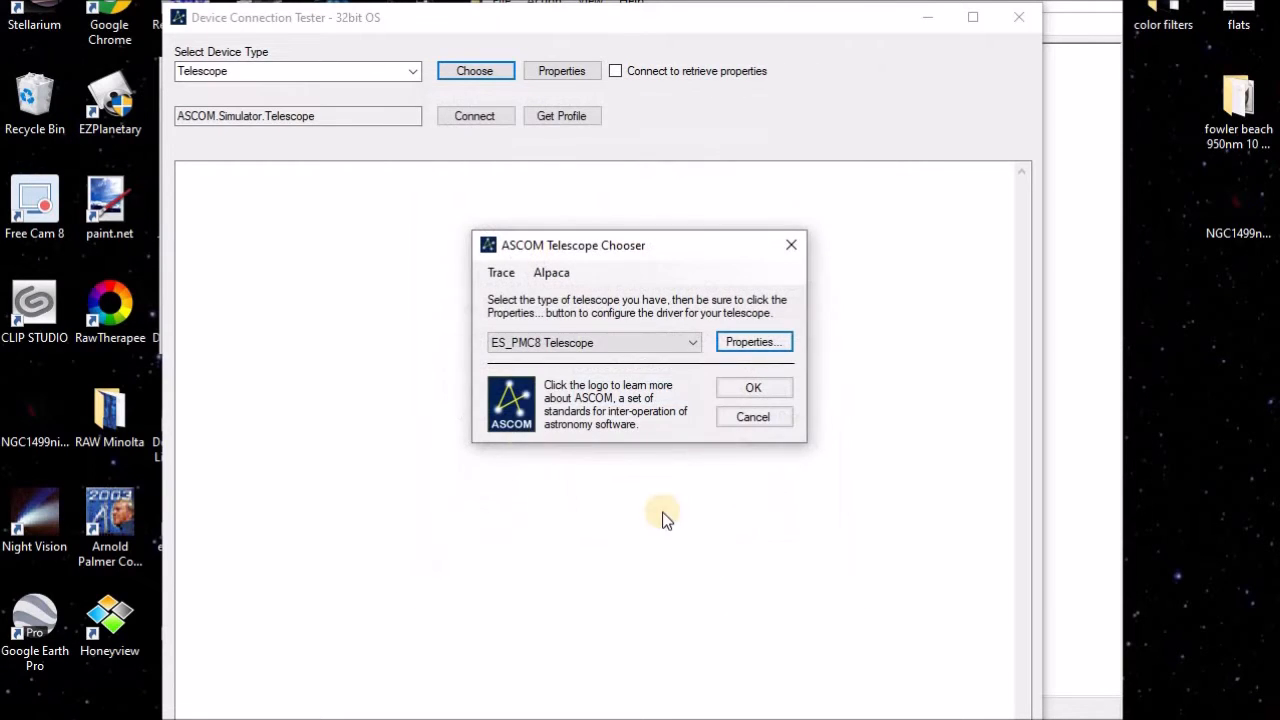
{"action": "left_click", "coordinate": [755, 390]}
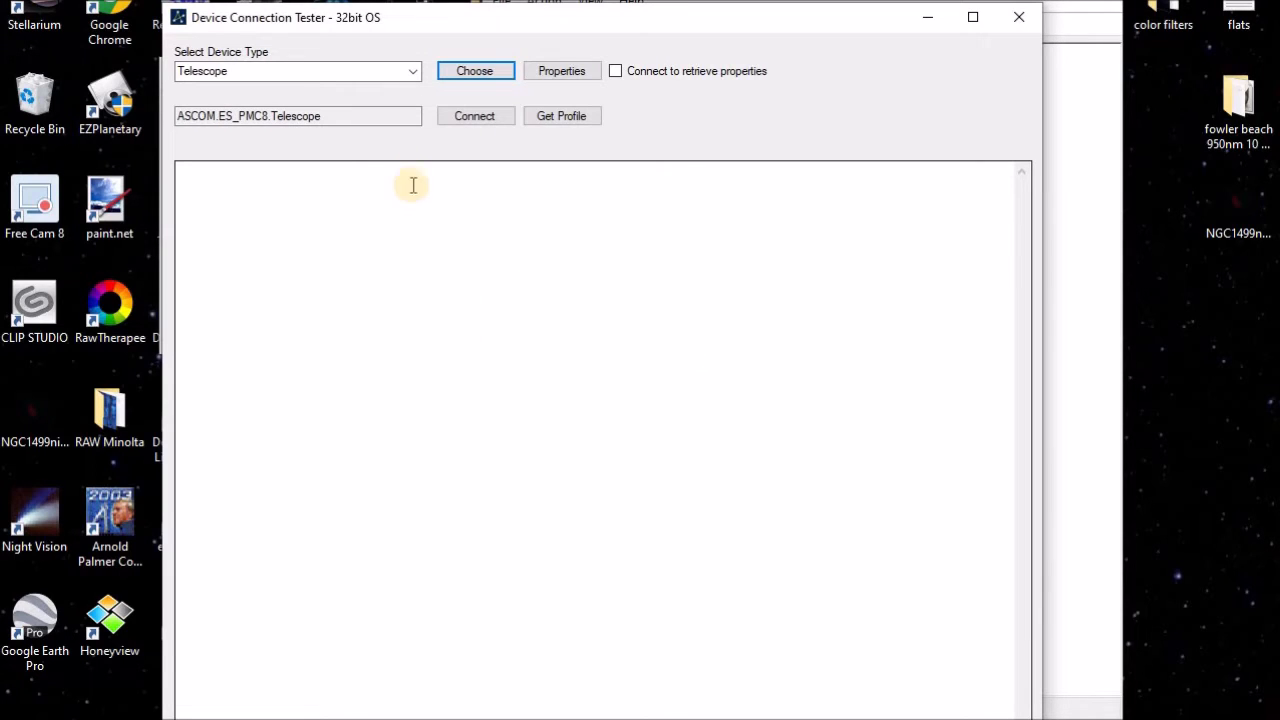
{"action": "left_click", "coordinate": [471, 115]}
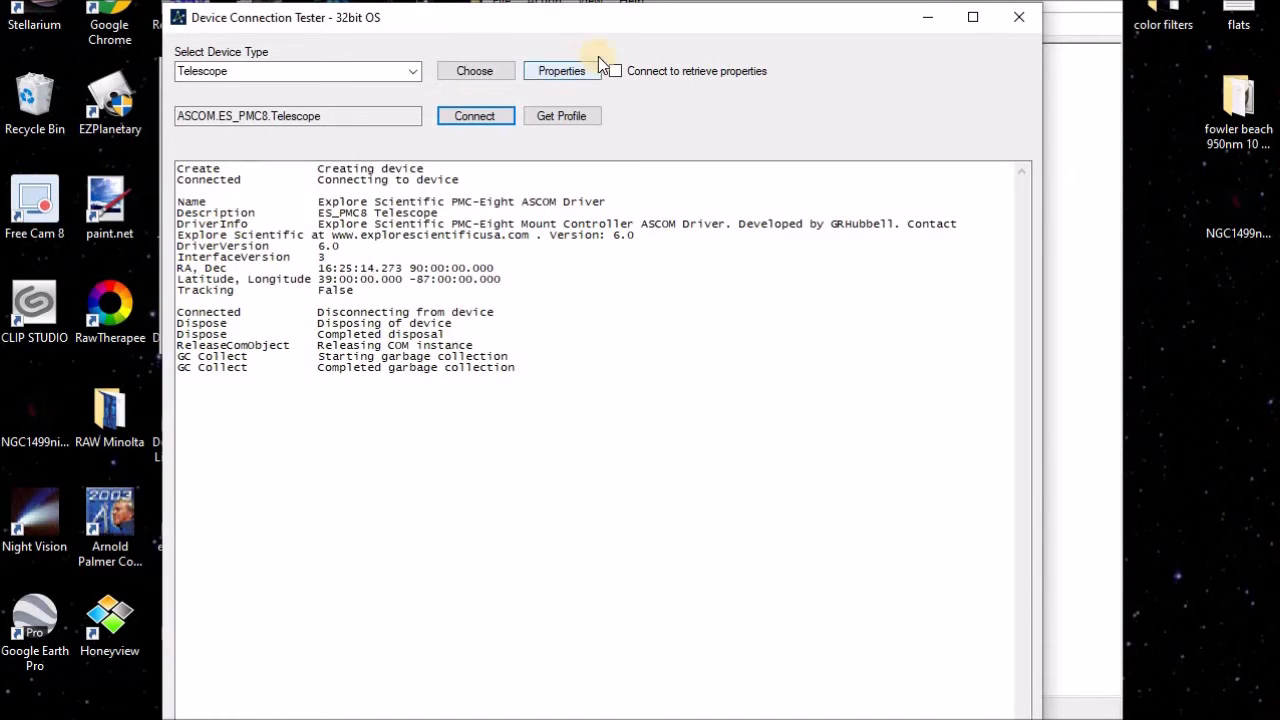
- Close the Device Connection Tester, ASCOM Diagnostics and Device Manager, and switch to Cartes du Ciel
{"action": "left_click", "coordinate": [1018, 18]}
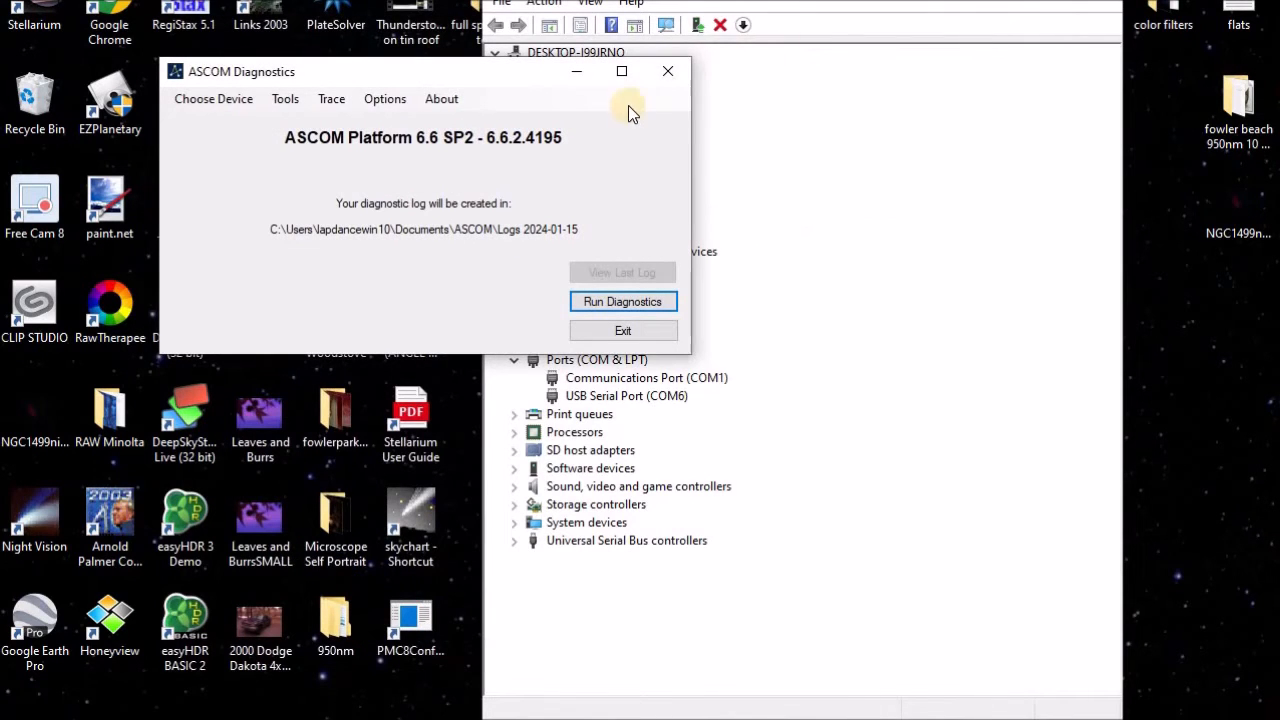
{"action": "left_click", "coordinate": [622, 334]}
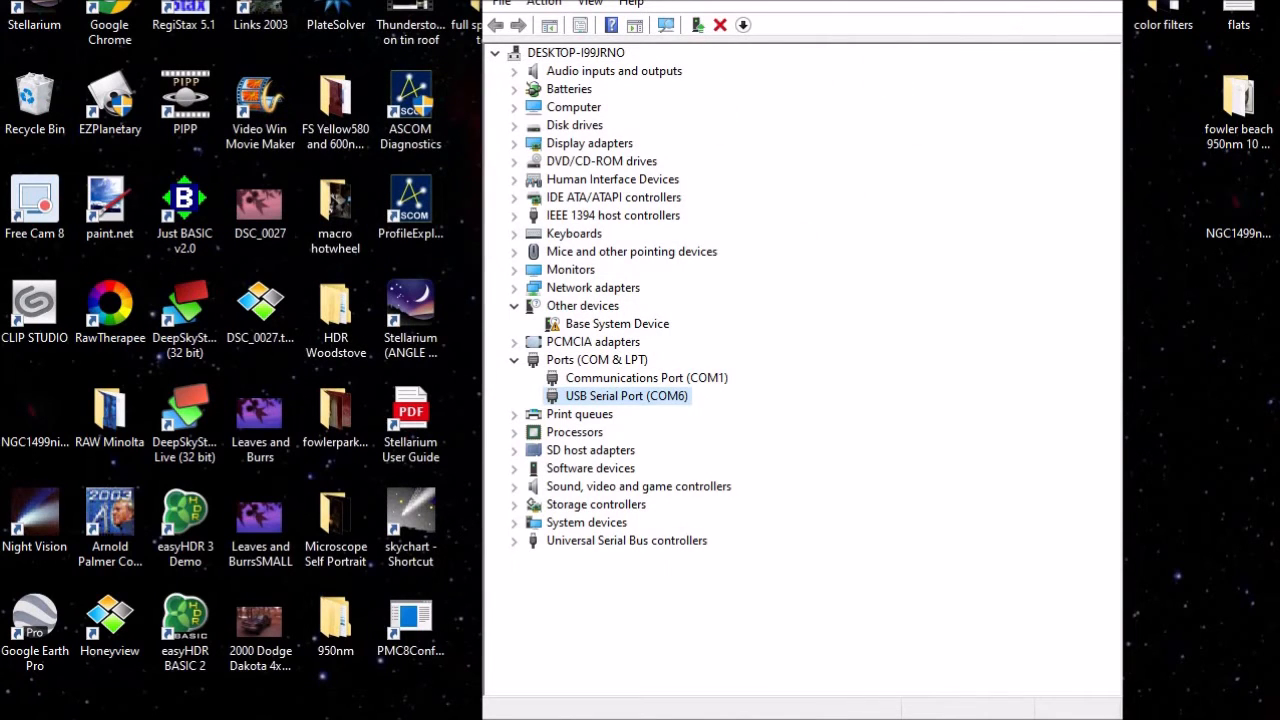
{"action": "left_click", "coordinate": [1014, 0]}
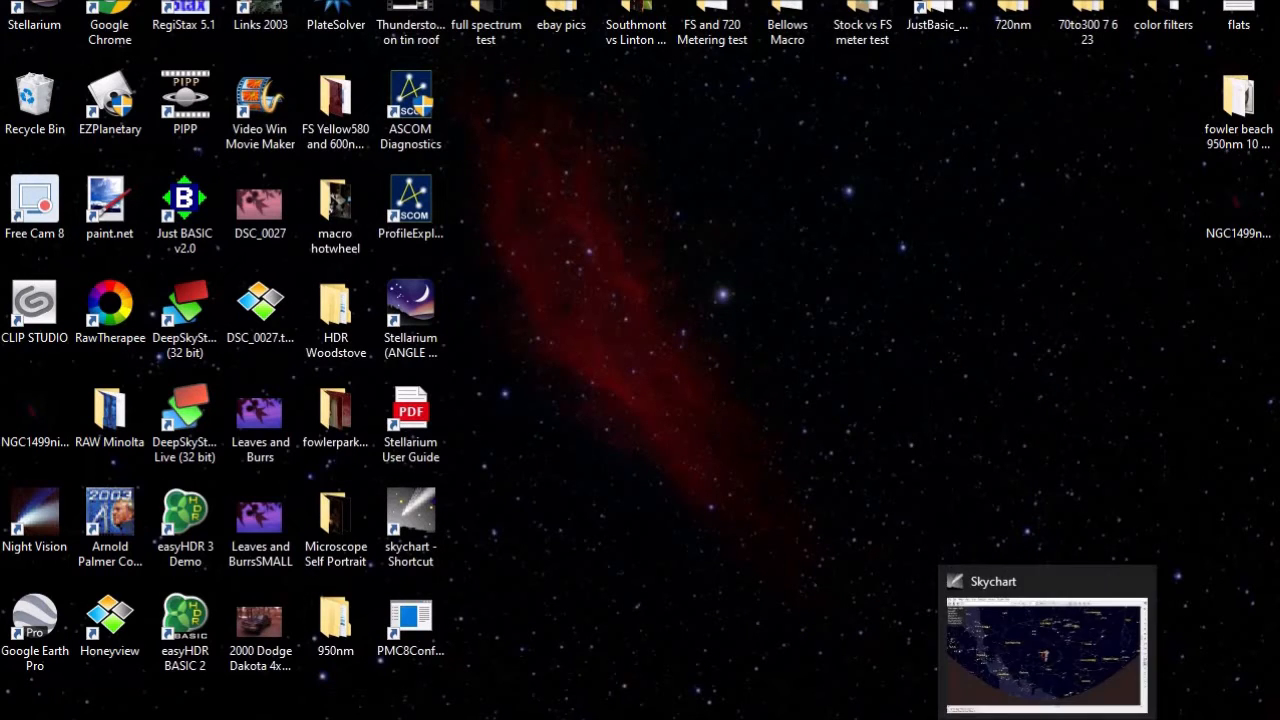
{"action": "left_click", "coordinate": [1048, 719]}
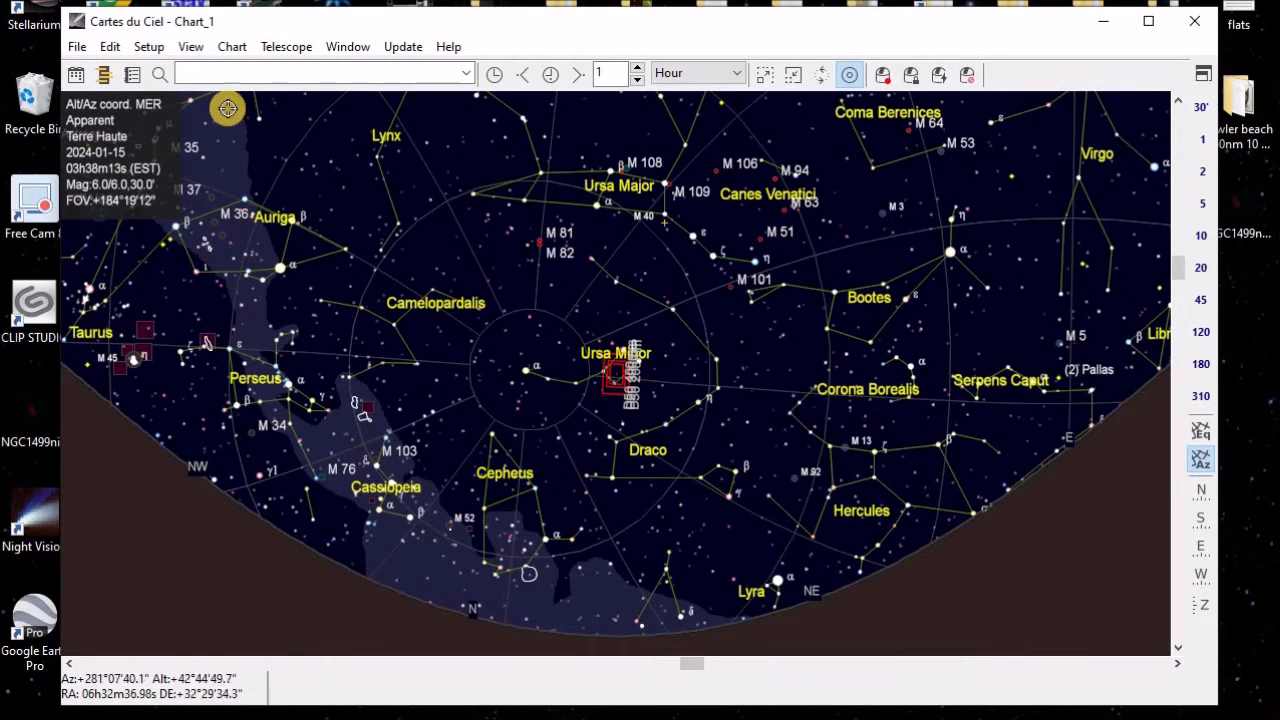
- Open the ASCOM telescope interface and review the PMC-Eight driver configuration without changing it
{"action": "left_click", "coordinate": [284, 50]}
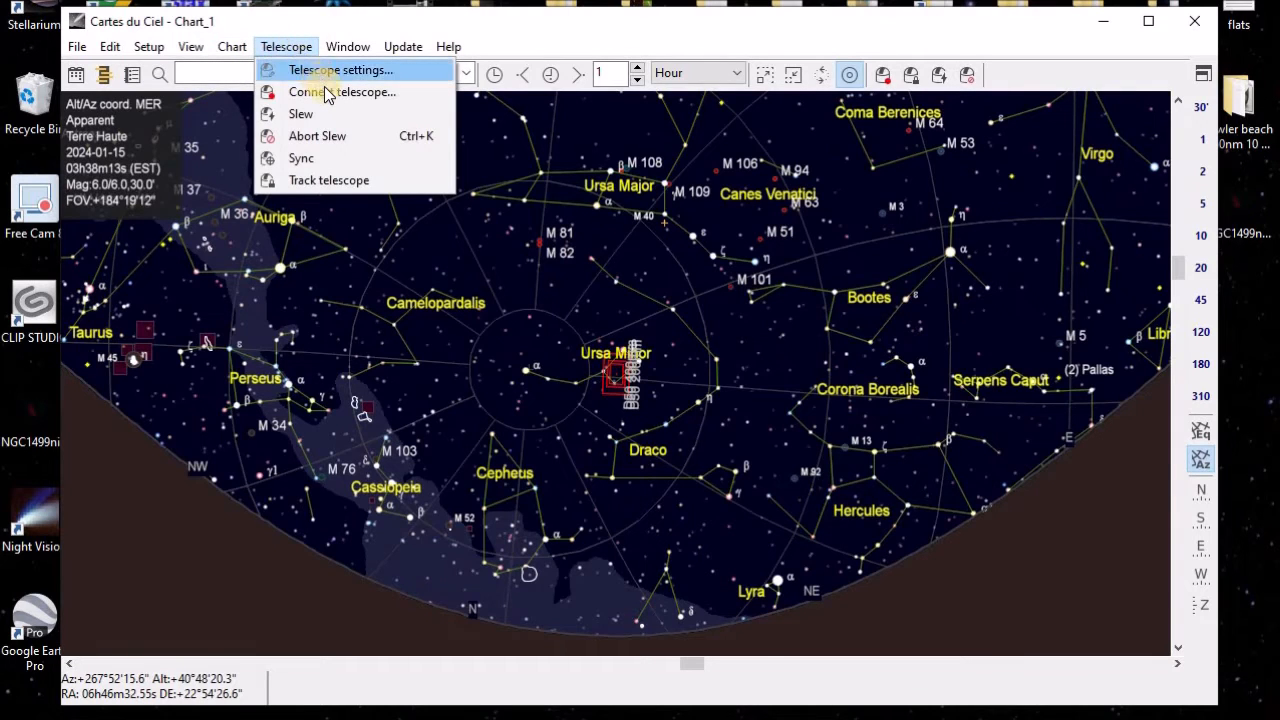
{"action": "left_click", "coordinate": [412, 93]}
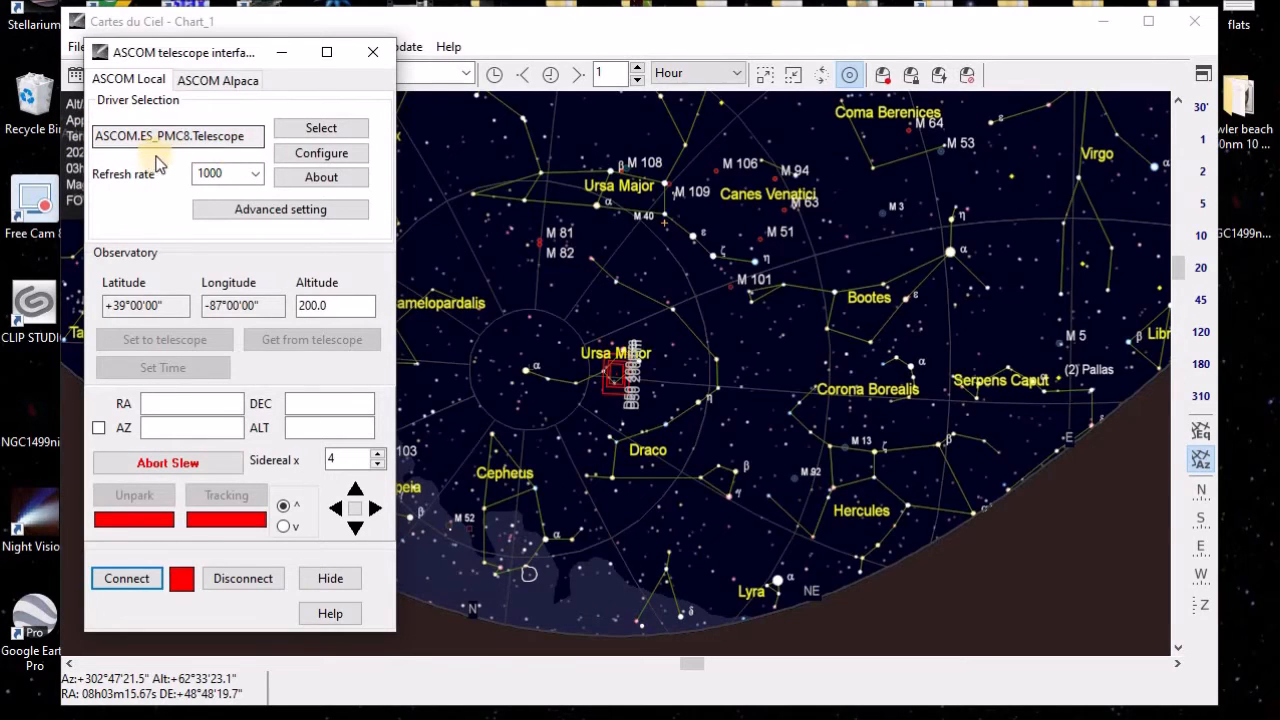
{"action": "left_click", "coordinate": [318, 158]}
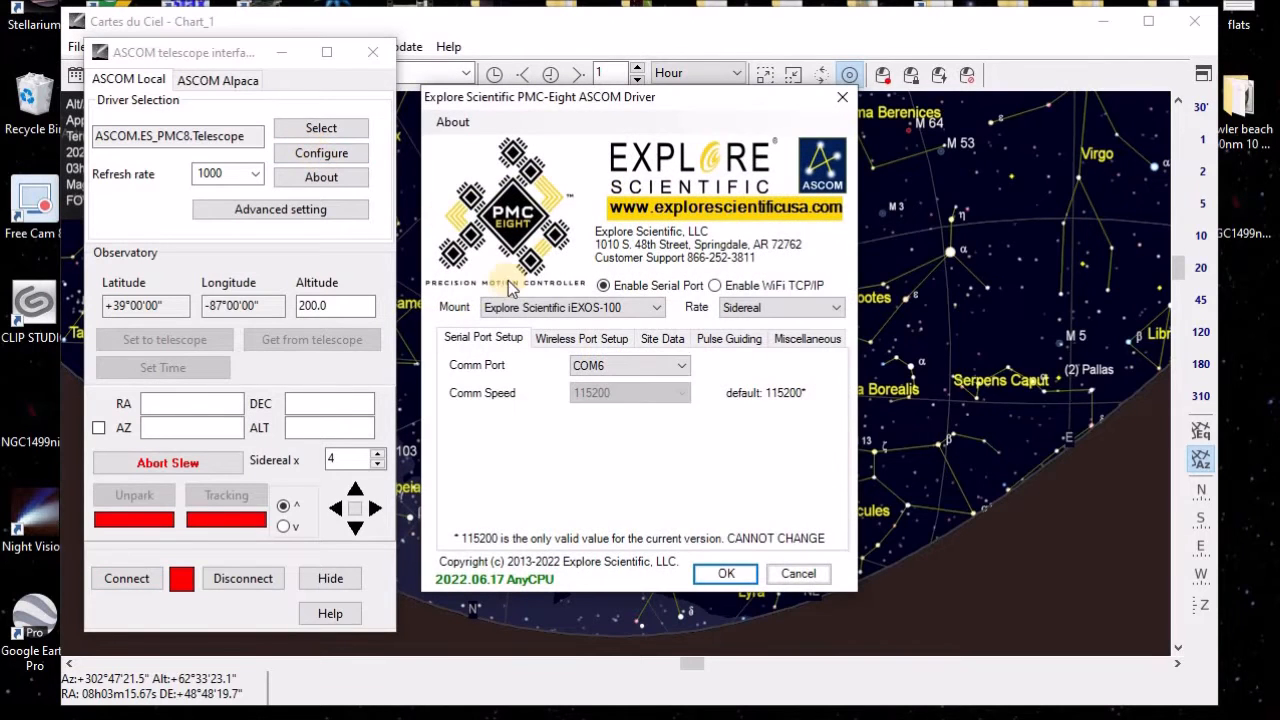
{"action": "left_click", "coordinate": [806, 575]}
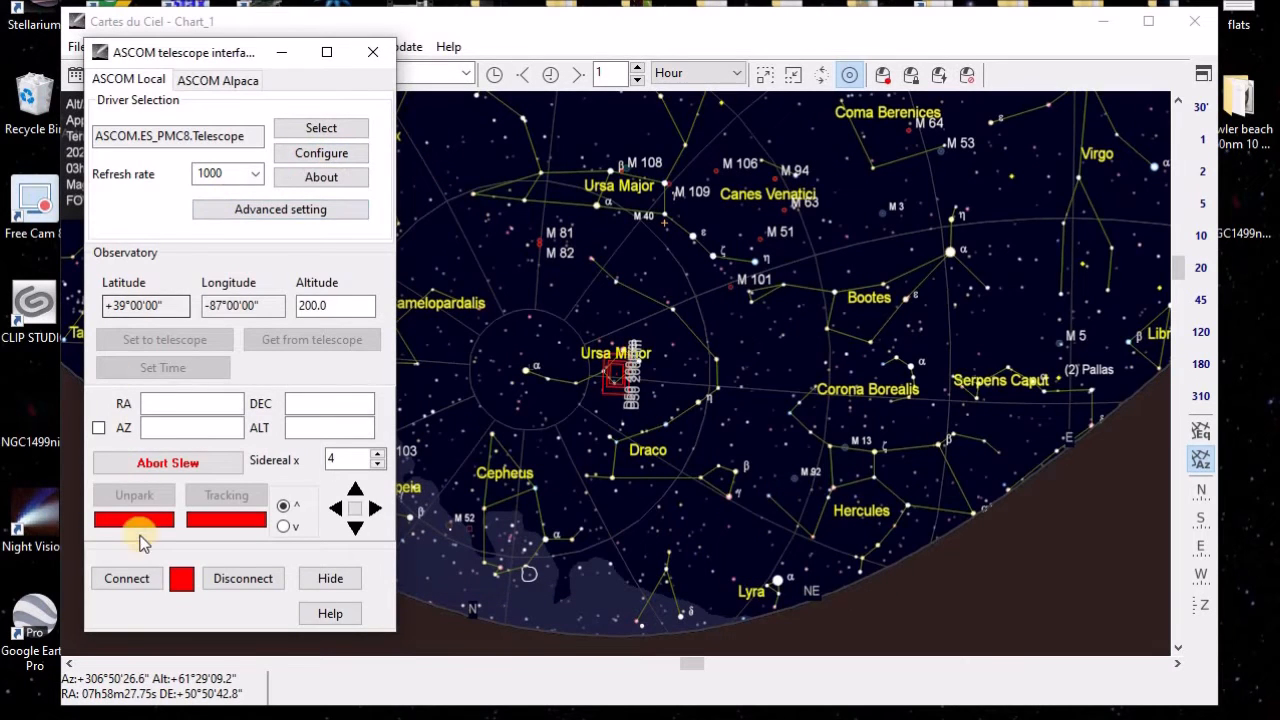
- Connect to the ES_PMC8 telescope, unpark the mount and turn on its tracking
{"action": "left_click", "coordinate": [139, 588]}
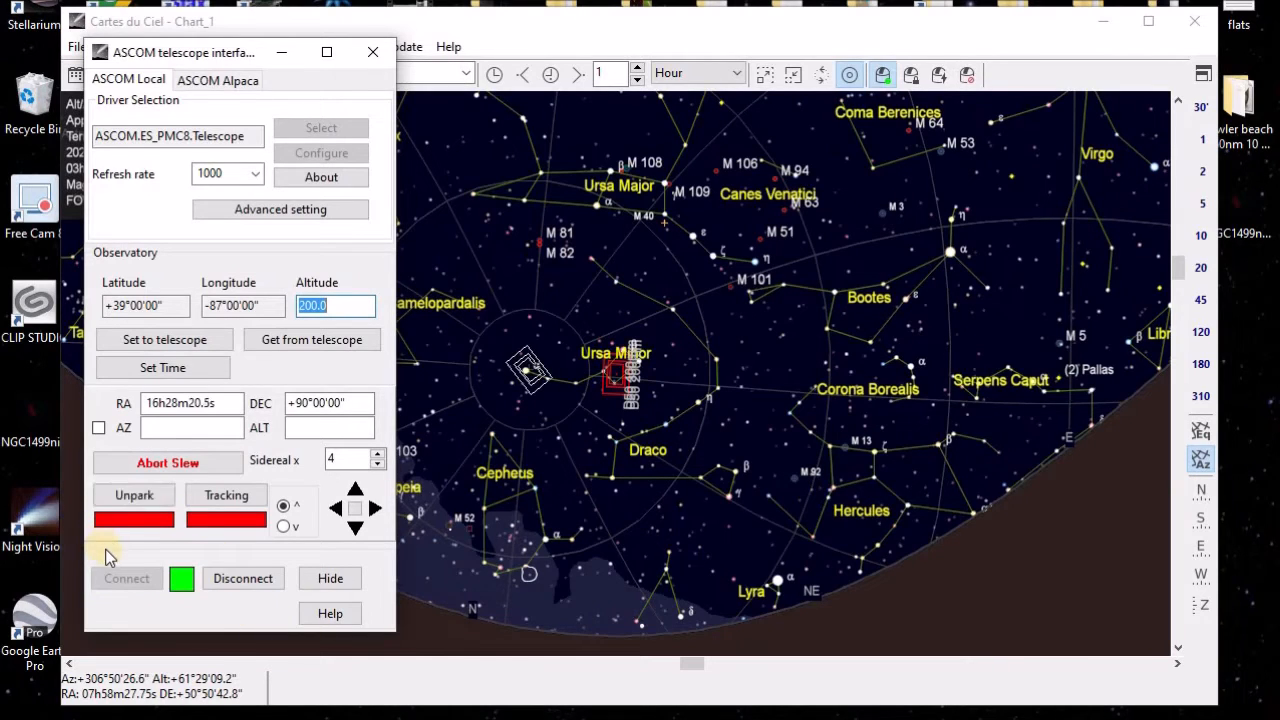
{"action": "left_click", "coordinate": [131, 497]}
{"action": "left_click", "coordinate": [245, 498]}
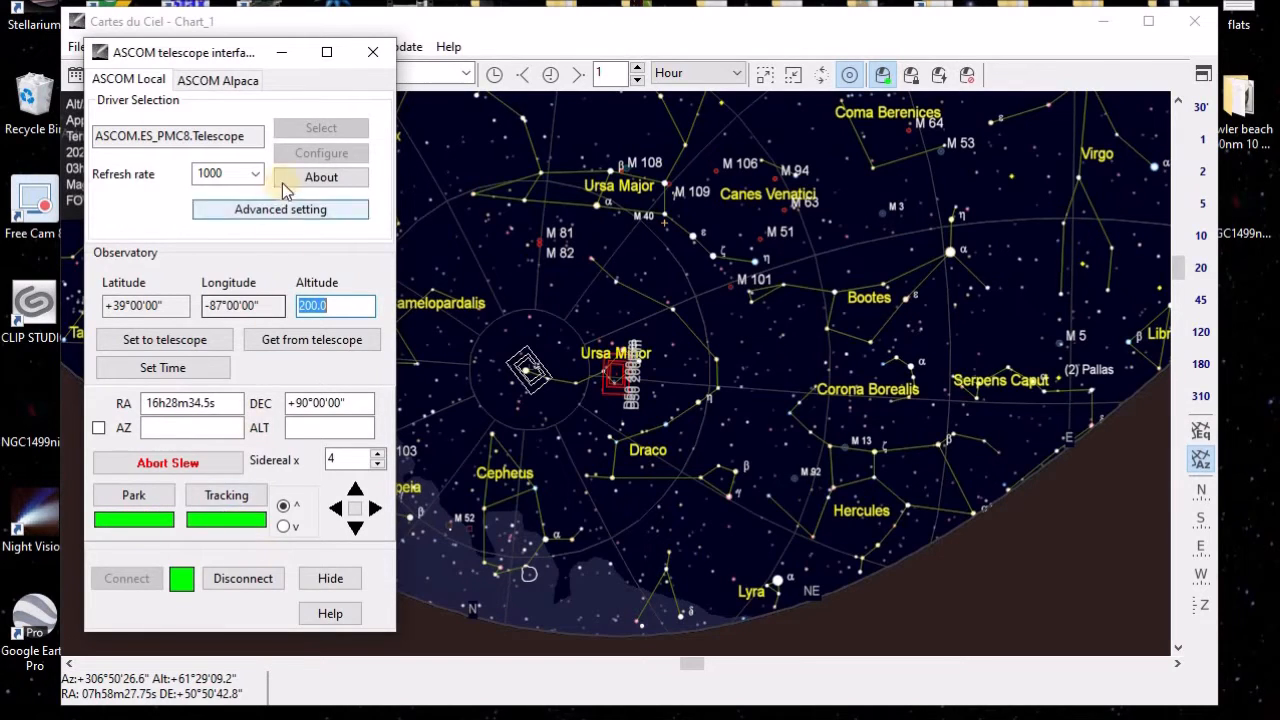
- Close the telescope interface and make the sky chart track the telescope's position around Polaris
{"action": "left_click", "coordinate": [373, 55]}
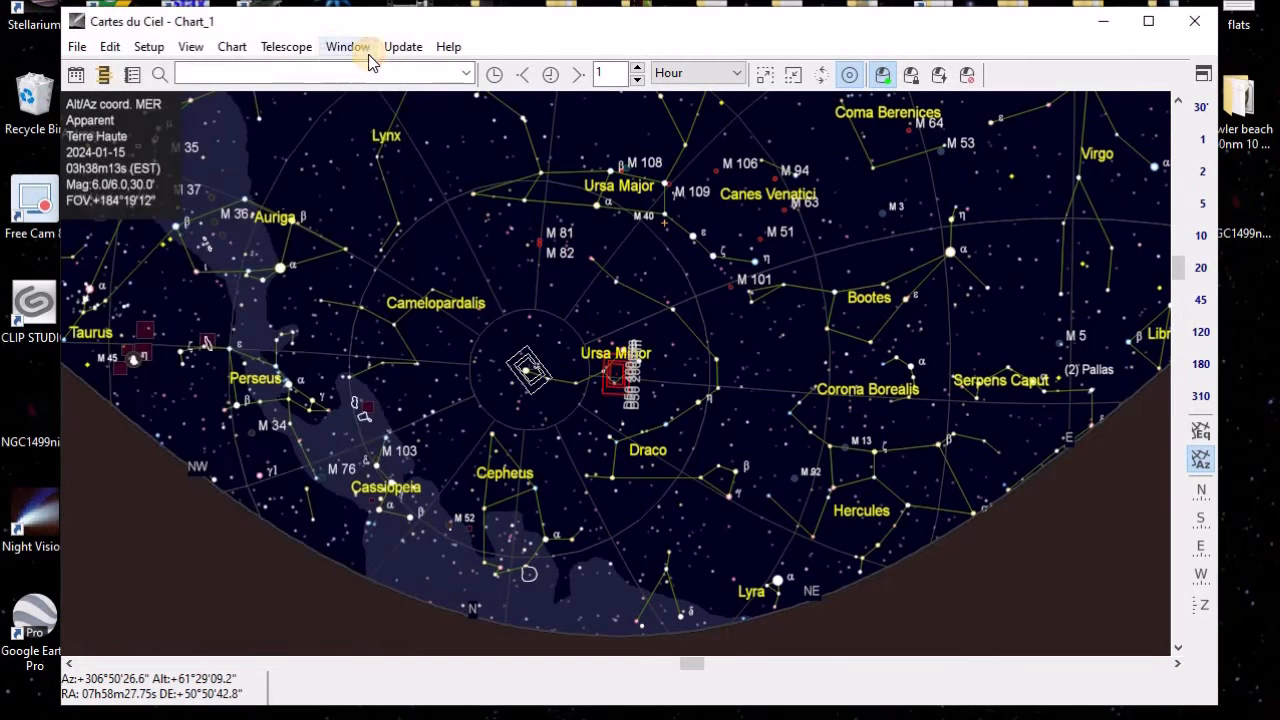
{"action": "left_click", "coordinate": [293, 50]}
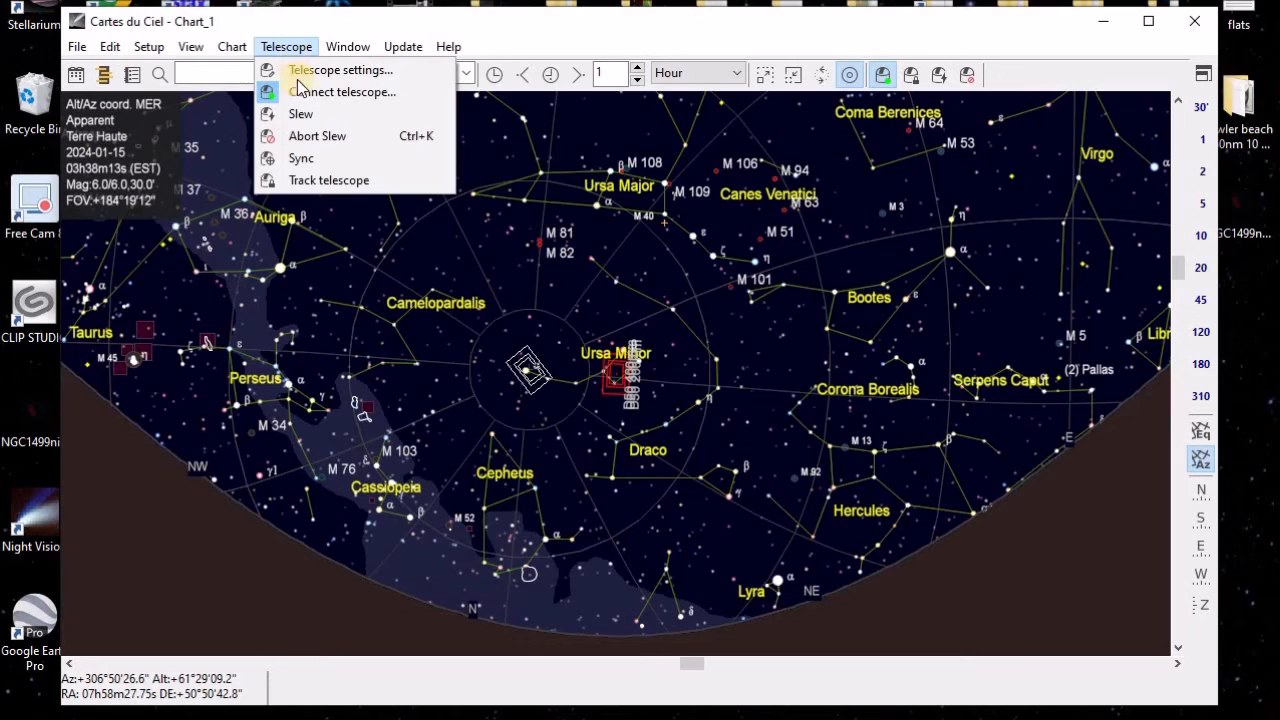
{"action": "left_click", "coordinate": [330, 182]}
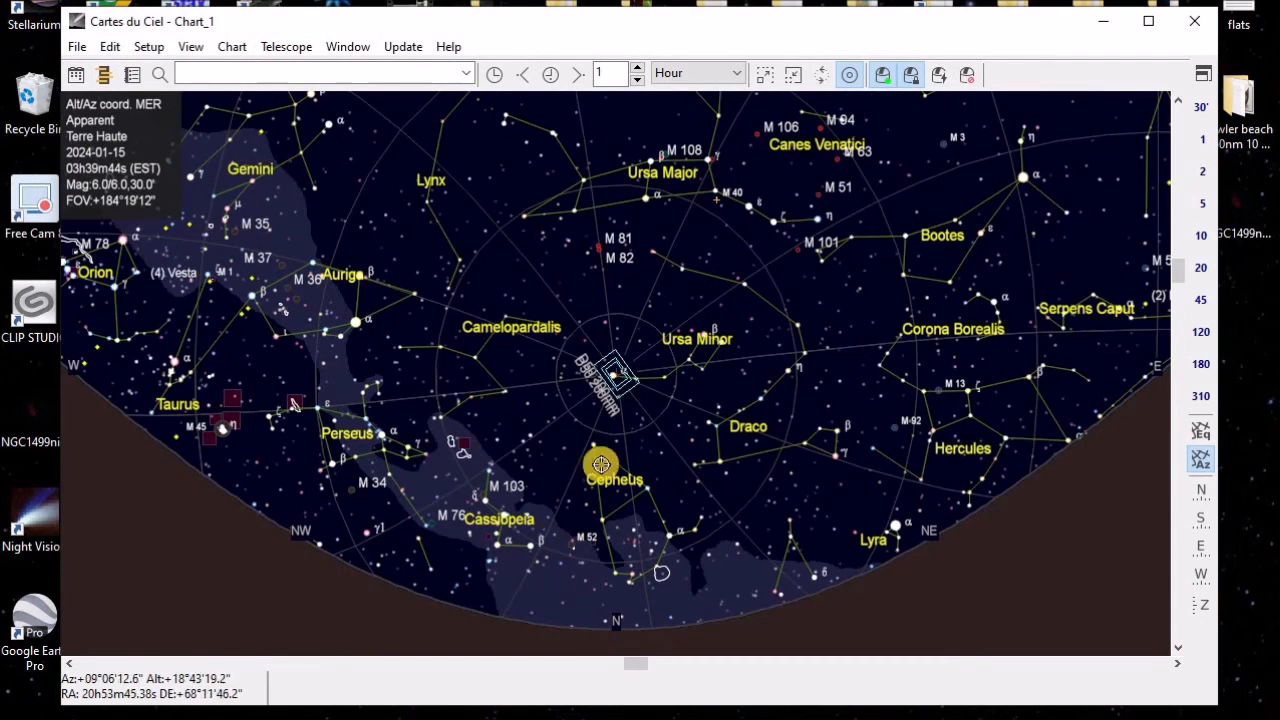
{"action": "scroll", "coordinate": [645, 396], "scroll_direction": "up", "scroll_amount": 1}
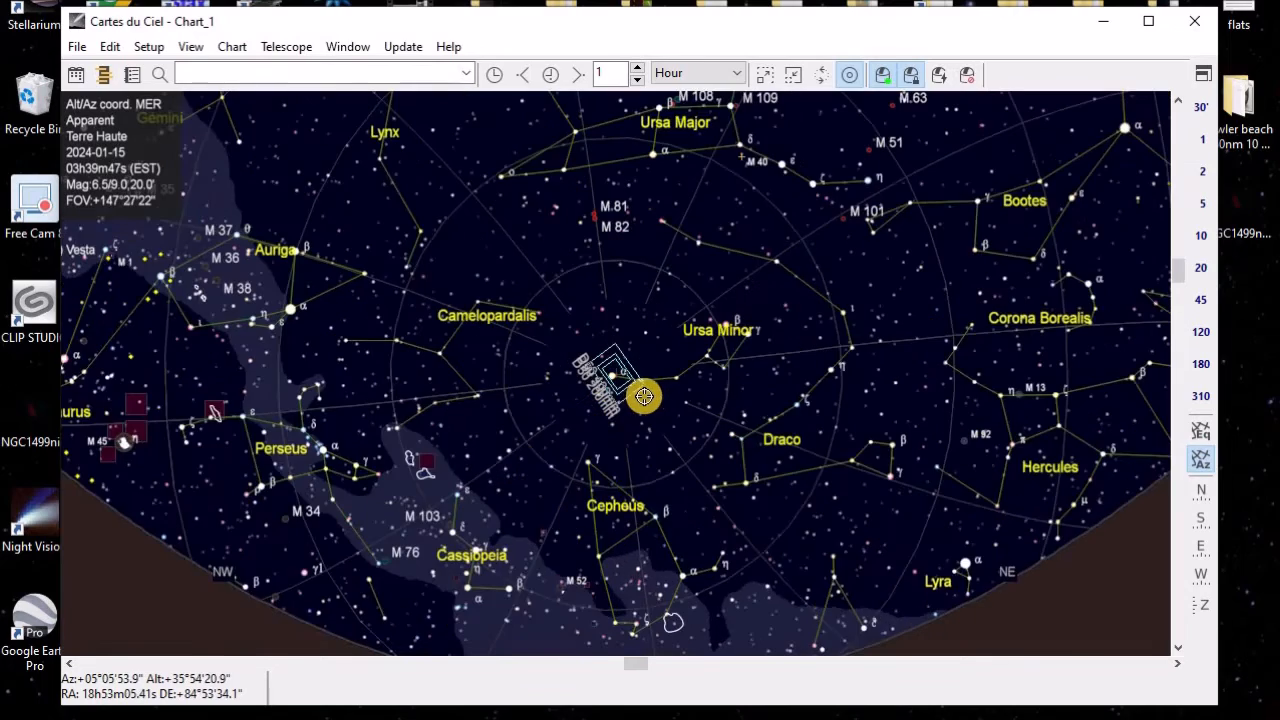
{"action": "scroll", "coordinate": [645, 396], "scroll_direction": "up", "scroll_amount": 3}
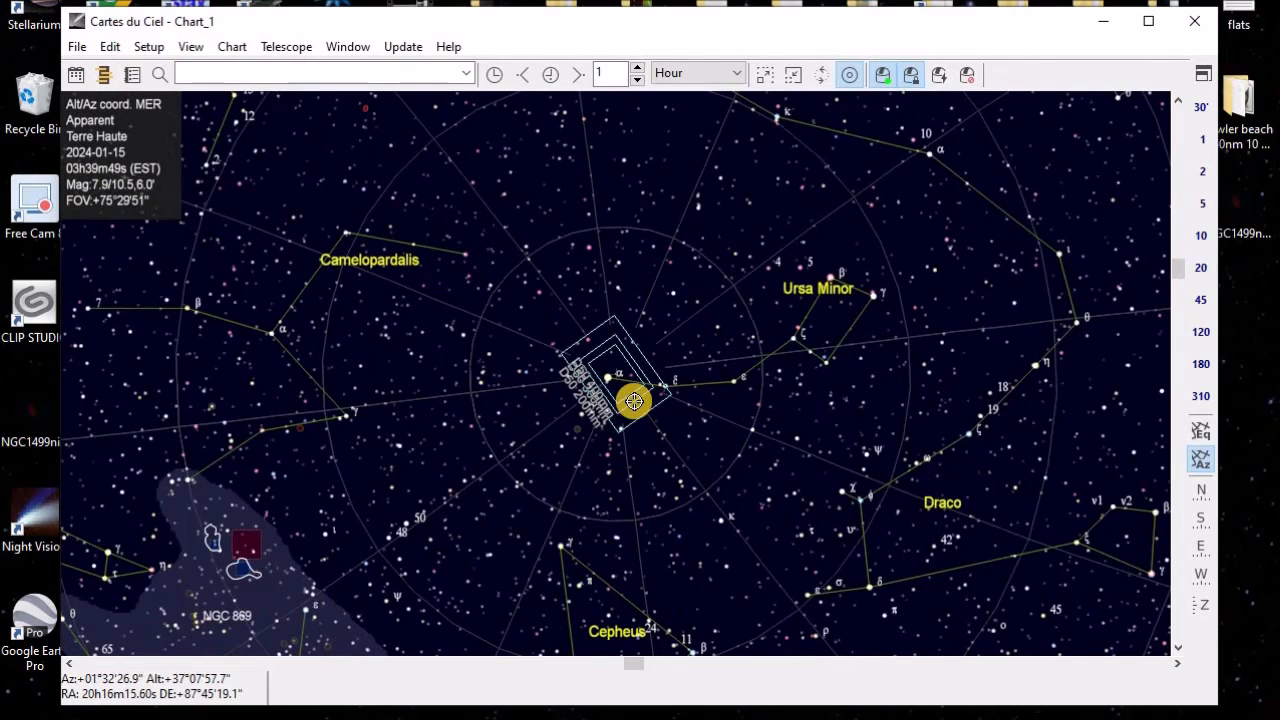
{"action": "scroll", "coordinate": [633, 401], "scroll_direction": "up", "scroll_amount": 3}
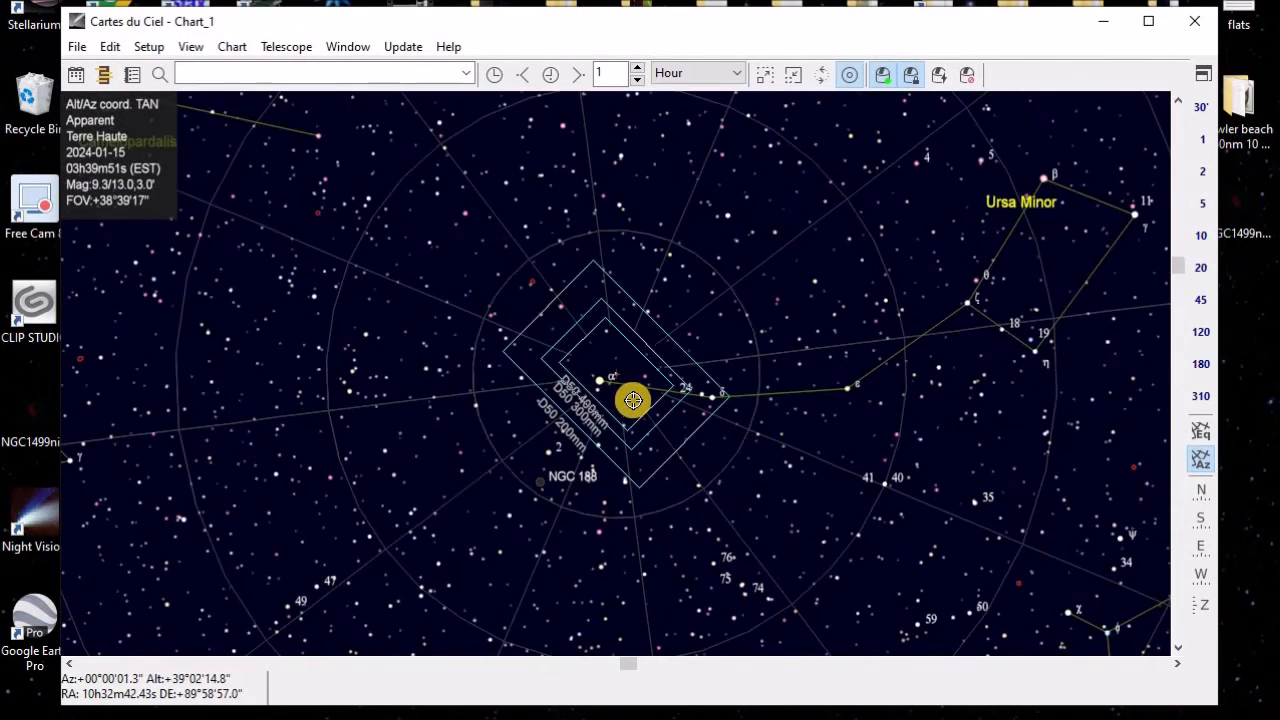
{"action": "scroll", "coordinate": [630, 398], "scroll_direction": "down", "scroll_amount": 1}
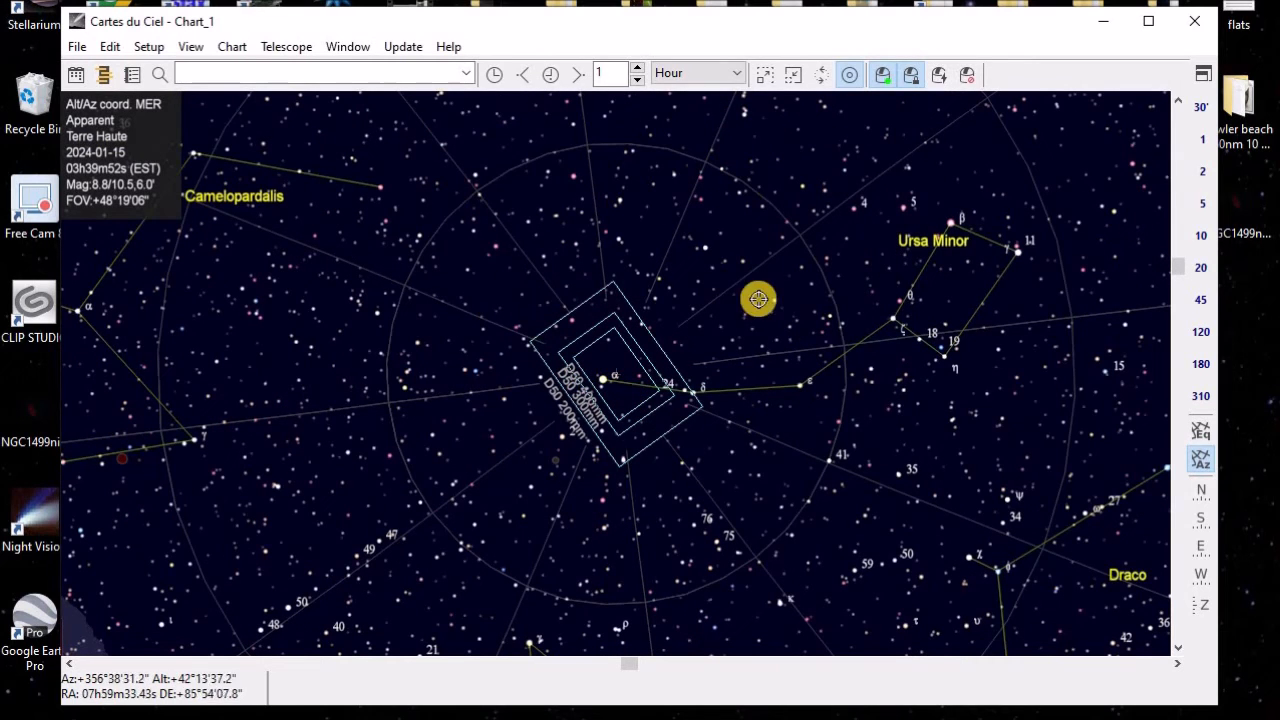
- Limit the CCD finder rectangles shown on the chart to D50 300mm in the display settings
{"action": "left_click", "coordinate": [155, 50]}
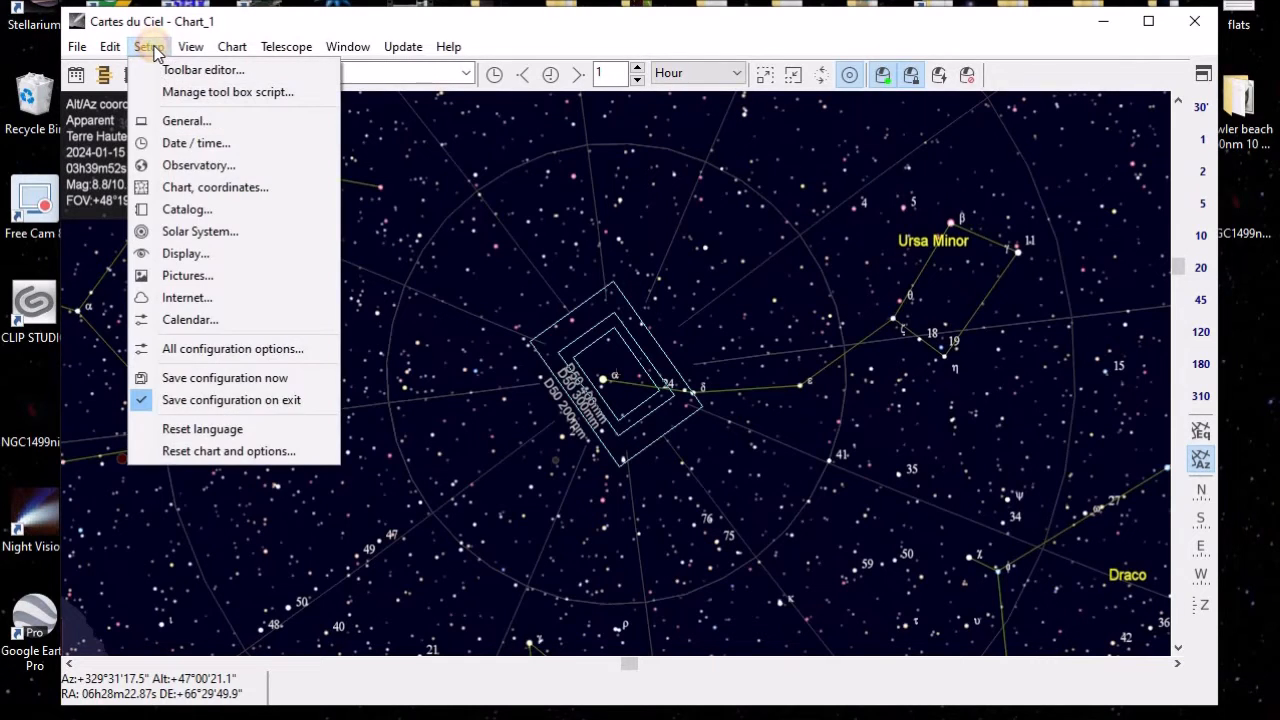
{"action": "left_click", "coordinate": [180, 255]}
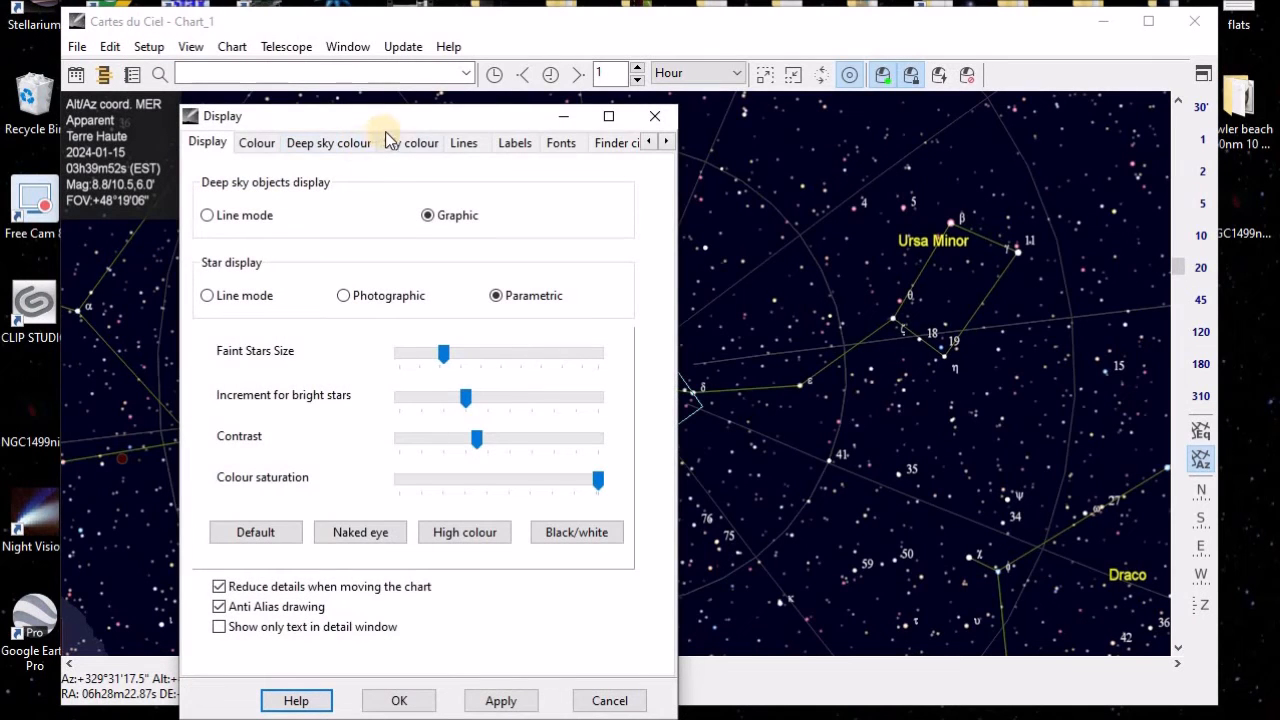
{"action": "left_click_drag", "start_coordinate": [403, 117], "coordinate": [297, 30]}
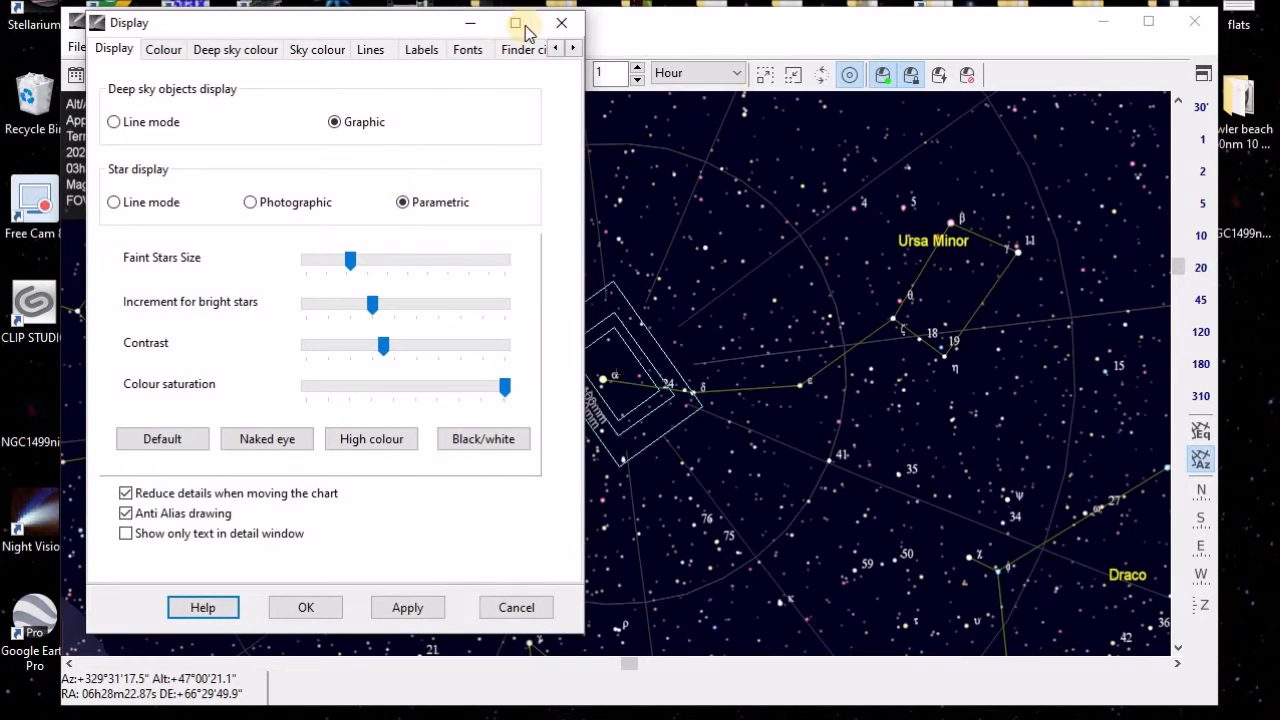
{"action": "left_click", "coordinate": [573, 50]}
{"action": "left_click", "coordinate": [573, 50]}
{"action": "left_click", "coordinate": [573, 50]}
{"action": "left_click", "coordinate": [573, 50]}
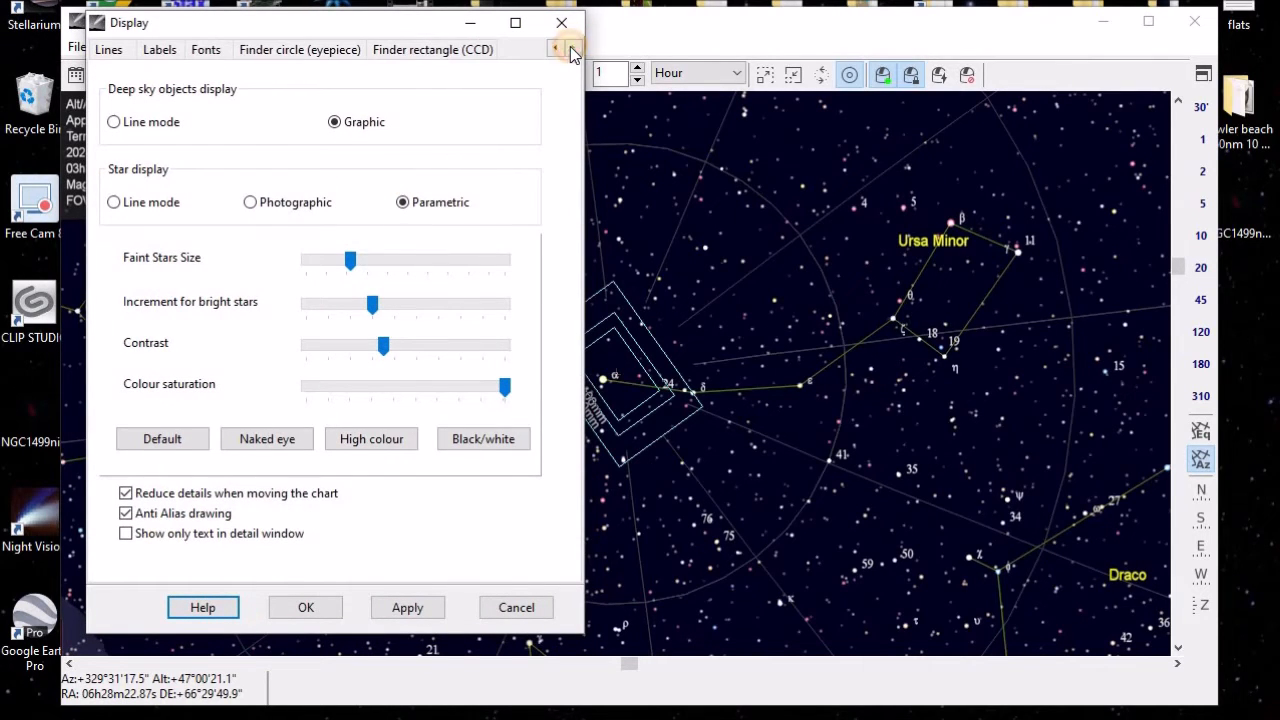
{"action": "left_click", "coordinate": [422, 50]}
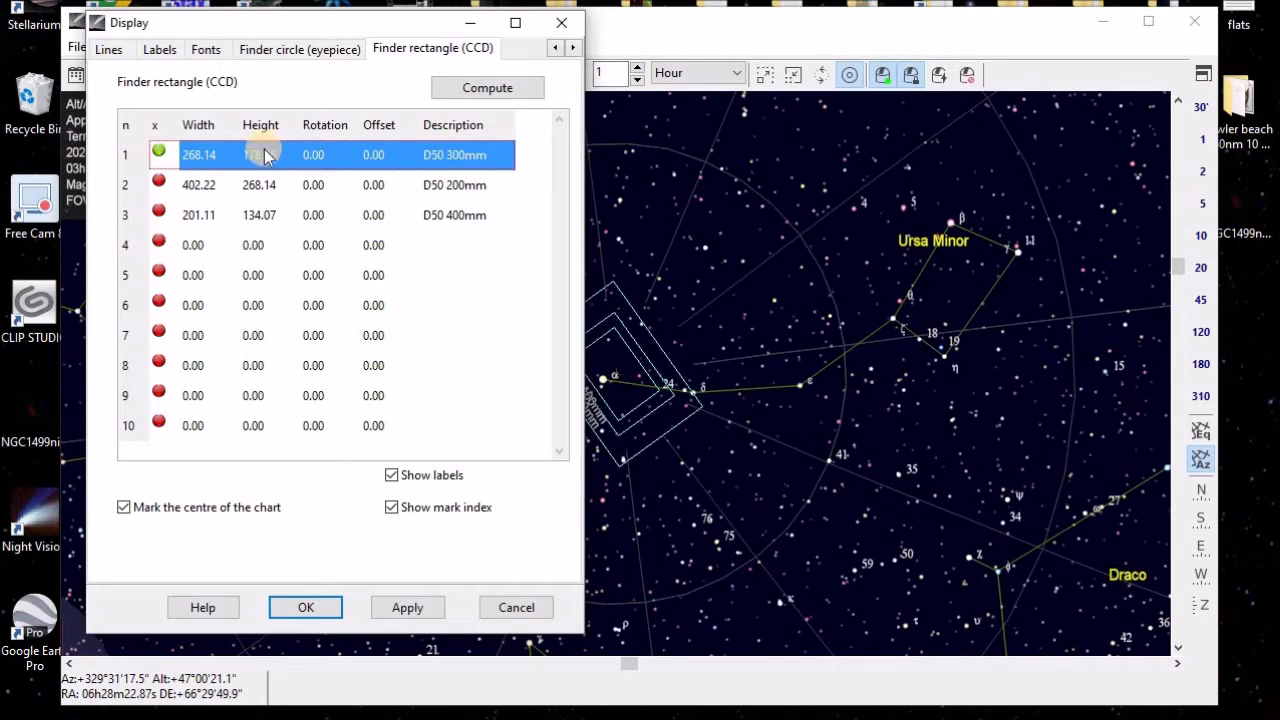
{"action": "double_click", "coordinate": [195, 166]}
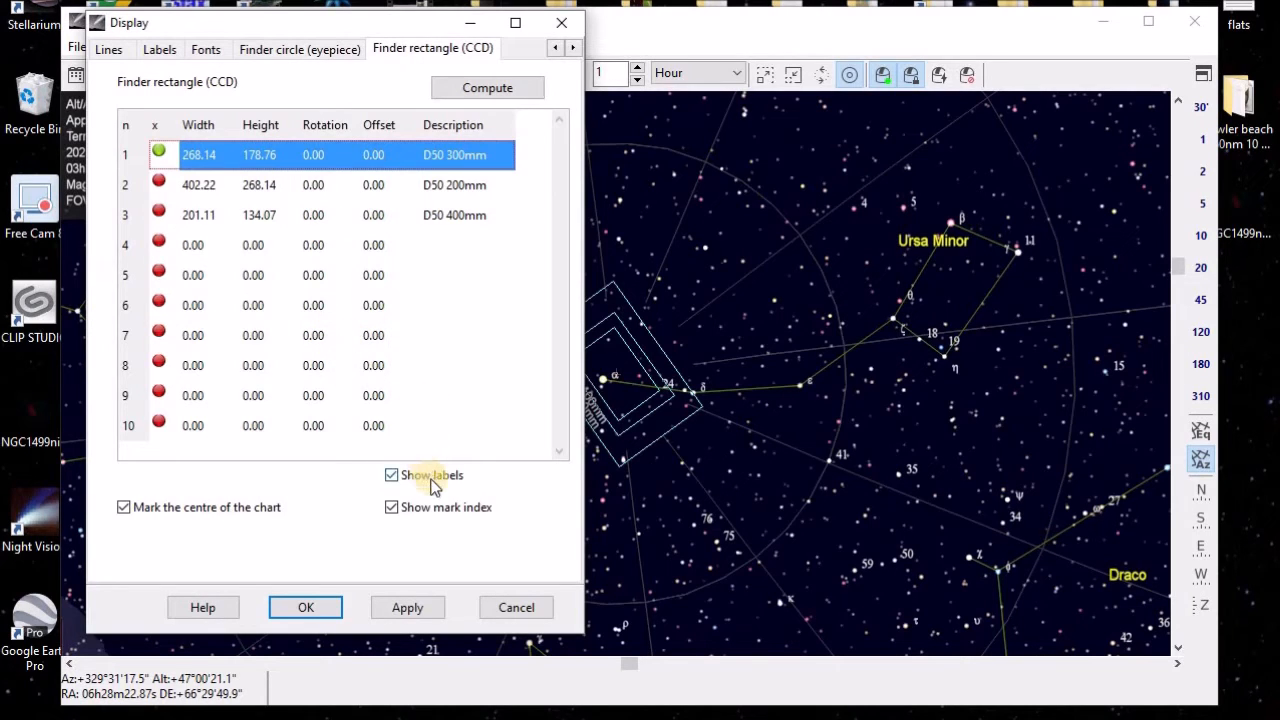
{"action": "left_click", "coordinate": [306, 608]}
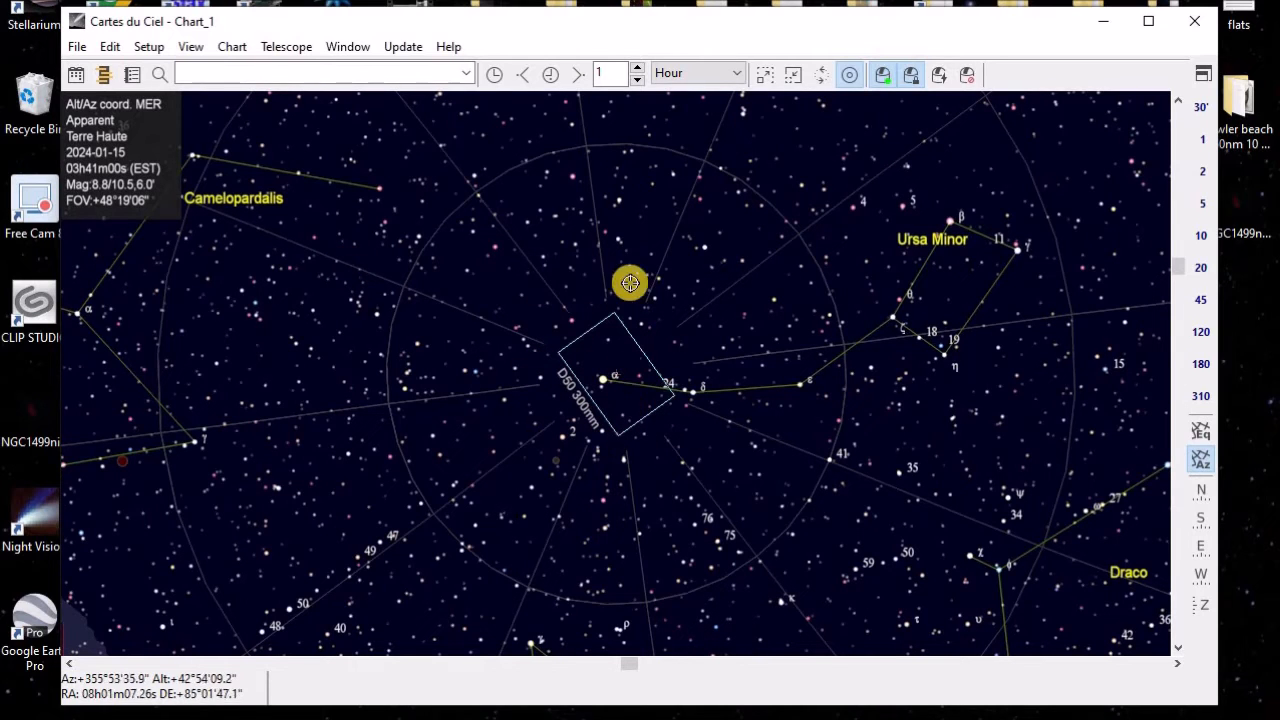
- Examine the sky area around Polaris that the D50 300mm finder rectangle covers
{"action": "scroll", "coordinate": [577, 363], "scroll_direction": "up", "scroll_amount": 2}
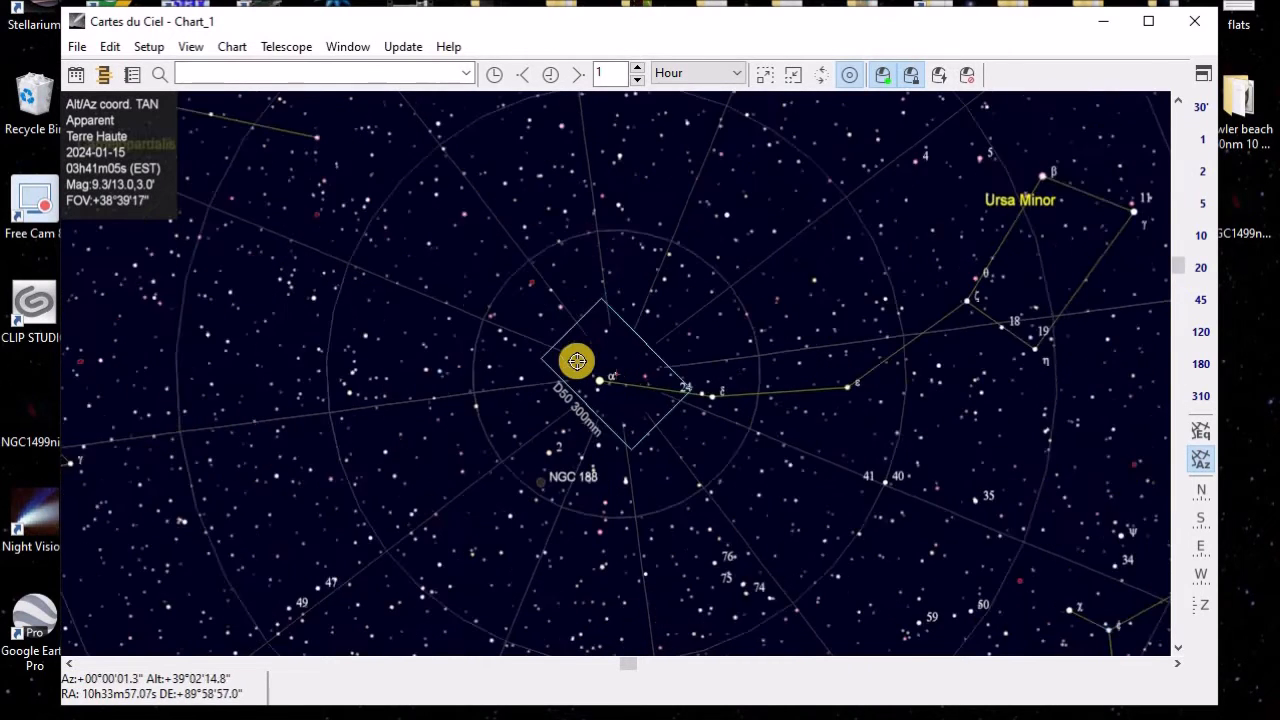
{"action": "scroll", "coordinate": [631, 374], "scroll_direction": "up", "scroll_amount": 3}
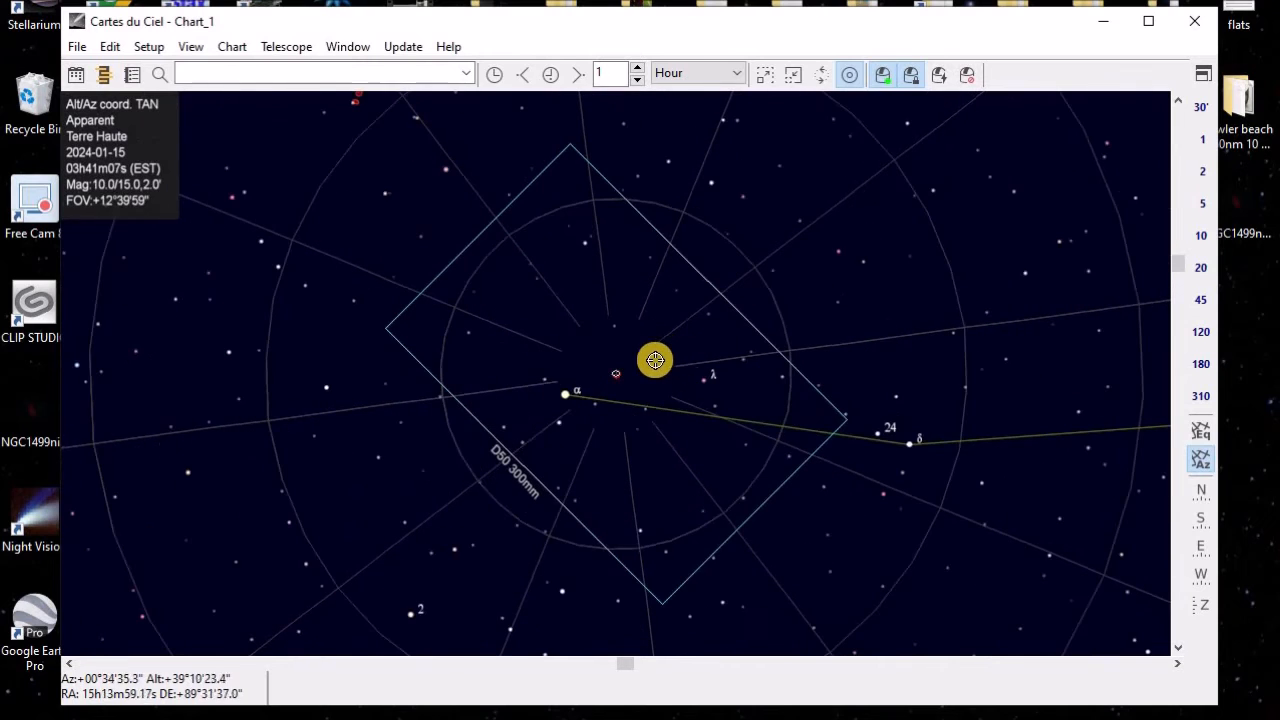
{"action": "scroll", "coordinate": [624, 385], "scroll_direction": "up", "scroll_amount": 1}
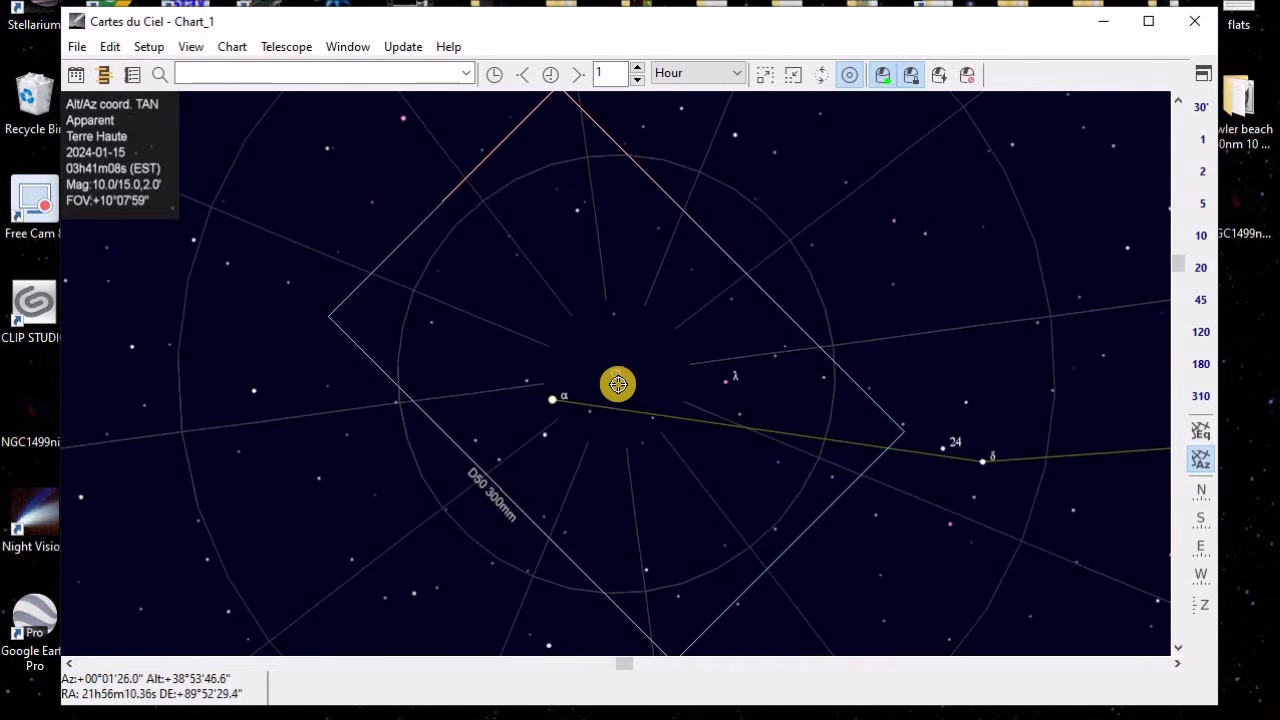
{"action": "scroll", "coordinate": [620, 390], "scroll_direction": "down", "scroll_amount": 2}
{"action": "scroll", "coordinate": [630, 378], "scroll_direction": "up", "scroll_amount": 2}
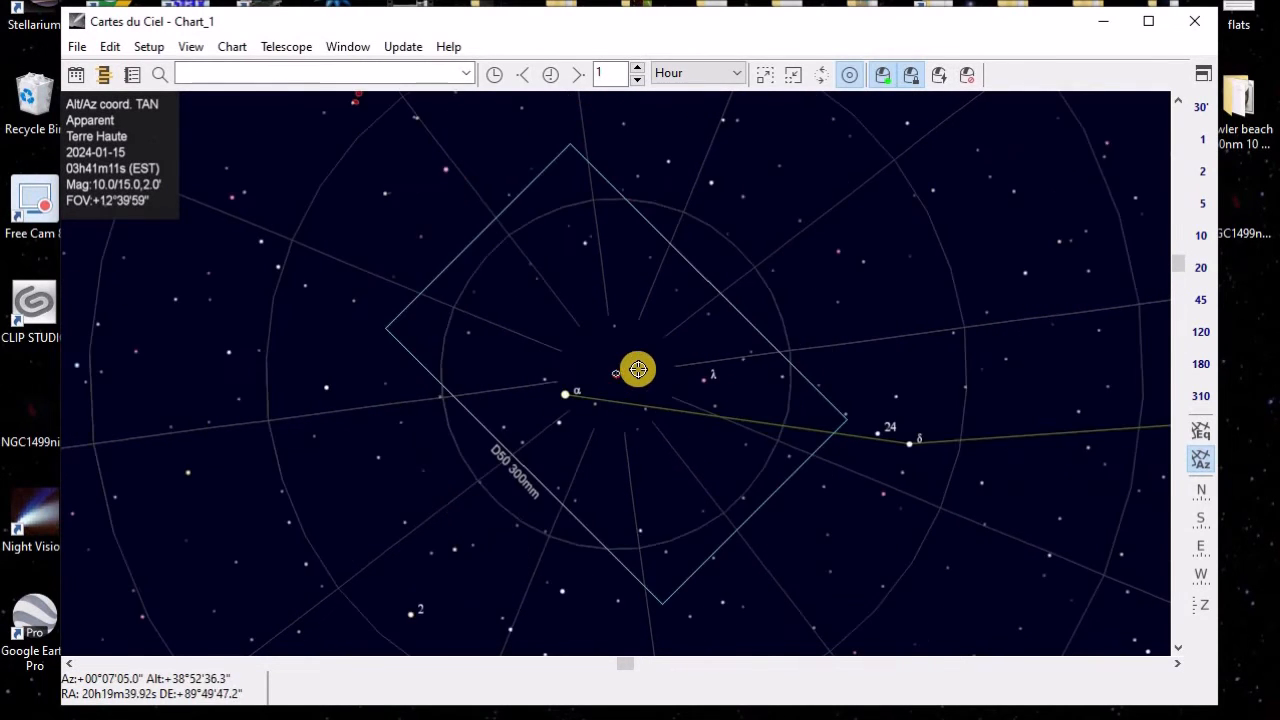
{"action": "scroll", "coordinate": [639, 367], "scroll_direction": "down", "scroll_amount": 3}
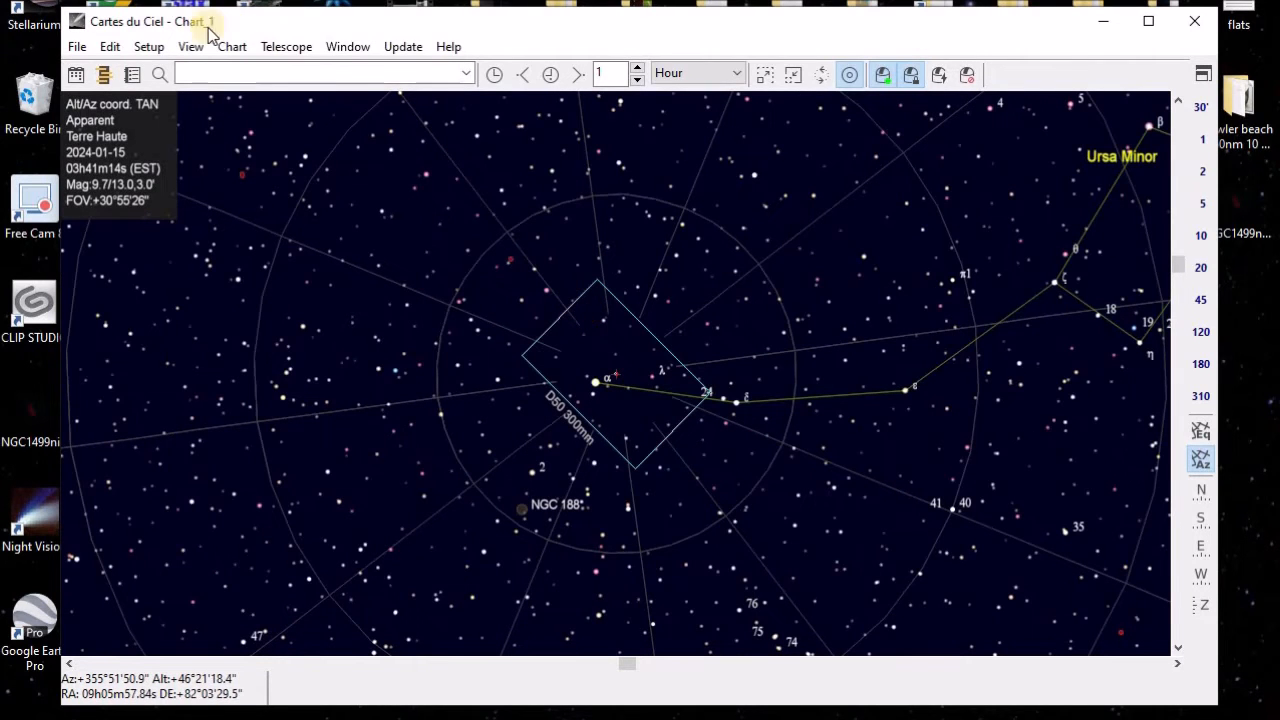
{"action": "scroll", "coordinate": [358, 196], "scroll_direction": "down", "scroll_amount": 1}
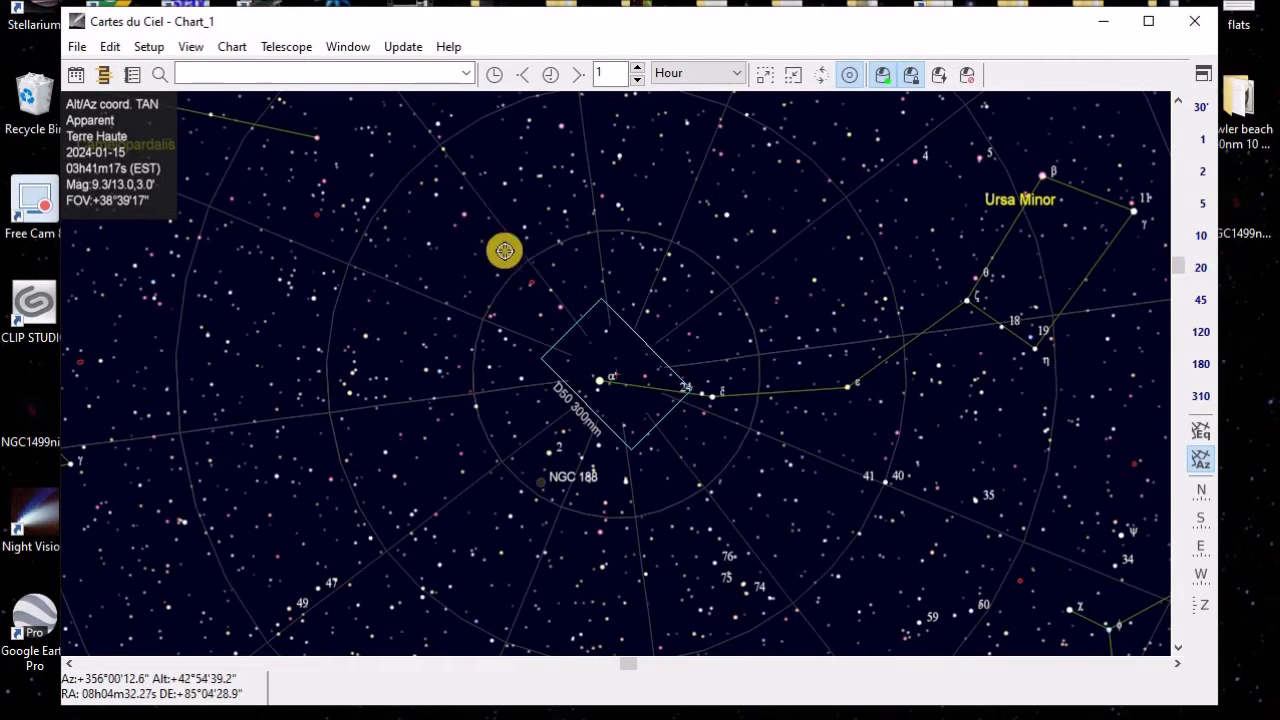
{"action": "scroll", "coordinate": [580, 310], "scroll_direction": "down", "scroll_amount": 1}
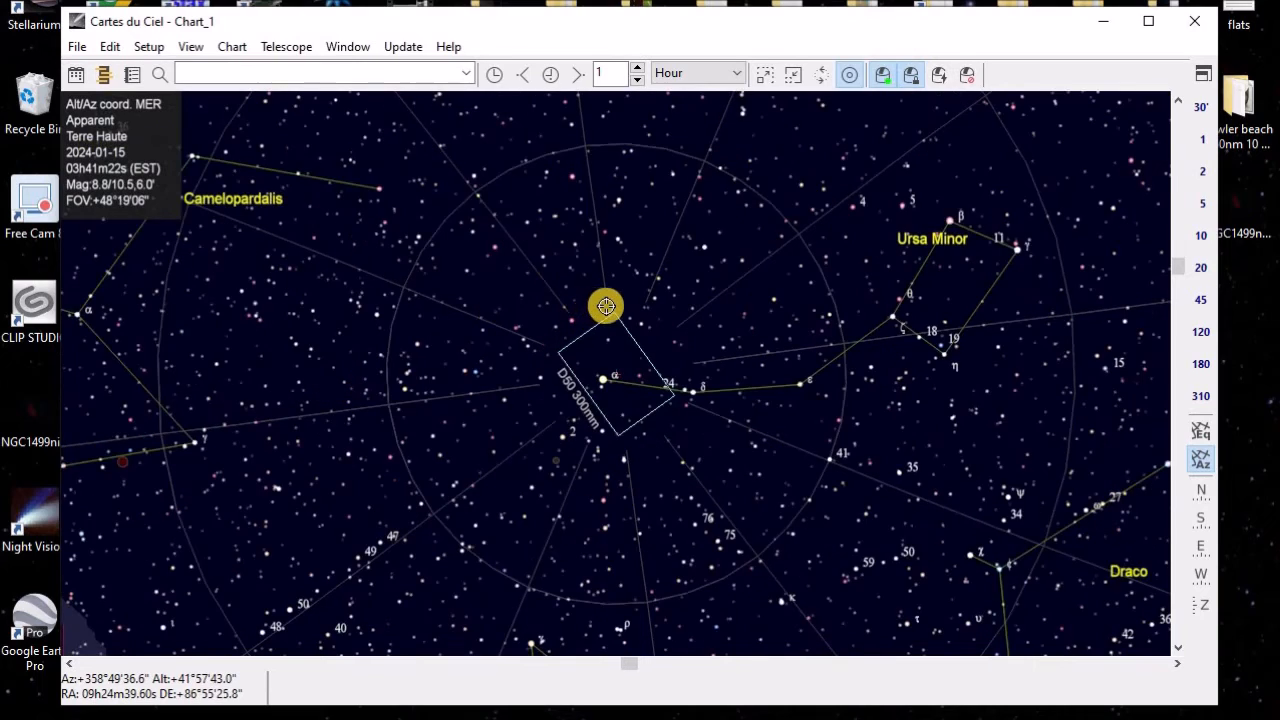
- Select galaxy M 101 on the wide sky chart and open its object details
{"action": "scroll", "coordinate": [610, 302], "scroll_direction": "down", "scroll_amount": 1}
{"action": "scroll", "coordinate": [616, 300], "scroll_direction": "down", "scroll_amount": 1}
{"action": "scroll", "coordinate": [624, 295], "scroll_direction": "down", "scroll_amount": 1}
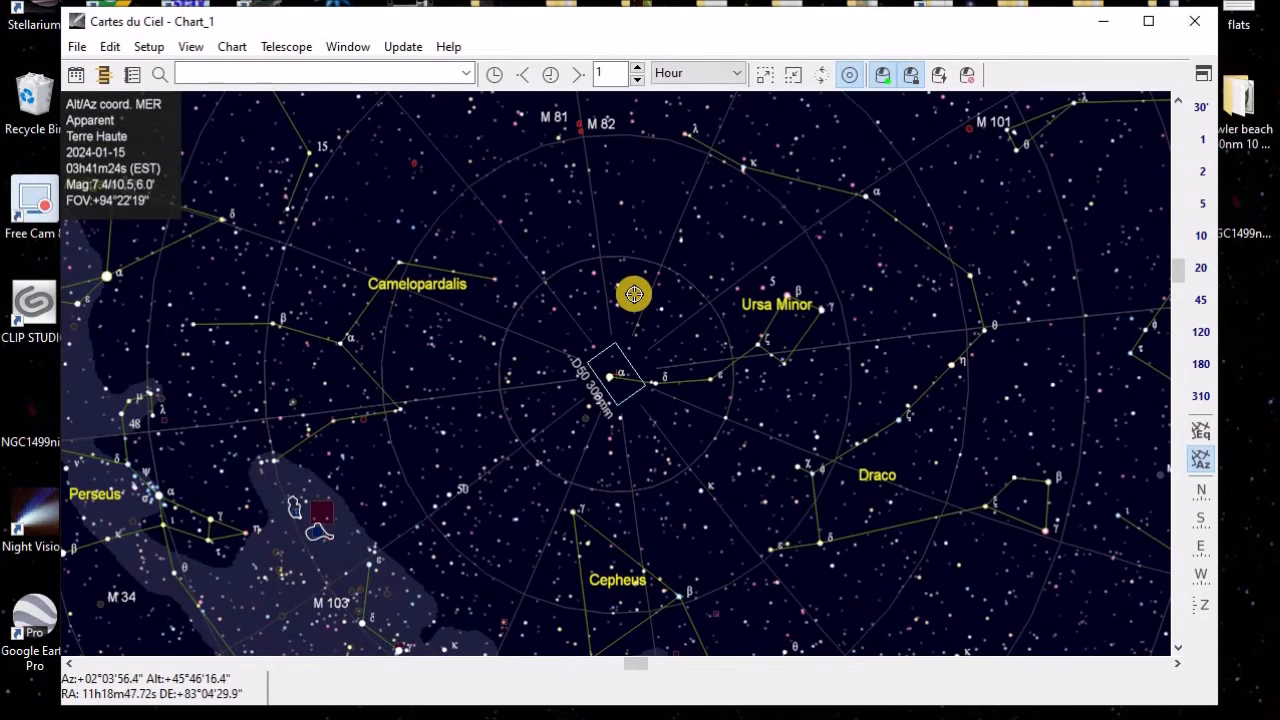
{"action": "scroll", "coordinate": [618, 292], "scroll_direction": "down", "scroll_amount": 1}
{"action": "scroll", "coordinate": [609, 287], "scroll_direction": "down", "scroll_amount": 1}
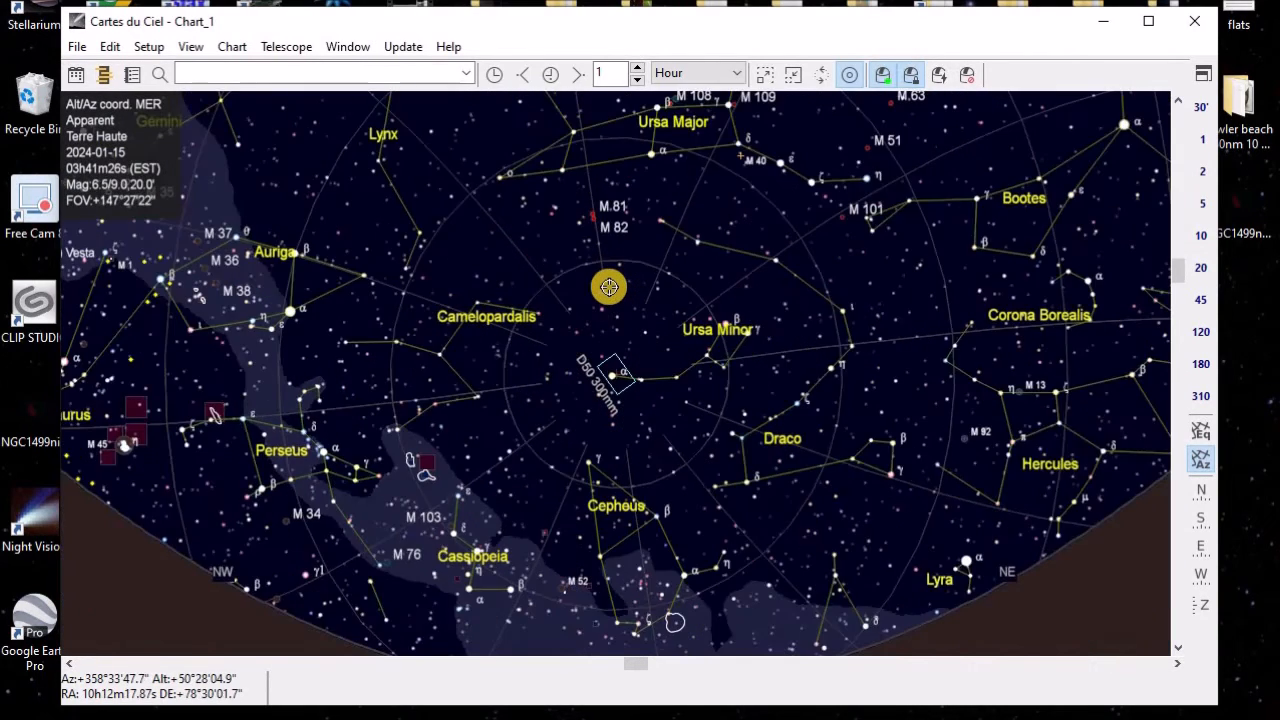
{"action": "scroll", "coordinate": [609, 287], "scroll_direction": "down", "scroll_amount": 1}
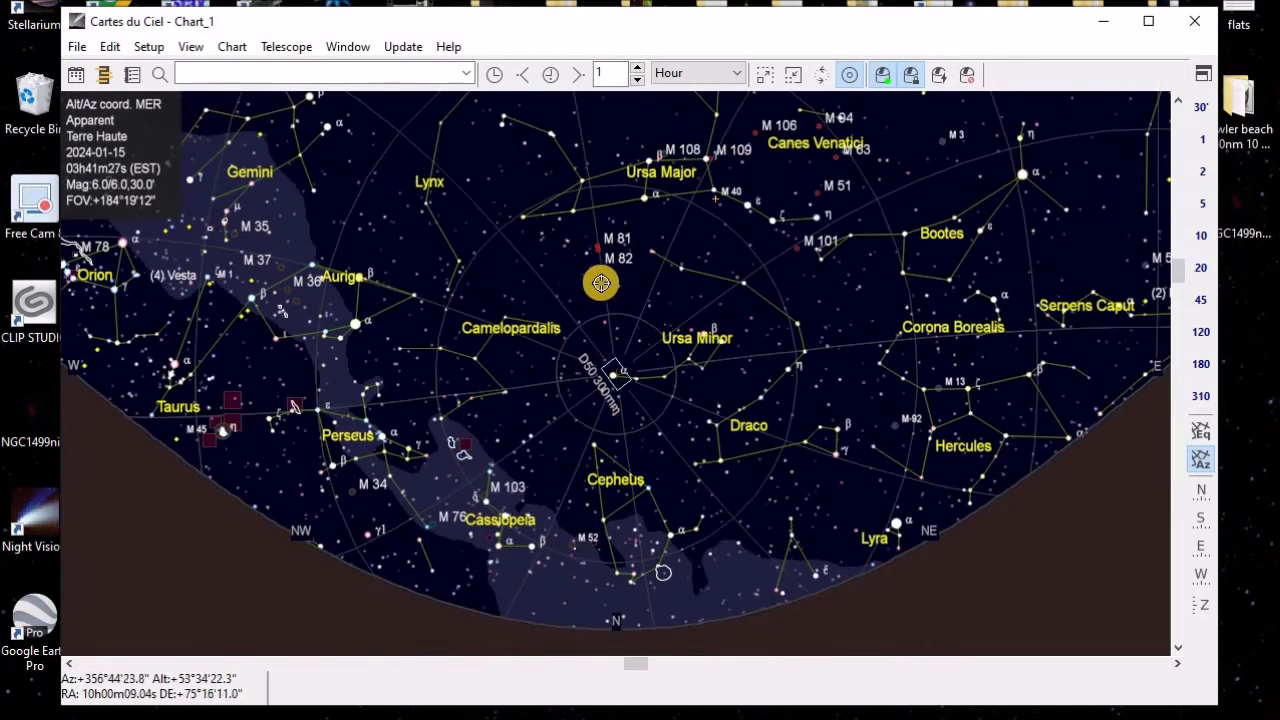
{"action": "left_click", "coordinate": [797, 245]}
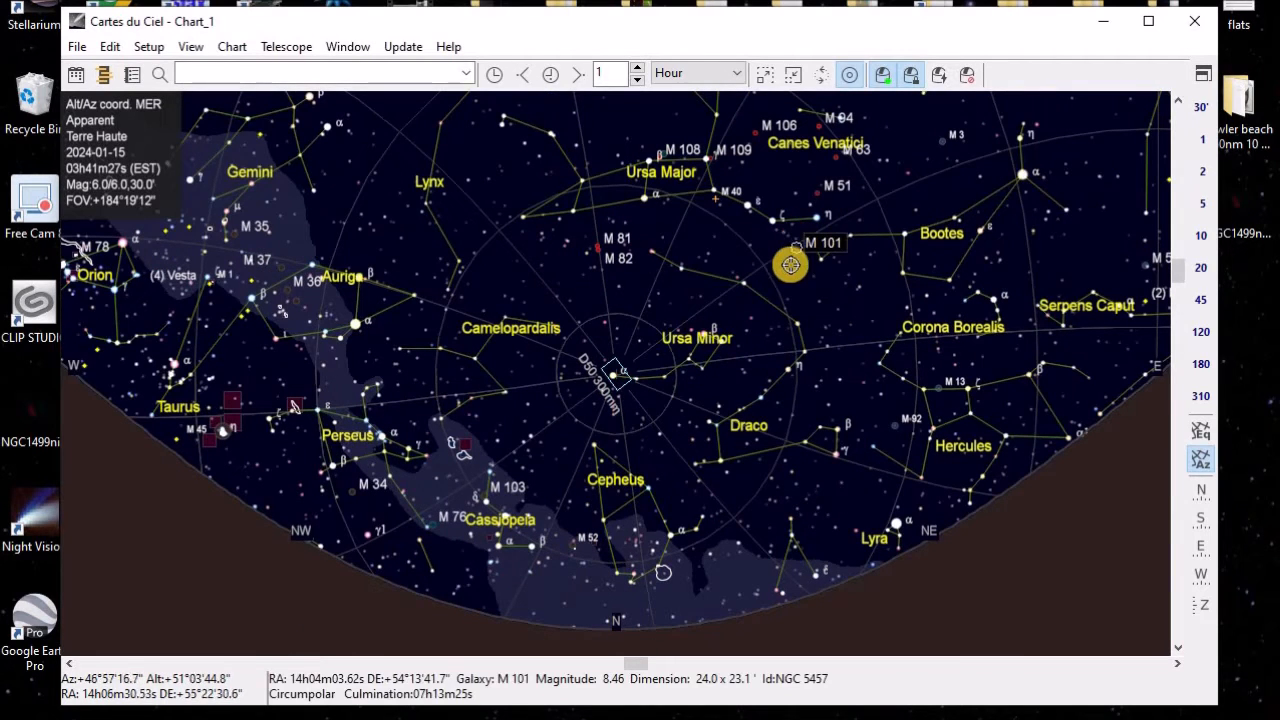
{"action": "right_click", "coordinate": [797, 245]}
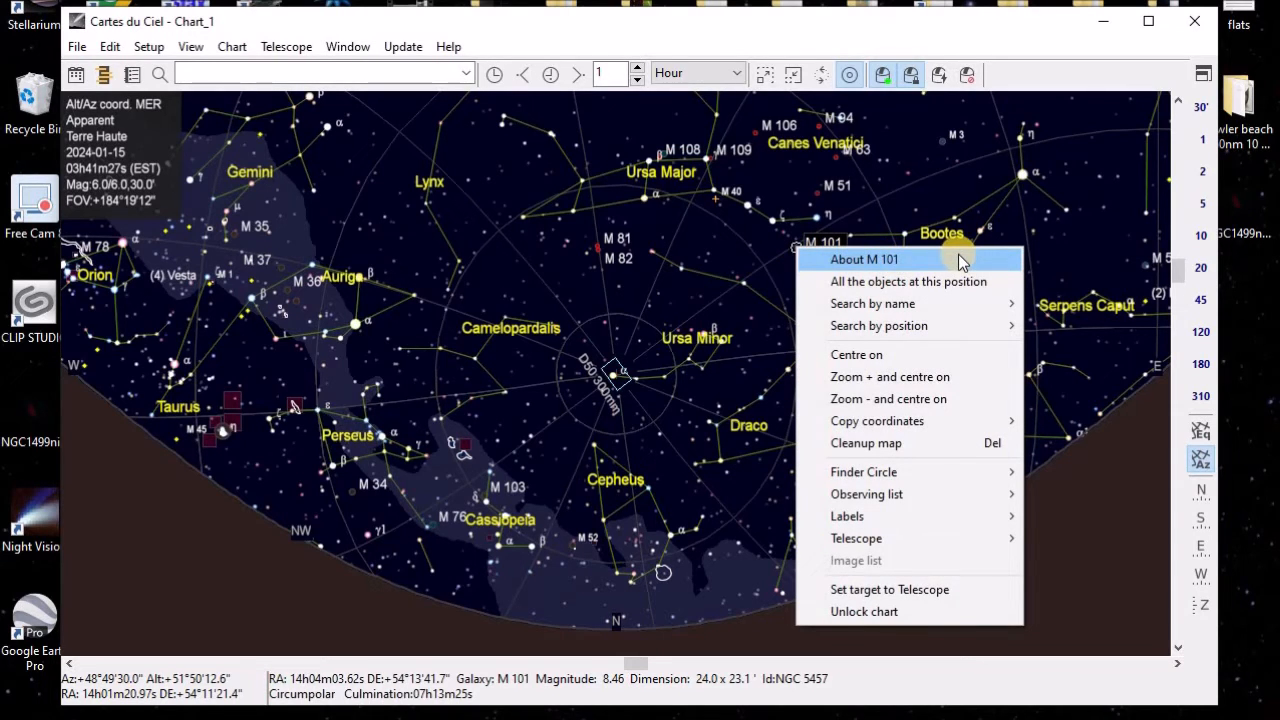
{"action": "left_click", "coordinate": [960, 260]}
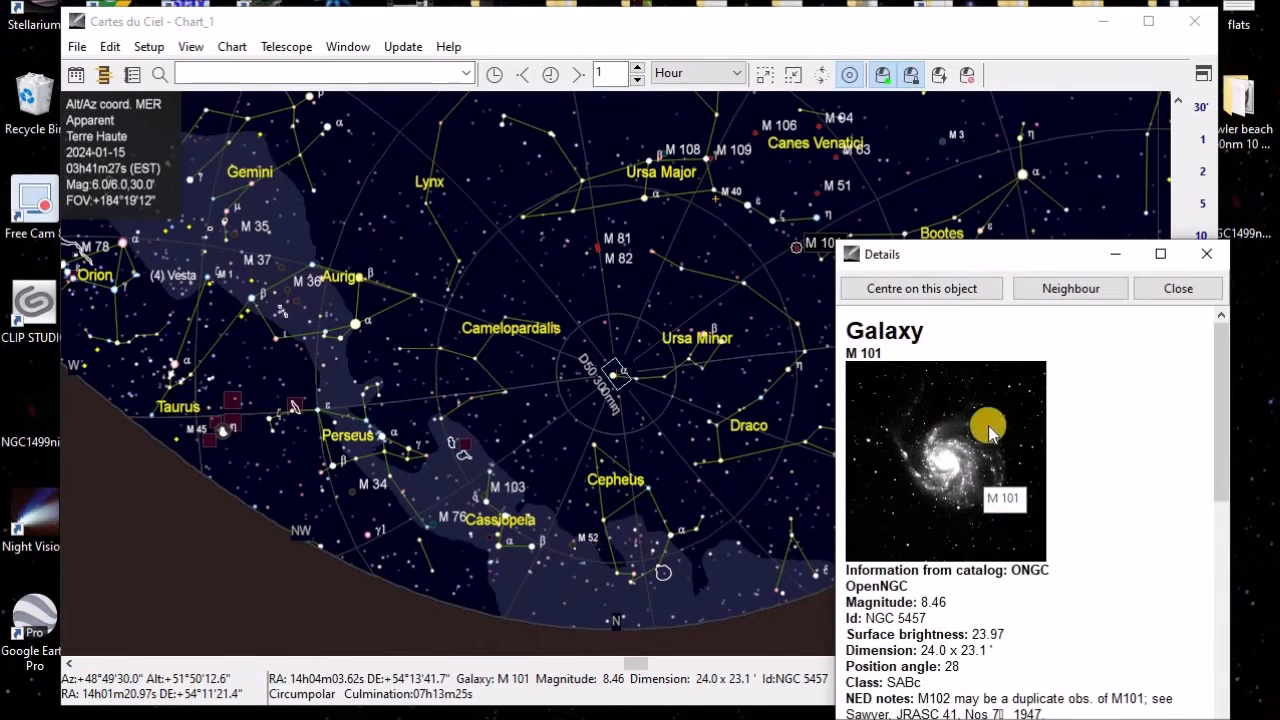
{"action": "left_click_drag", "start_coordinate": [1028, 254], "coordinate": [836, 80]}
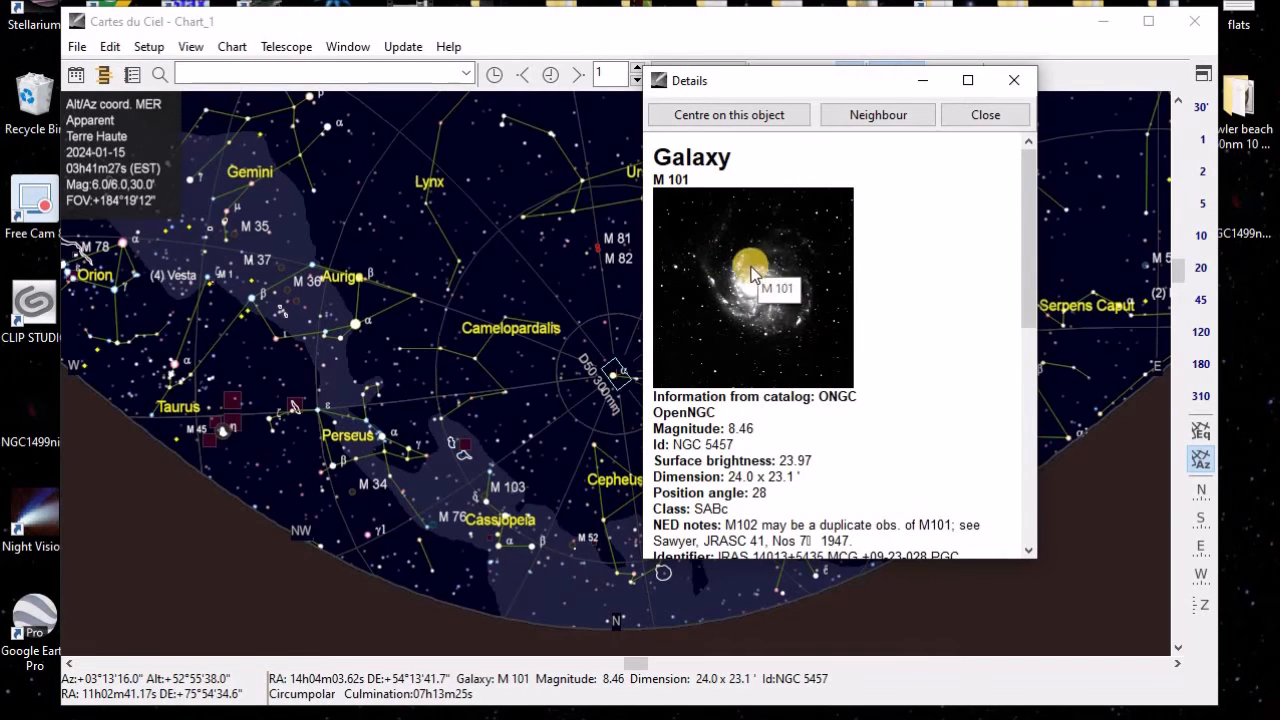
- Read M 101's catalogue data, coordinates and visibility for the observatory, and close the details
{"action": "scroll", "coordinate": [834, 257], "scroll_direction": "down", "scroll_amount": 1}
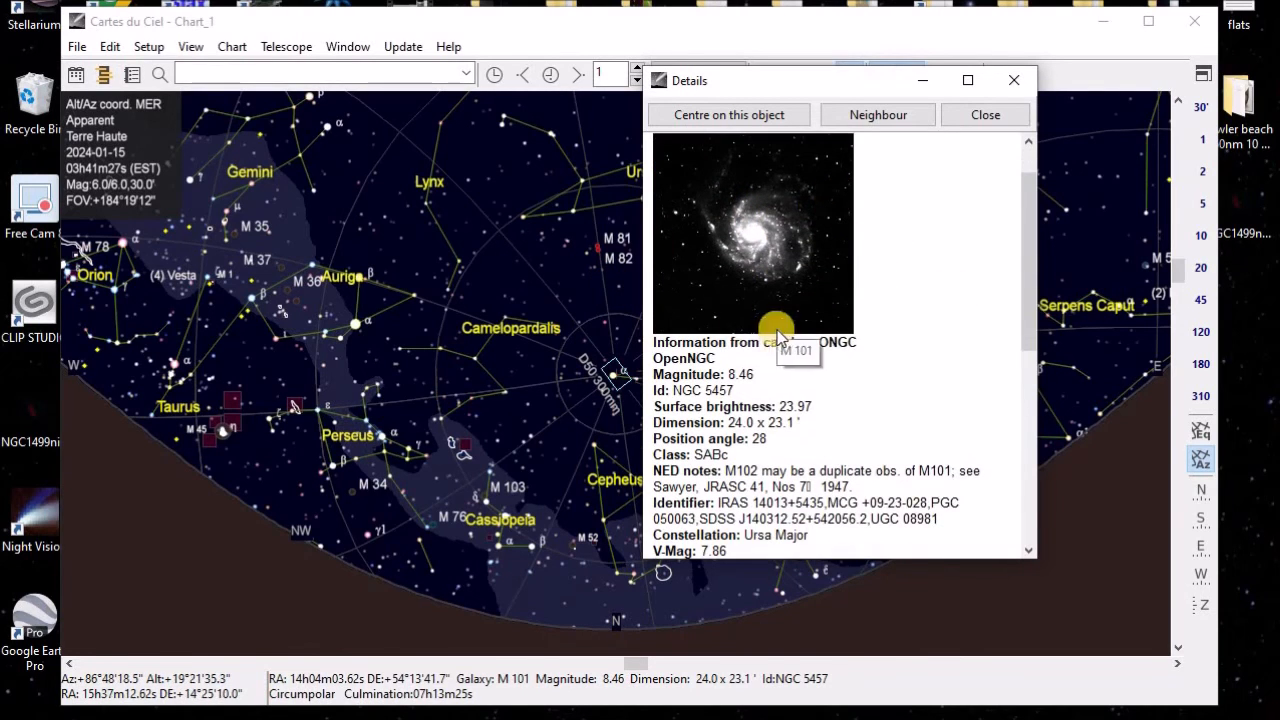
{"action": "scroll", "coordinate": [948, 300], "scroll_direction": "down", "scroll_amount": 1}
{"action": "scroll", "coordinate": [923, 241], "scroll_direction": "down", "scroll_amount": 1}
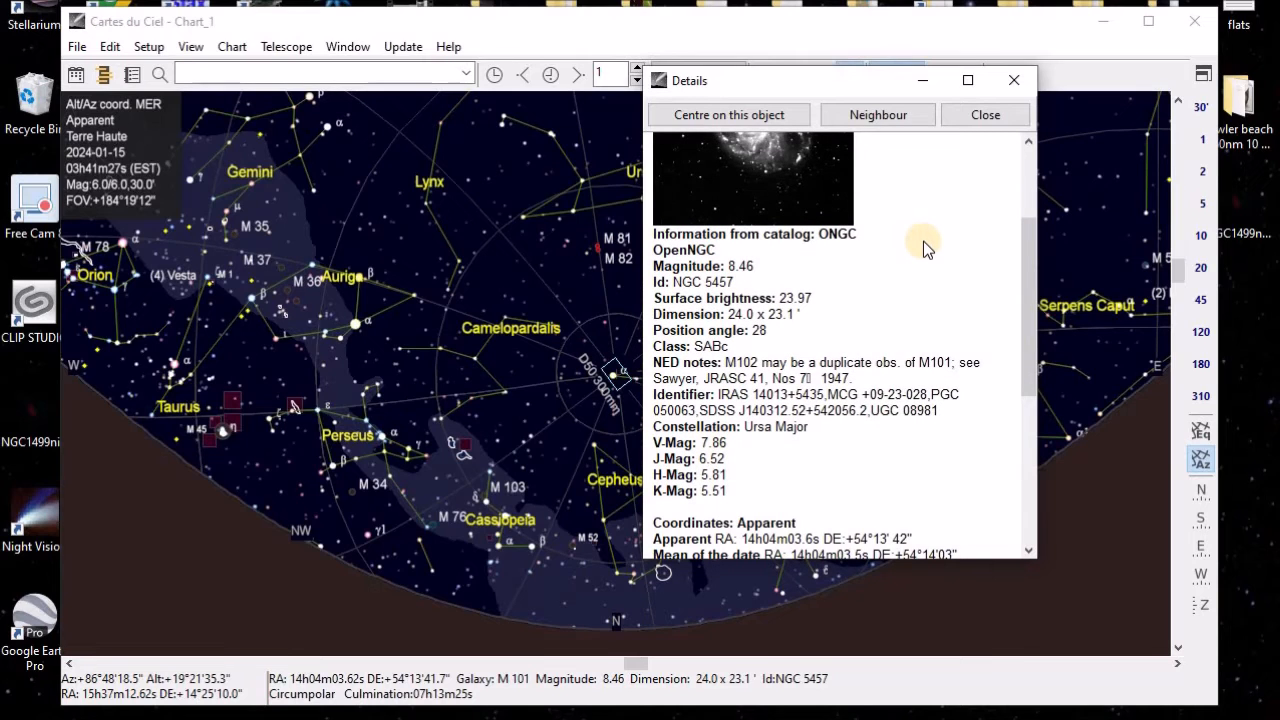
{"action": "scroll", "coordinate": [923, 241], "scroll_direction": "down", "scroll_amount": 2}
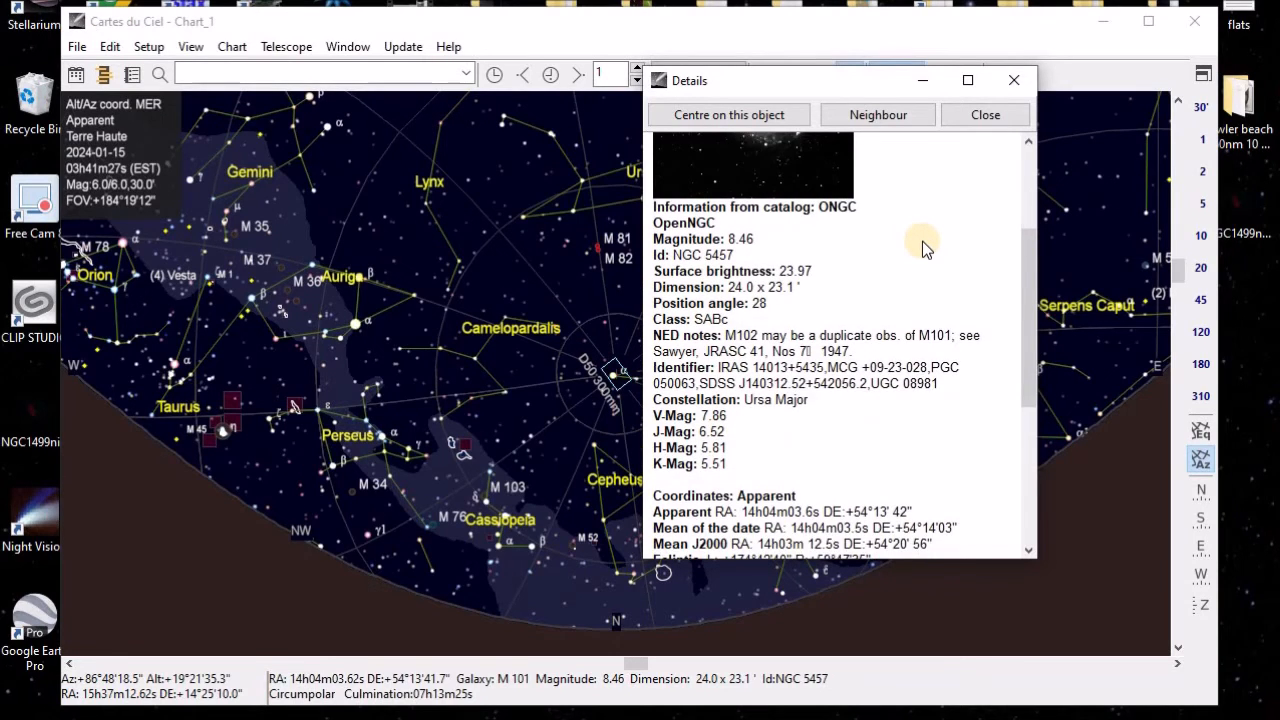
{"action": "scroll", "coordinate": [923, 249], "scroll_direction": "down", "scroll_amount": 1}
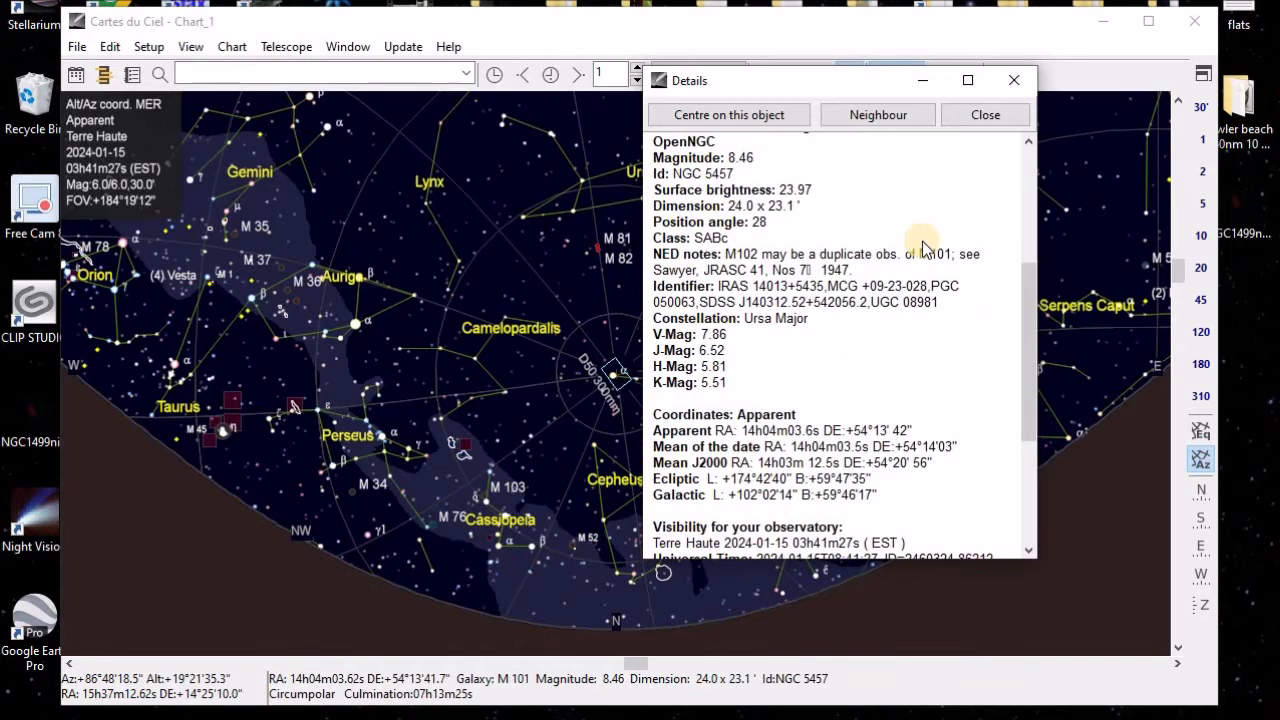
{"action": "scroll", "coordinate": [923, 249], "scroll_direction": "down", "scroll_amount": 2}
{"action": "scroll", "coordinate": [914, 244], "scroll_direction": "down", "scroll_amount": 4}
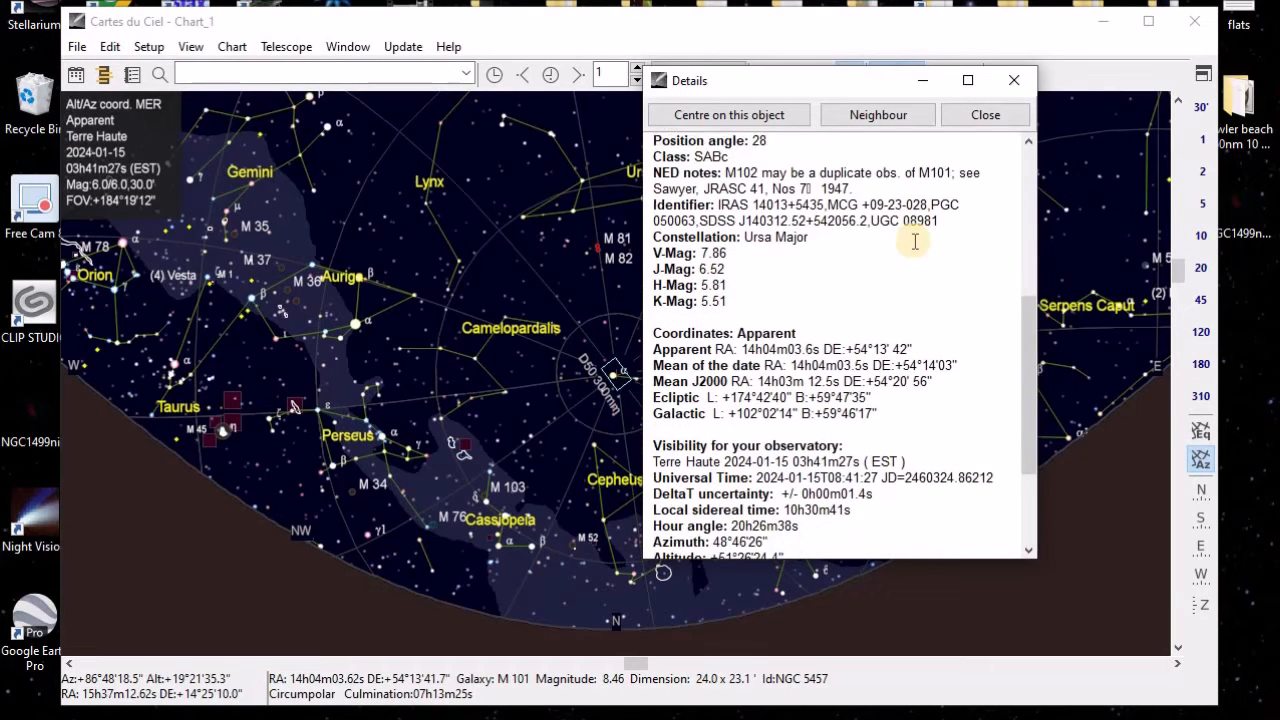
{"action": "scroll", "coordinate": [910, 248], "scroll_direction": "down", "scroll_amount": 2}
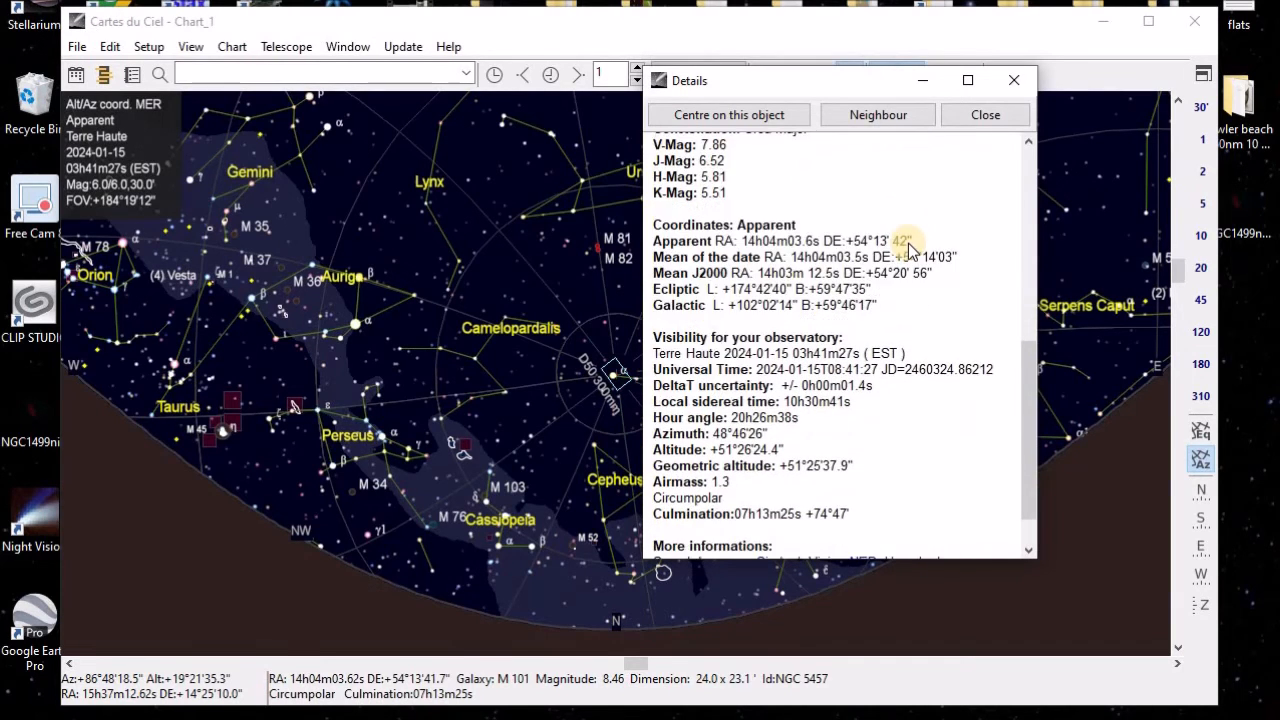
{"action": "scroll", "coordinate": [852, 255], "scroll_direction": "down", "scroll_amount": 1}
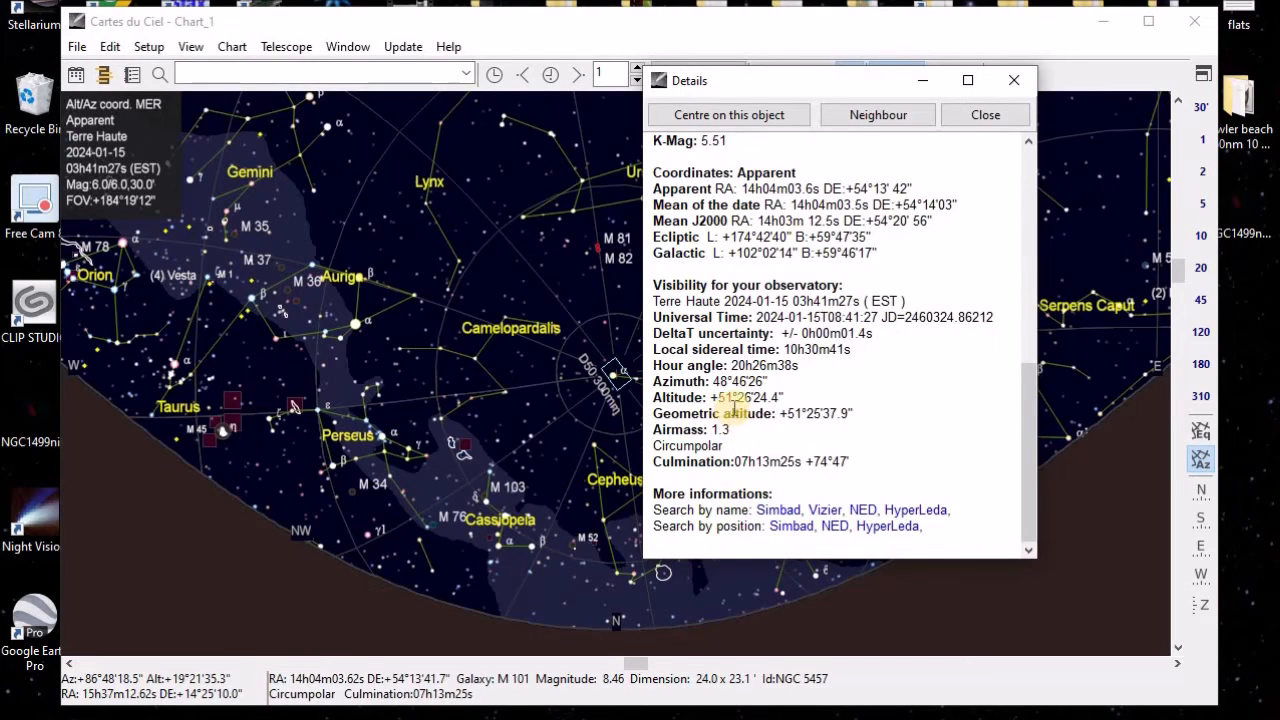
{"action": "left_click", "coordinate": [1027, 84]}
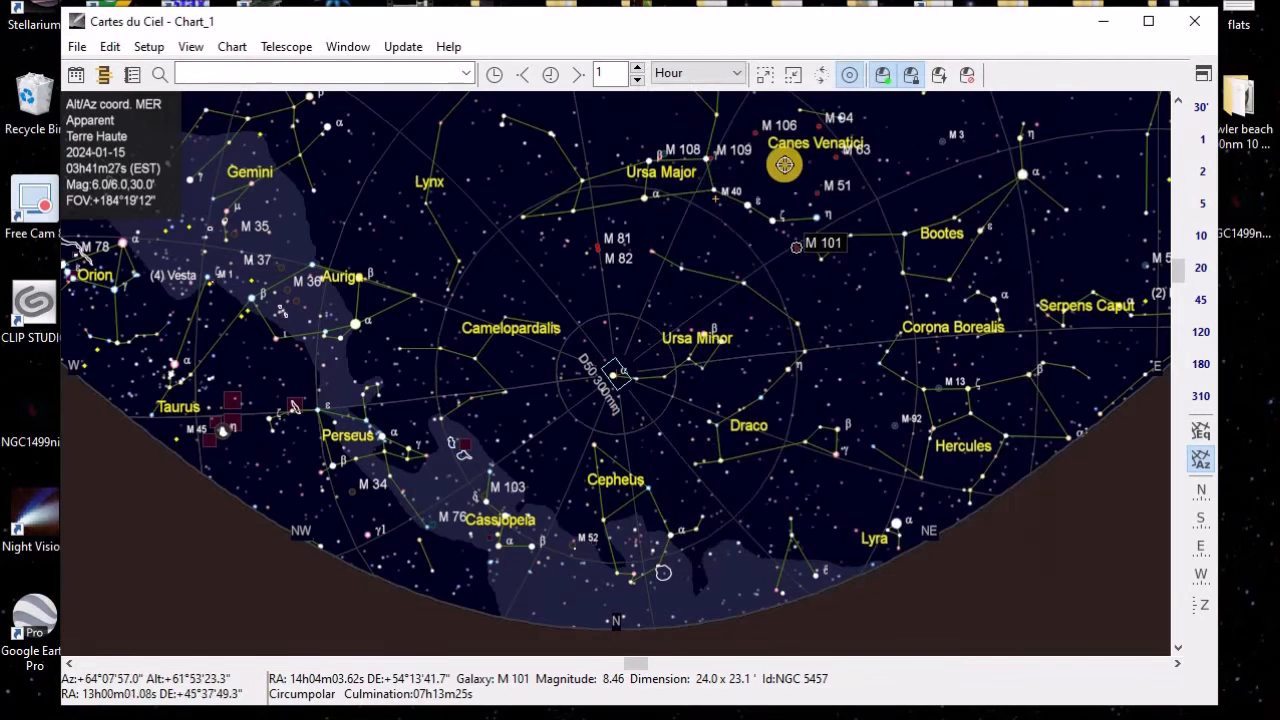
- Slew the telescope to M 101 and check where the telescope frame sits relative to the galaxy
{"action": "right_click", "coordinate": [797, 247]}
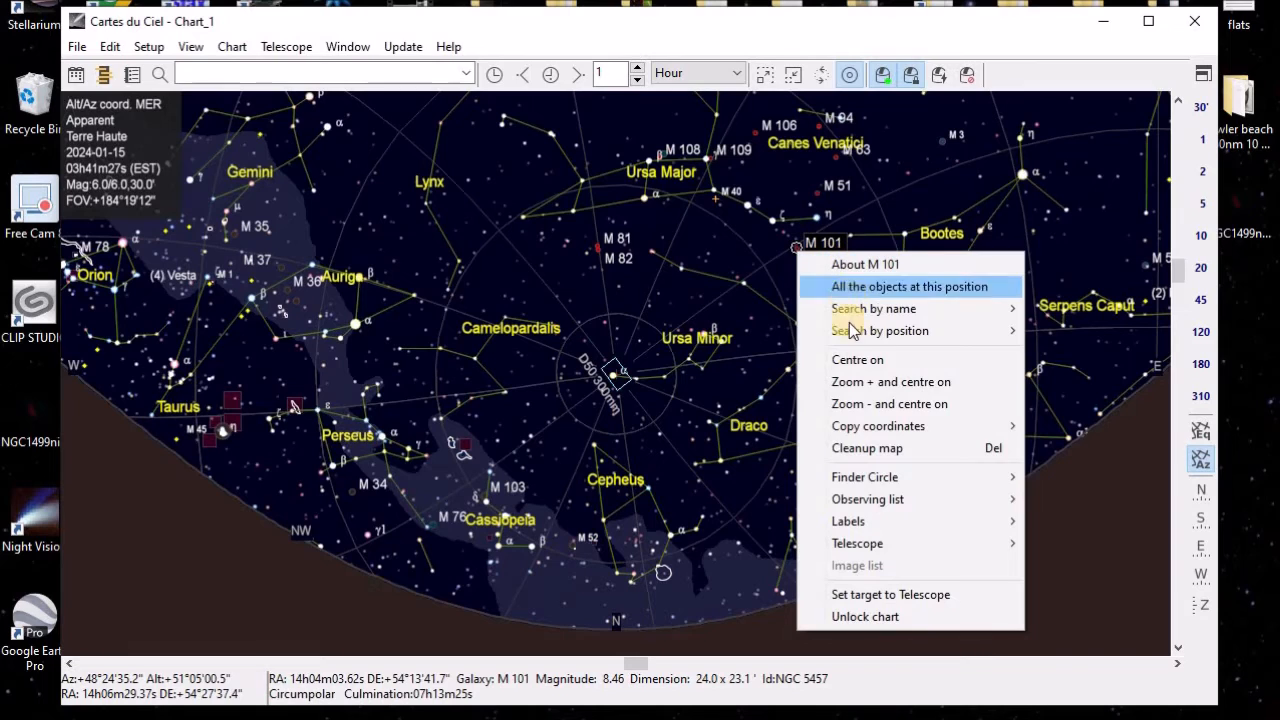
{"action": "mouse_move", "coordinate": [878, 546]}
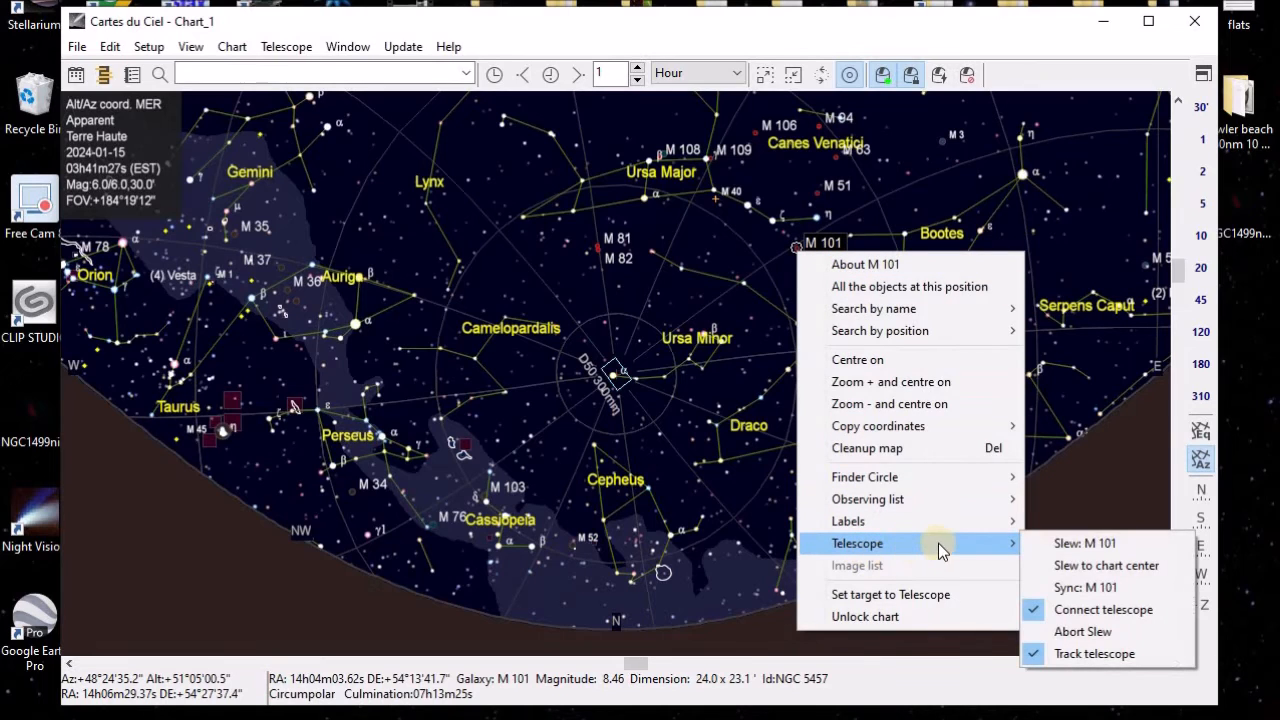
{"action": "left_click", "coordinate": [1085, 545]}
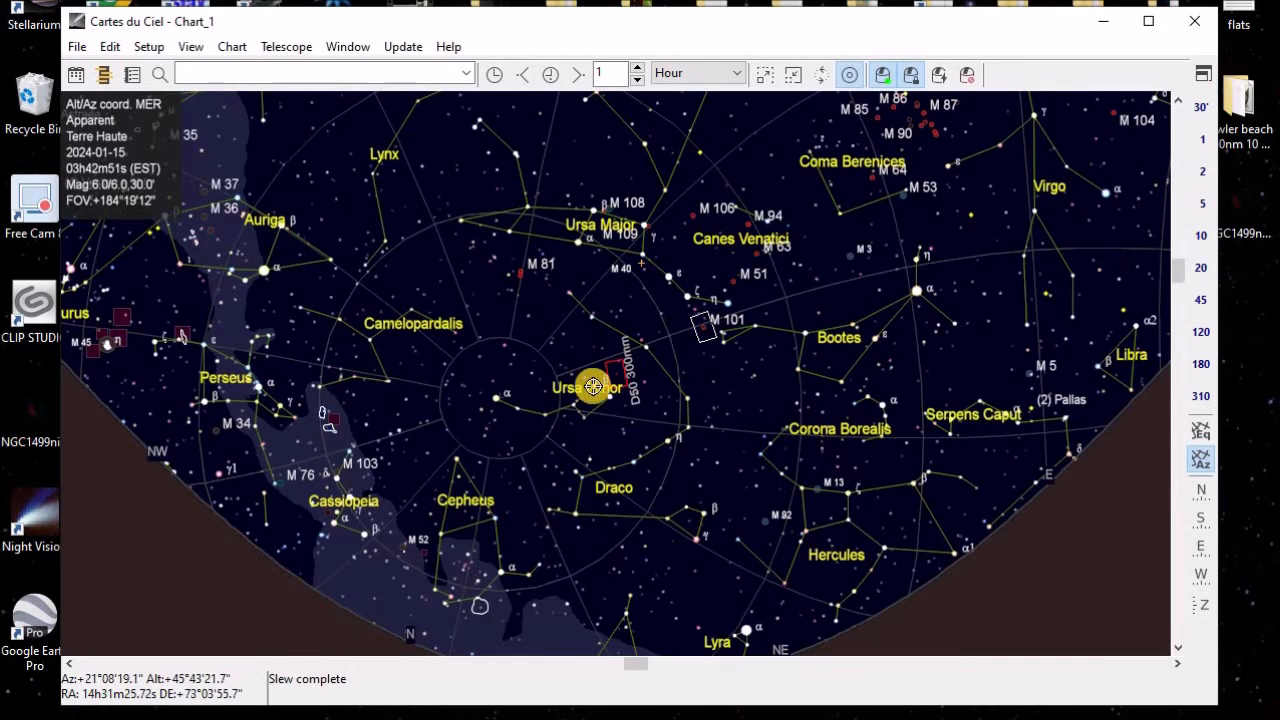
{"action": "scroll", "coordinate": [650, 340], "scroll_direction": "up", "scroll_amount": 1}
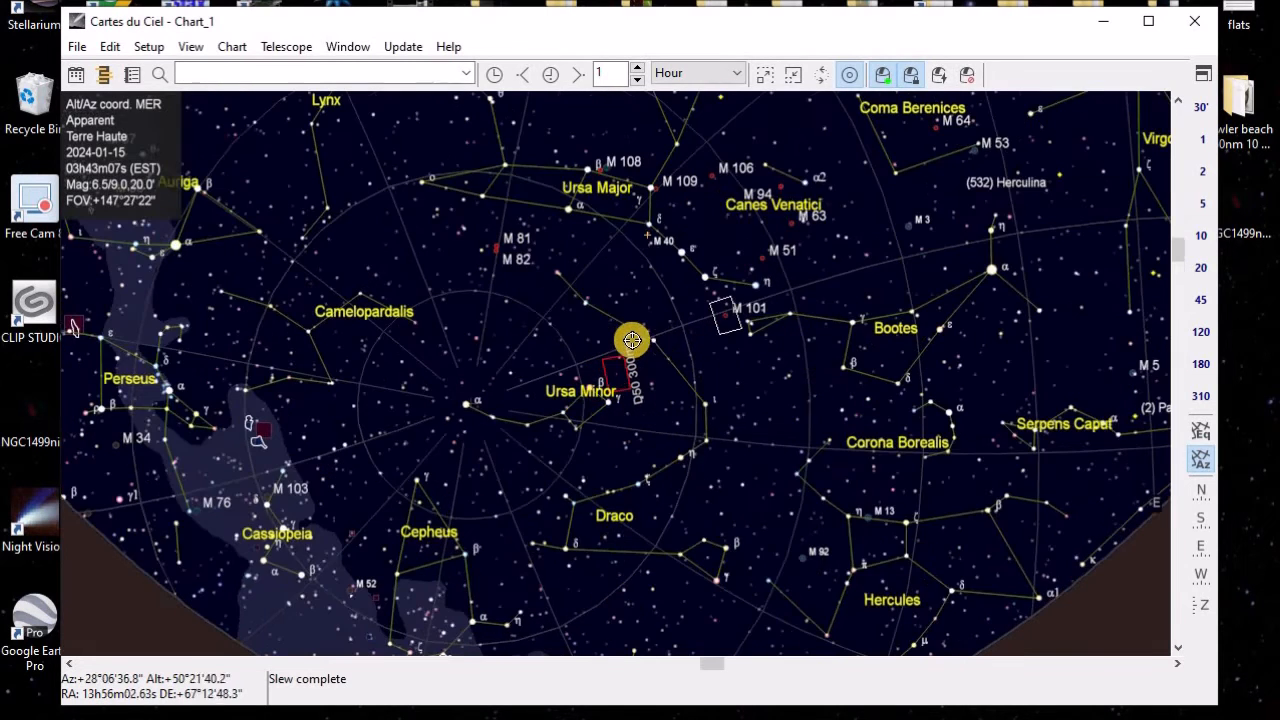
{"action": "scroll", "coordinate": [656, 336], "scroll_direction": "up", "scroll_amount": 1}
{"action": "scroll", "coordinate": [657, 336], "scroll_direction": "up", "scroll_amount": 2}
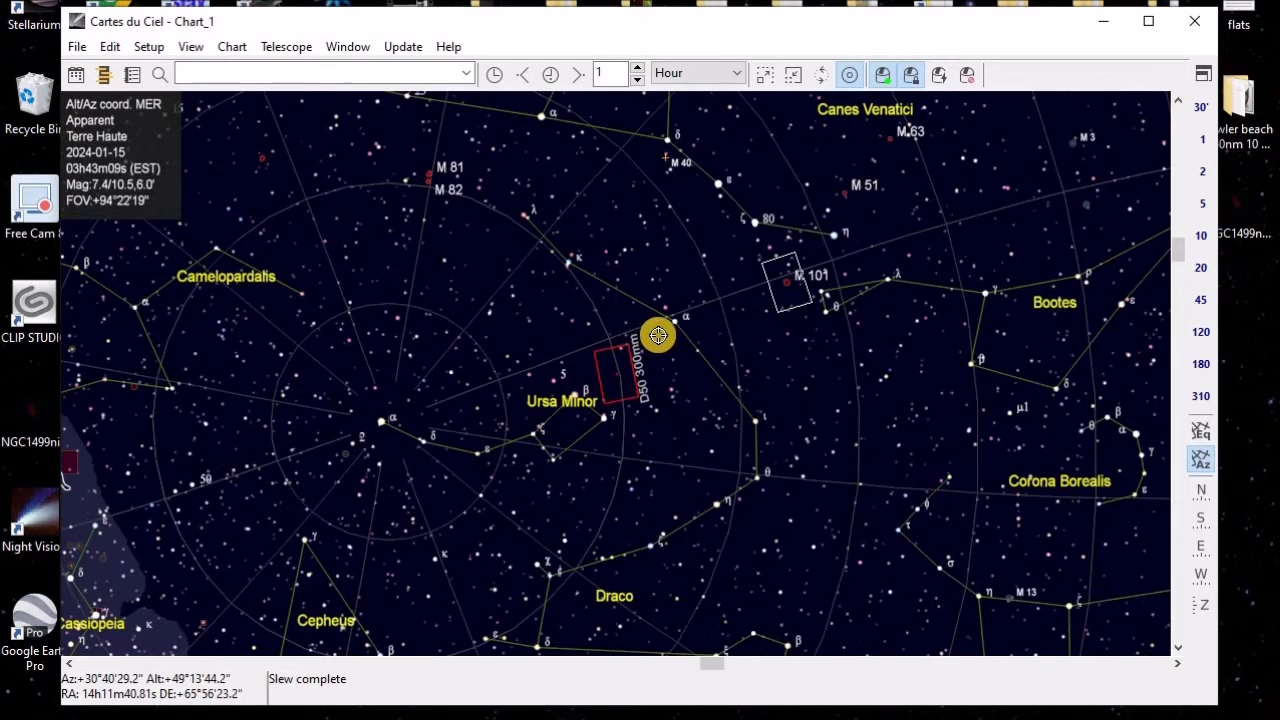
{"action": "scroll", "coordinate": [653, 306], "scroll_direction": "down", "scroll_amount": 1}
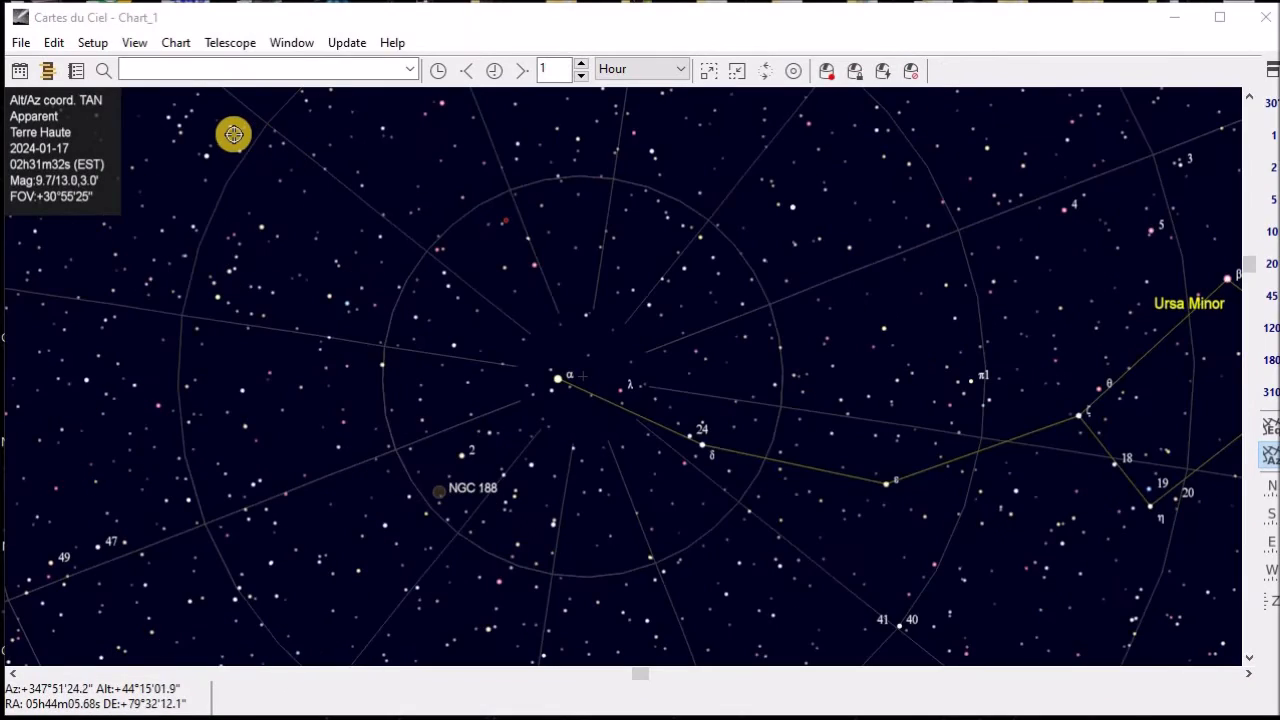
- Open the chart's display settings and examine the list of eyepiece finder circles and which ones are active
{"action": "left_click", "coordinate": [92, 44]}
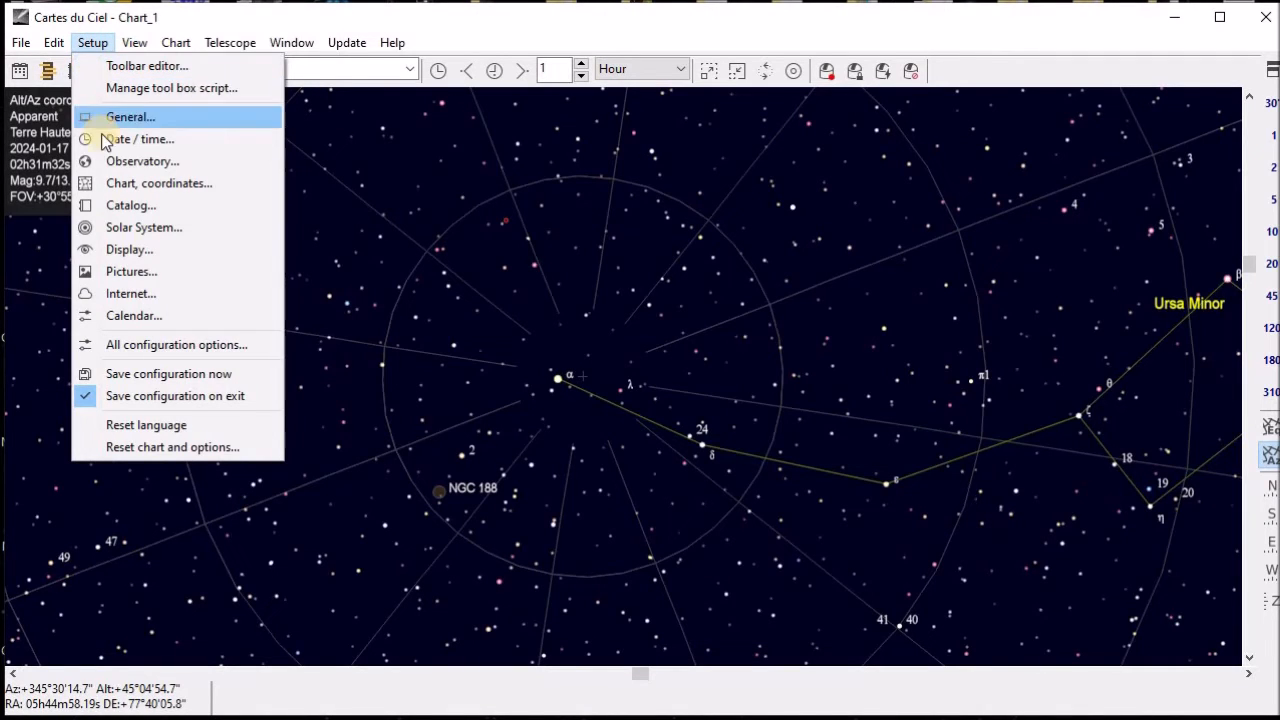
{"action": "left_click", "coordinate": [125, 250]}
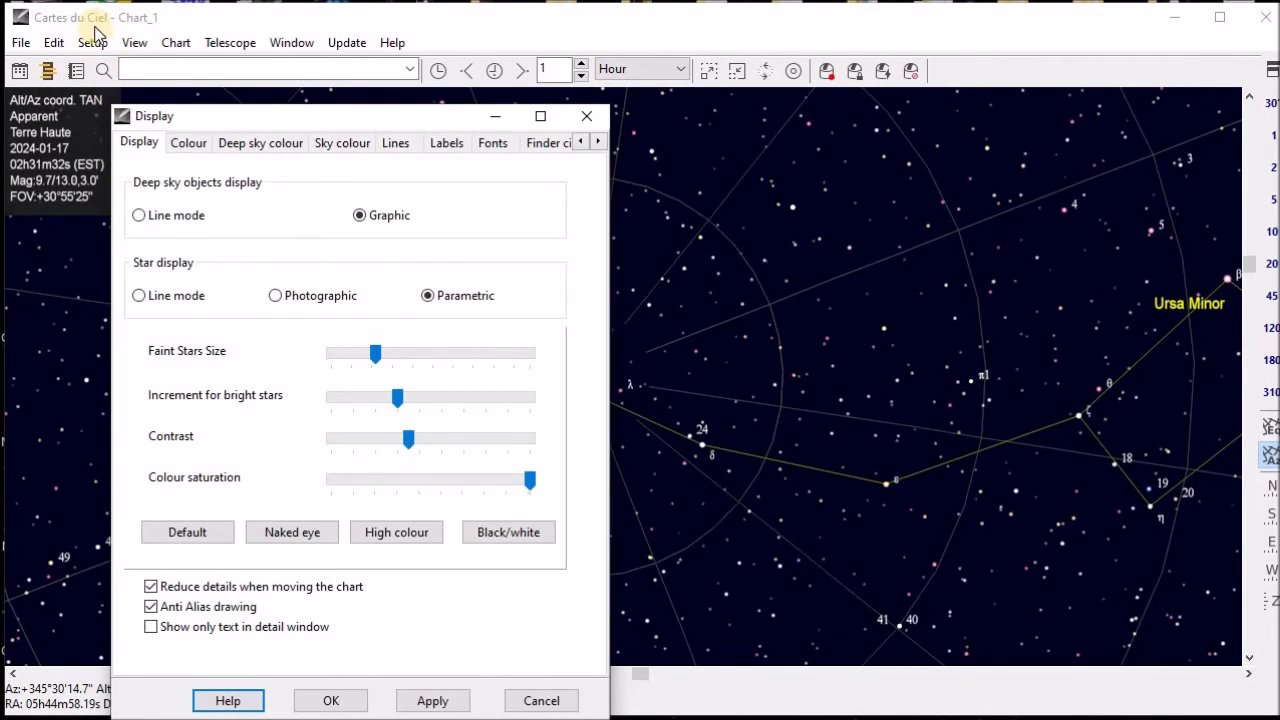
{"action": "left_click_drag", "start_coordinate": [362, 125], "coordinate": [395, 104]}
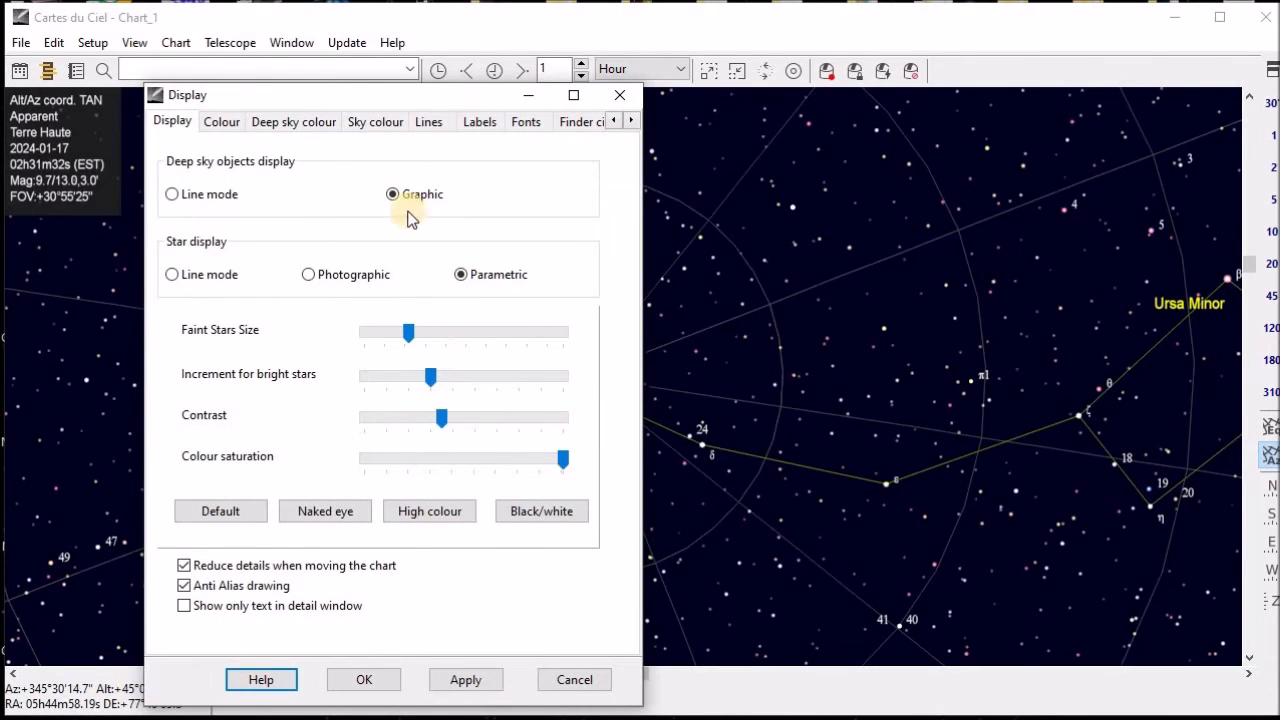
{"action": "left_click", "coordinate": [633, 121]}
{"action": "left_click", "coordinate": [633, 121]}
{"action": "left_click", "coordinate": [633, 121]}
{"action": "left_click", "coordinate": [633, 121]}
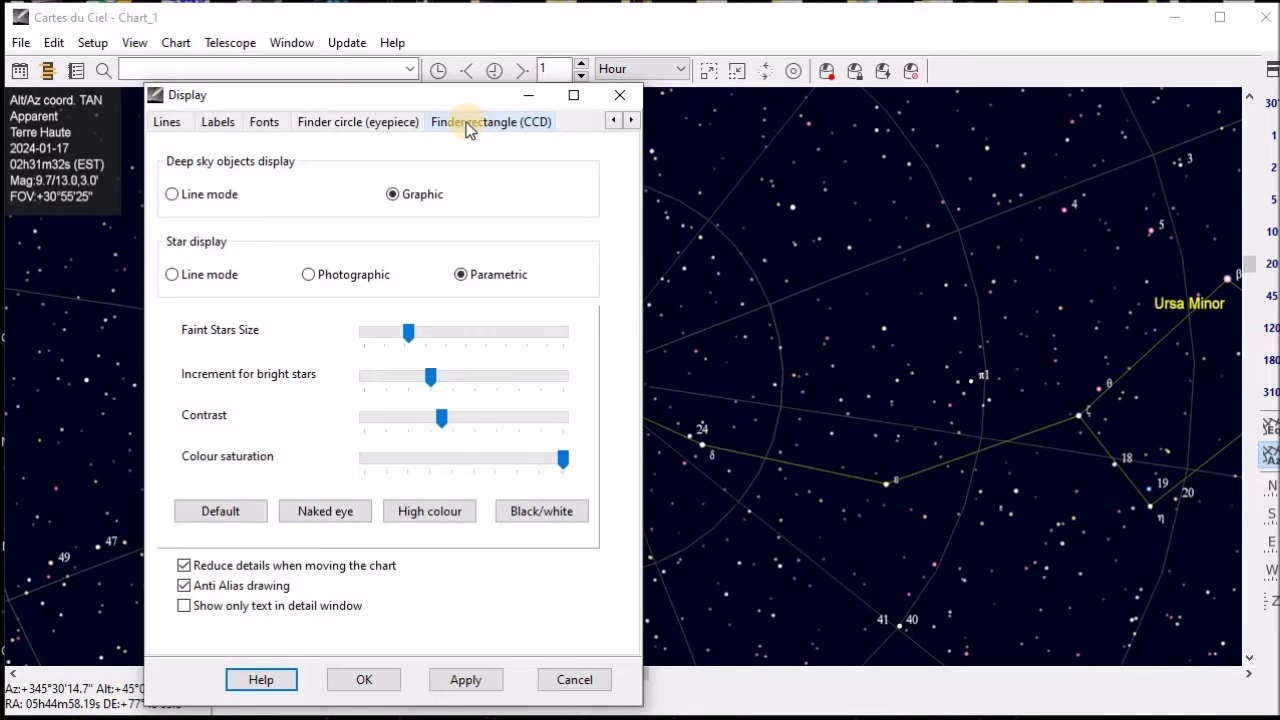
{"action": "left_click", "coordinate": [347, 120]}
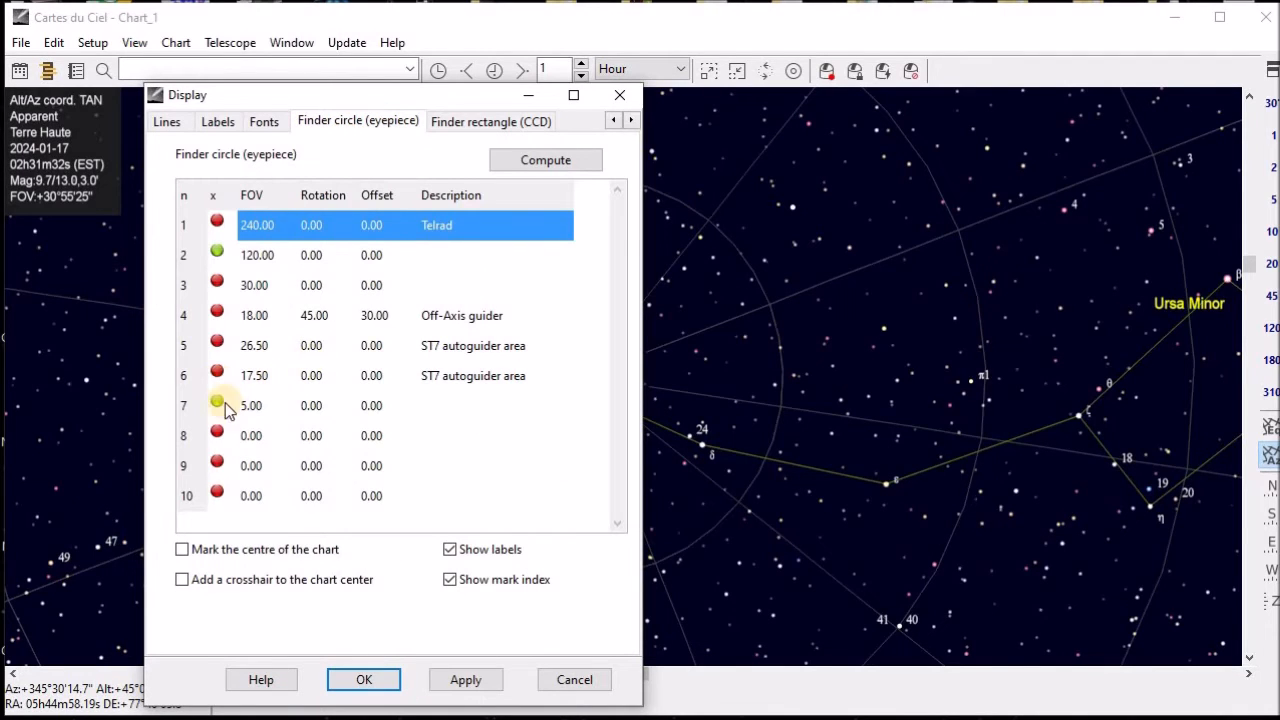
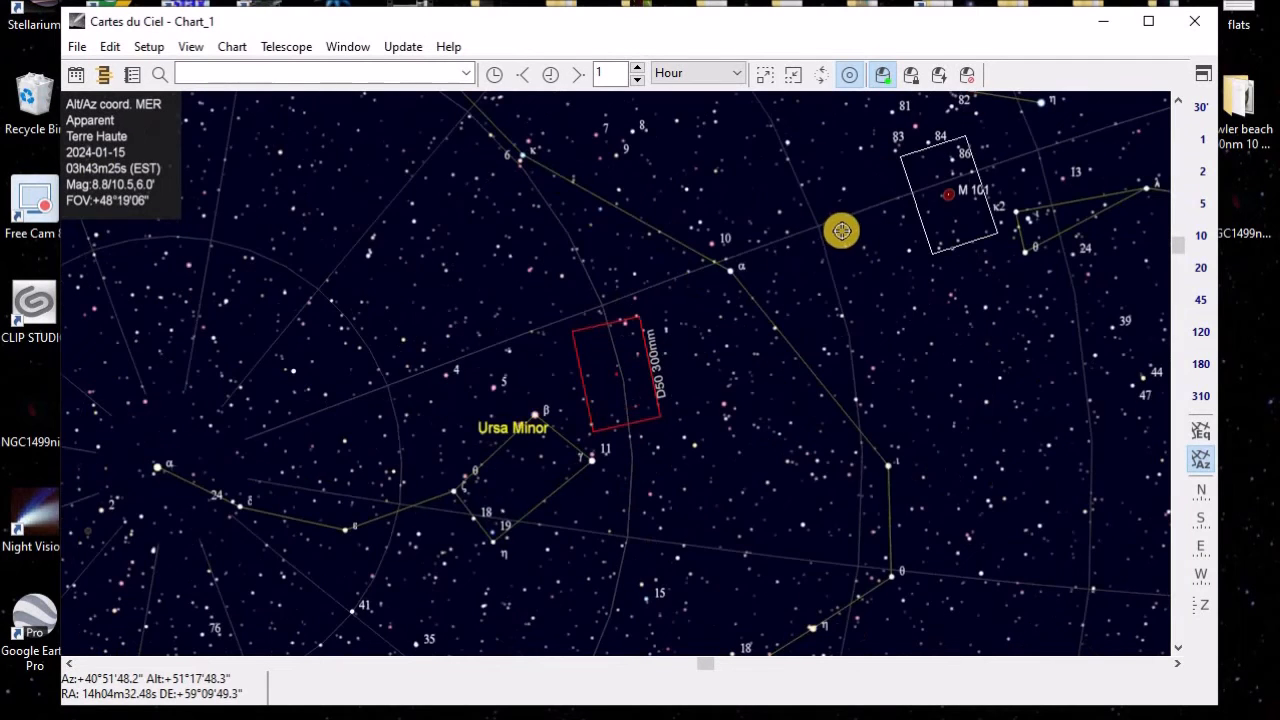
- Centre the chart on galaxy M 101 and check how the telescope frame matches the D50 300mm finder rectangle
{"action": "scroll", "coordinate": [840, 229], "scroll_direction": "up", "scroll_amount": 1}
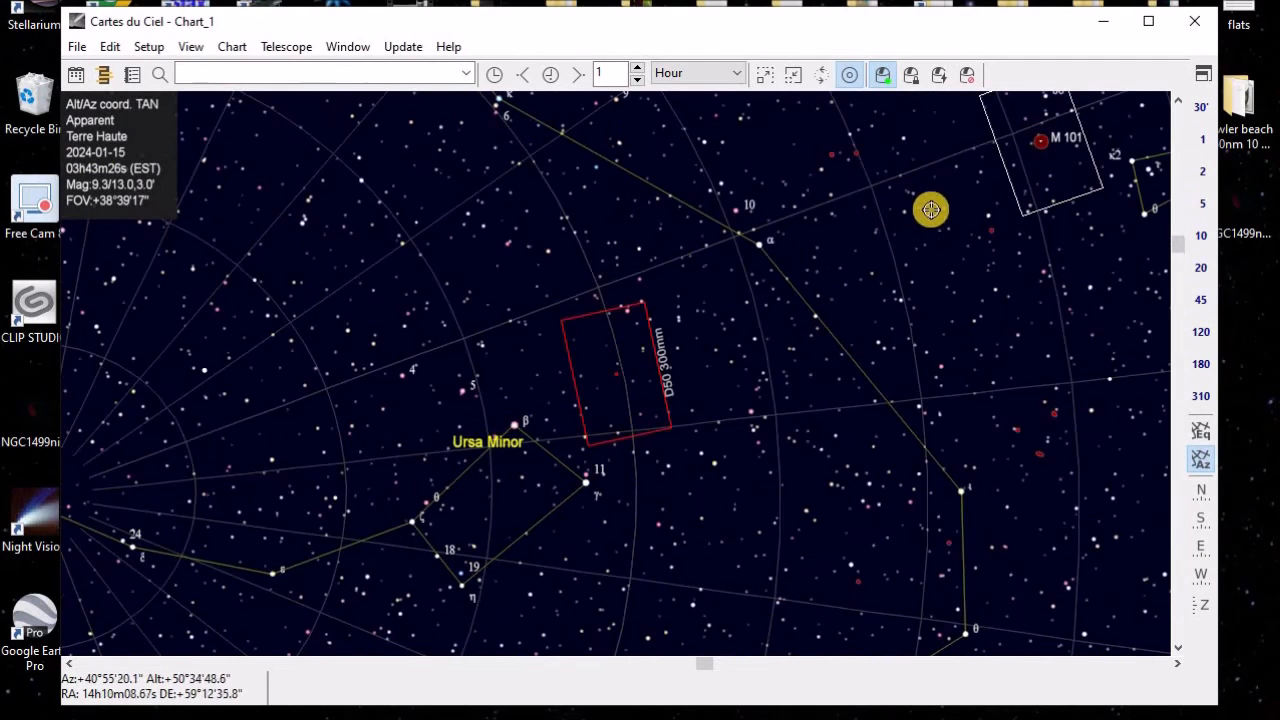
{"action": "right_click", "coordinate": [1044, 144]}
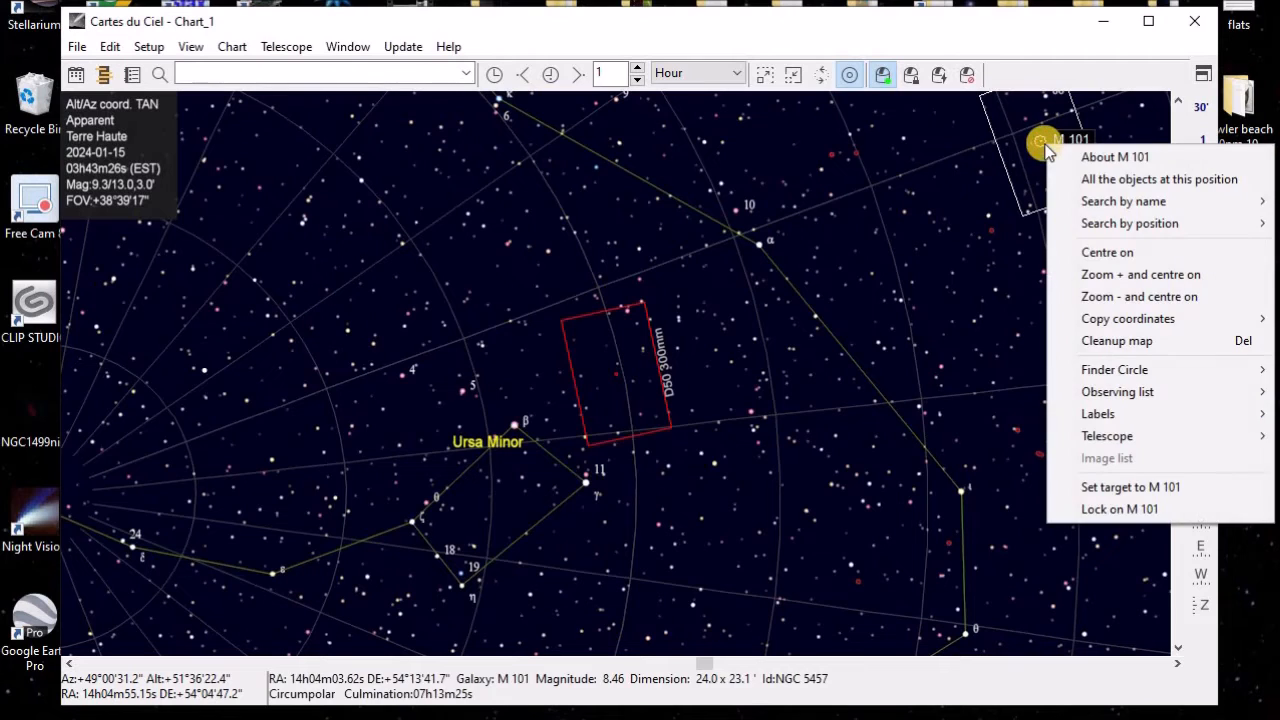
{"action": "left_click", "coordinate": [1154, 255]}
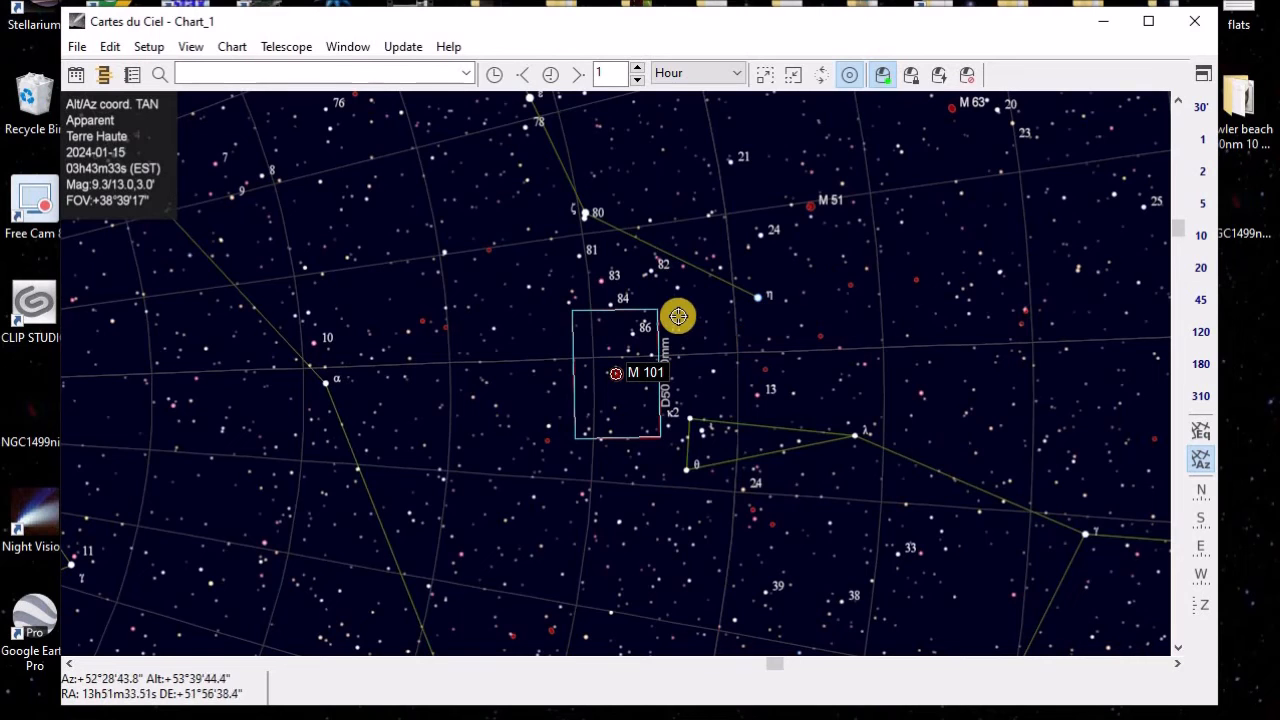
{"action": "scroll", "coordinate": [714, 340], "scroll_direction": "up", "scroll_amount": 2}
{"action": "scroll", "coordinate": [711, 374], "scroll_direction": "up", "scroll_amount": 1}
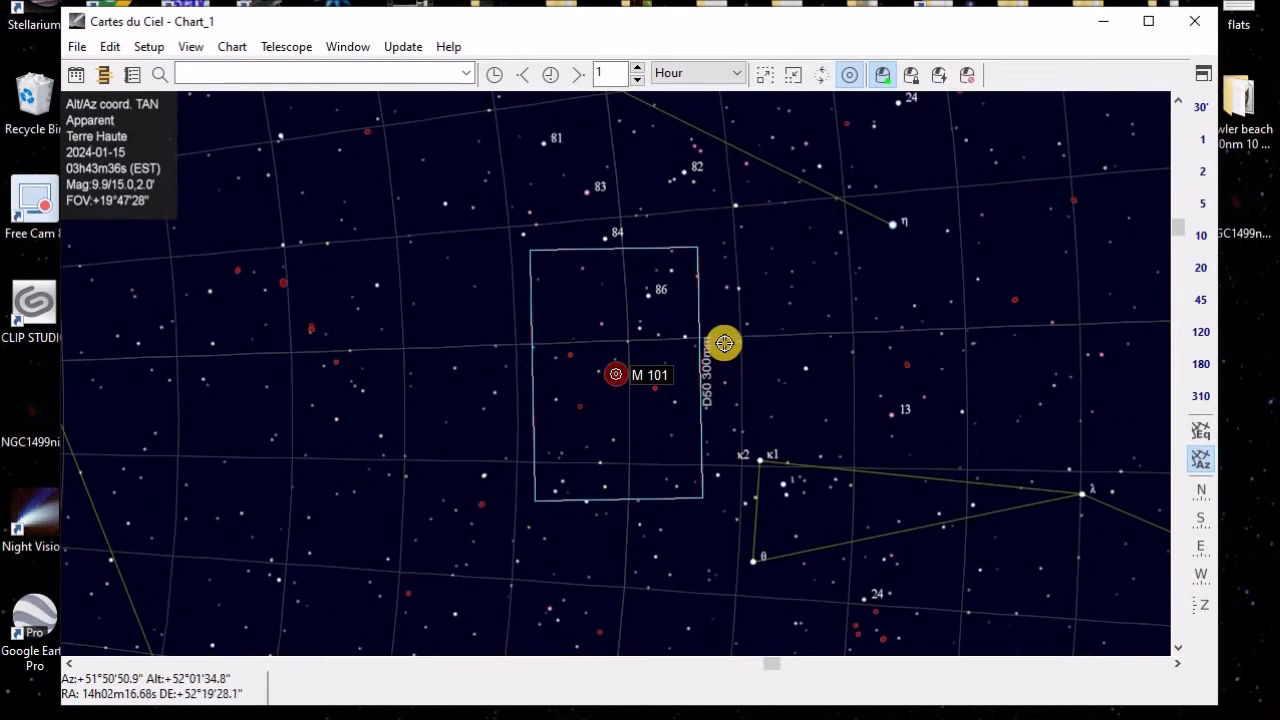
{"action": "scroll", "coordinate": [726, 337], "scroll_direction": "down", "scroll_amount": 1}
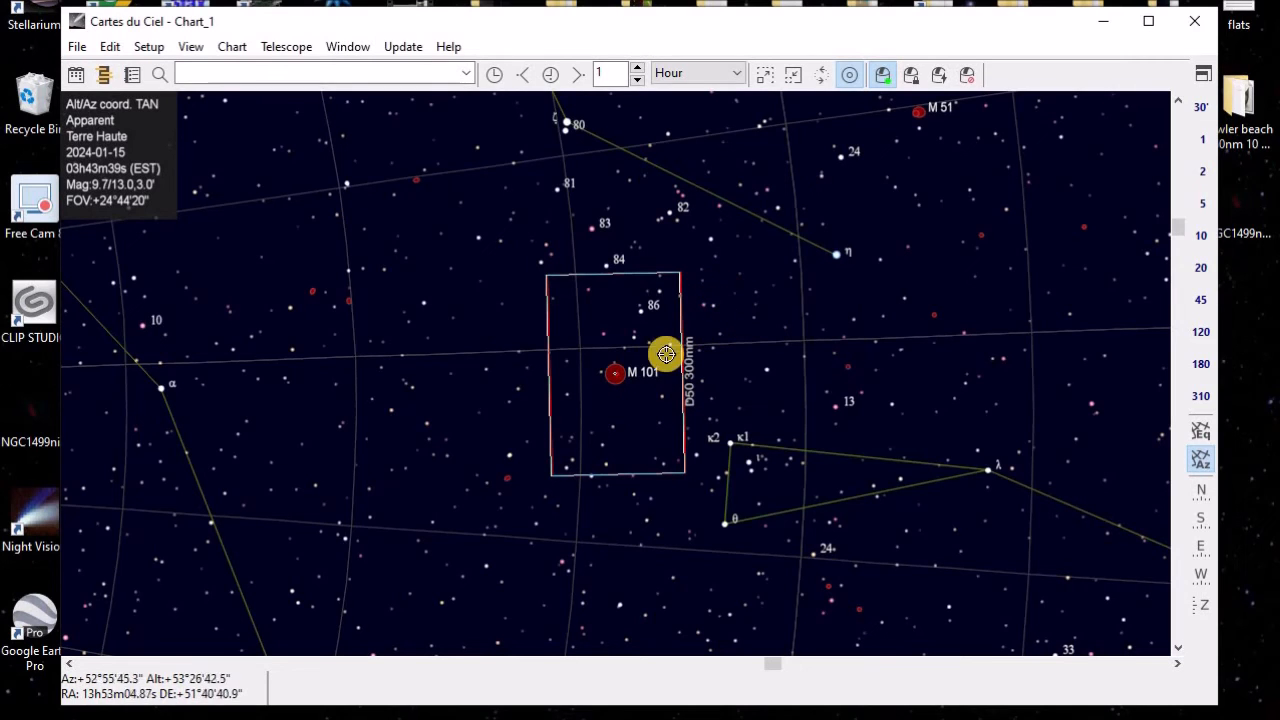
- Open the details of galaxy M 101 again, review its image, catalogue data, coordinates and observatory visibility, and close them
{"action": "left_click", "coordinate": [612, 373]}
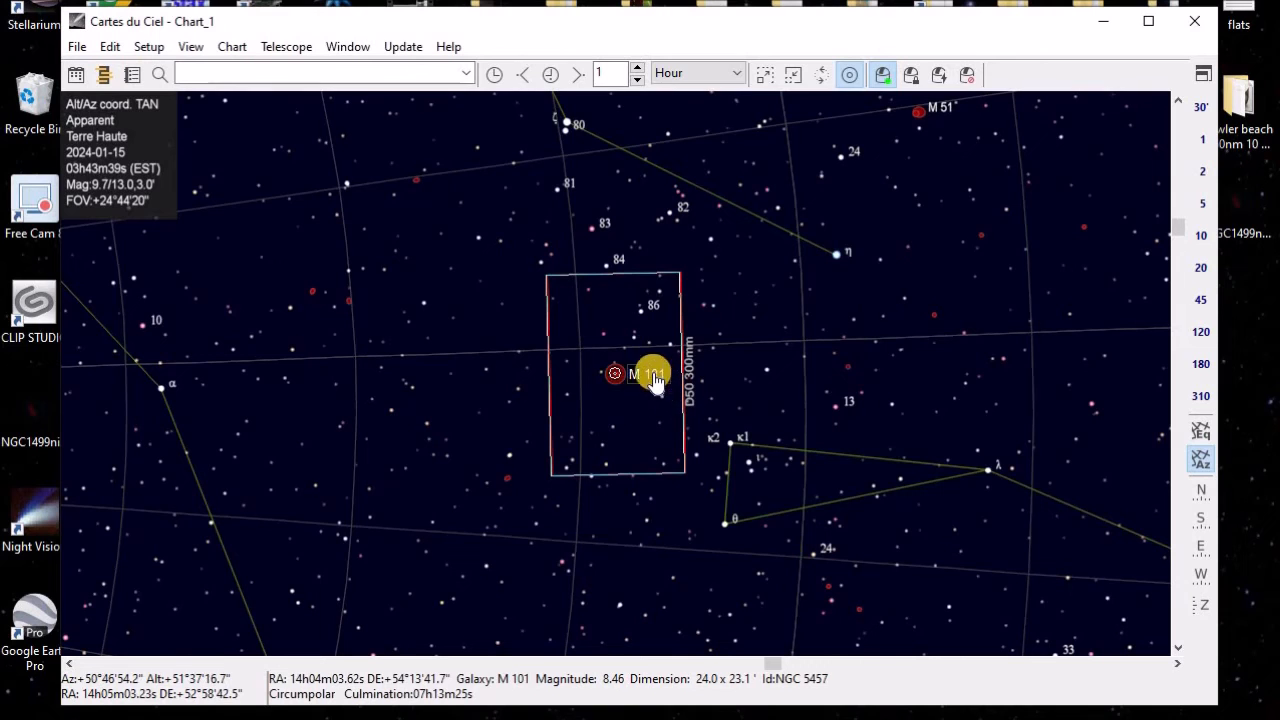
{"action": "double_click", "coordinate": [612, 373]}
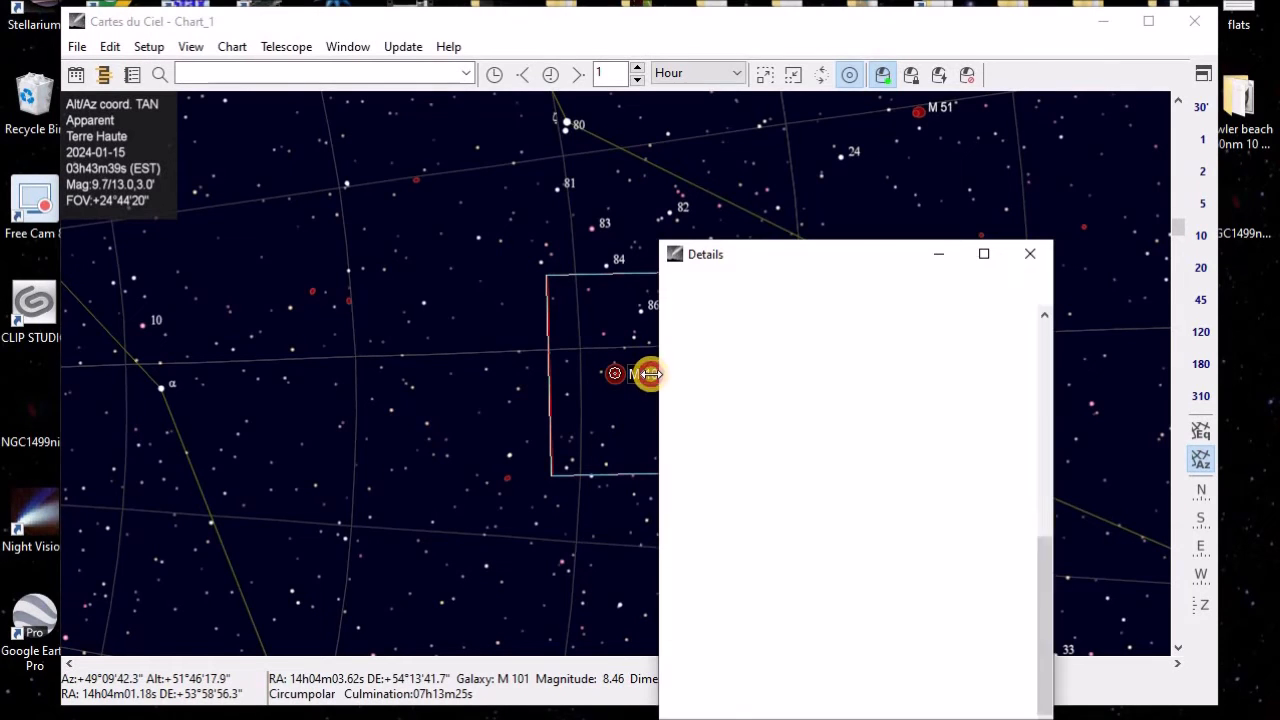
{"action": "left_click_drag", "start_coordinate": [847, 258], "coordinate": [876, 137]}
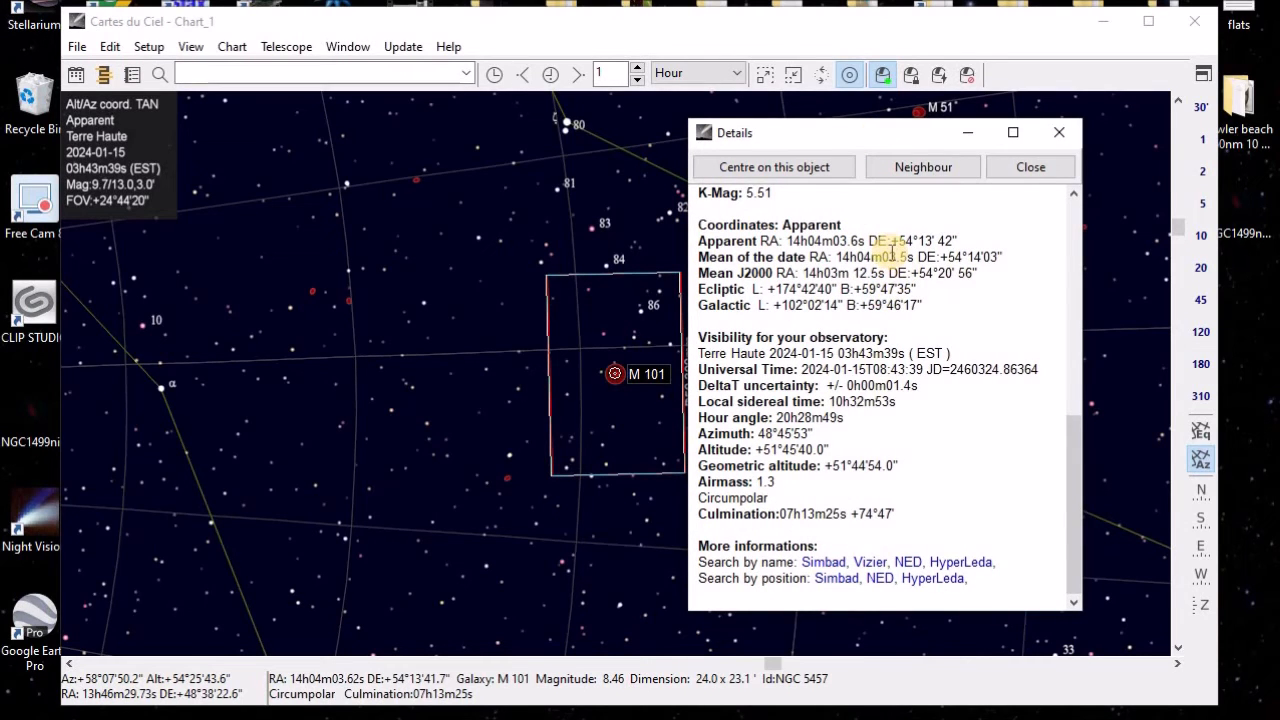
{"action": "scroll", "coordinate": [889, 250], "scroll_direction": "up", "scroll_amount": 10}
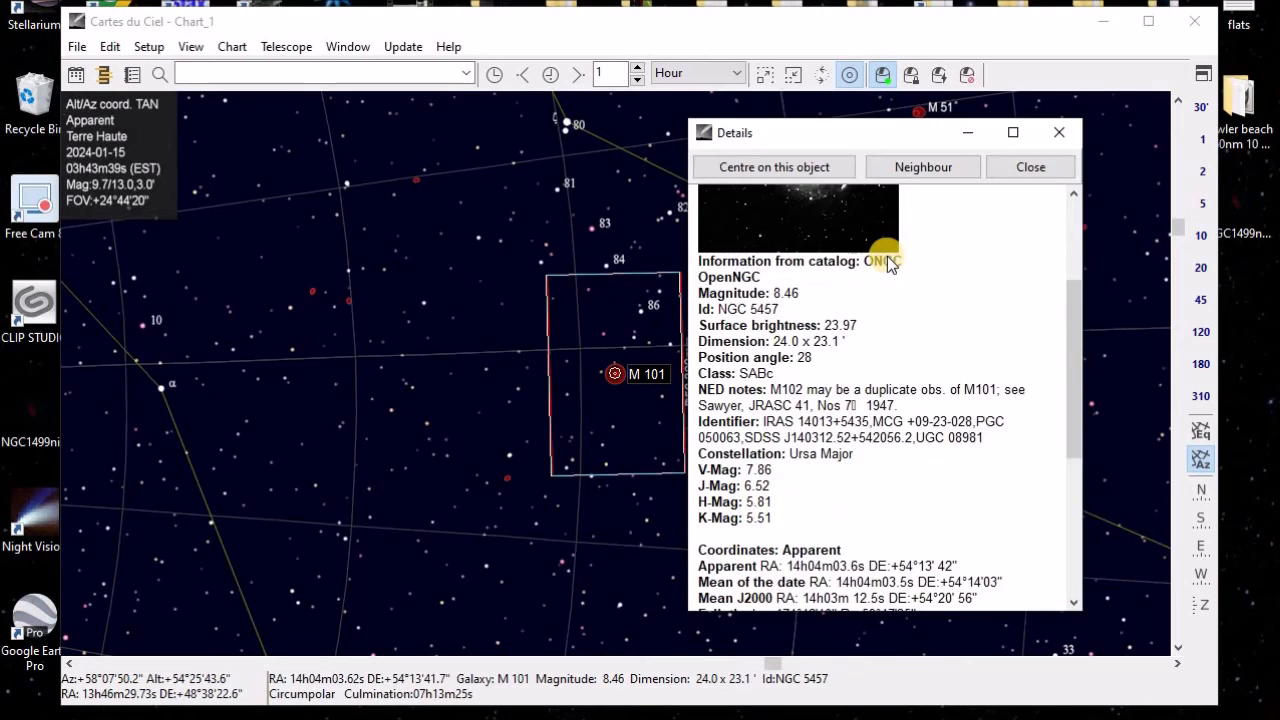
{"action": "scroll", "coordinate": [915, 254], "scroll_direction": "down", "scroll_amount": 6}
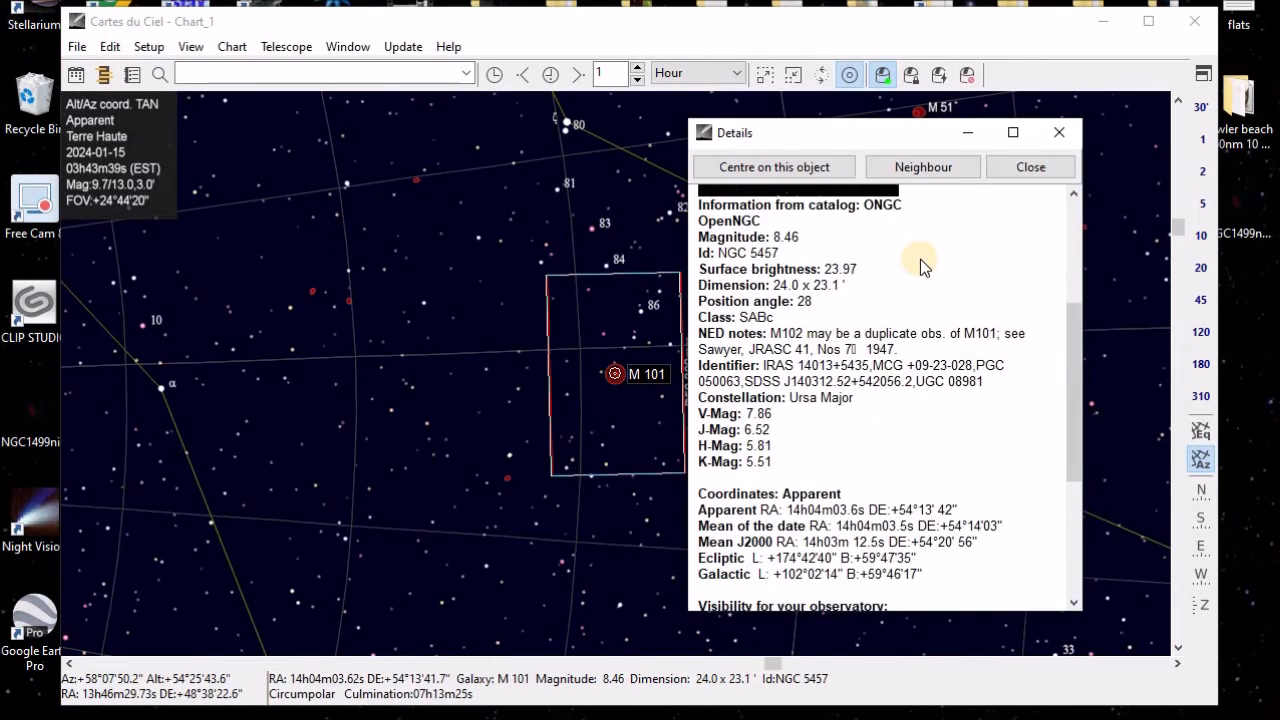
{"action": "scroll", "coordinate": [920, 256], "scroll_direction": "down", "scroll_amount": 3}
{"action": "scroll", "coordinate": [917, 250], "scroll_direction": "down", "scroll_amount": 2}
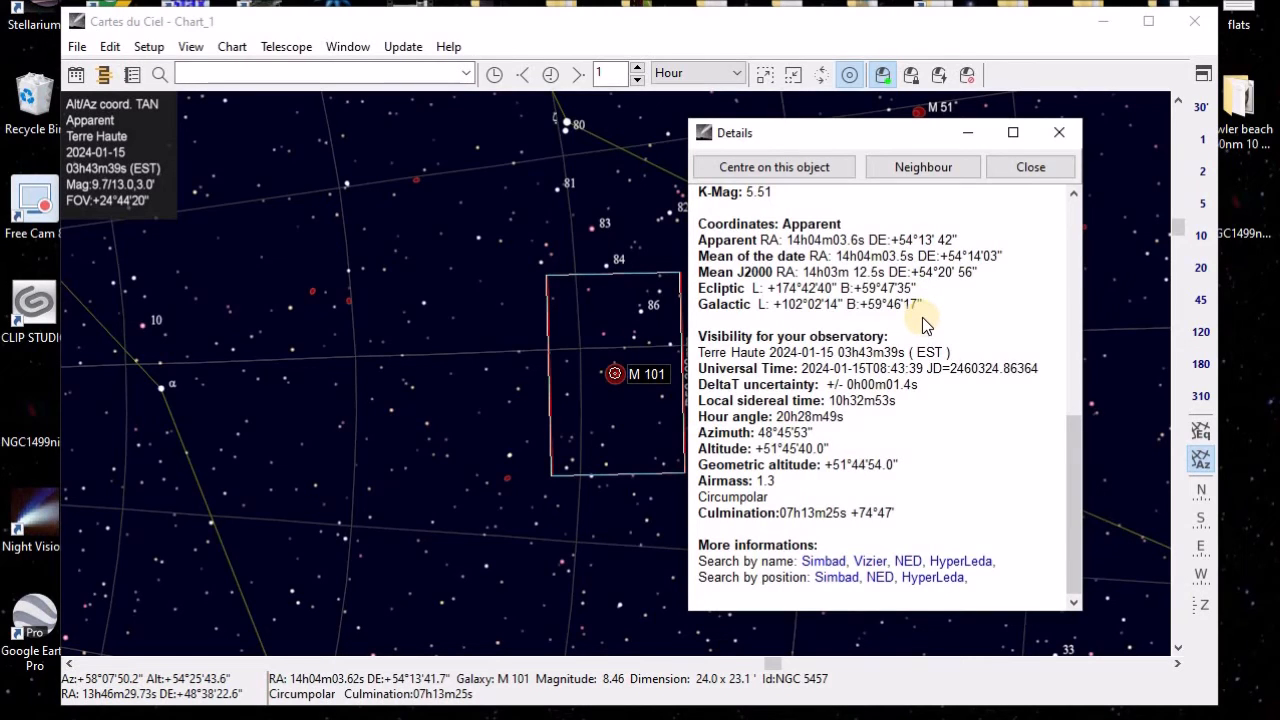
{"action": "scroll", "coordinate": [922, 317], "scroll_direction": "up", "scroll_amount": 5}
{"action": "scroll", "coordinate": [948, 302], "scroll_direction": "up", "scroll_amount": 2}
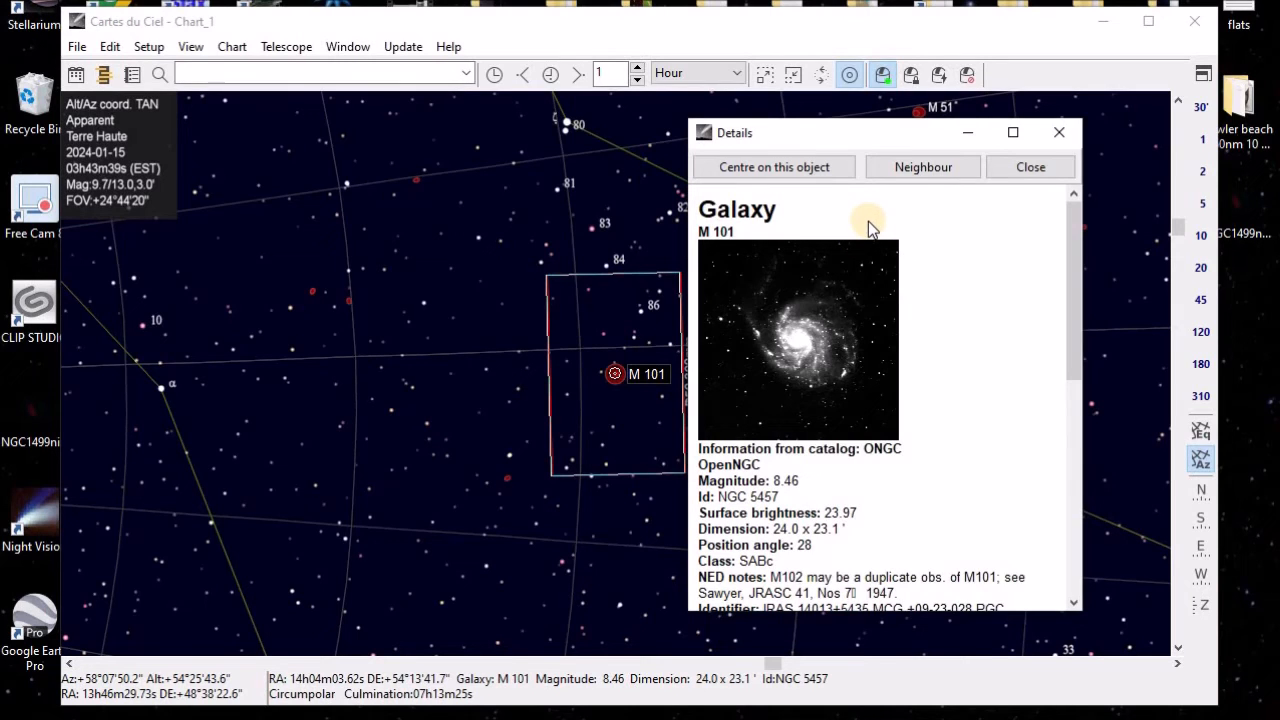
{"action": "left_click", "coordinate": [1062, 133]}
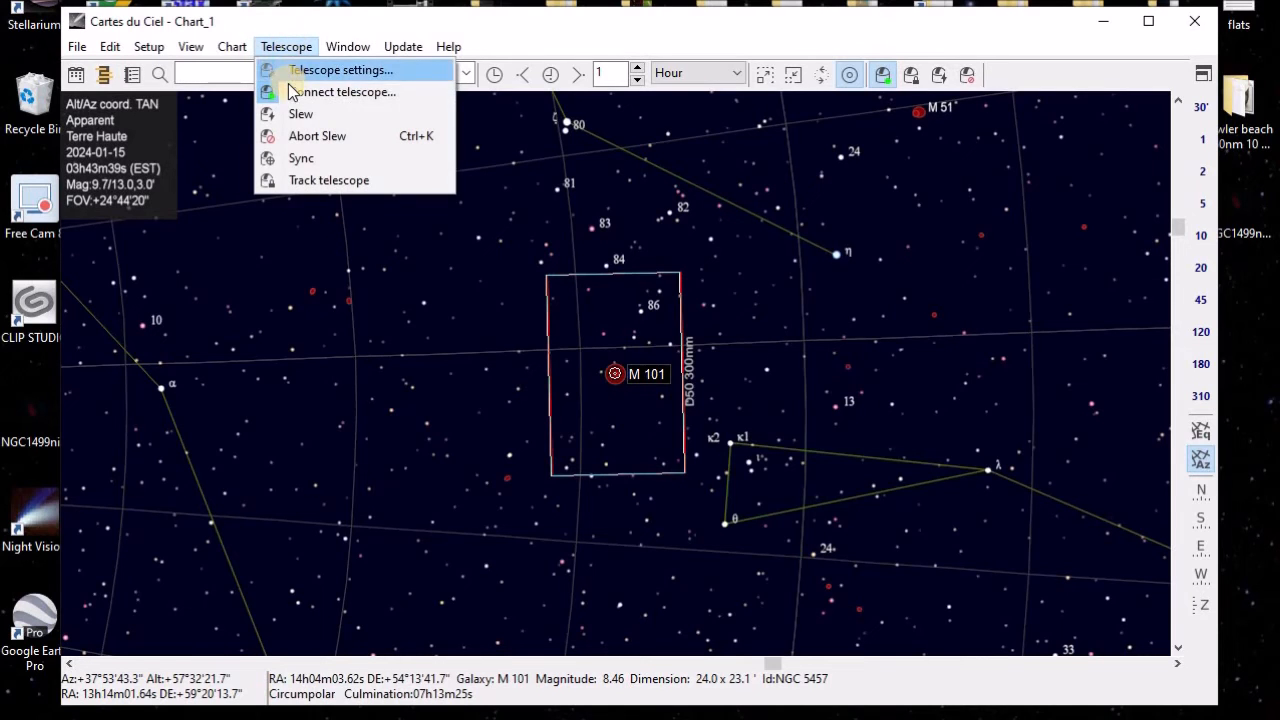
- Open the ASCOM telescope interface, dismissing the error message, and disconnect the mount
{"action": "left_click", "coordinate": [304, 94]}
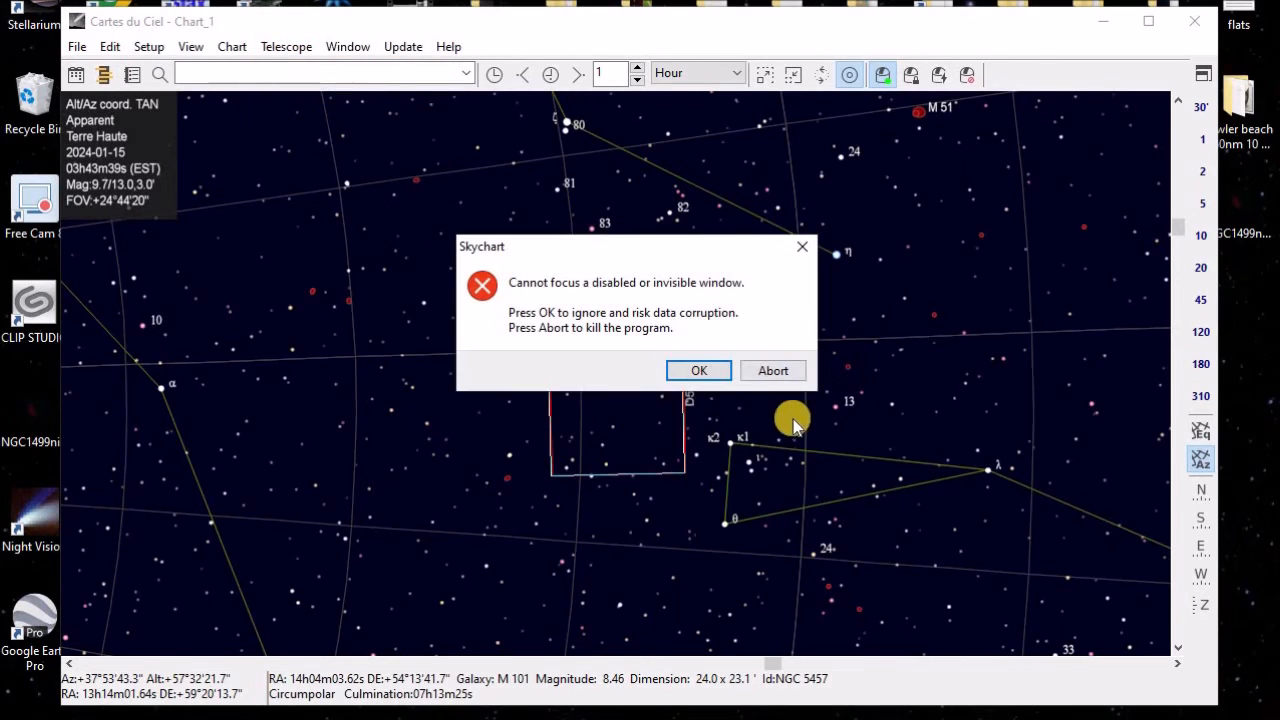
{"action": "left_click", "coordinate": [699, 371]}
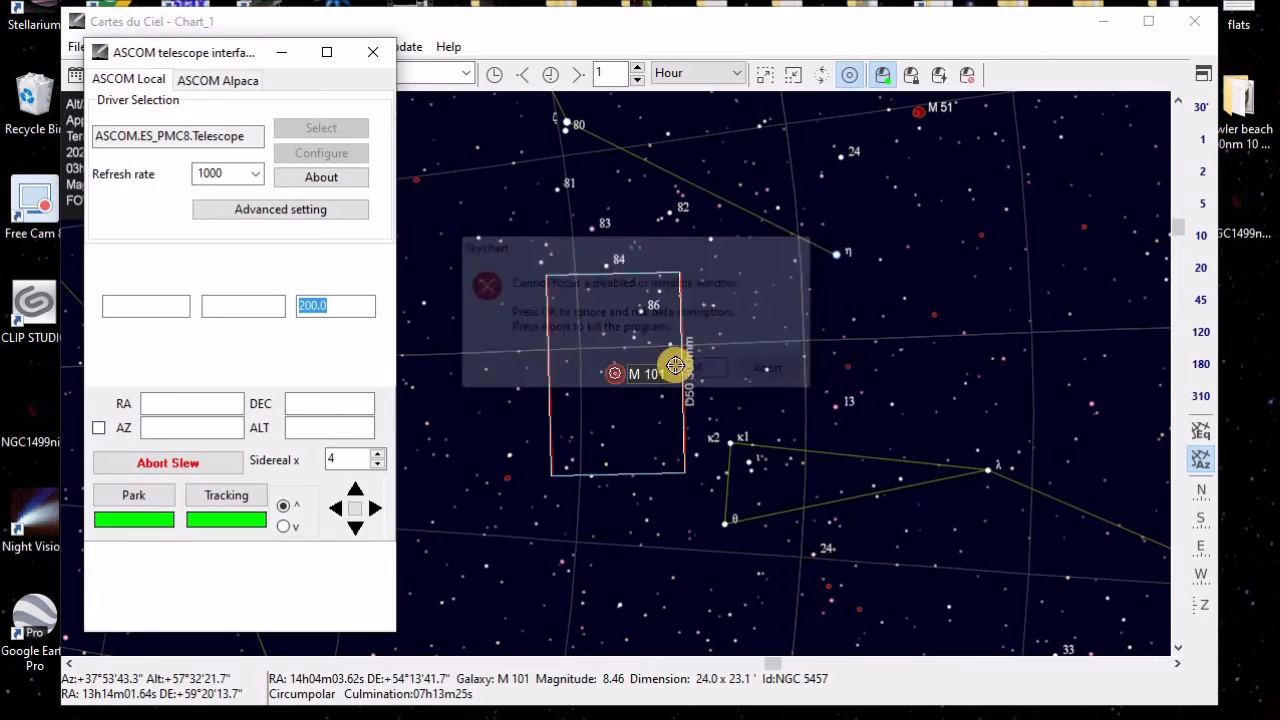
{"action": "left_click", "coordinate": [245, 583]}
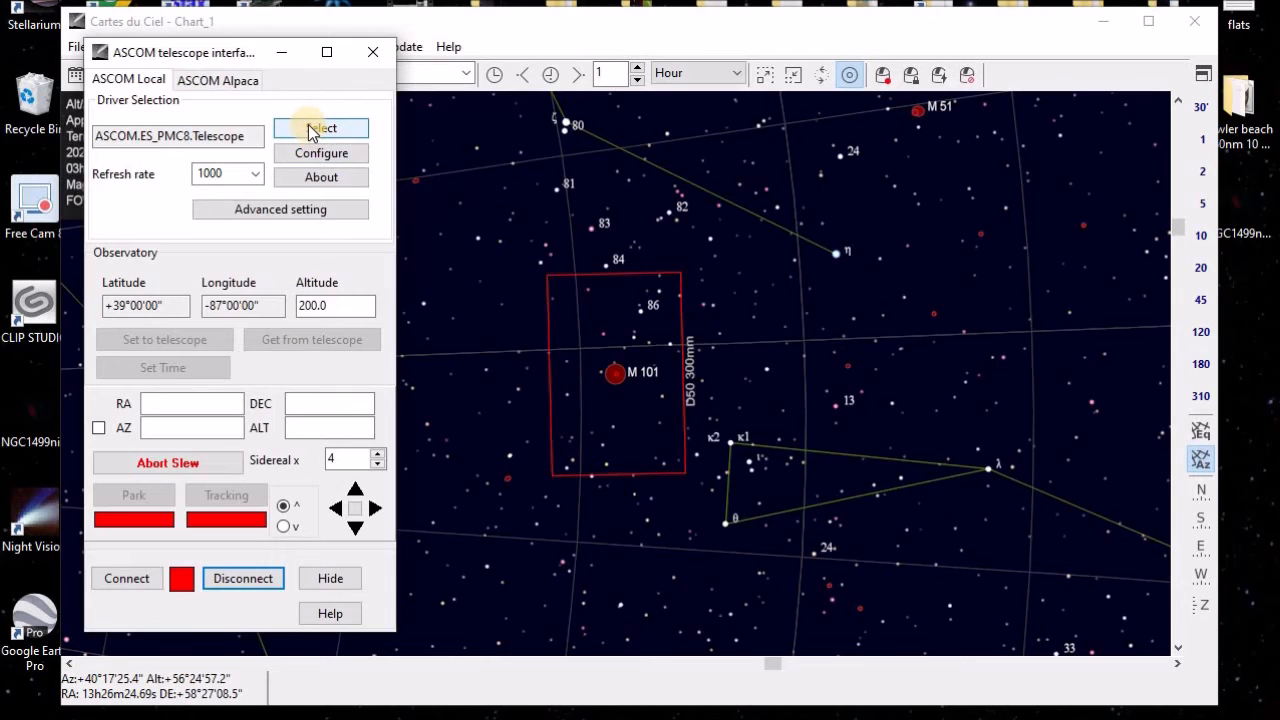
- Enable WiFi TCP/IP in the PMC-Eight driver configuration and try to connect the telescope wirelessly
{"action": "left_click", "coordinate": [308, 155]}
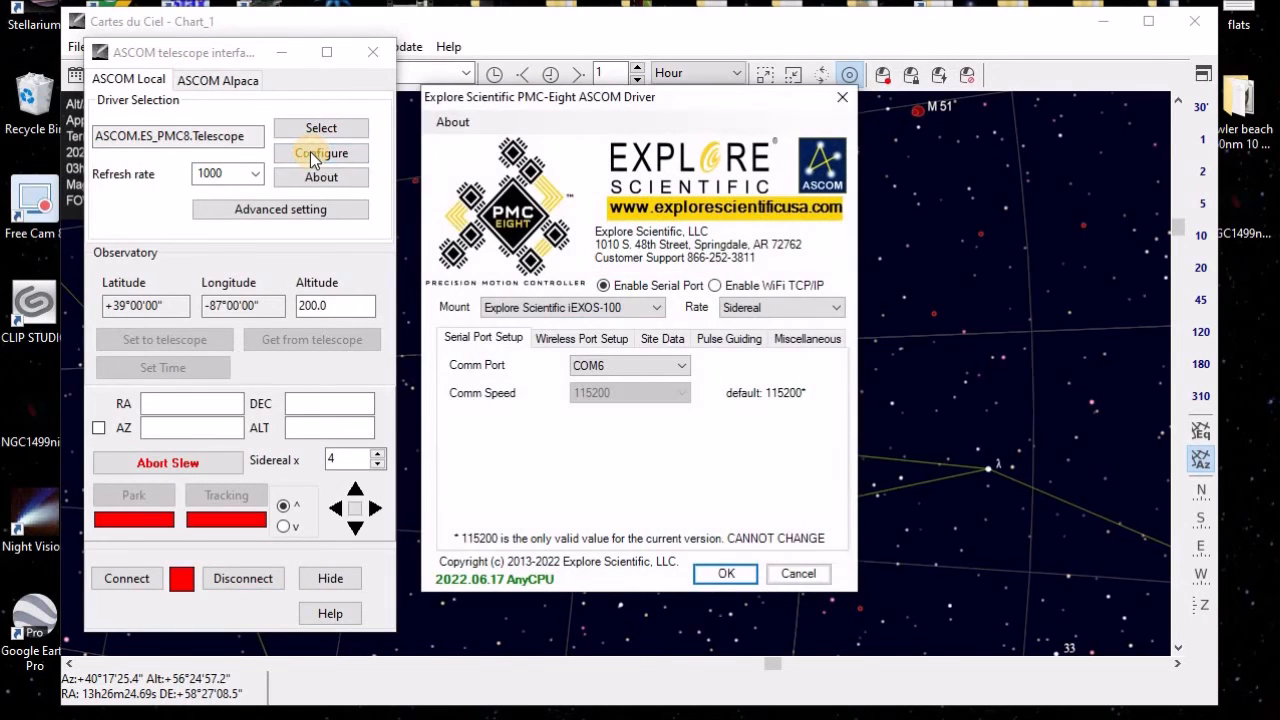
{"action": "left_click", "coordinate": [715, 286]}
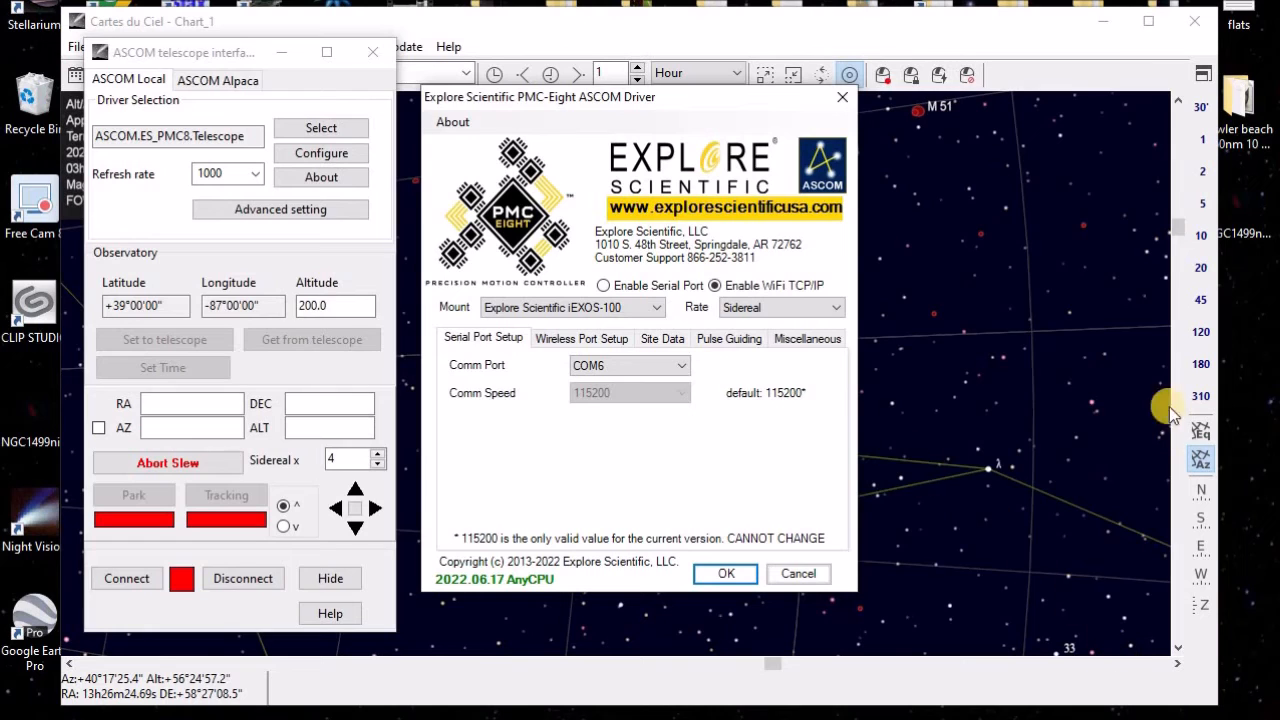
{"action": "left_click", "coordinate": [727, 573]}
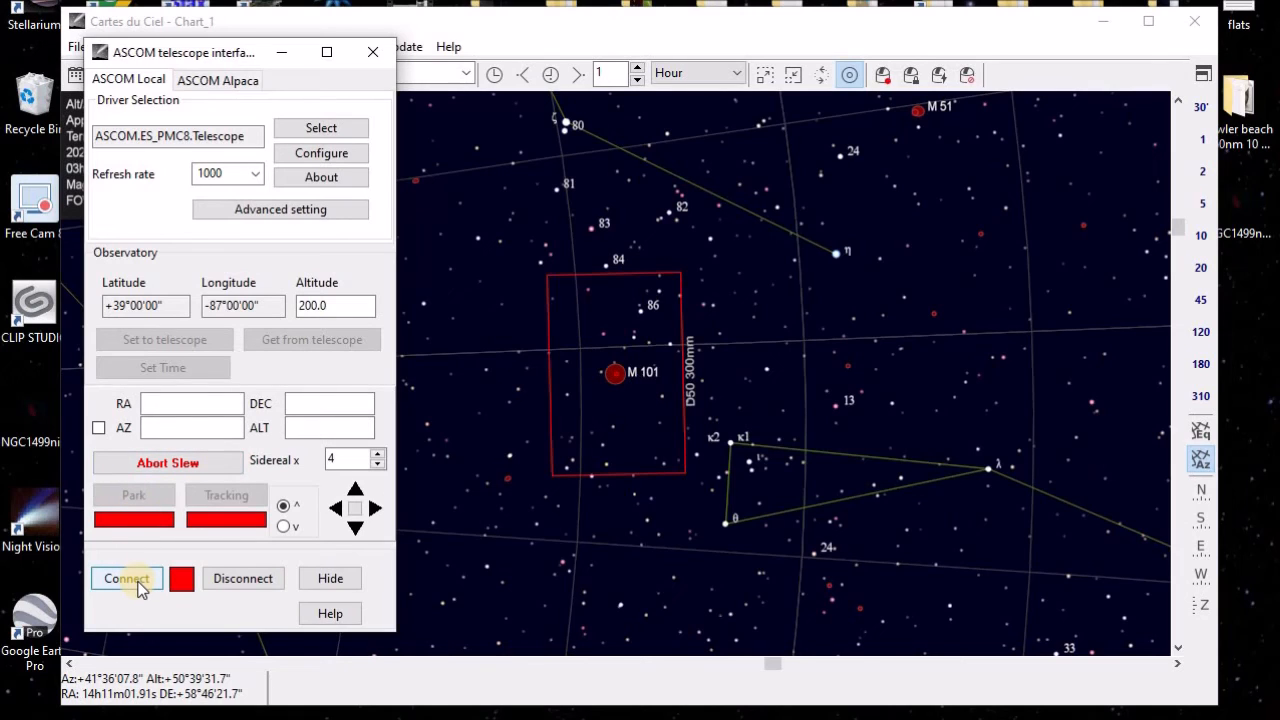
{"action": "left_click", "coordinate": [140, 587]}
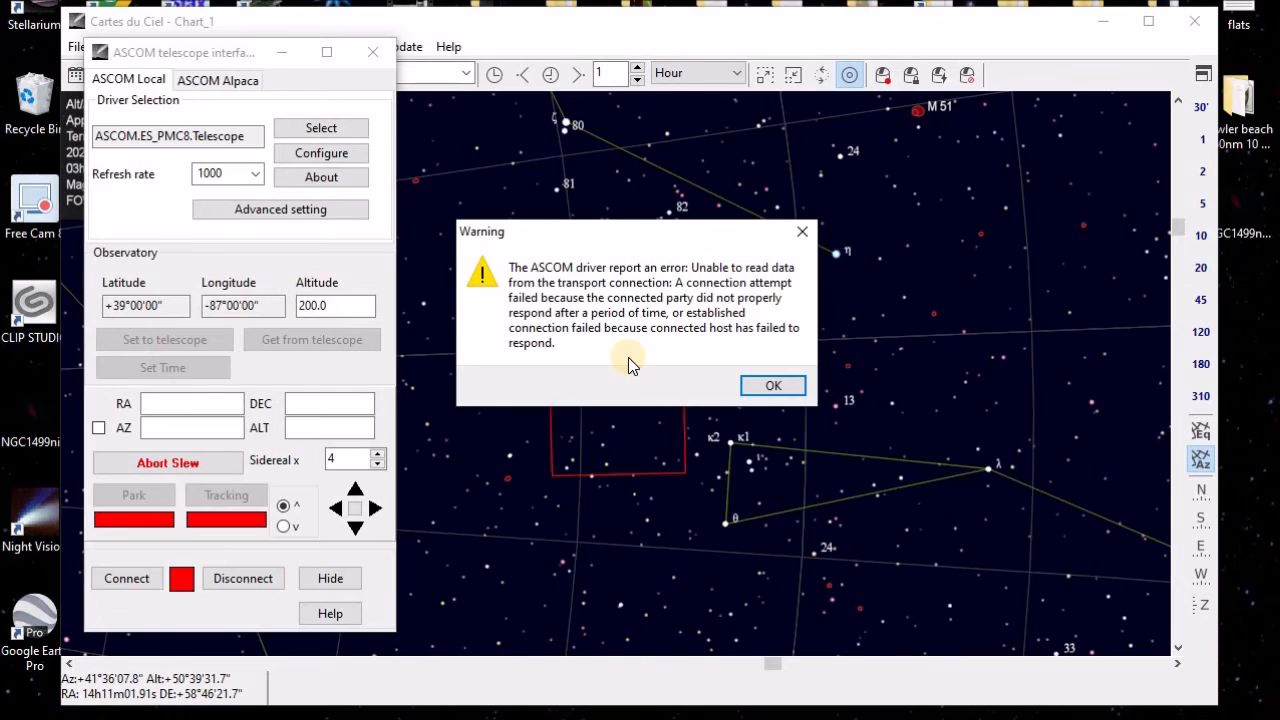
{"action": "left_click", "coordinate": [773, 387]}
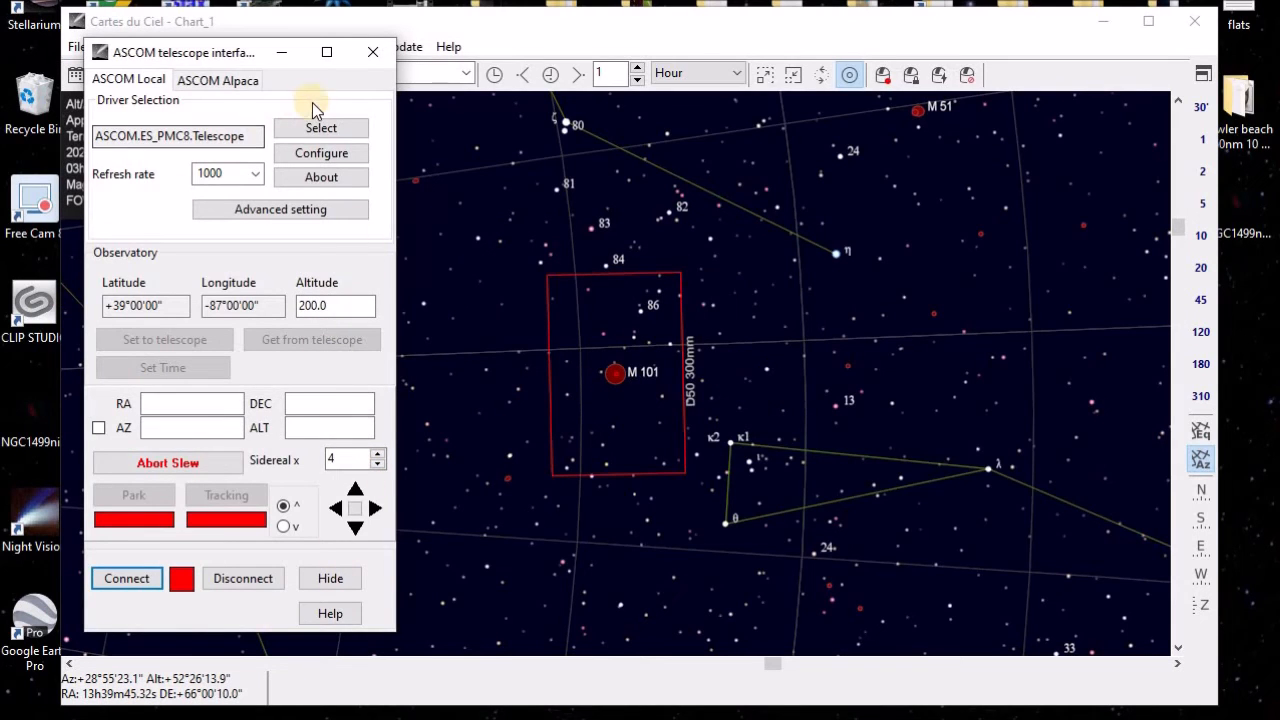
- Switch the PMC-Eight driver back to the serial port connection, save the configuration, and close the telescope interface
{"action": "left_click", "coordinate": [318, 155]}
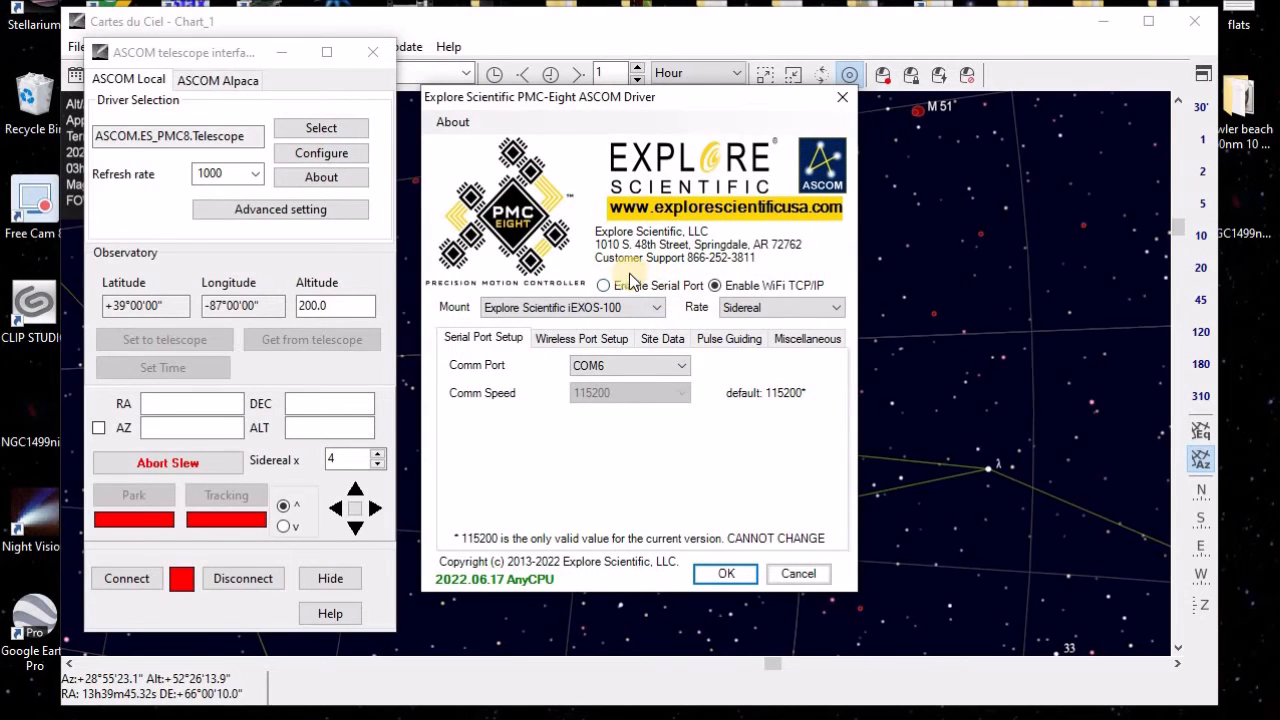
{"action": "left_click", "coordinate": [605, 285]}
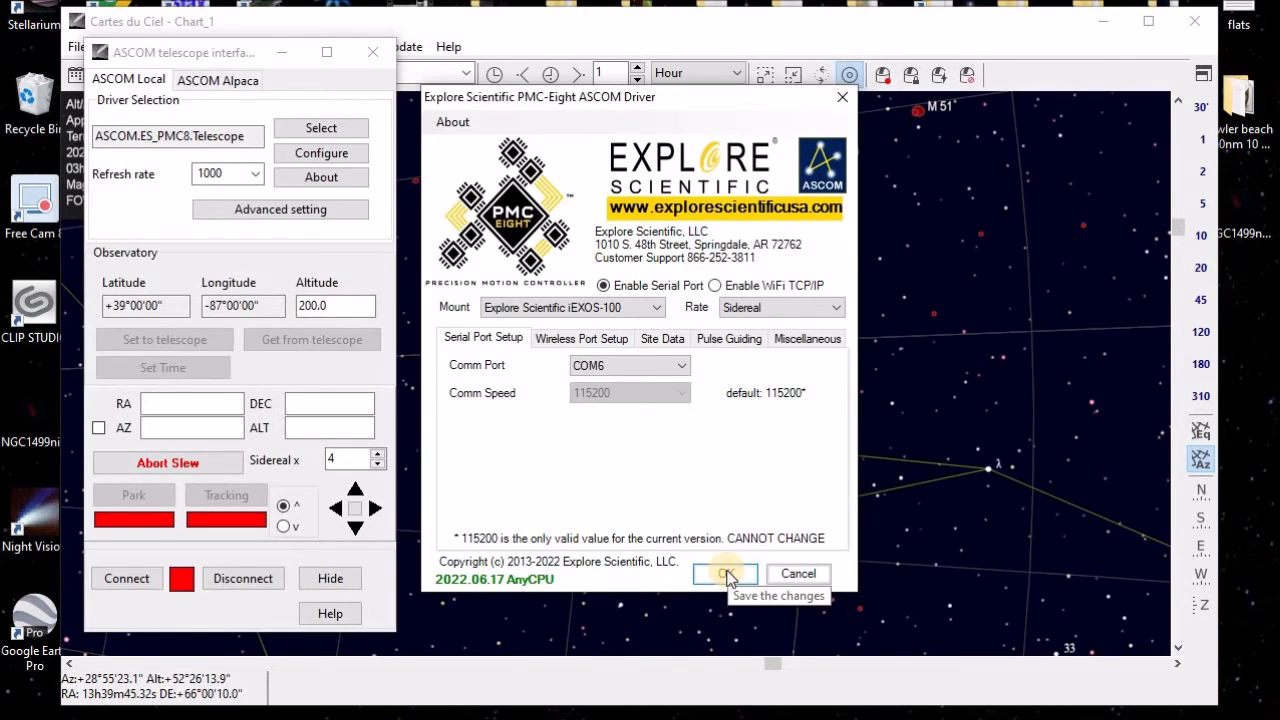
{"action": "left_click", "coordinate": [725, 574]}
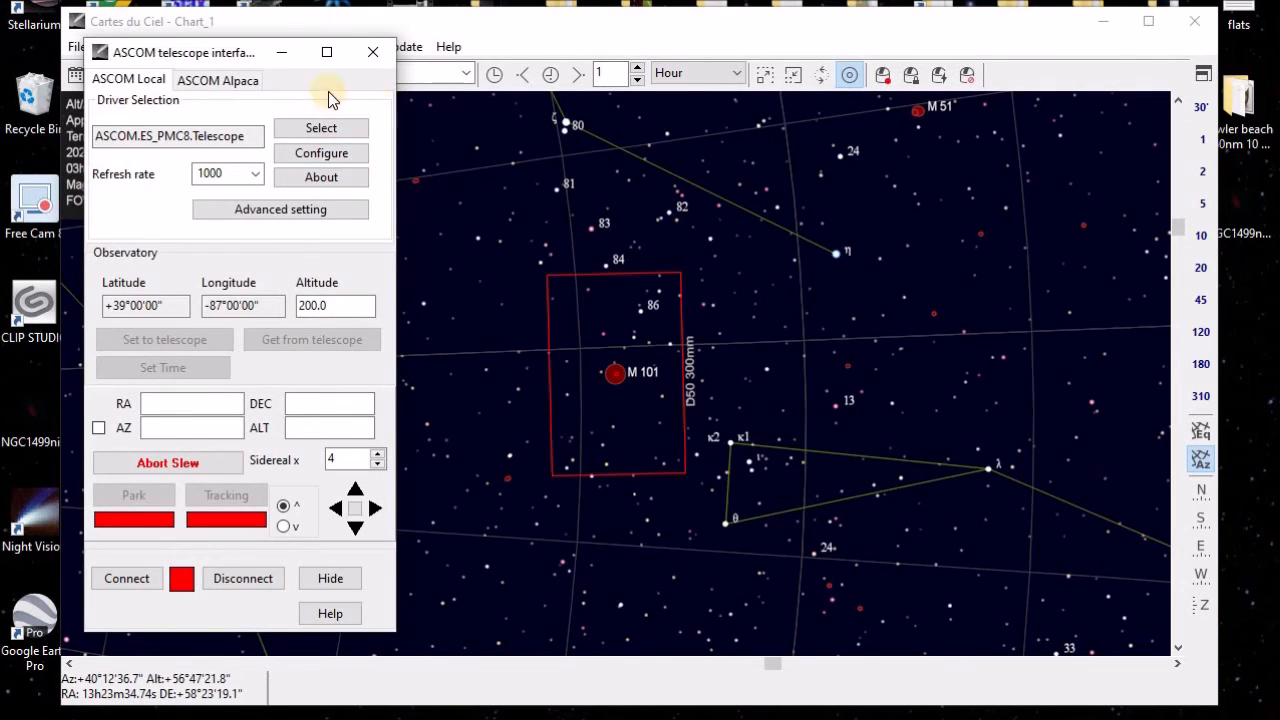
{"action": "left_click", "coordinate": [368, 55]}
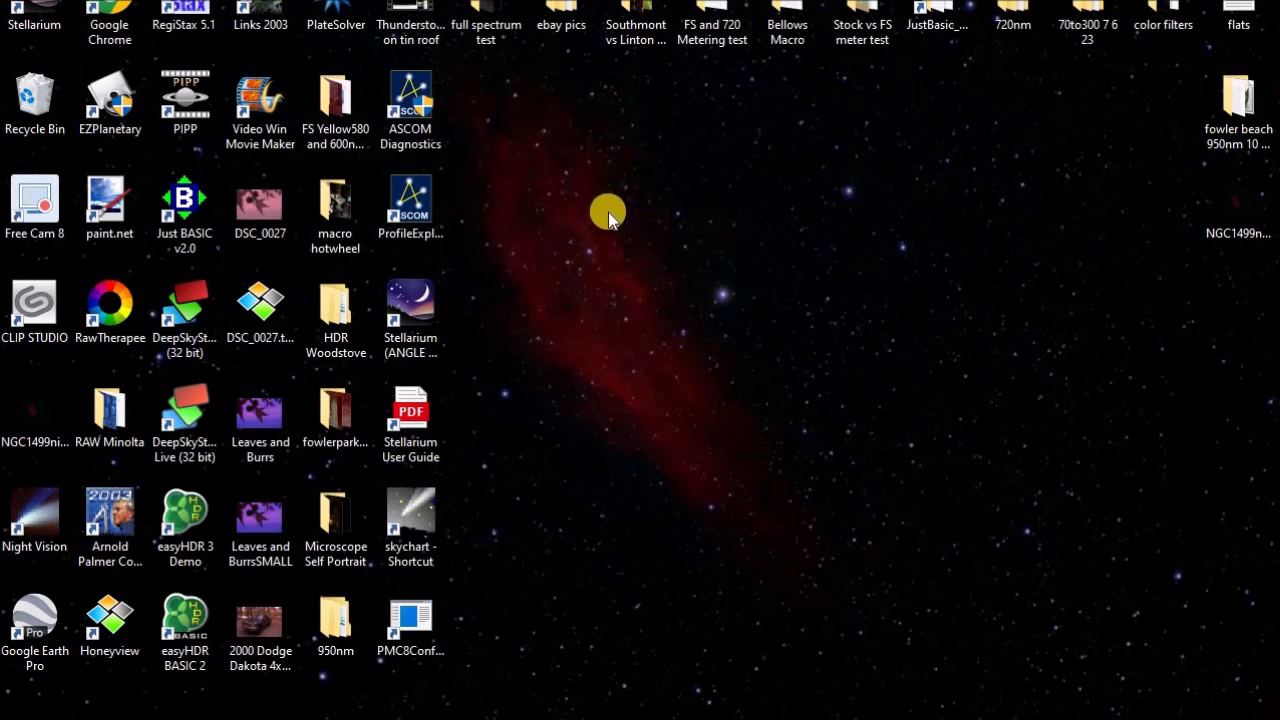
- Launch the ANGLE version of Stellarium from the desktop
{"action": "double_click", "coordinate": [416, 302]}
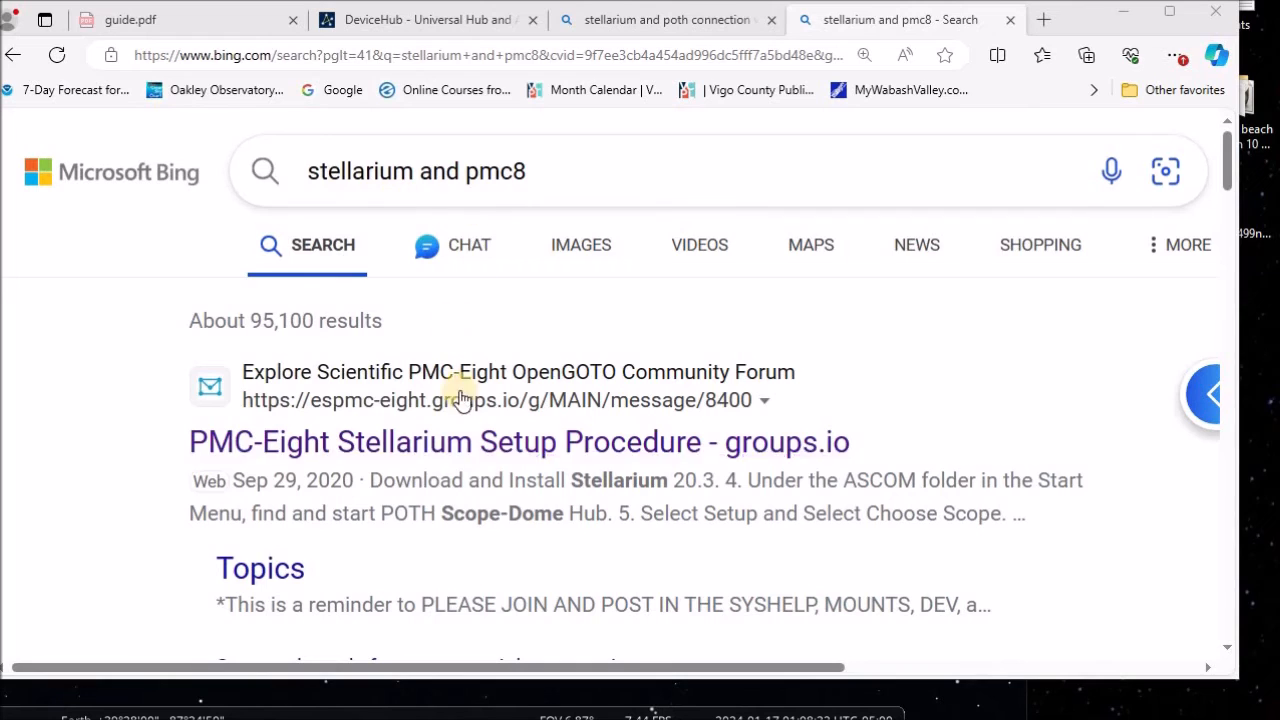
- Open the PMC-Eight Stellarium Setup Procedure post from the search results, read its numbered hook-up instructions, and close the browser
{"action": "left_click", "coordinate": [451, 440]}
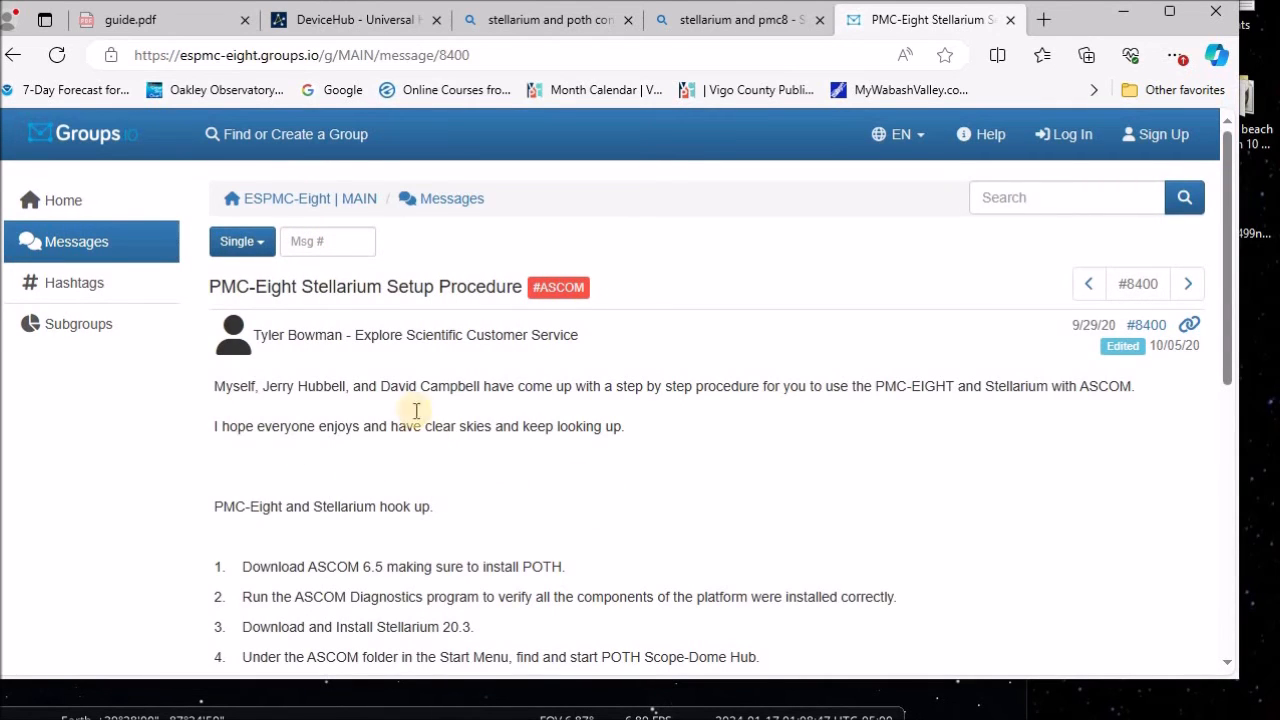
{"action": "scroll", "coordinate": [492, 462], "scroll_direction": "down", "scroll_amount": 1}
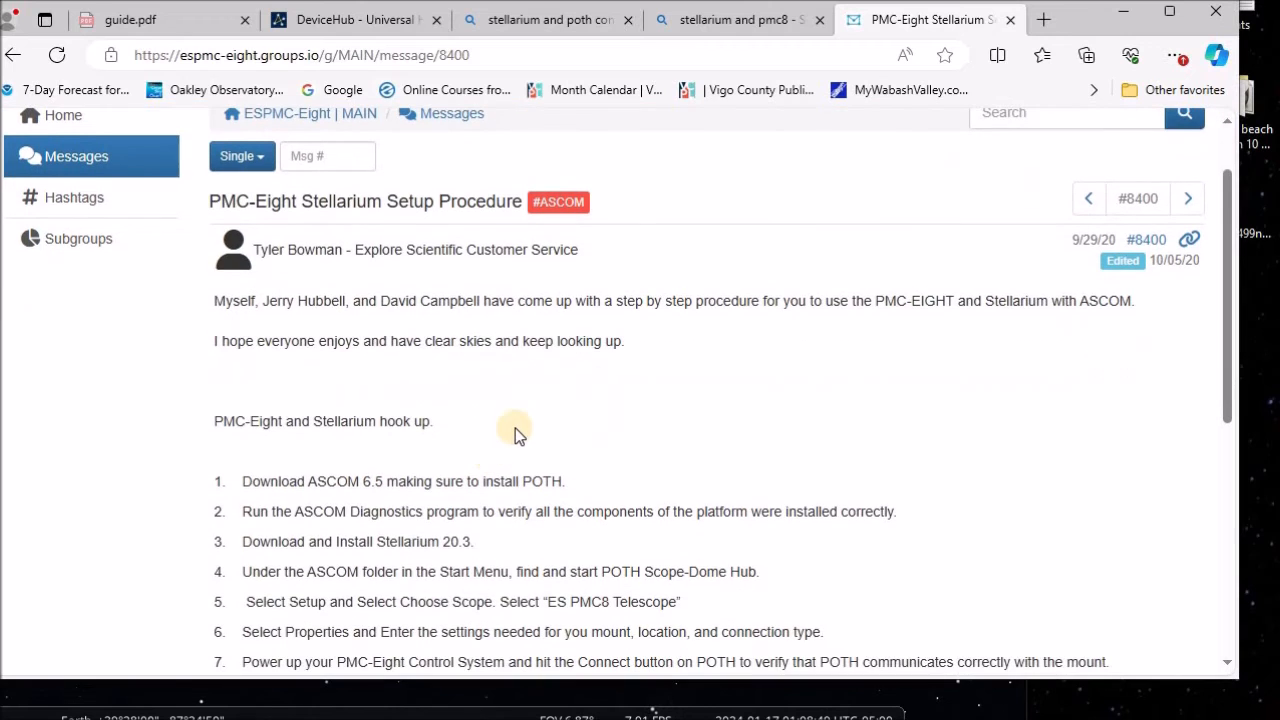
{"action": "scroll", "coordinate": [590, 392], "scroll_direction": "down", "scroll_amount": 2}
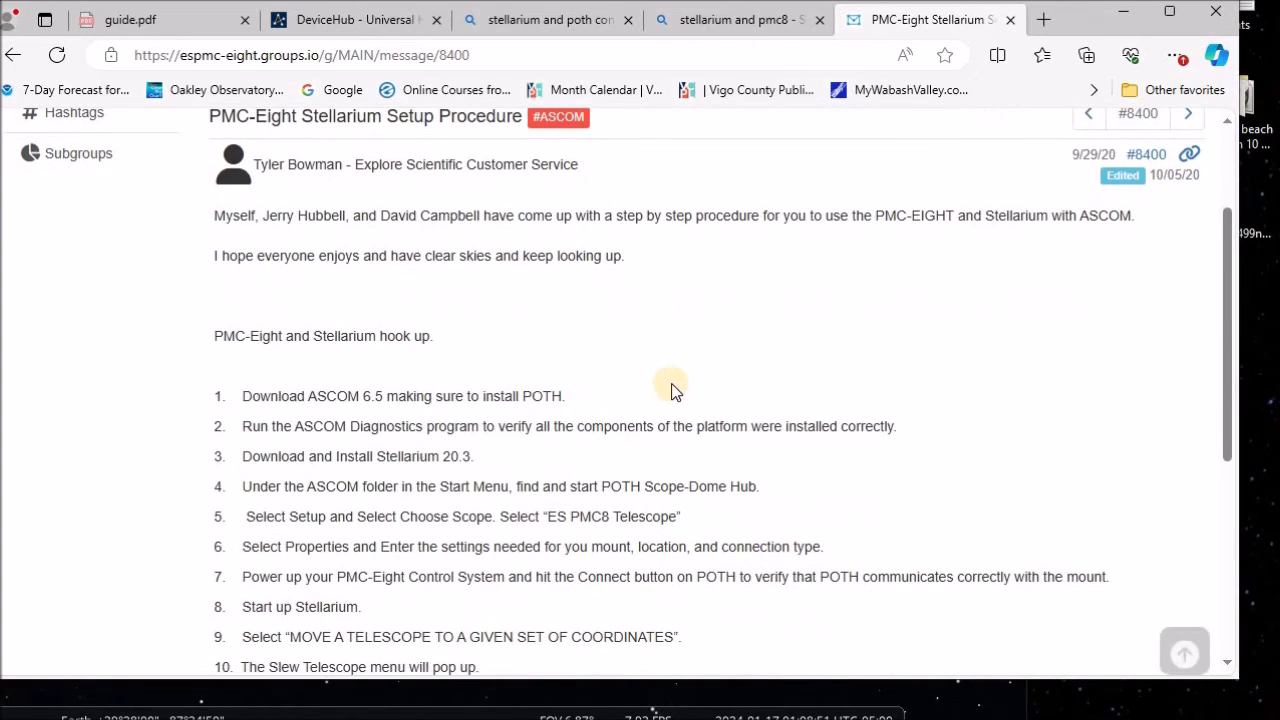
{"action": "scroll", "coordinate": [639, 381], "scroll_direction": "down", "scroll_amount": 1}
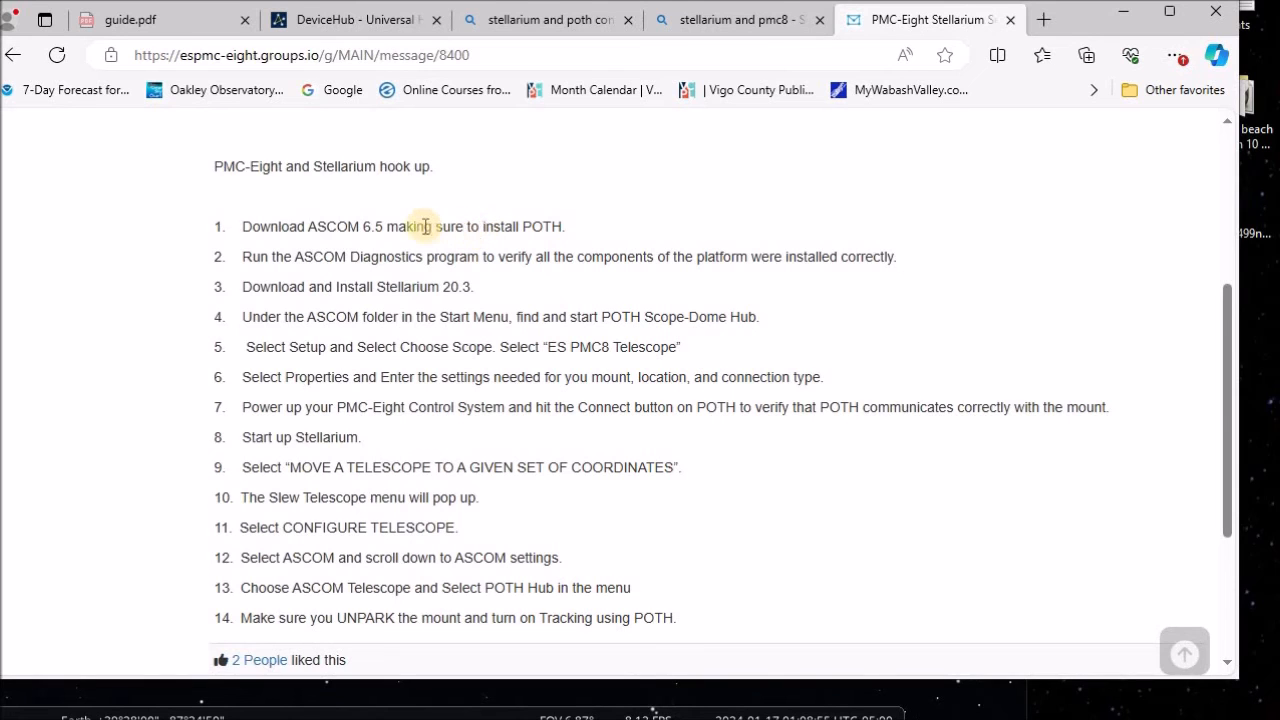
{"action": "scroll", "coordinate": [443, 257], "scroll_direction": "up", "scroll_amount": 2}
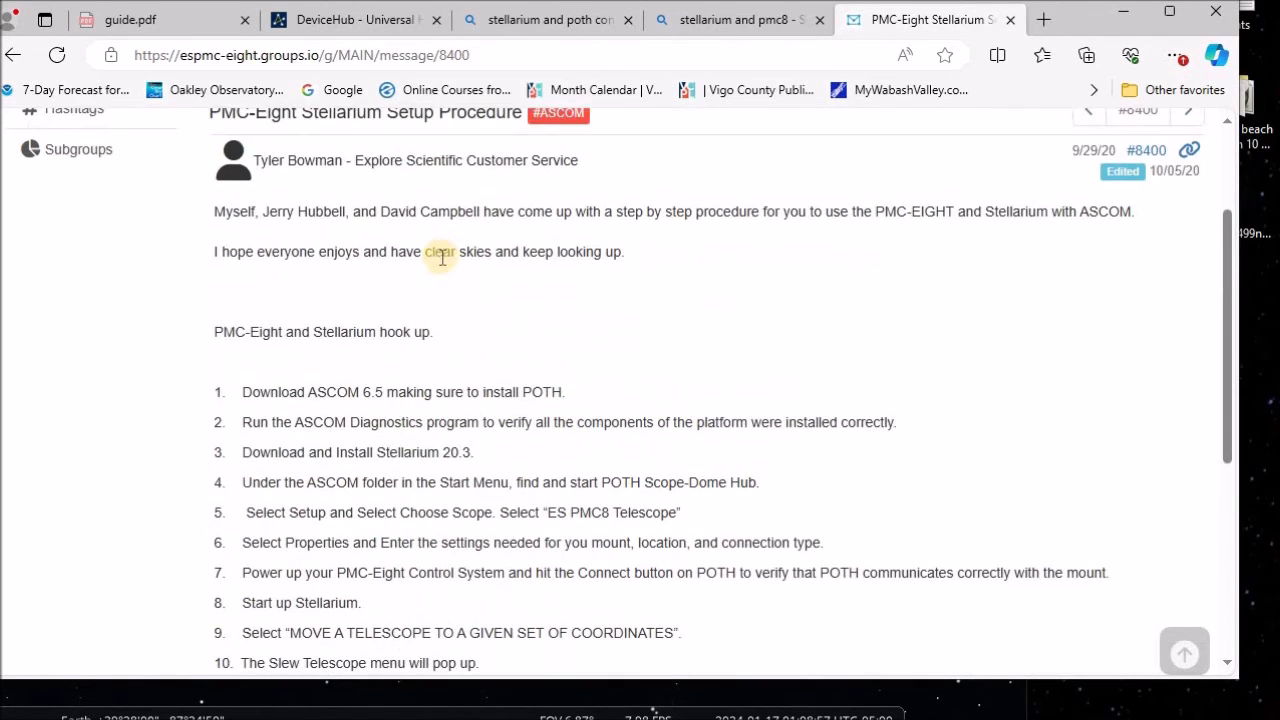
{"action": "scroll", "coordinate": [441, 258], "scroll_direction": "up", "scroll_amount": 1}
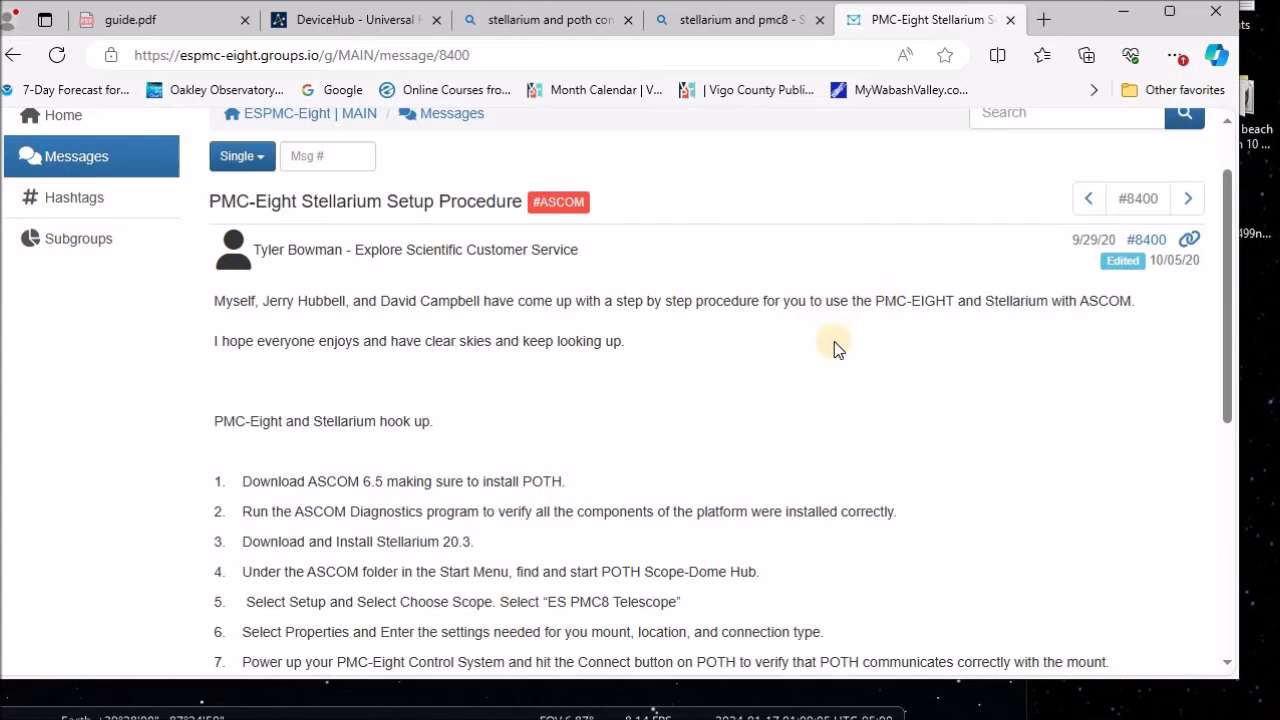
{"action": "scroll", "coordinate": [864, 385], "scroll_direction": "down", "scroll_amount": 1}
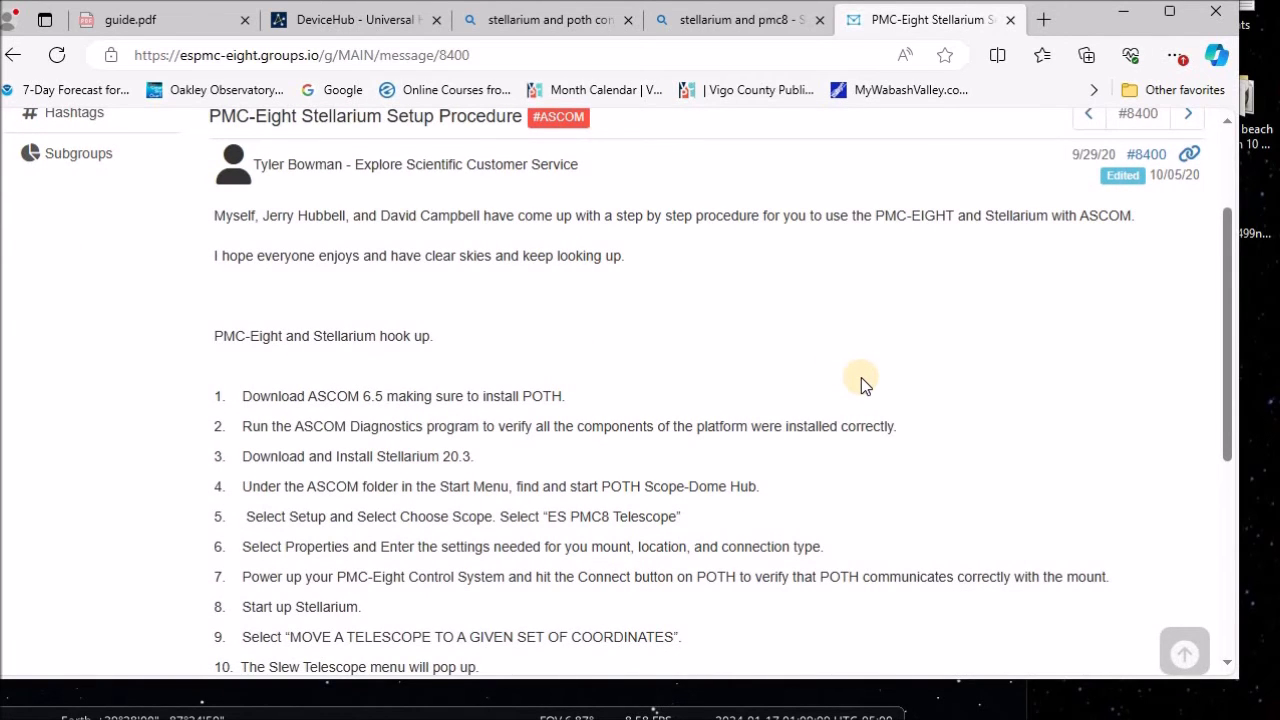
{"action": "scroll", "coordinate": [861, 384], "scroll_direction": "down", "scroll_amount": 1}
{"action": "scroll", "coordinate": [852, 374], "scroll_direction": "down", "scroll_amount": 1}
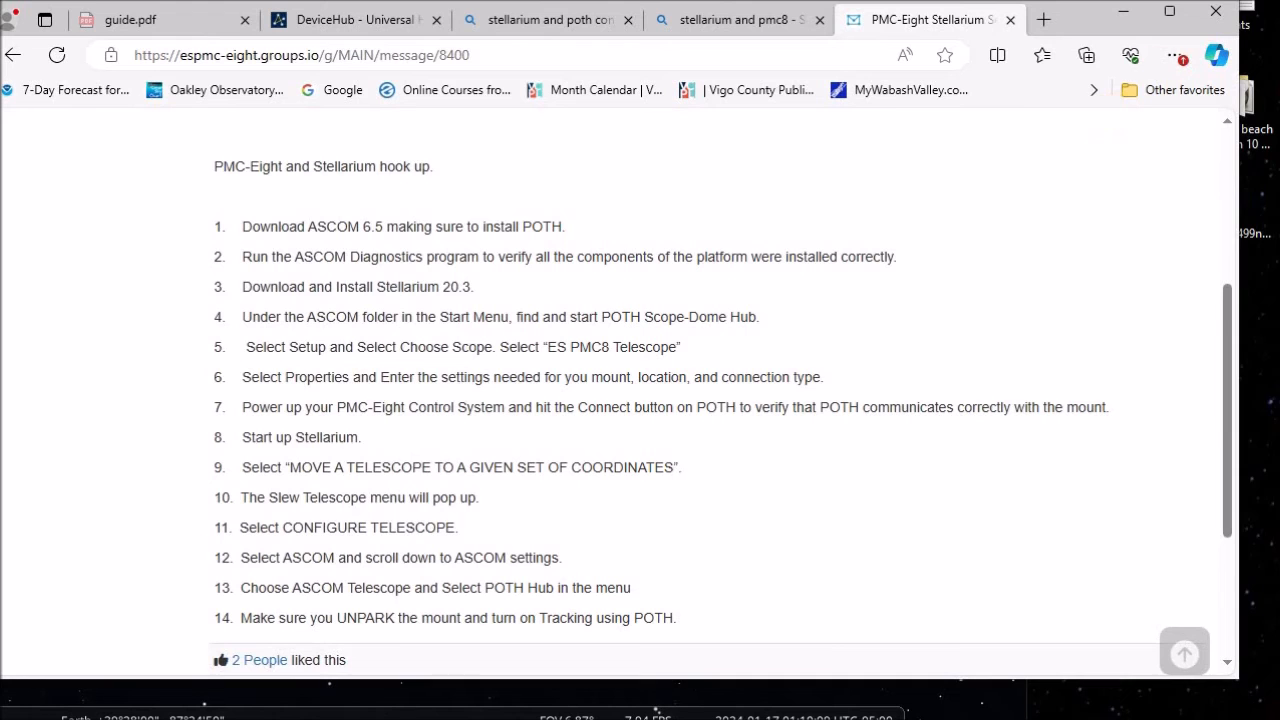
{"action": "left_click", "coordinate": [1212, 12]}
- Clear the star selection in Stellarium and open the list of controlled telescopes from the slew dialog
{"action": "left_click", "coordinate": [799, 245]}
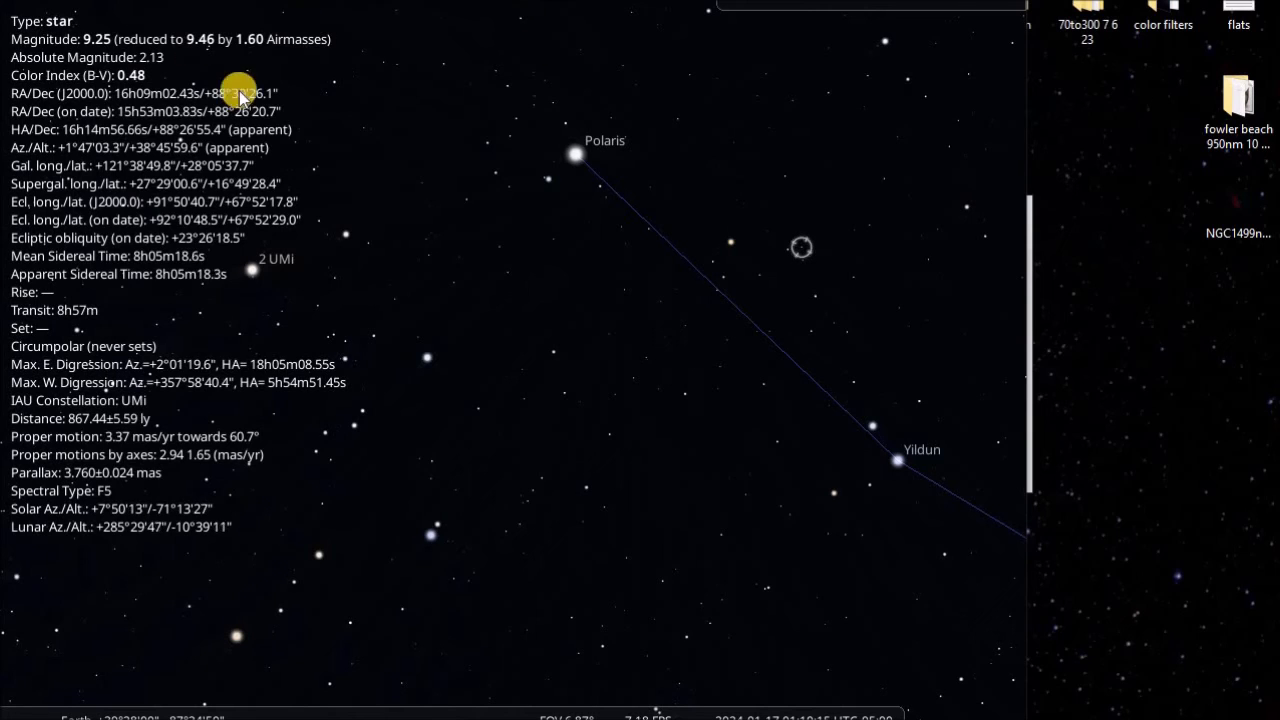
{"action": "right_click", "coordinate": [429, 137]}
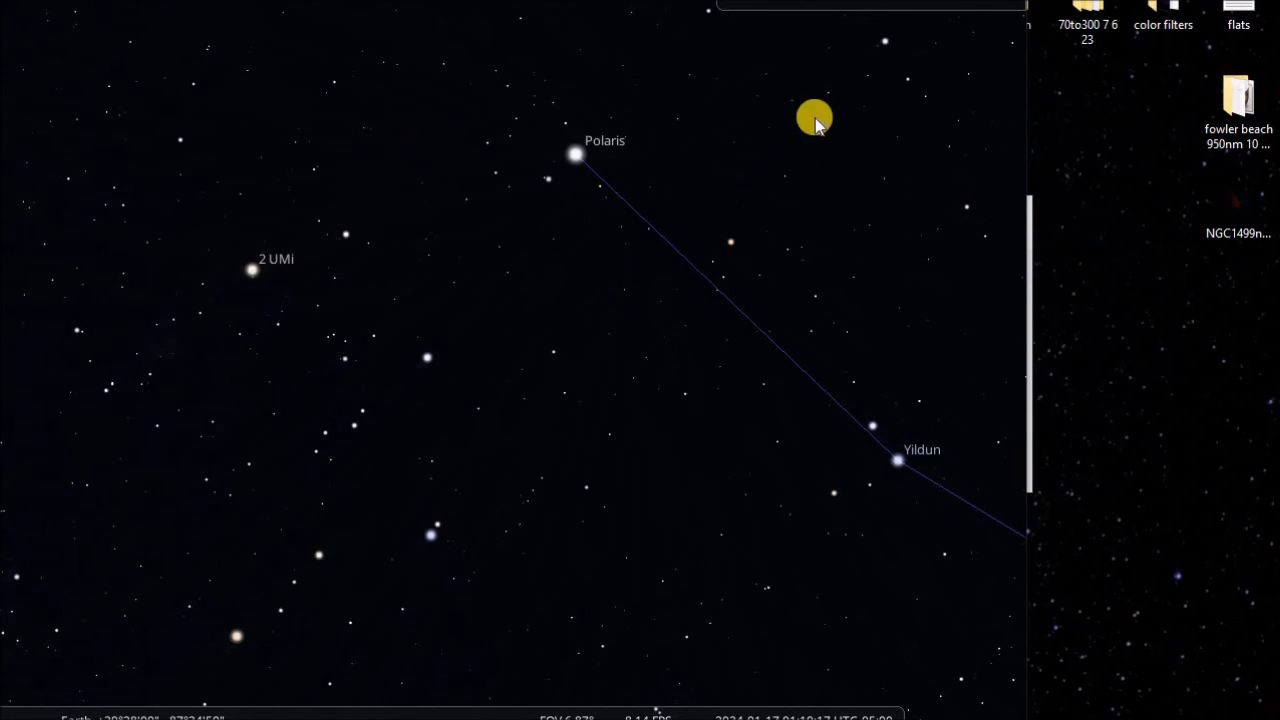
{"action": "mouse_move", "coordinate": [606, 708]}
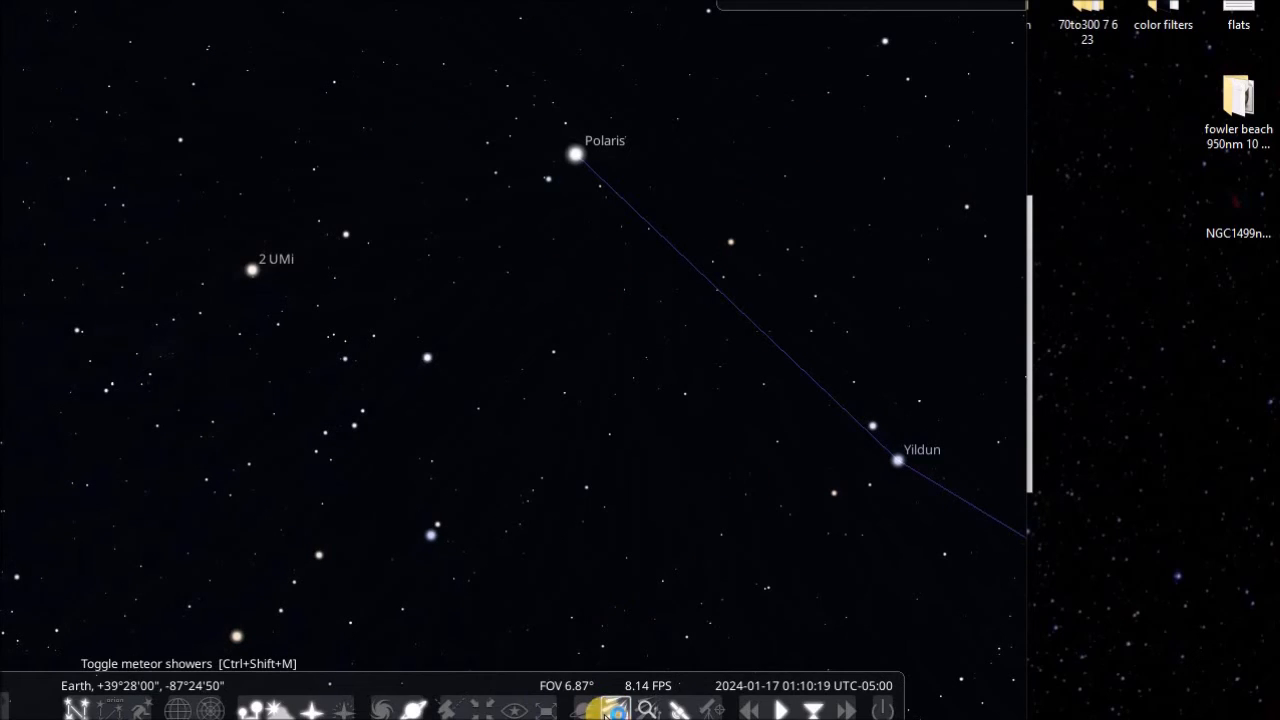
{"action": "left_click", "coordinate": [707, 710]}
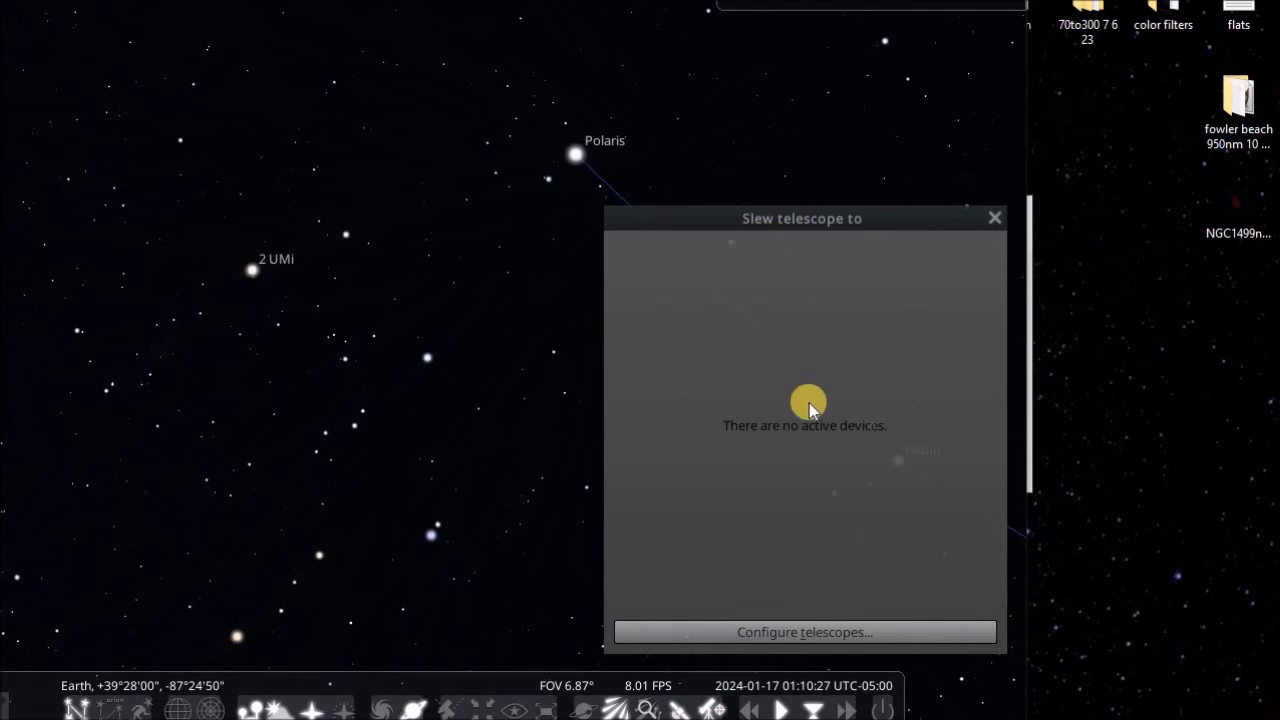
{"action": "left_click", "coordinate": [806, 643]}
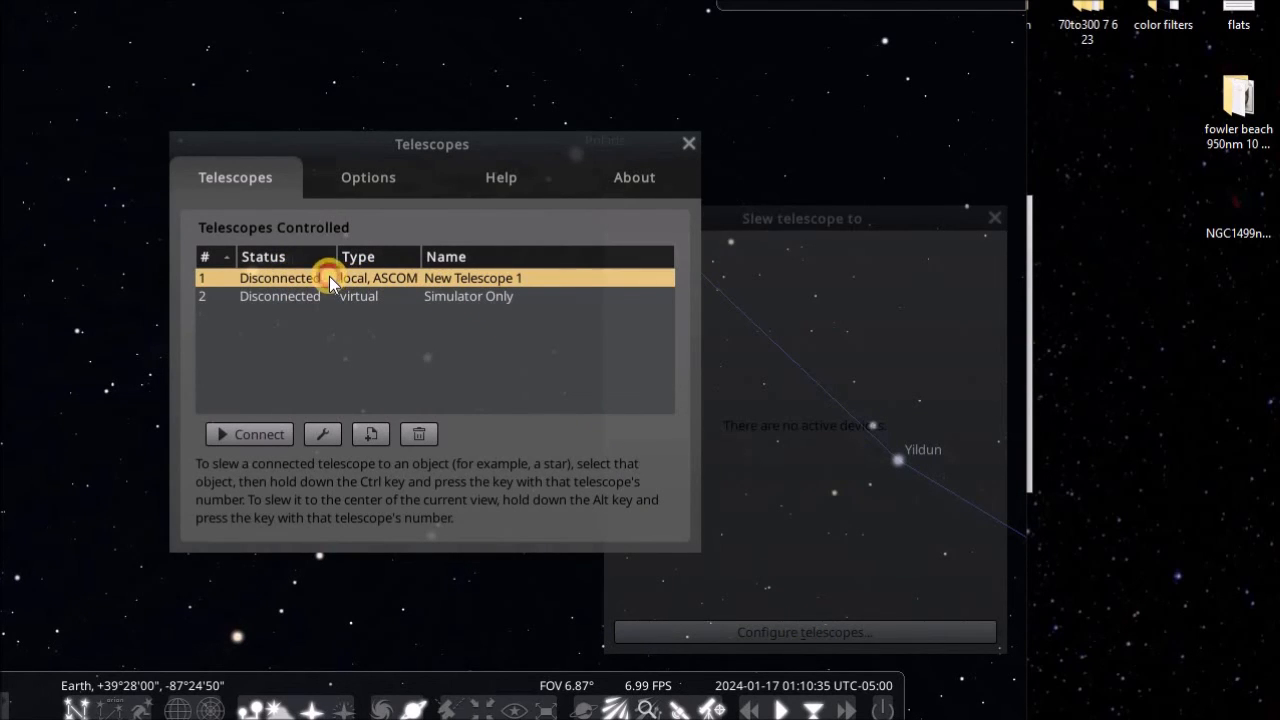
- Review the configuration of New Telescope 1, including its ASCOM device, coordinate source and field-of-view settings, and accept it
{"action": "left_click", "coordinate": [318, 438]}
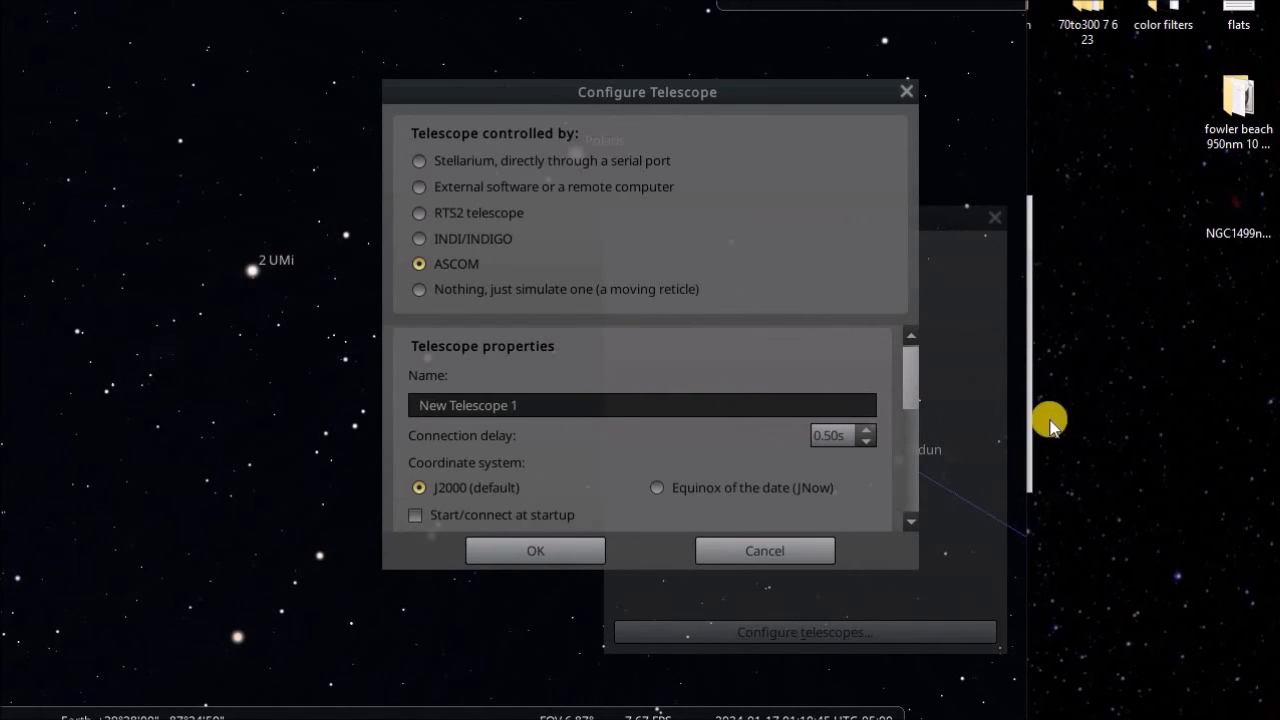
{"action": "left_click_drag", "start_coordinate": [906, 372], "coordinate": [913, 433]}
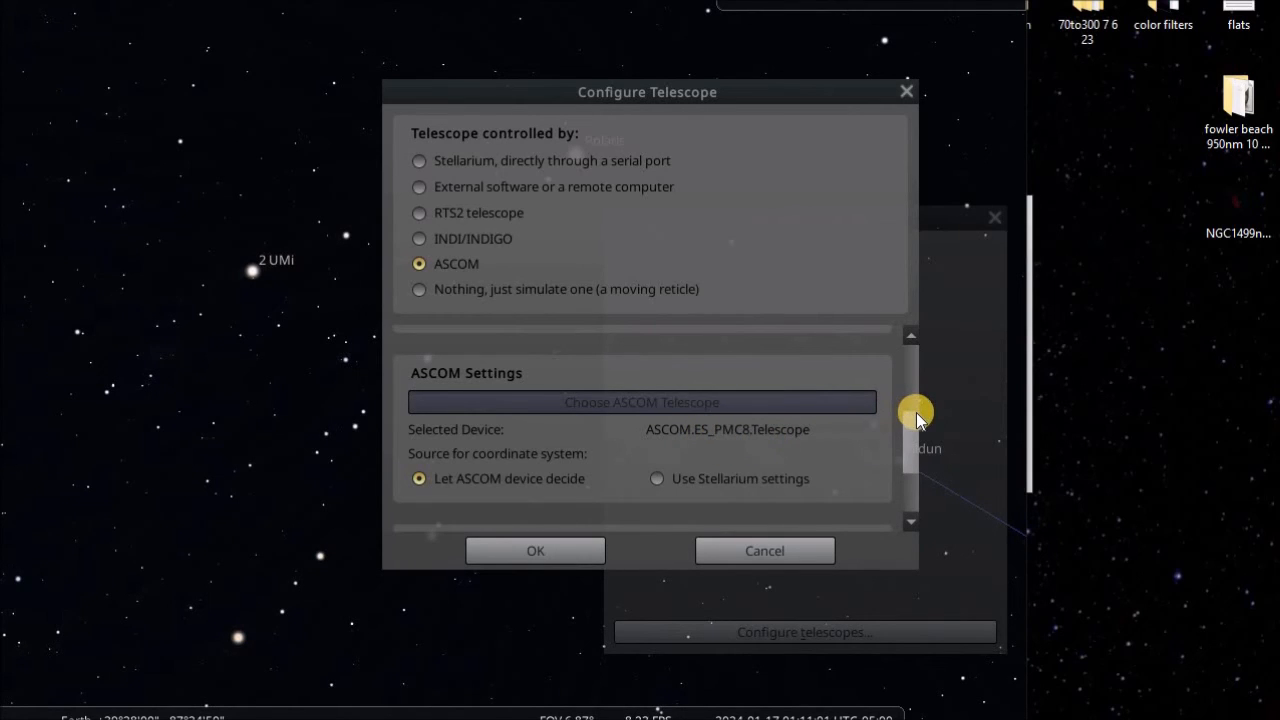
{"action": "left_click_drag", "start_coordinate": [907, 417], "coordinate": [919, 515]}
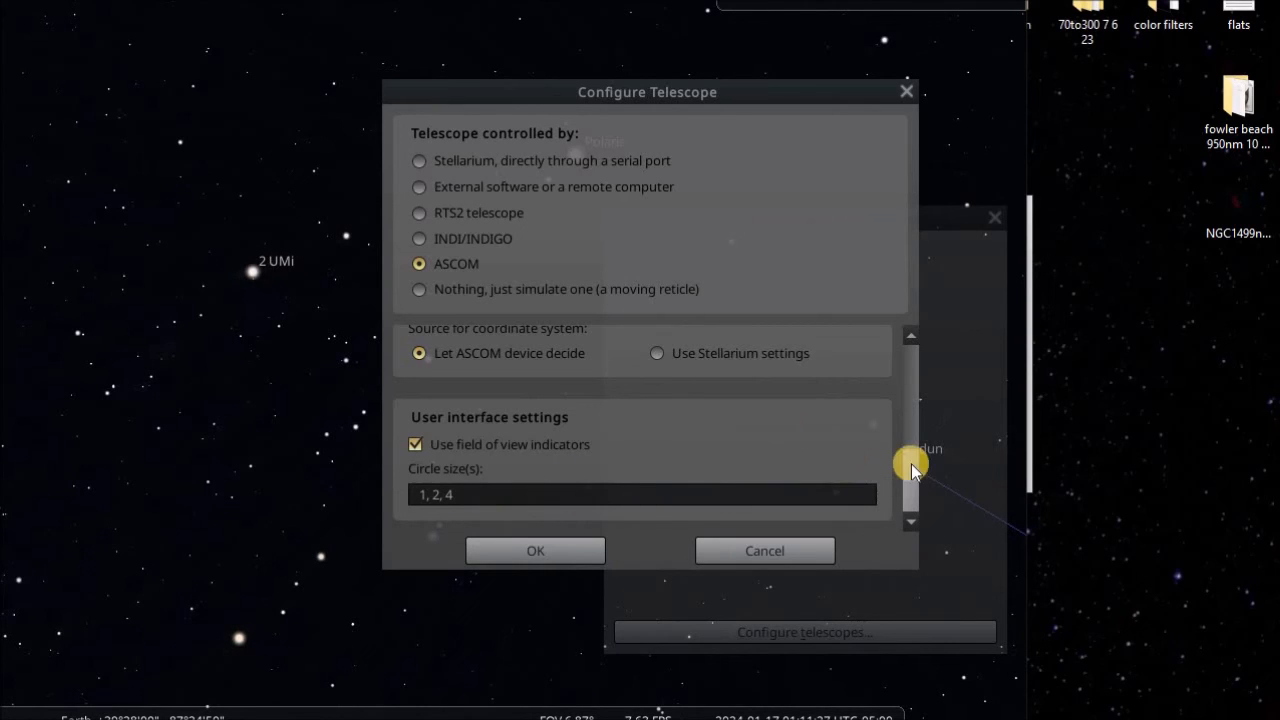
{"action": "left_click_drag", "start_coordinate": [909, 463], "coordinate": [893, 406]}
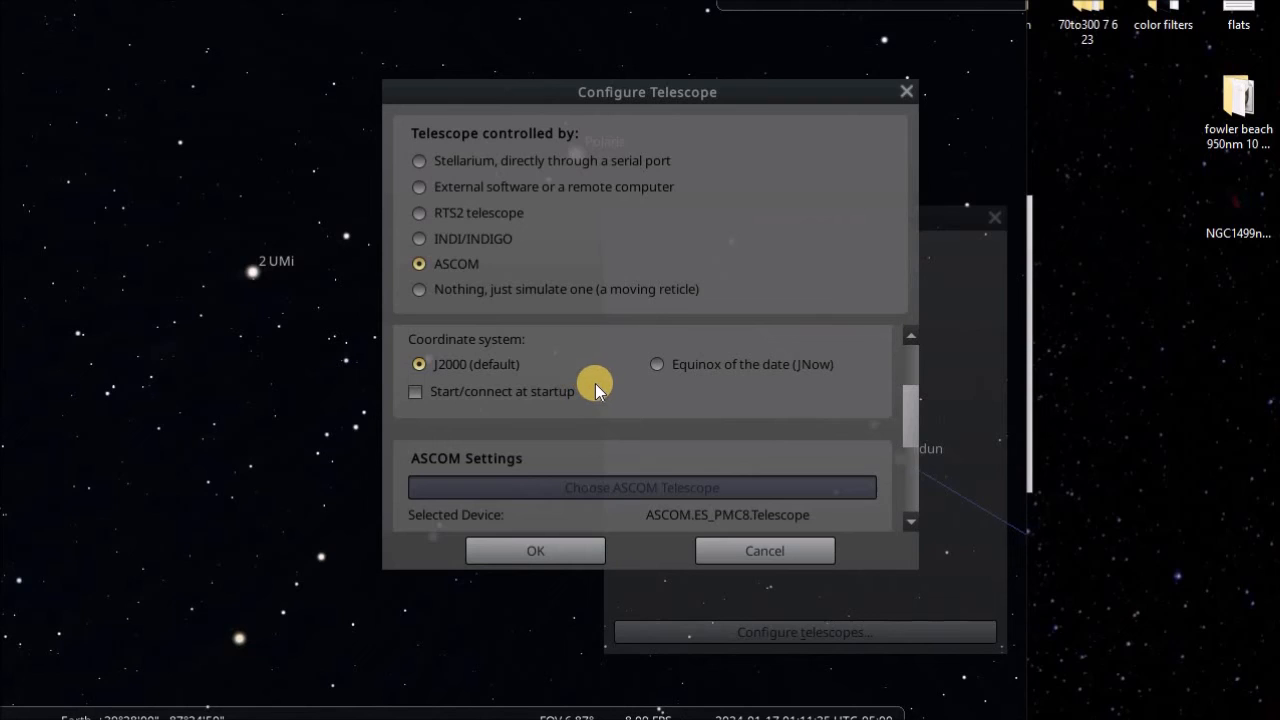
{"action": "left_click", "coordinate": [531, 549]}
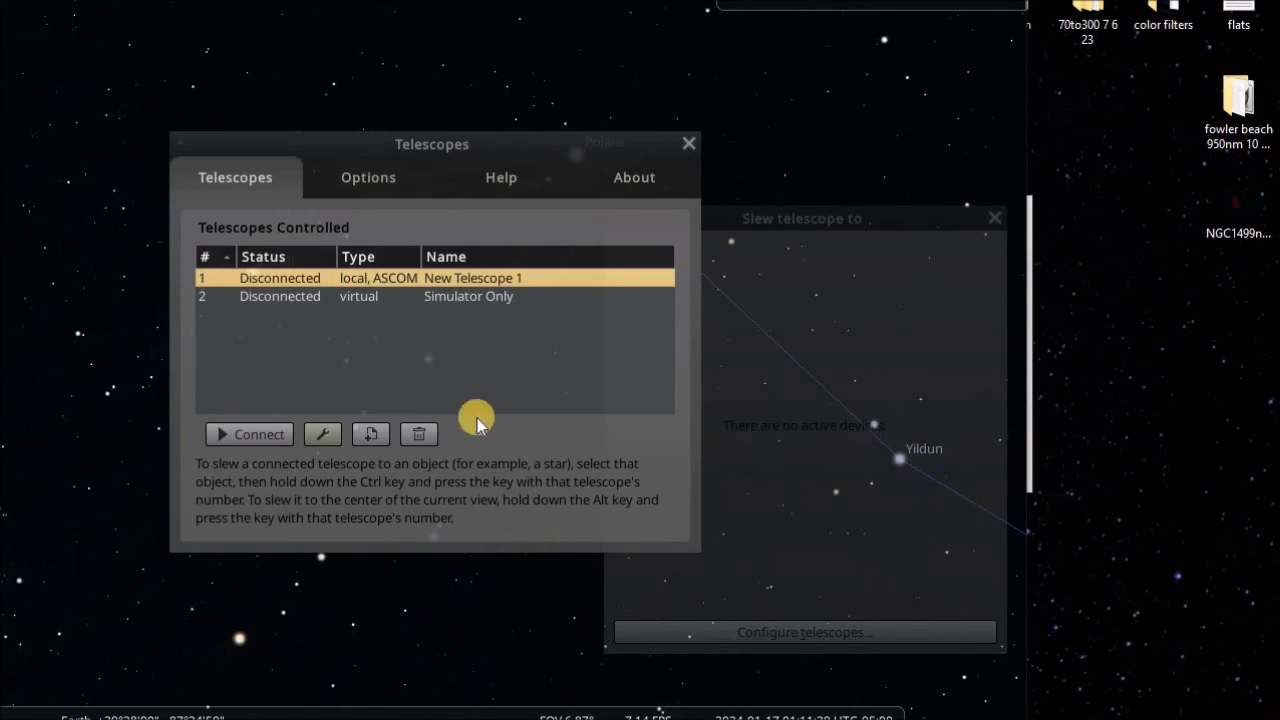
- Connect New Telescope 1, close the telescope list, and reposition the slew dialog to uncover the area around Polaris
{"action": "left_click", "coordinate": [241, 430]}
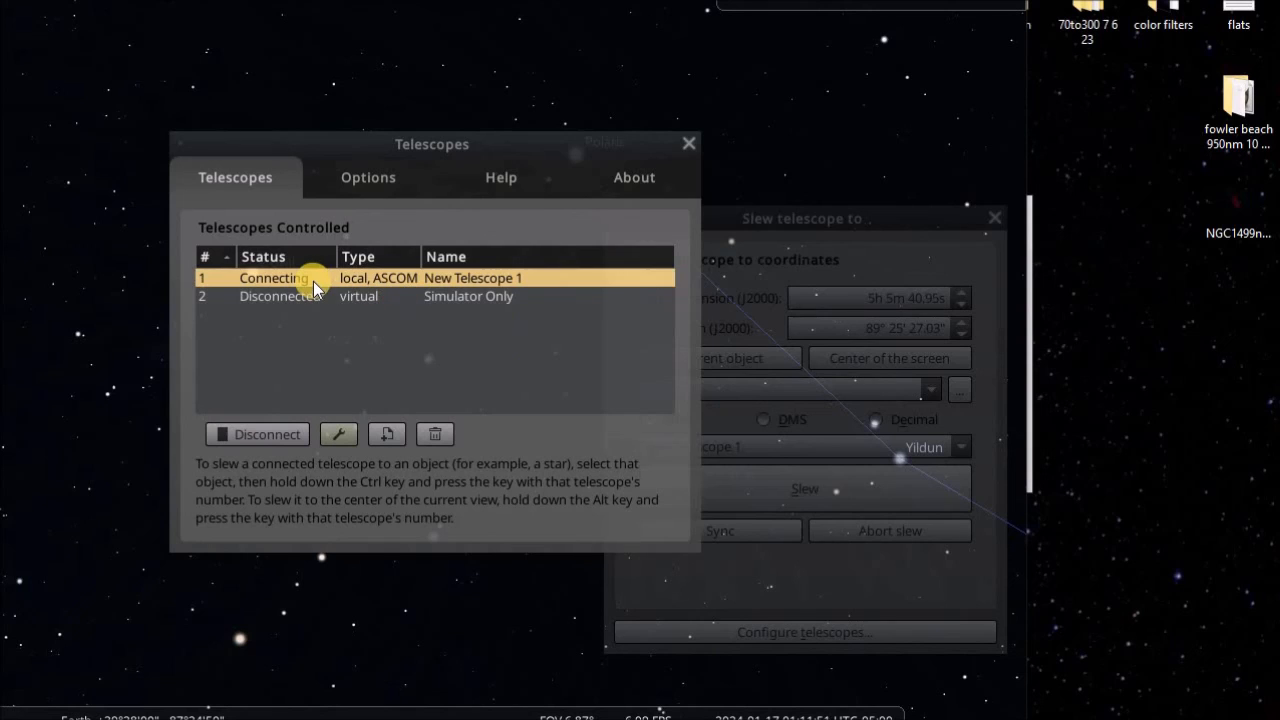
{"action": "left_click", "coordinate": [687, 146]}
{"action": "left_click_drag", "start_coordinate": [669, 217], "coordinate": [640, 307]}
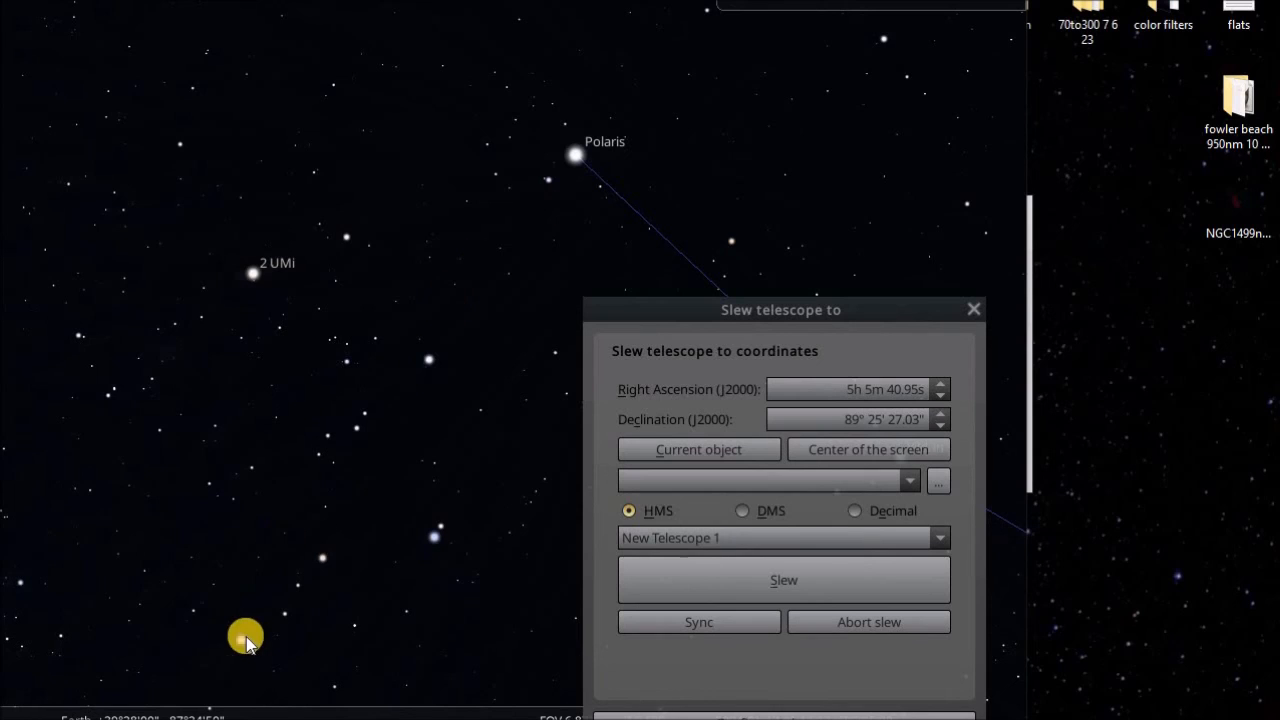
- Show the equatorial grid to examine where Polaris lies relative to the celestial pole, and hide the grid again
{"action": "mouse_move", "coordinate": [178, 706]}
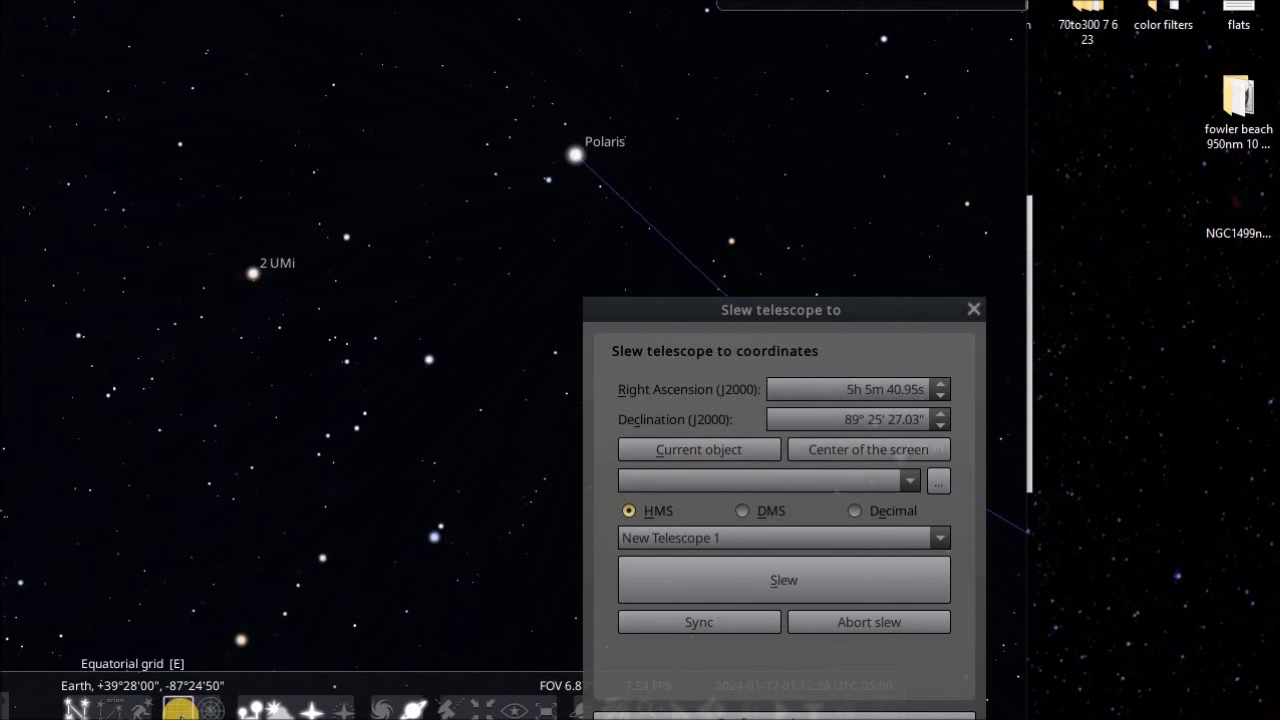
{"action": "left_click", "coordinate": [178, 706]}
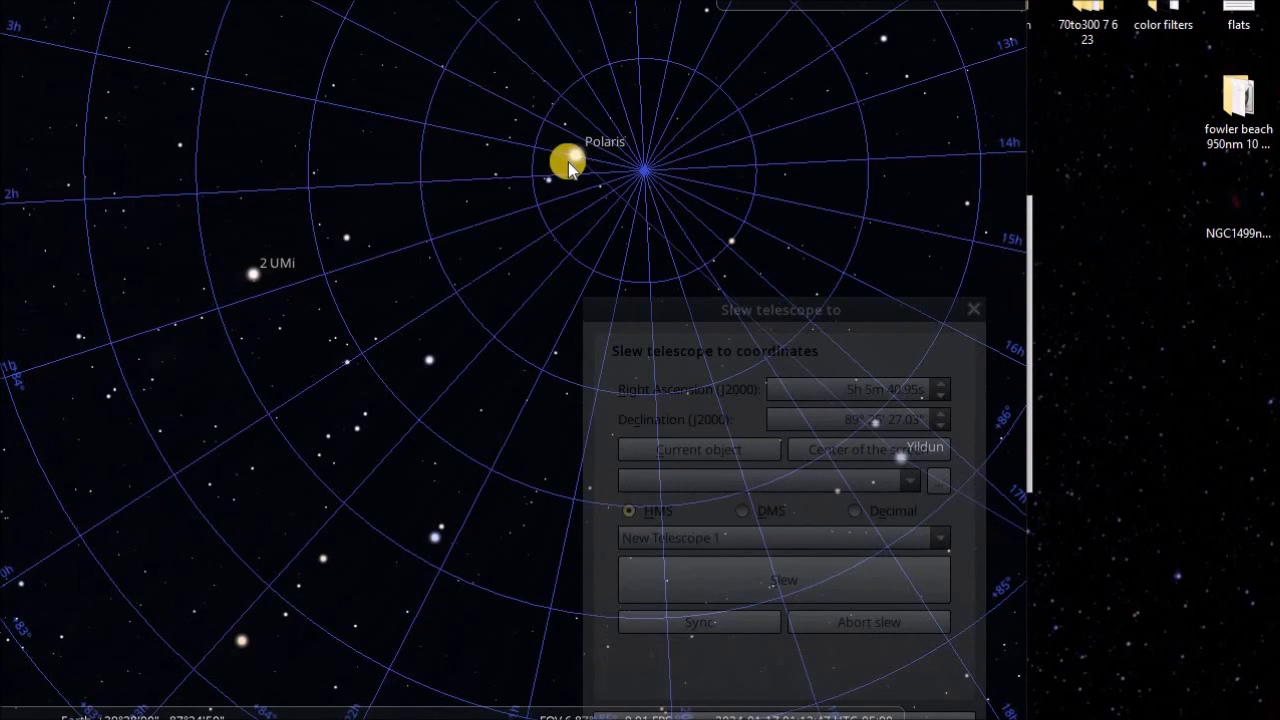
{"action": "mouse_move", "coordinate": [262, 706]}
{"action": "left_click", "coordinate": [177, 709]}
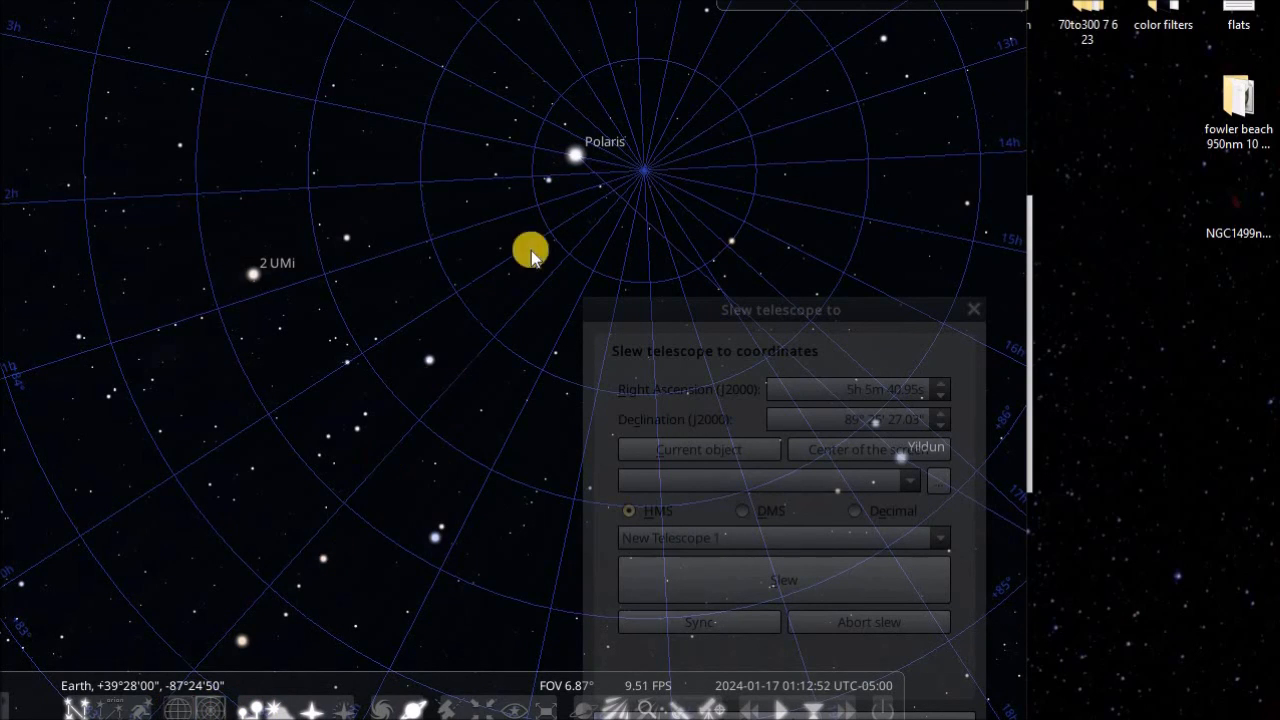
- Select Polaris, load its coordinates as the slew target, and clear the selection
{"action": "left_click", "coordinate": [574, 157]}
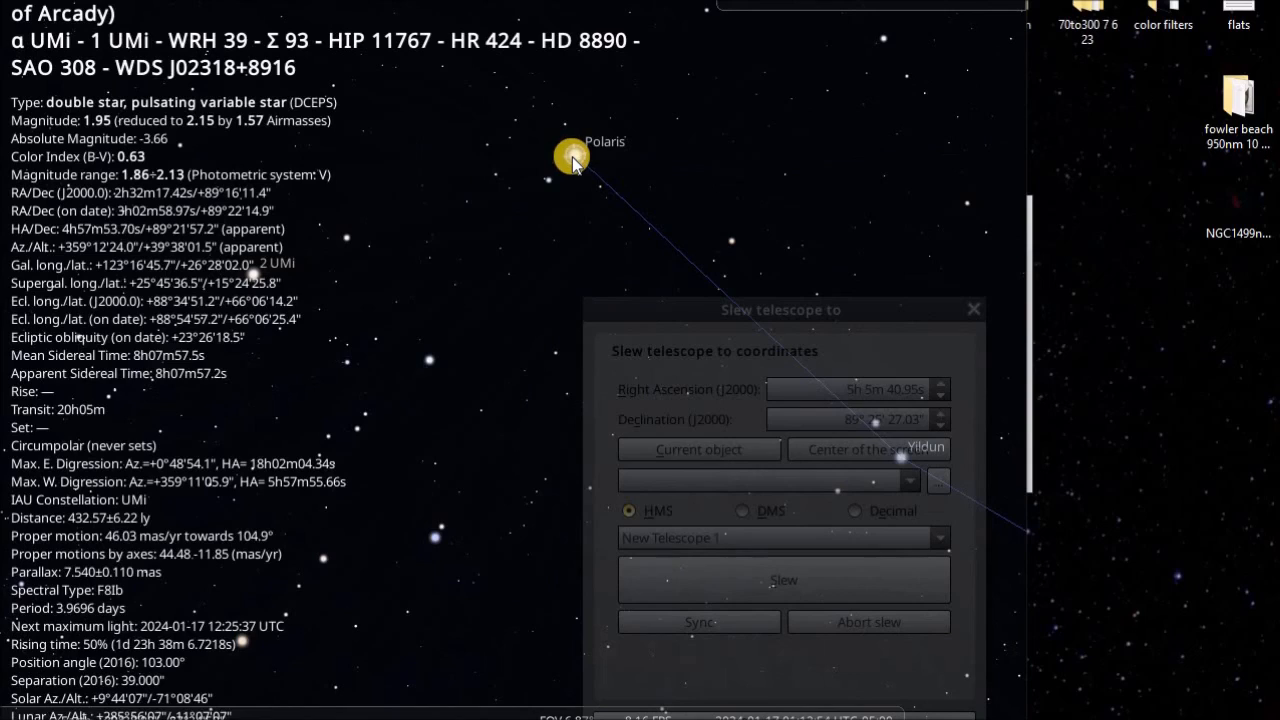
{"action": "left_click", "coordinate": [694, 450]}
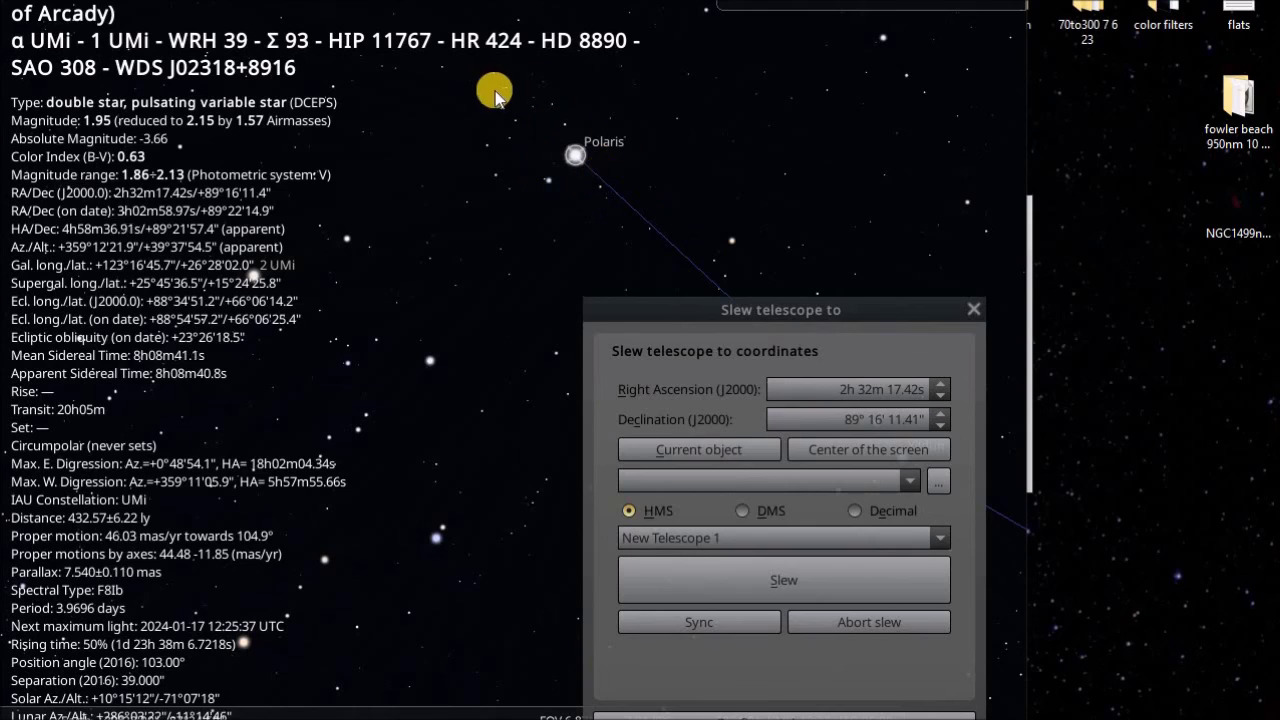
{"action": "left_click", "coordinate": [507, 182]}
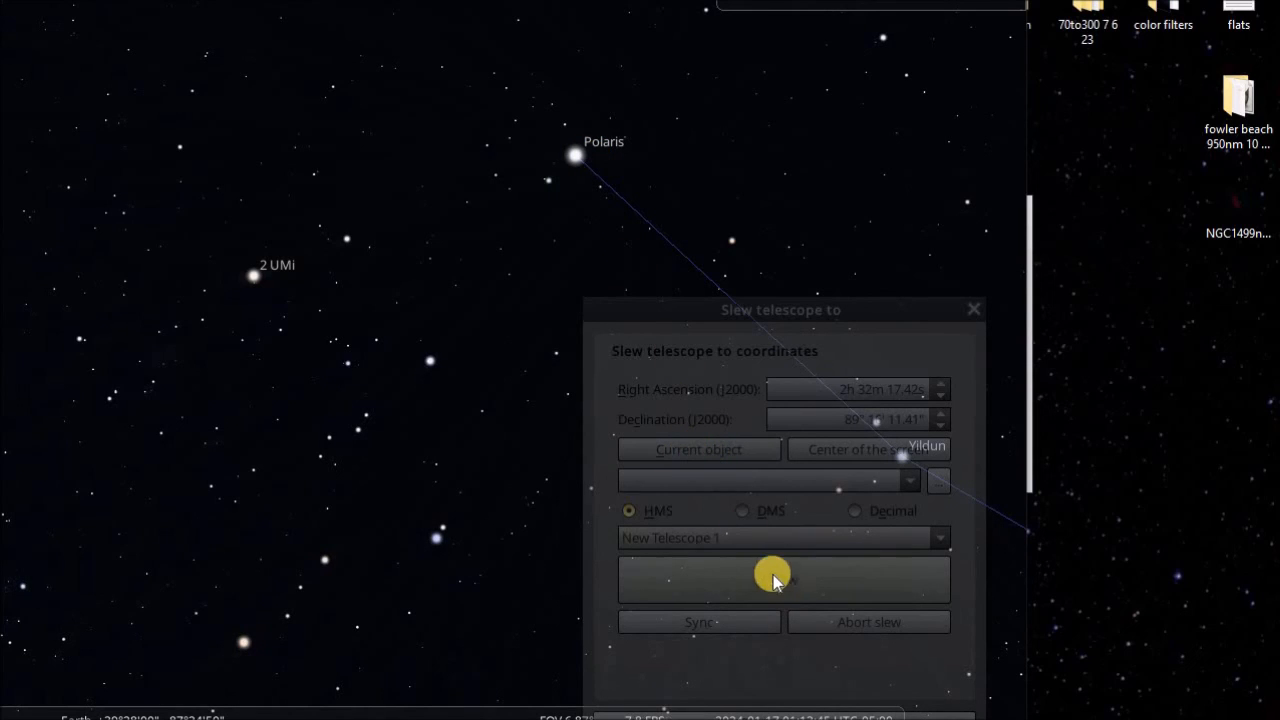
- Load the coordinates of the faint star just above Polaris, slew New Telescope 1 to them, and sync the mount there
{"action": "left_click", "coordinate": [610, 117]}
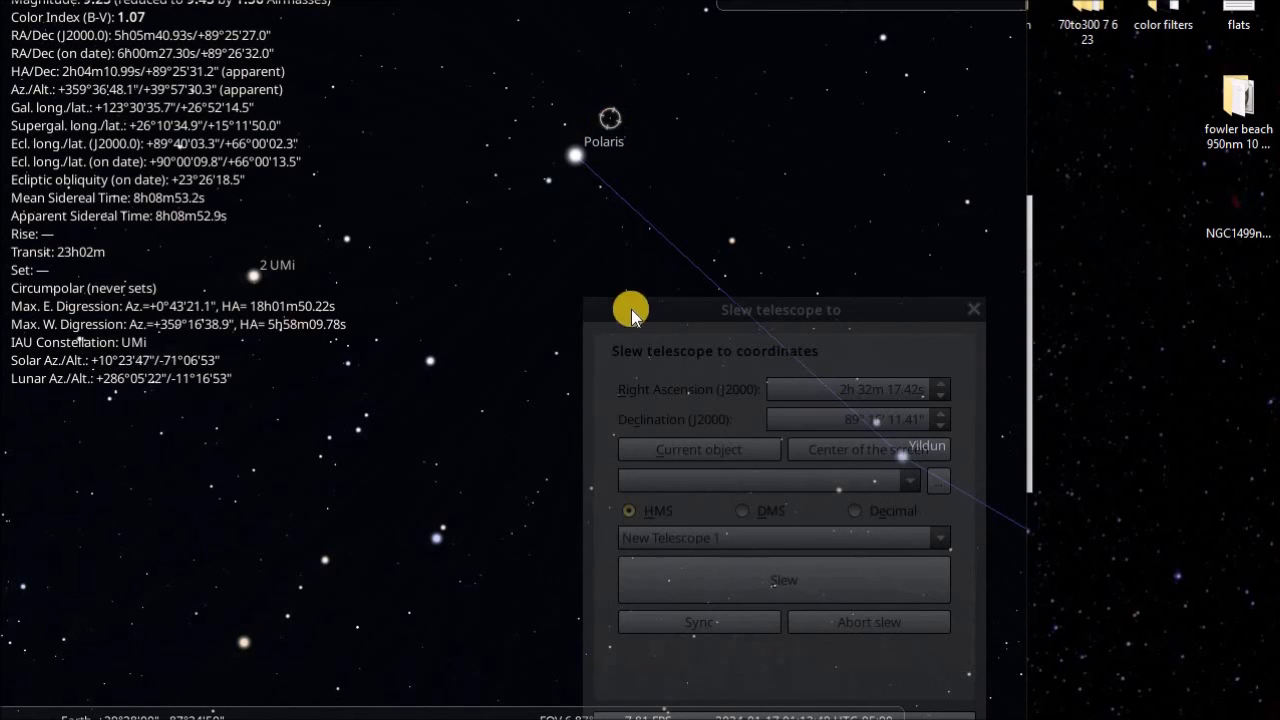
{"action": "left_click", "coordinate": [713, 449]}
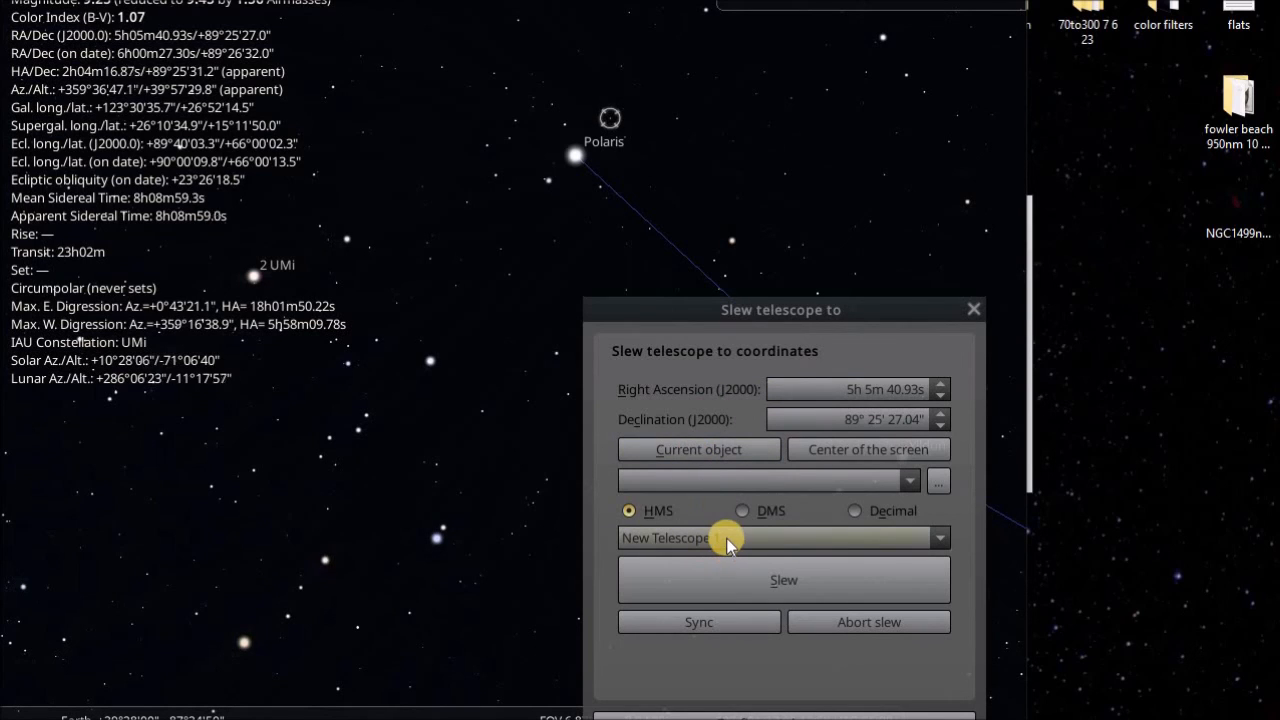
{"action": "left_click", "coordinate": [778, 580]}
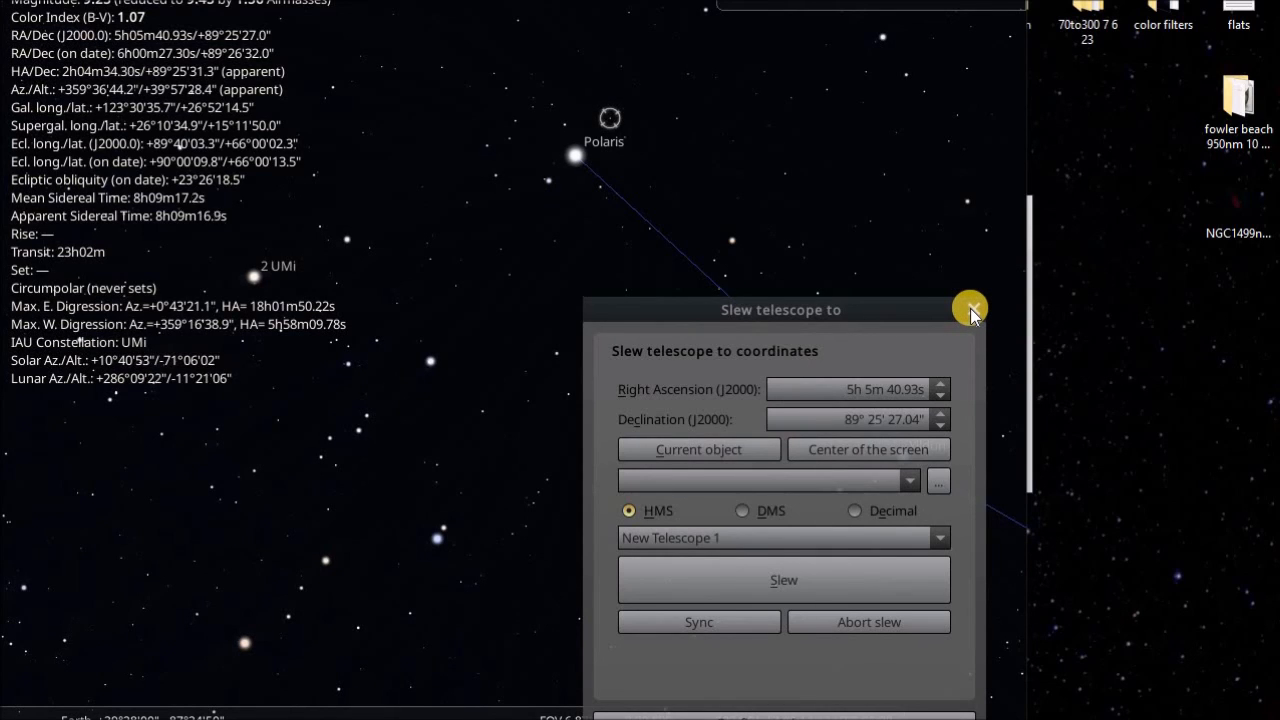
{"action": "left_click_drag", "start_coordinate": [793, 314], "coordinate": [798, 192]}
{"action": "left_click", "coordinate": [714, 492]}
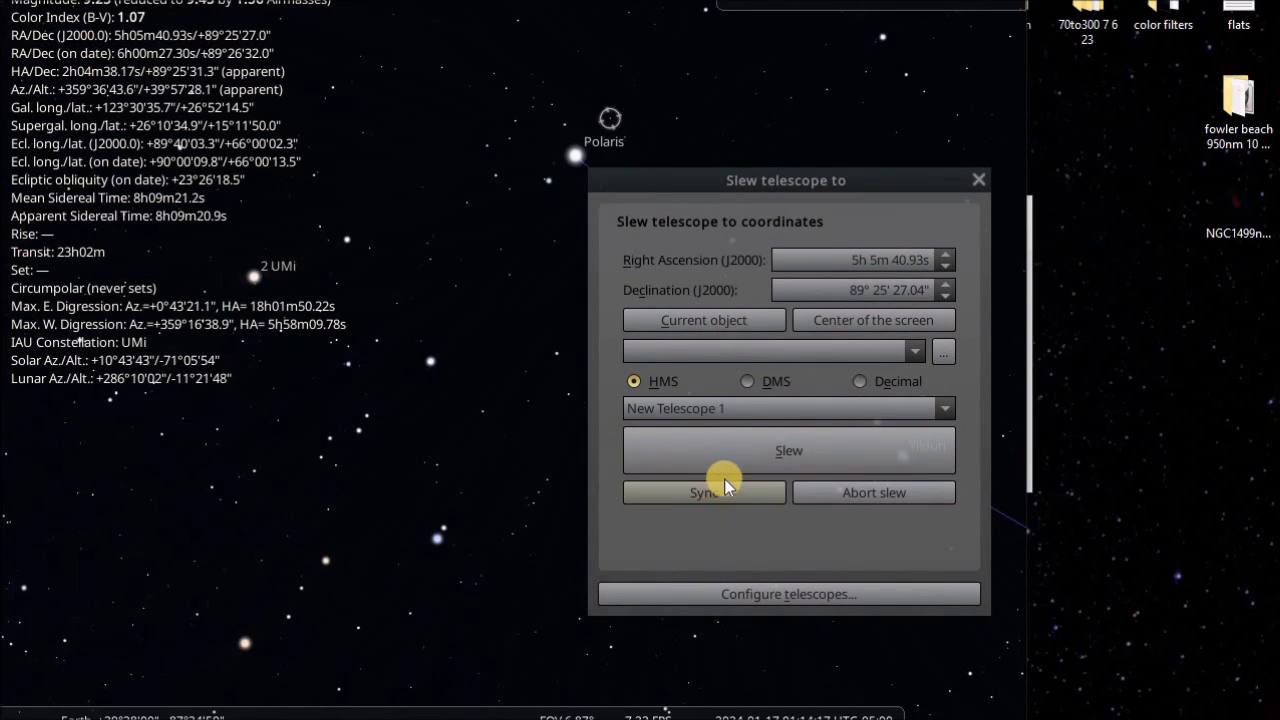